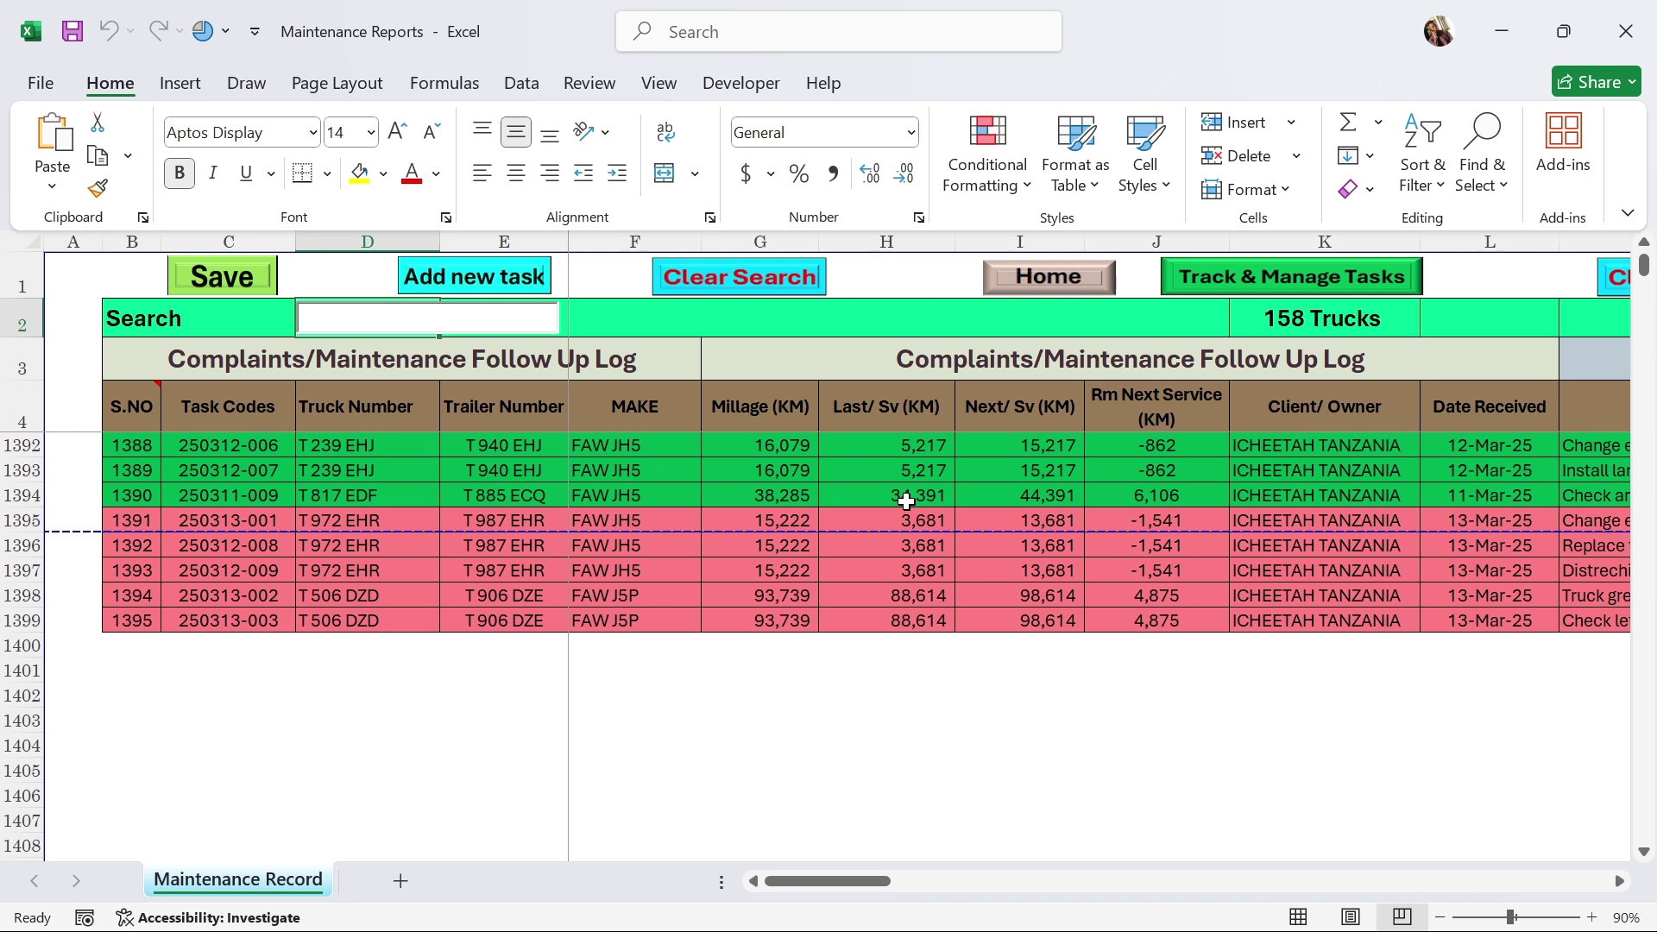
Examine the maintenance log's column headings and the first empty row, from the truck number across to the priority column.
click(360, 646)
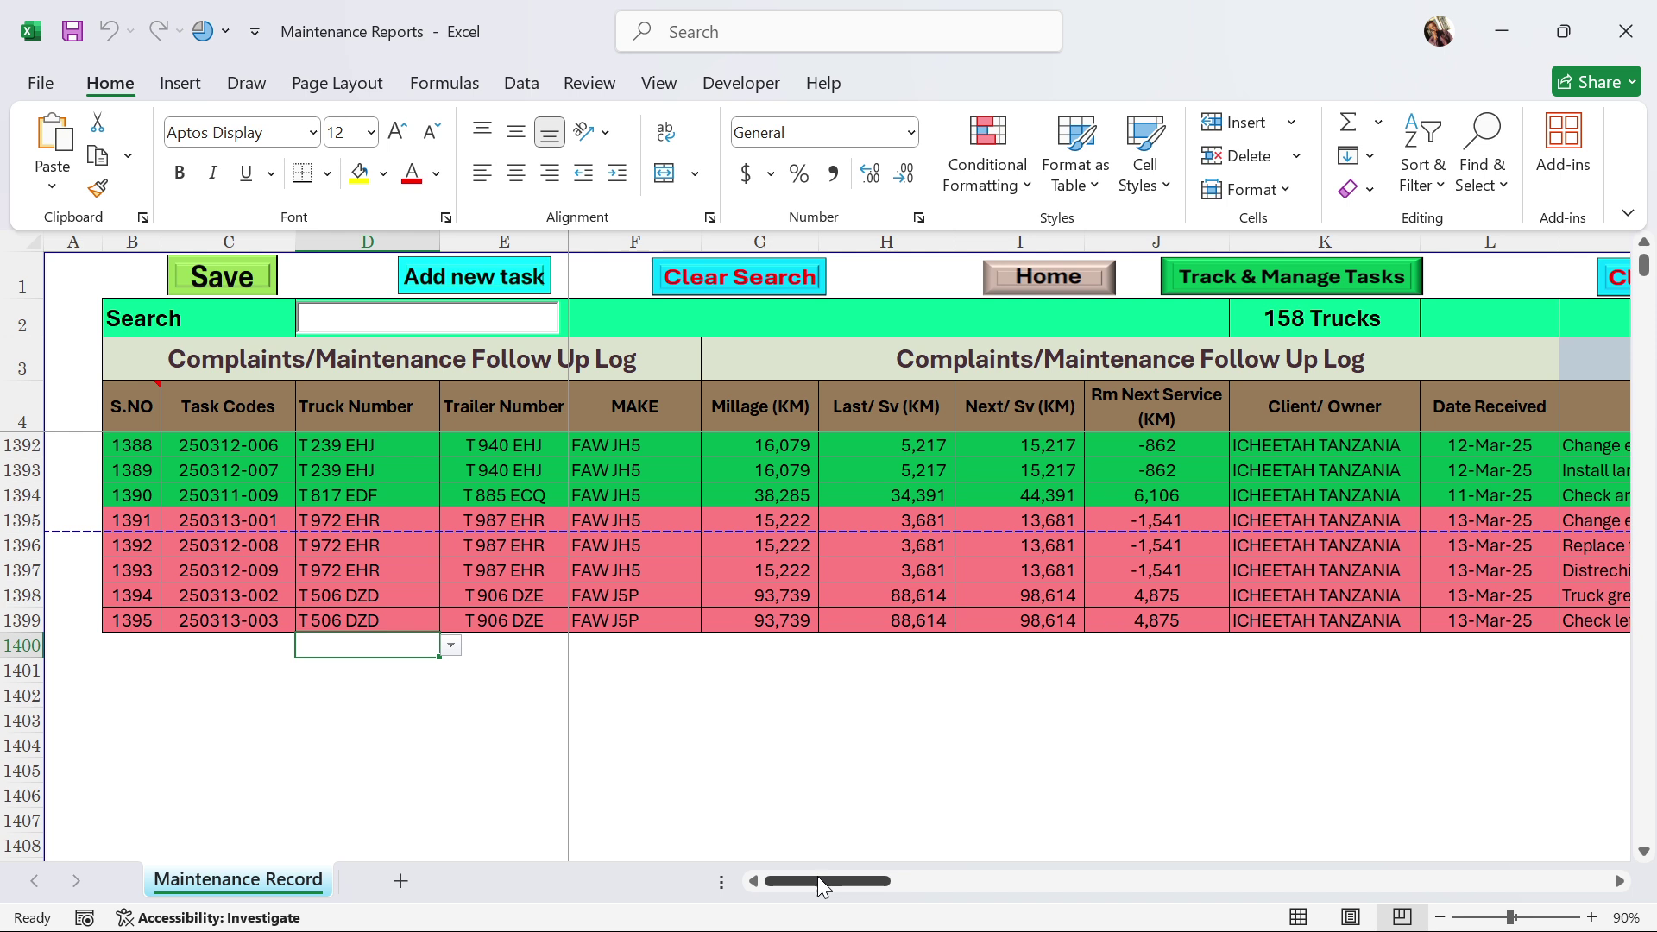
drag(817, 877, 1055, 883)
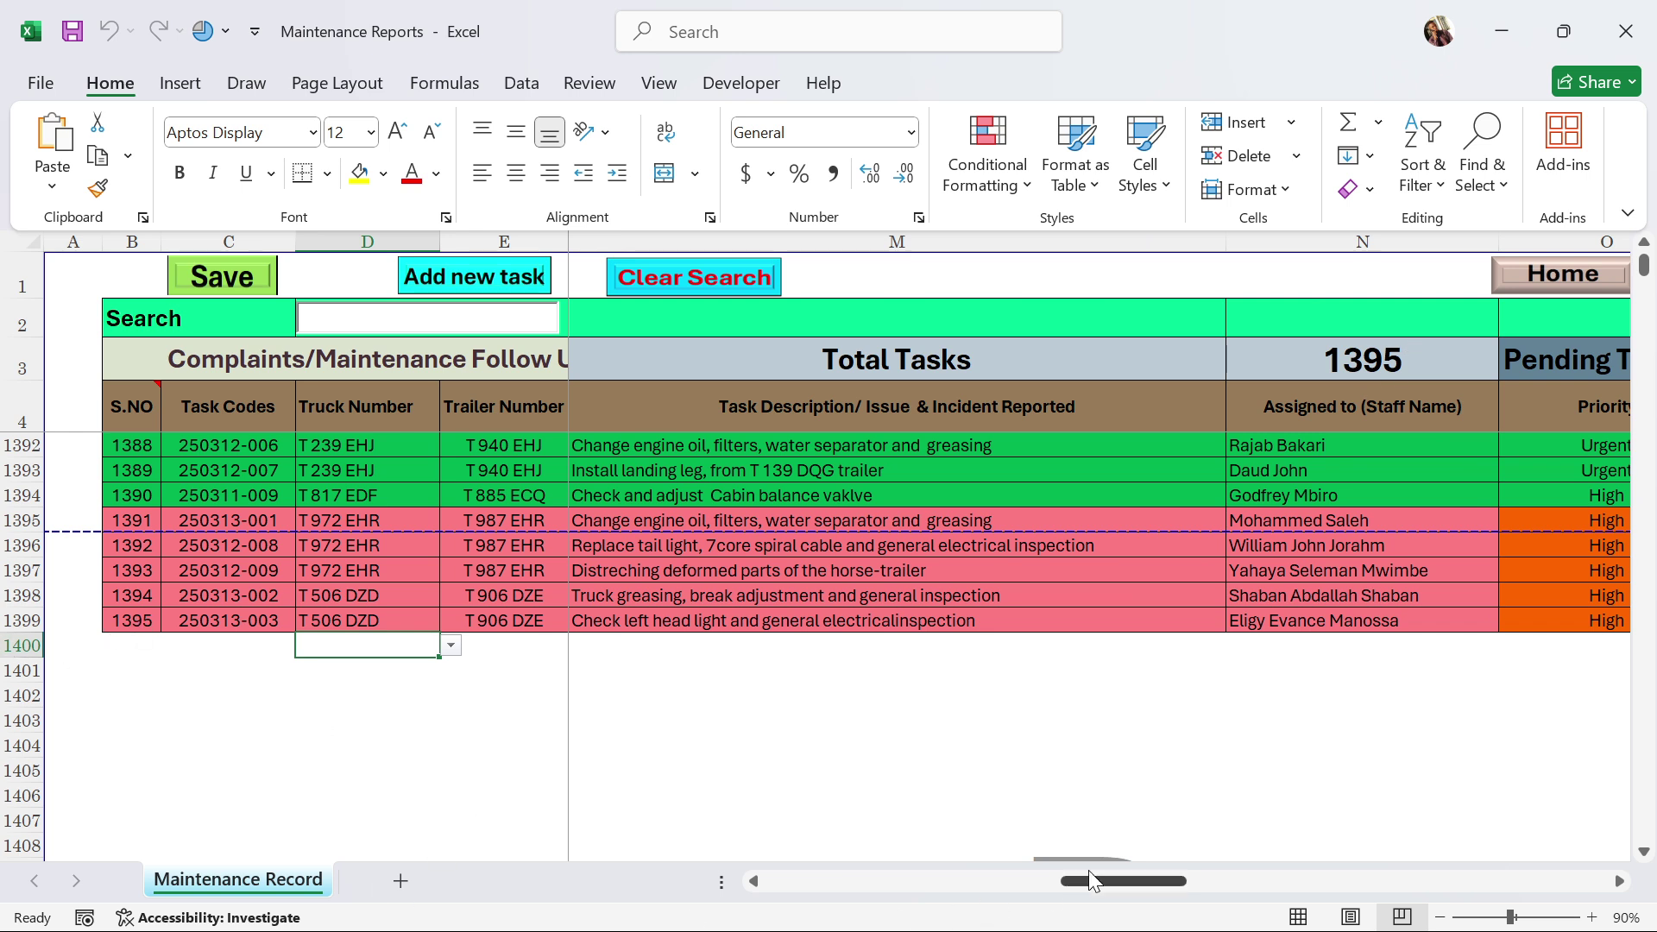
drag(1080, 880, 777, 931)
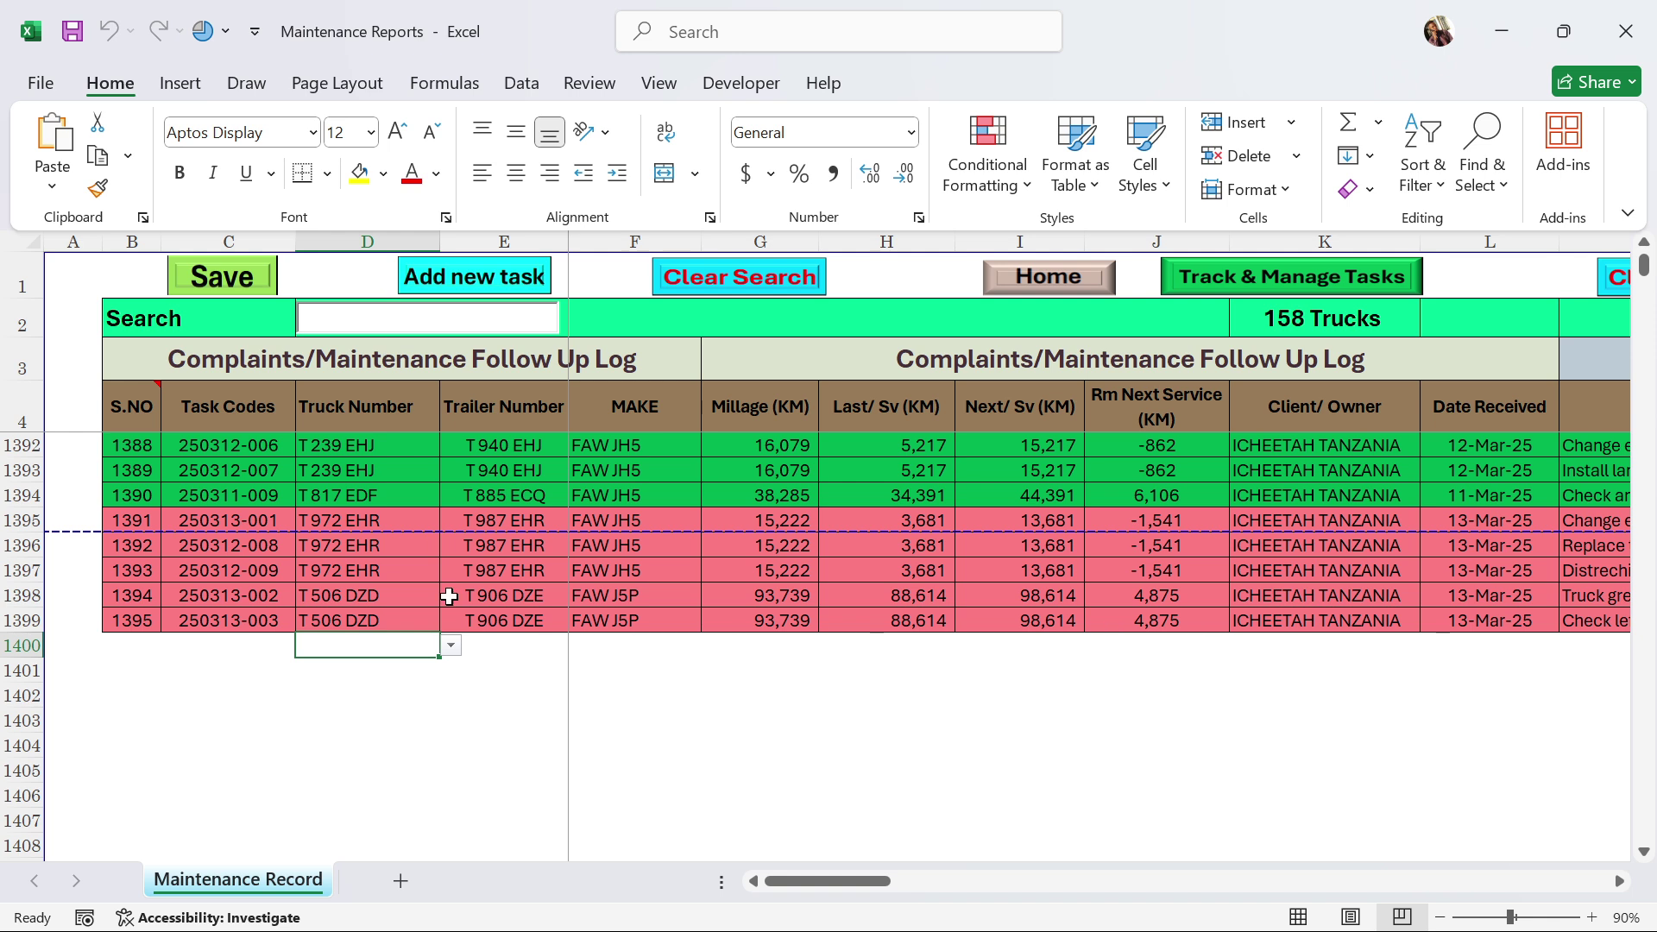
click(371, 409)
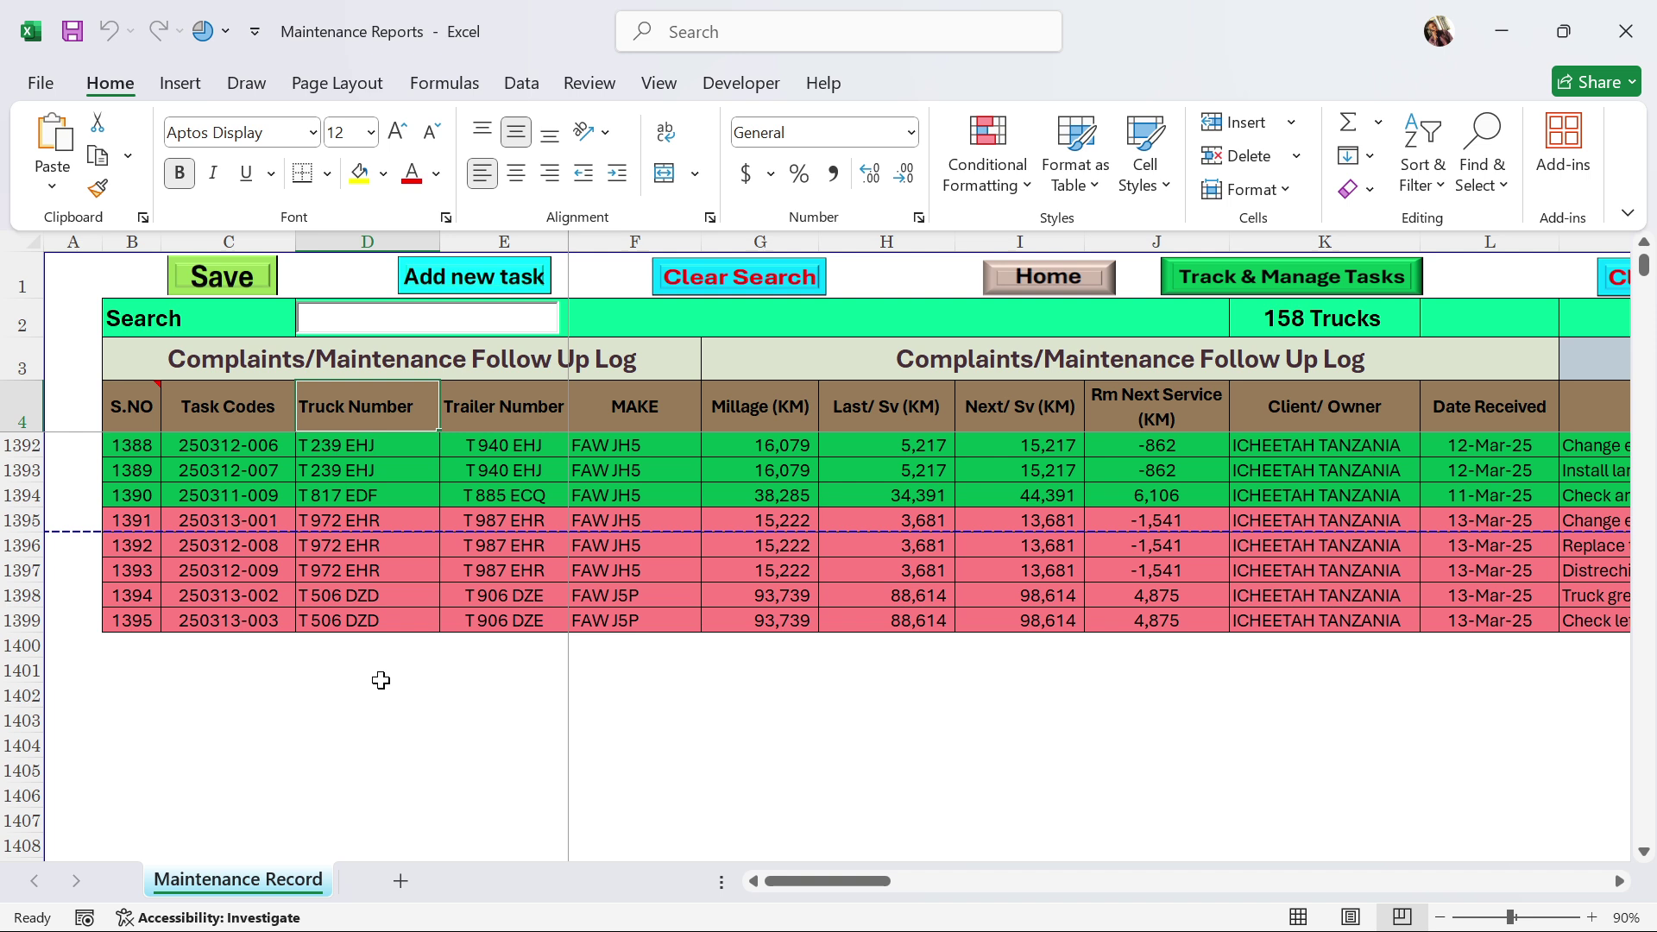
click(489, 644)
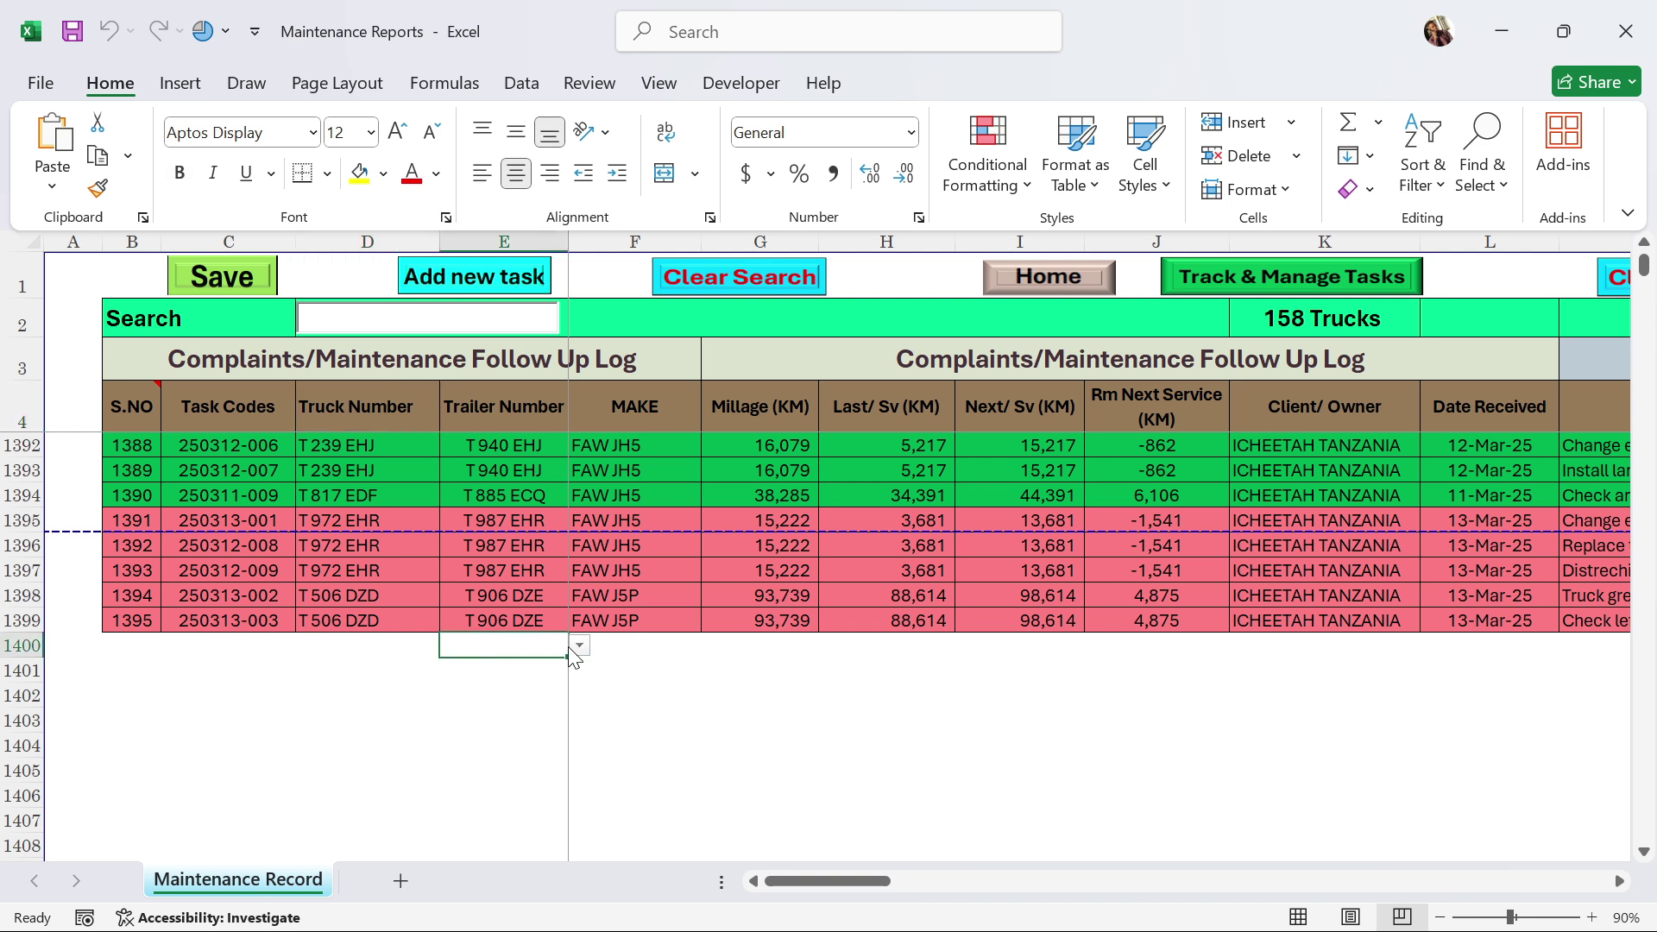
click(661, 641)
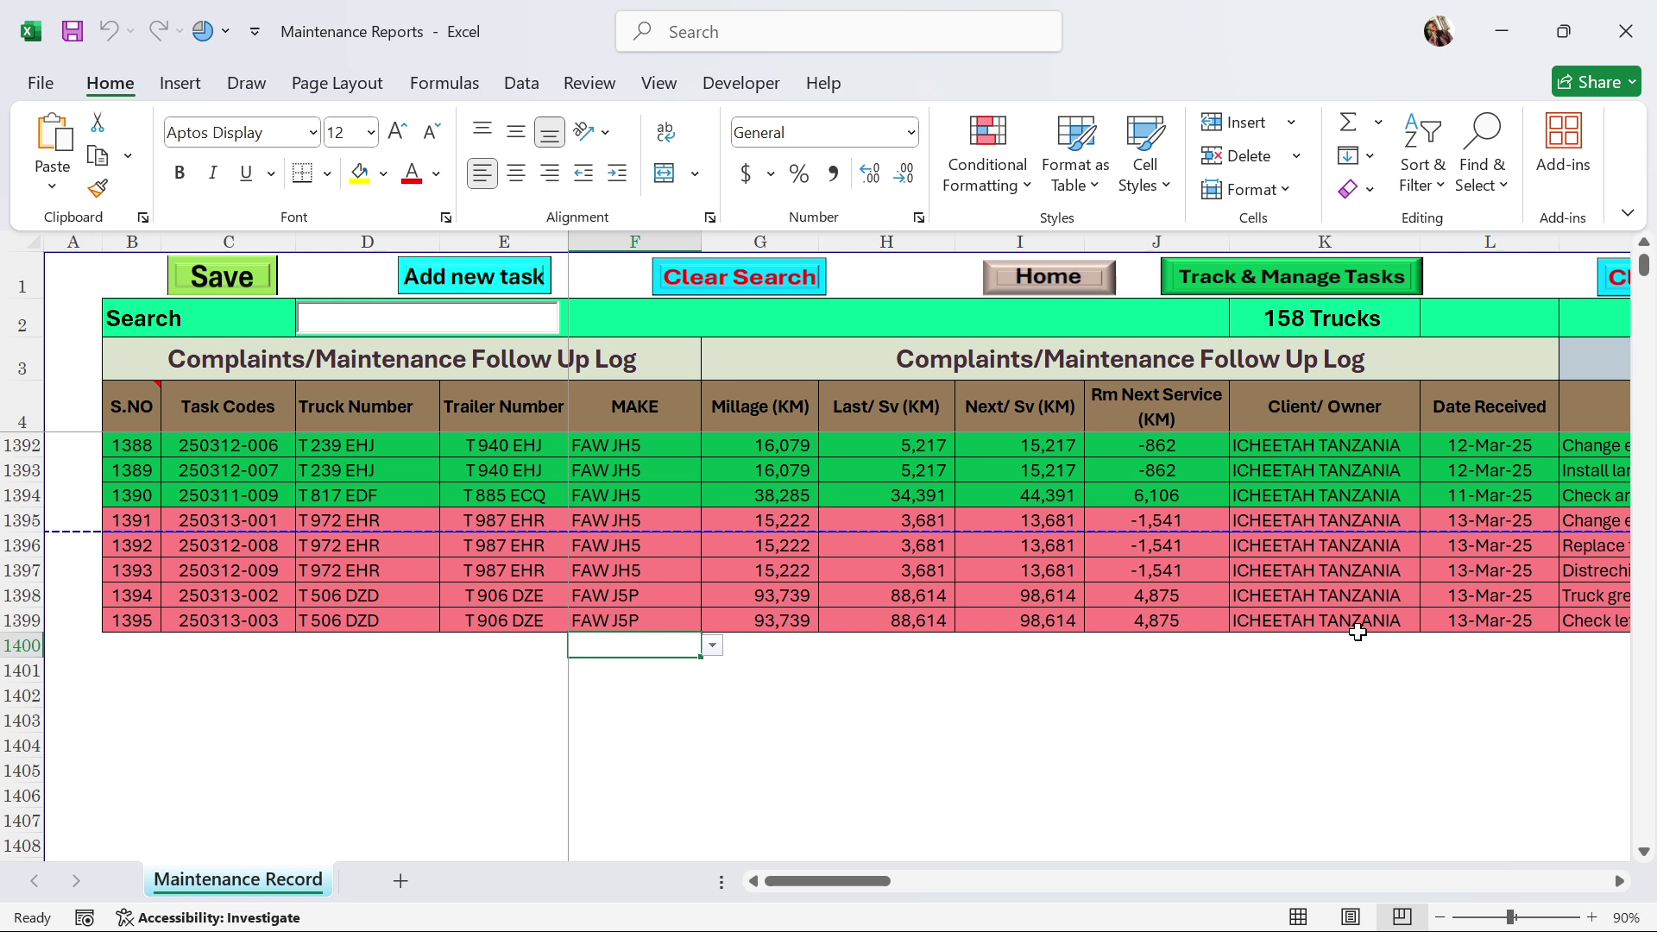
click(355, 652)
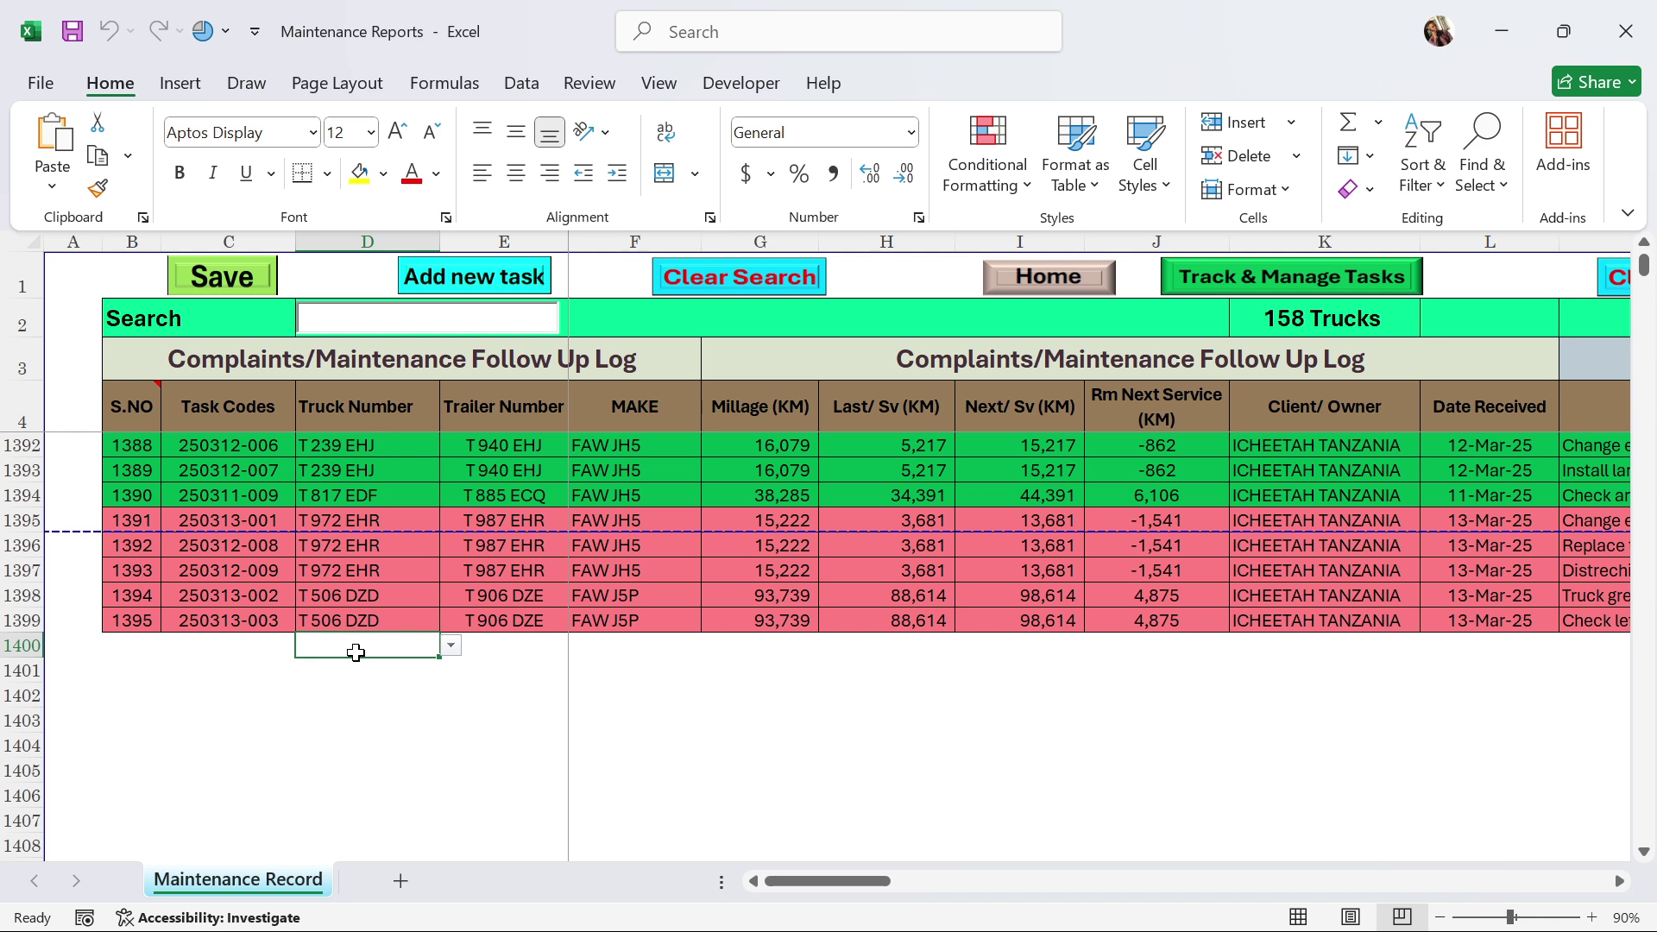
text(T)
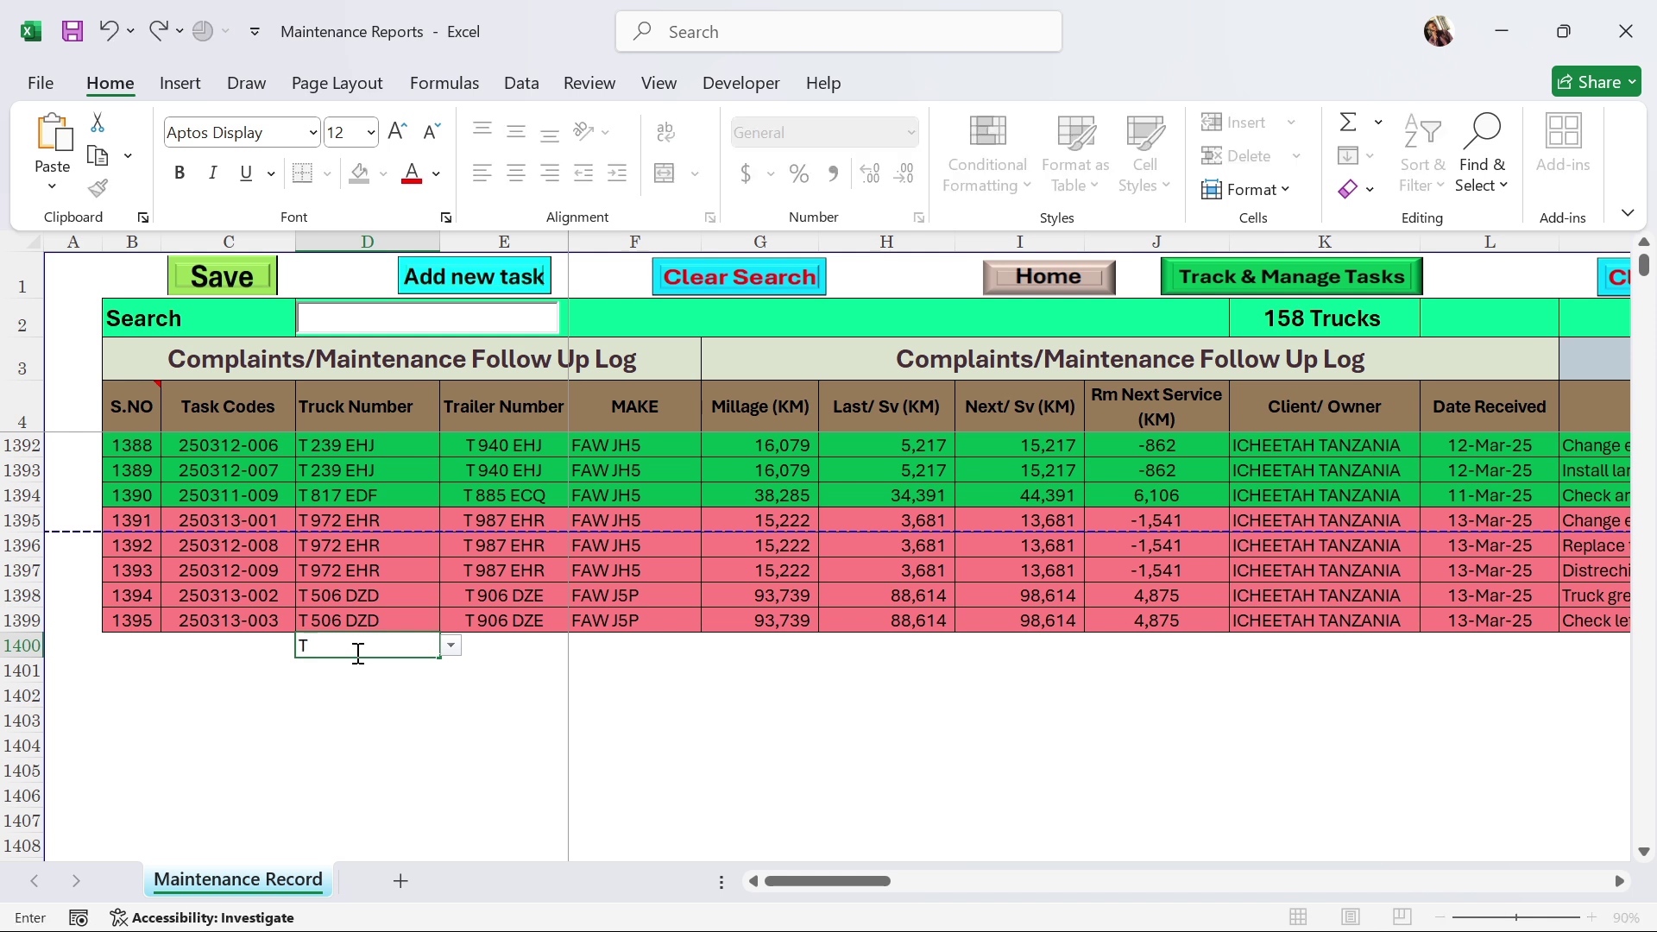
text( 673 DRK)
key(ctrl+Return)
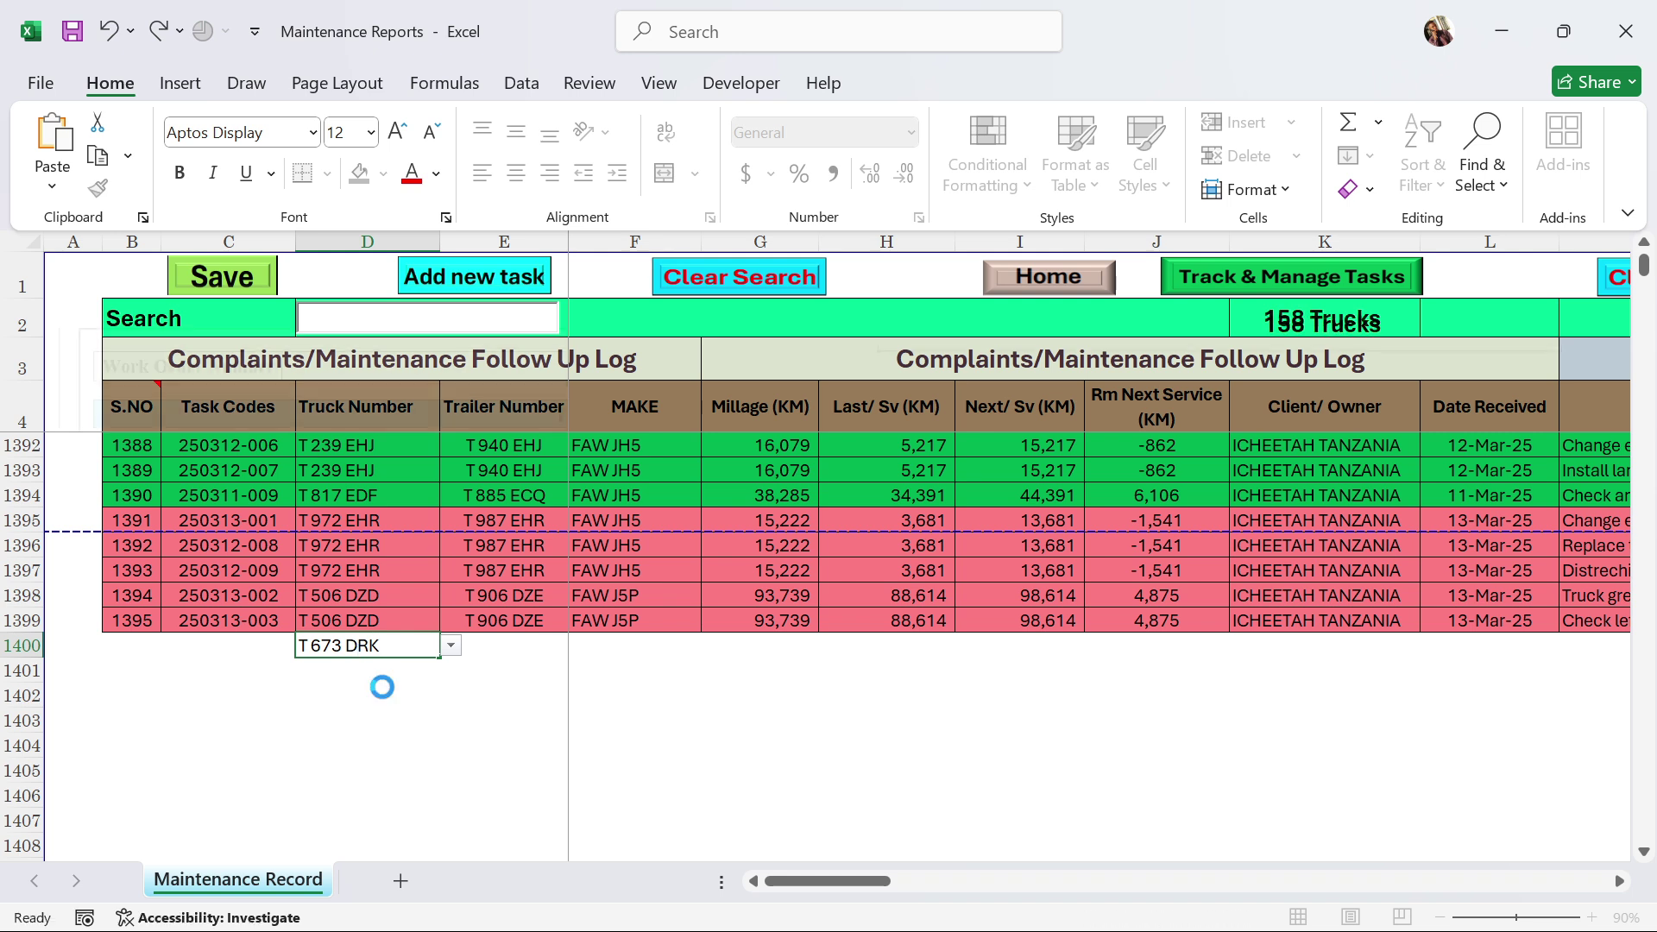
click(768, 551)
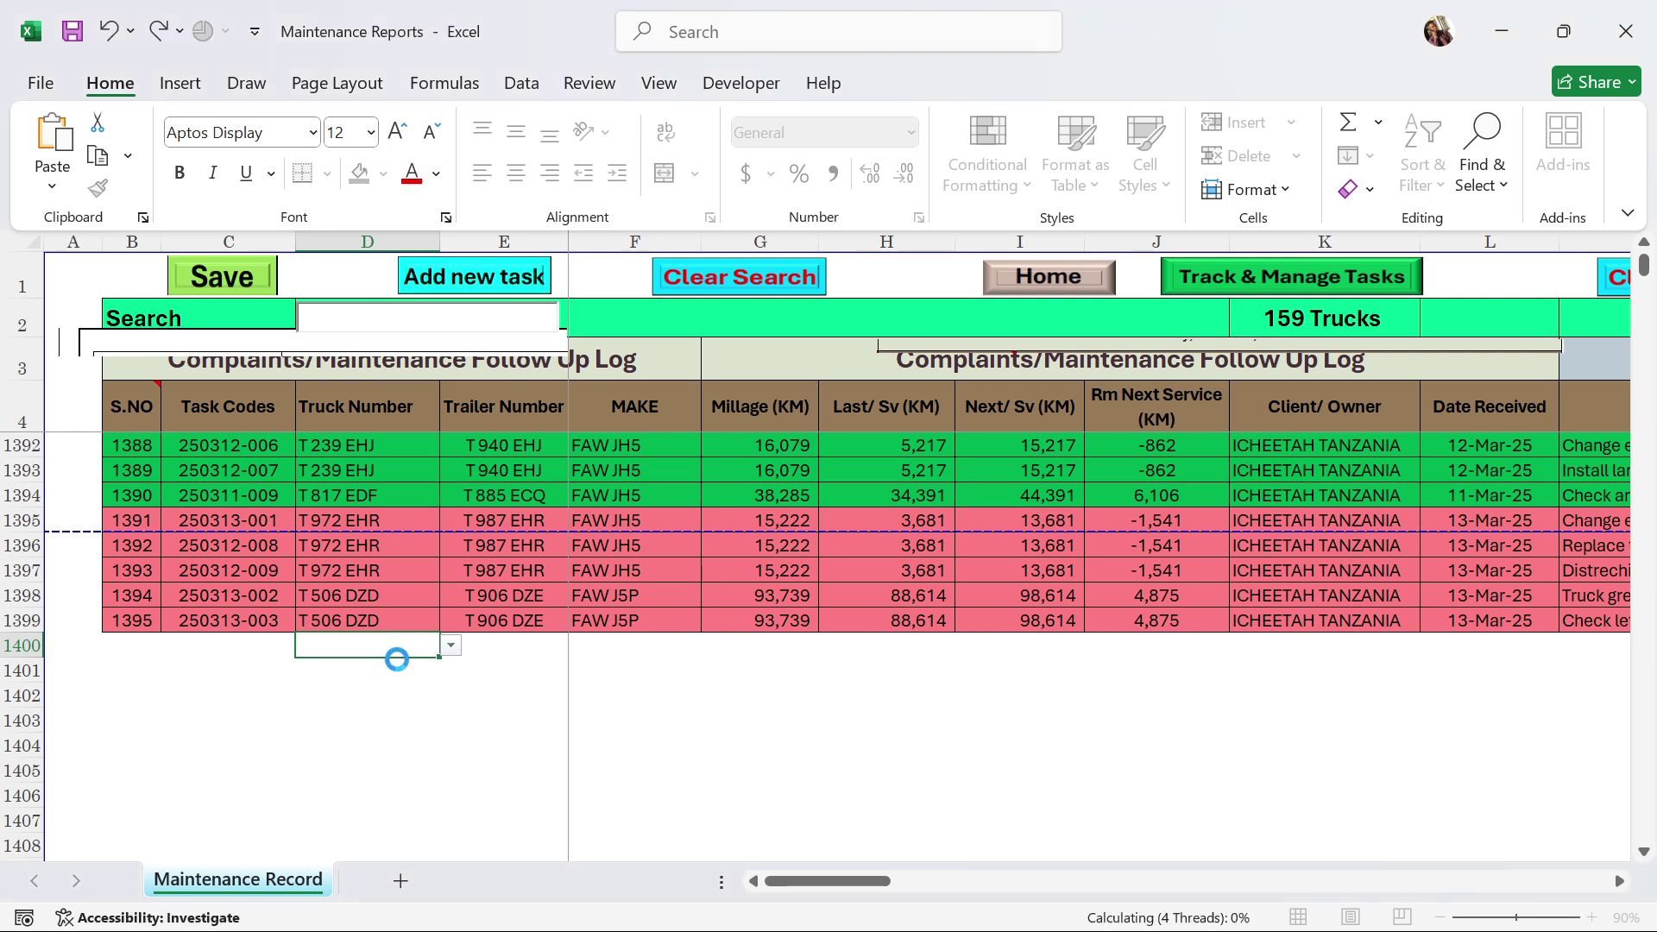
Enter T 163 EER as the truck number in row 1400, the first empty row of the log.
text(T)
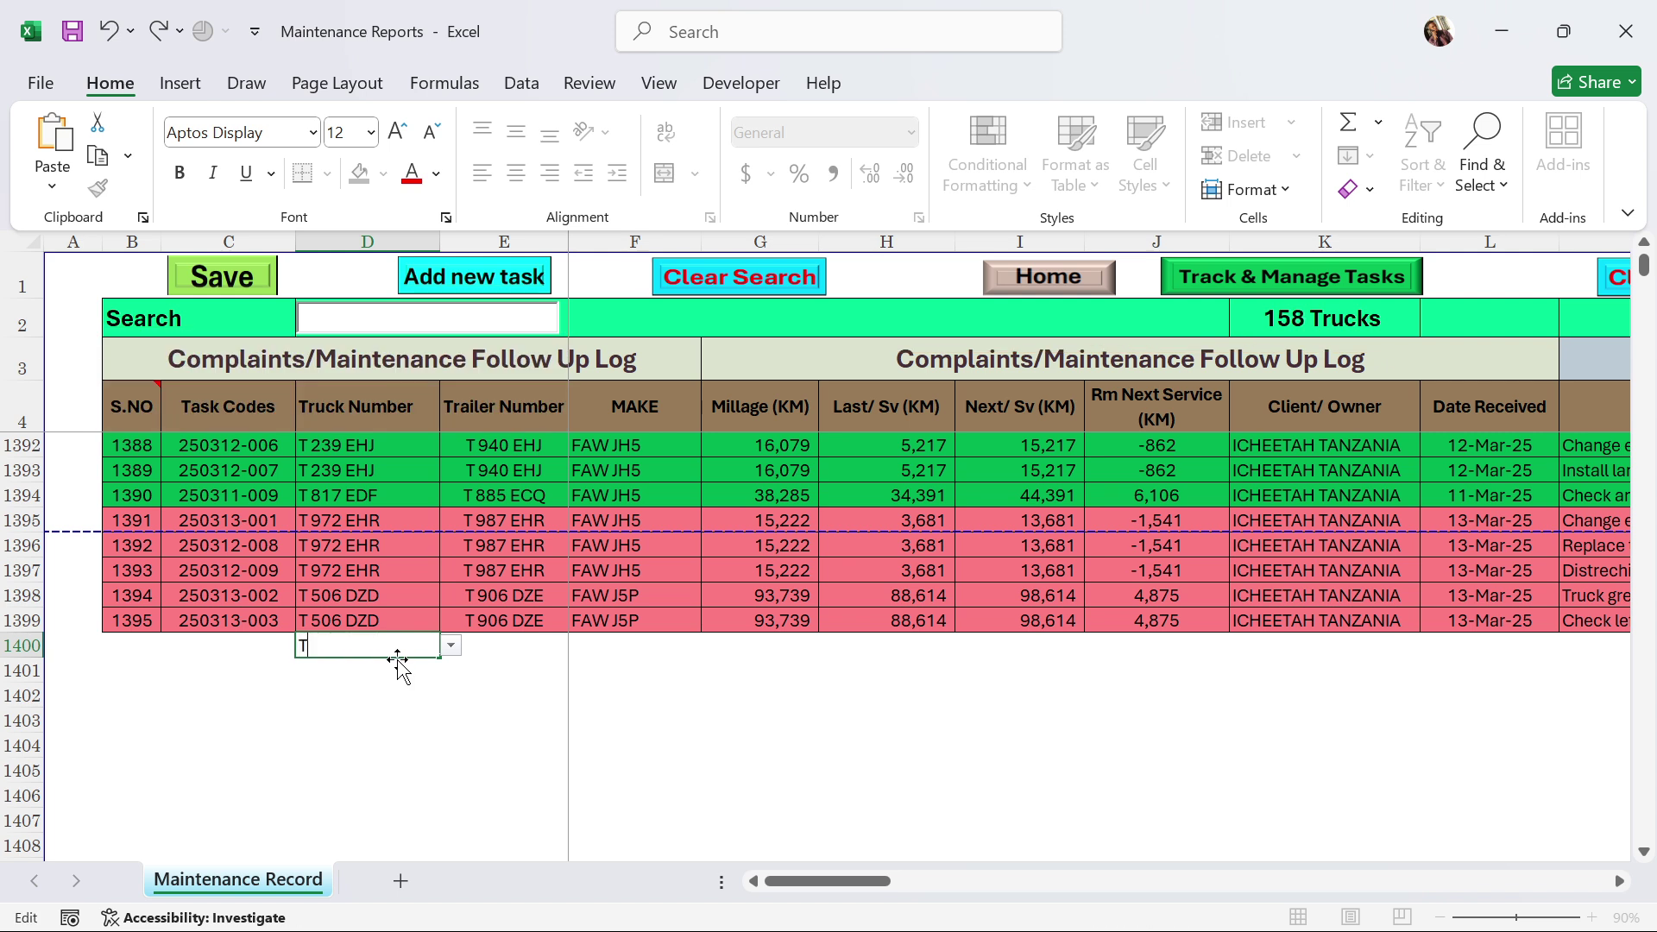
text( 163 EER)
key(Return)
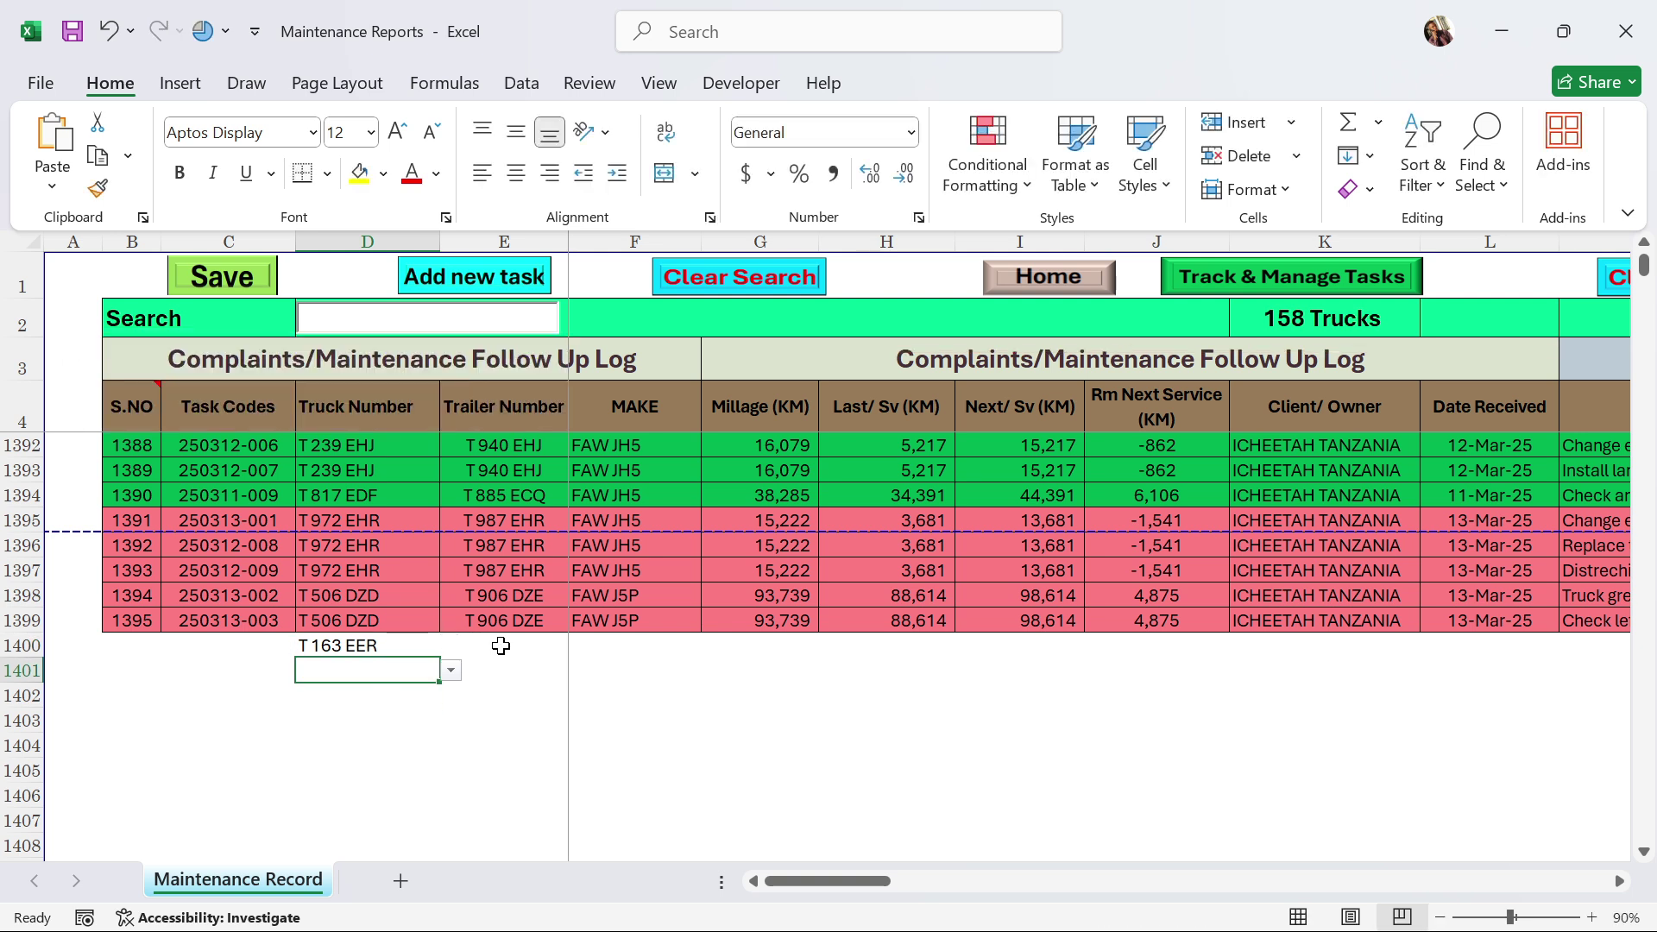
Enter T 223 EEJ as the trailer number in row 1400.
click(503, 644)
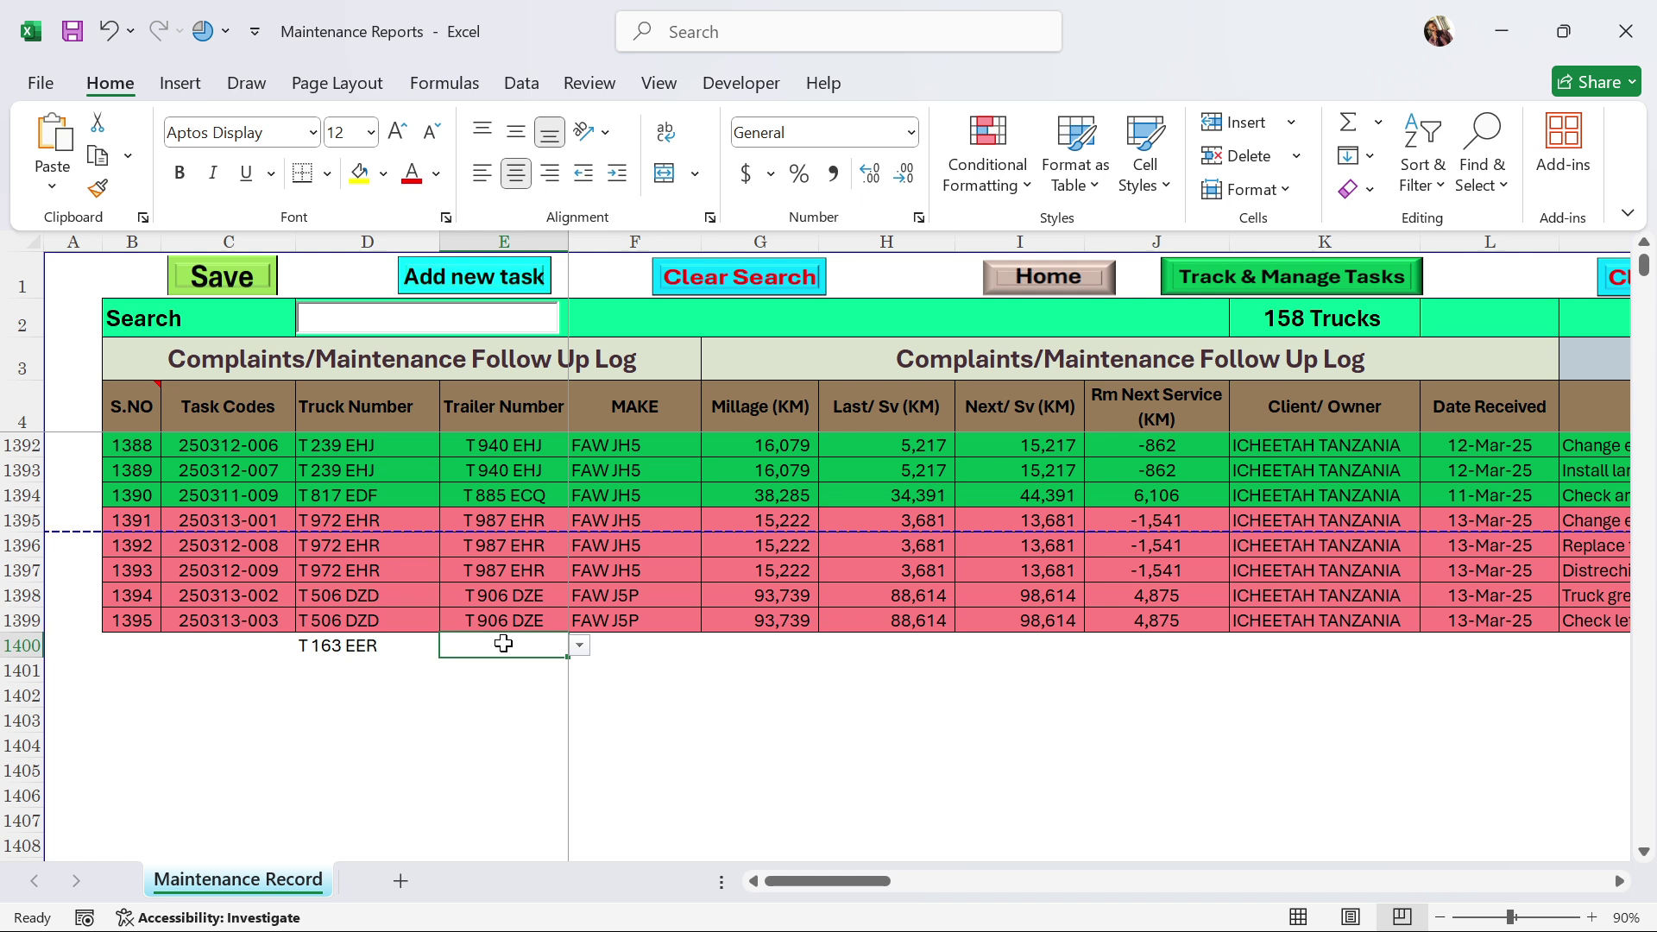
double_click(504, 643)
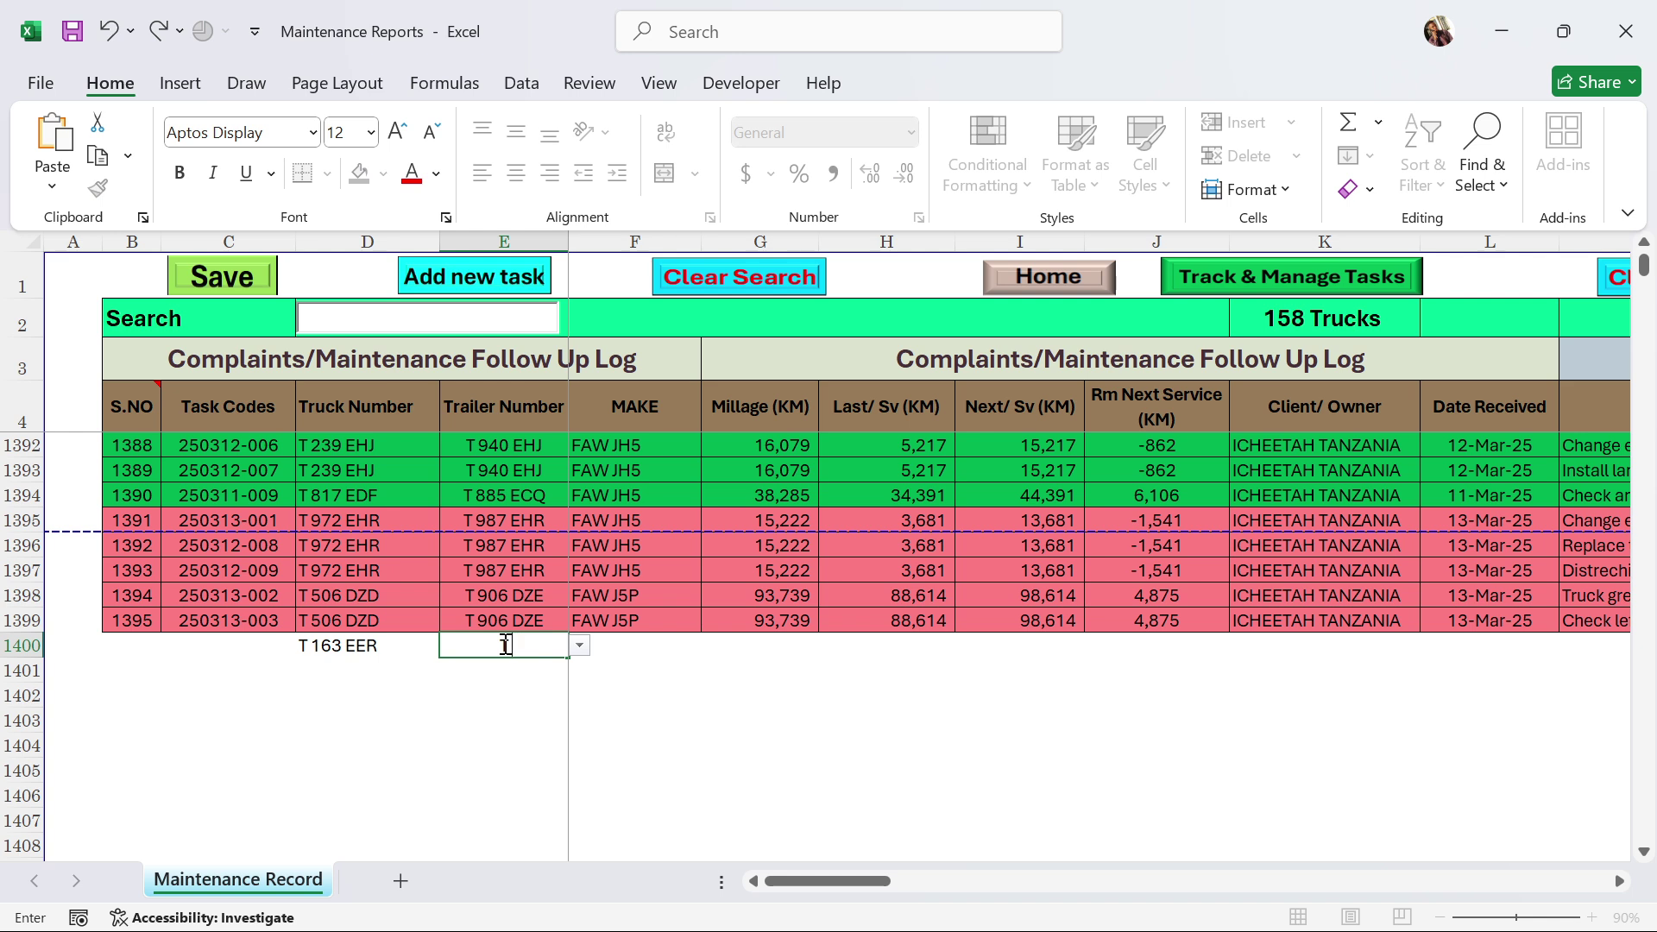
text(T 942 DMY)
key(BackSpace)
text(E)
key(BackSpace)
key(BackSpace)
key(BackSpace)
key(BackSpace)
key(BackSpace)
text(3 EE)
text(J)
click(473, 646)
key(BackSpace)
key(BackSpace)
key(BackSpace)
key(BackSpace)
key(BackSpace)
key(BackSpace)
key(BackSpace)
key(BackSpace)
text(223)
key(Return)
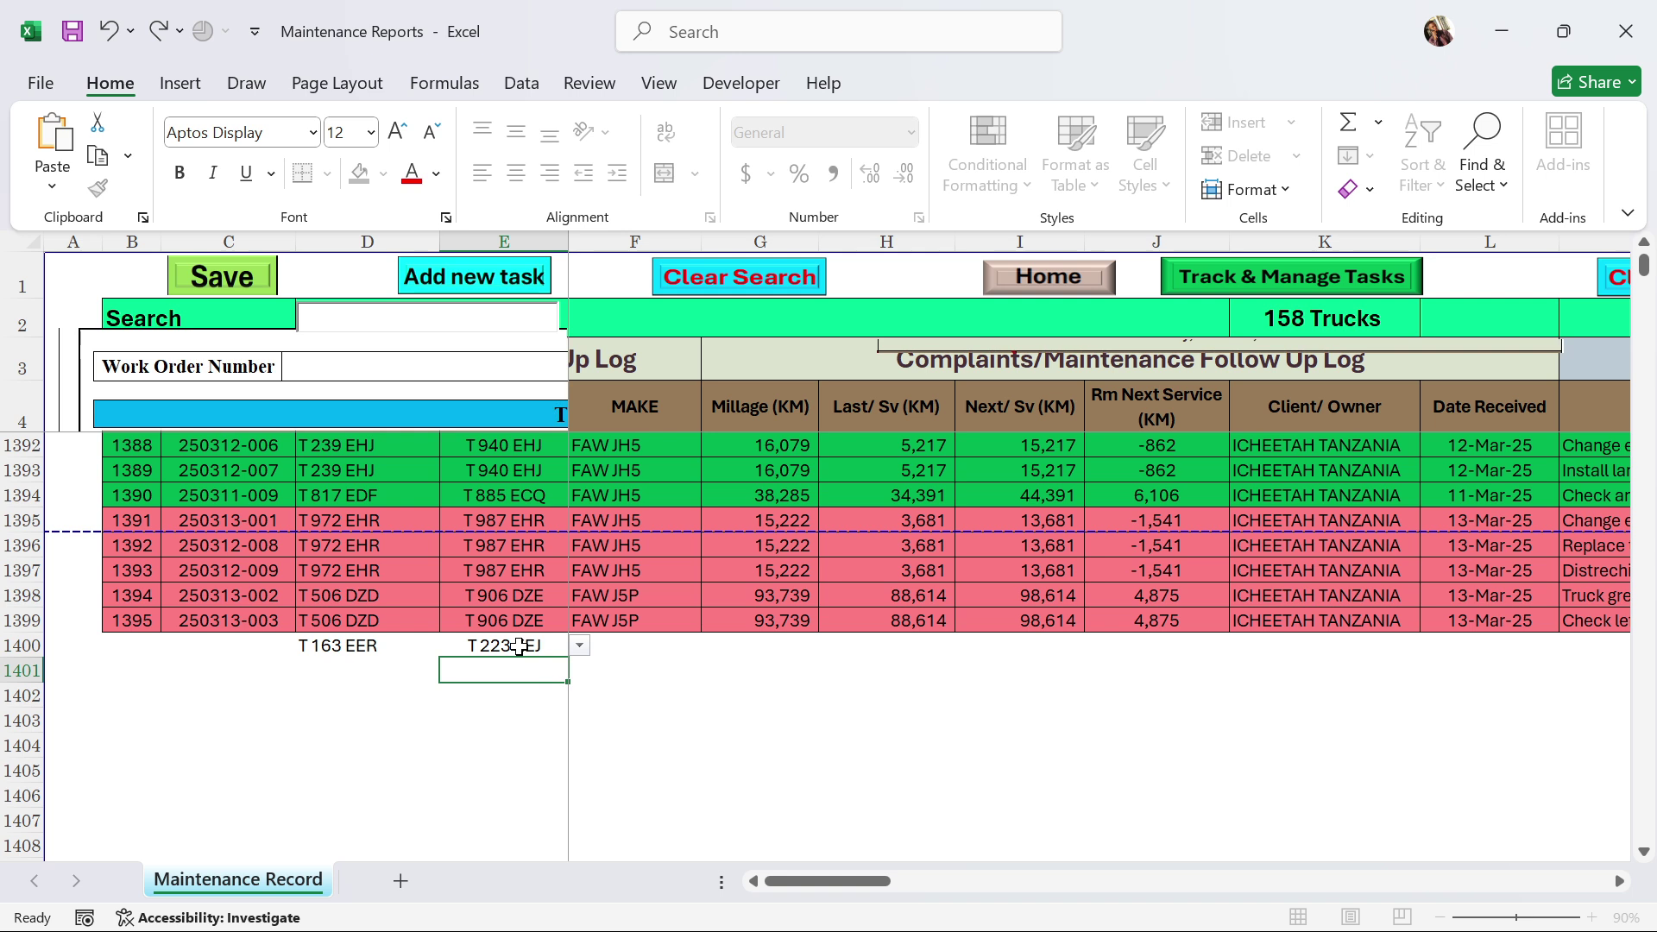
Fill in row 1400 with SHACMAN as the make and 45,347 km as the mileage.
click(614, 652)
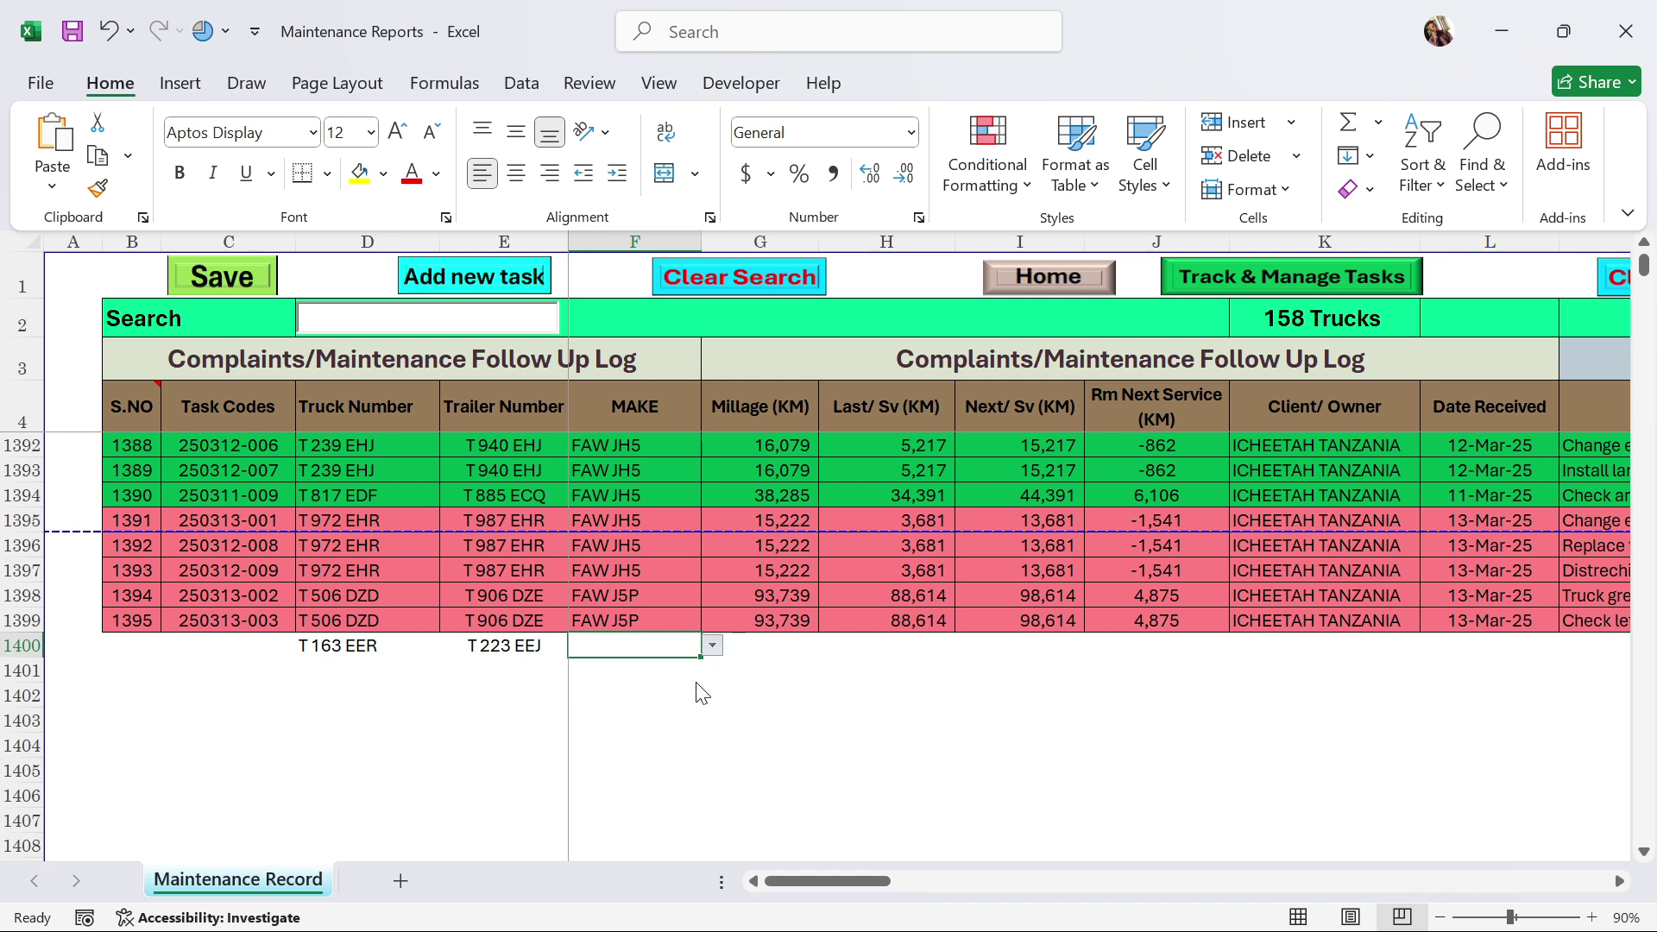
text(SHACMAN)
key(Return)
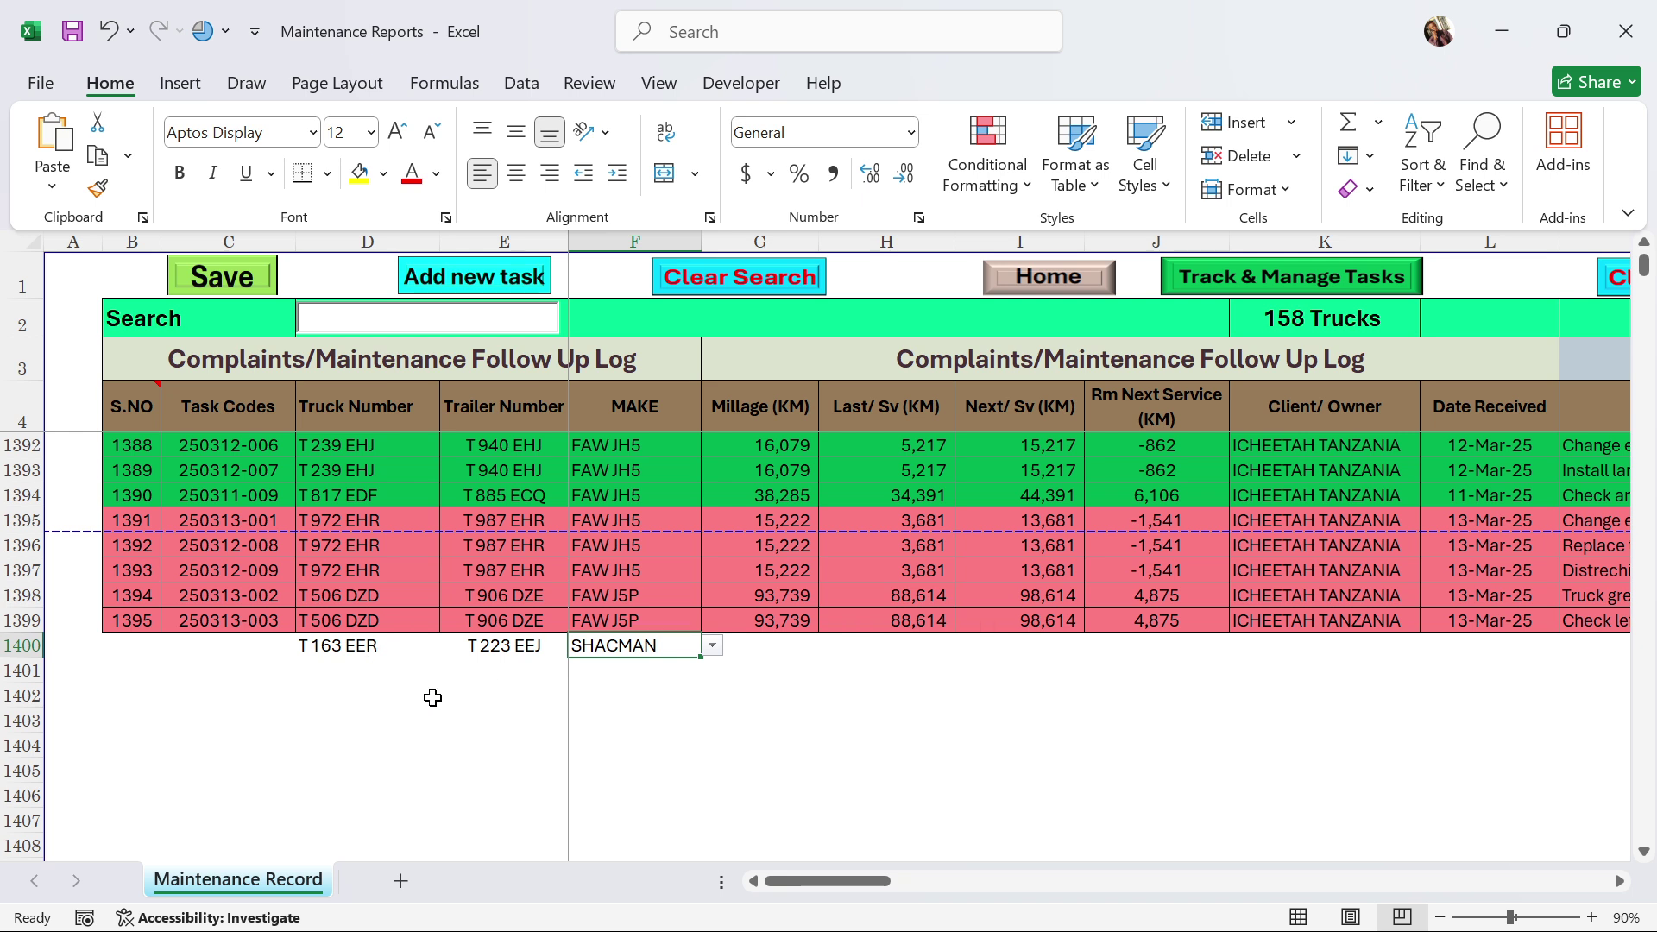
click(793, 653)
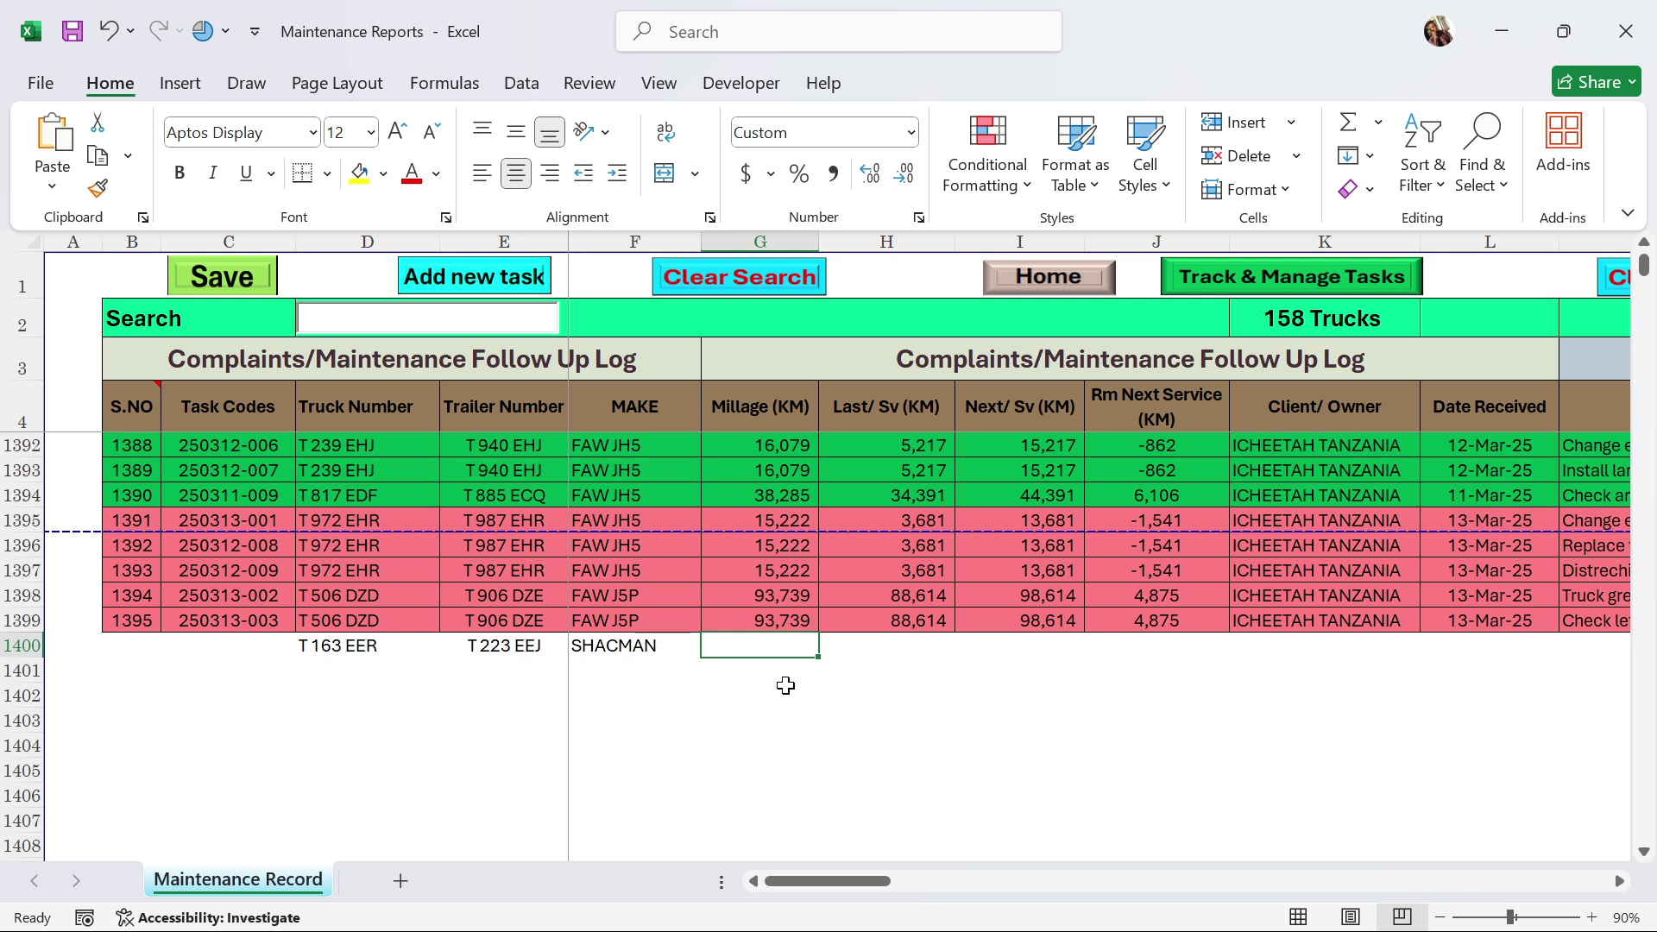
text(45)
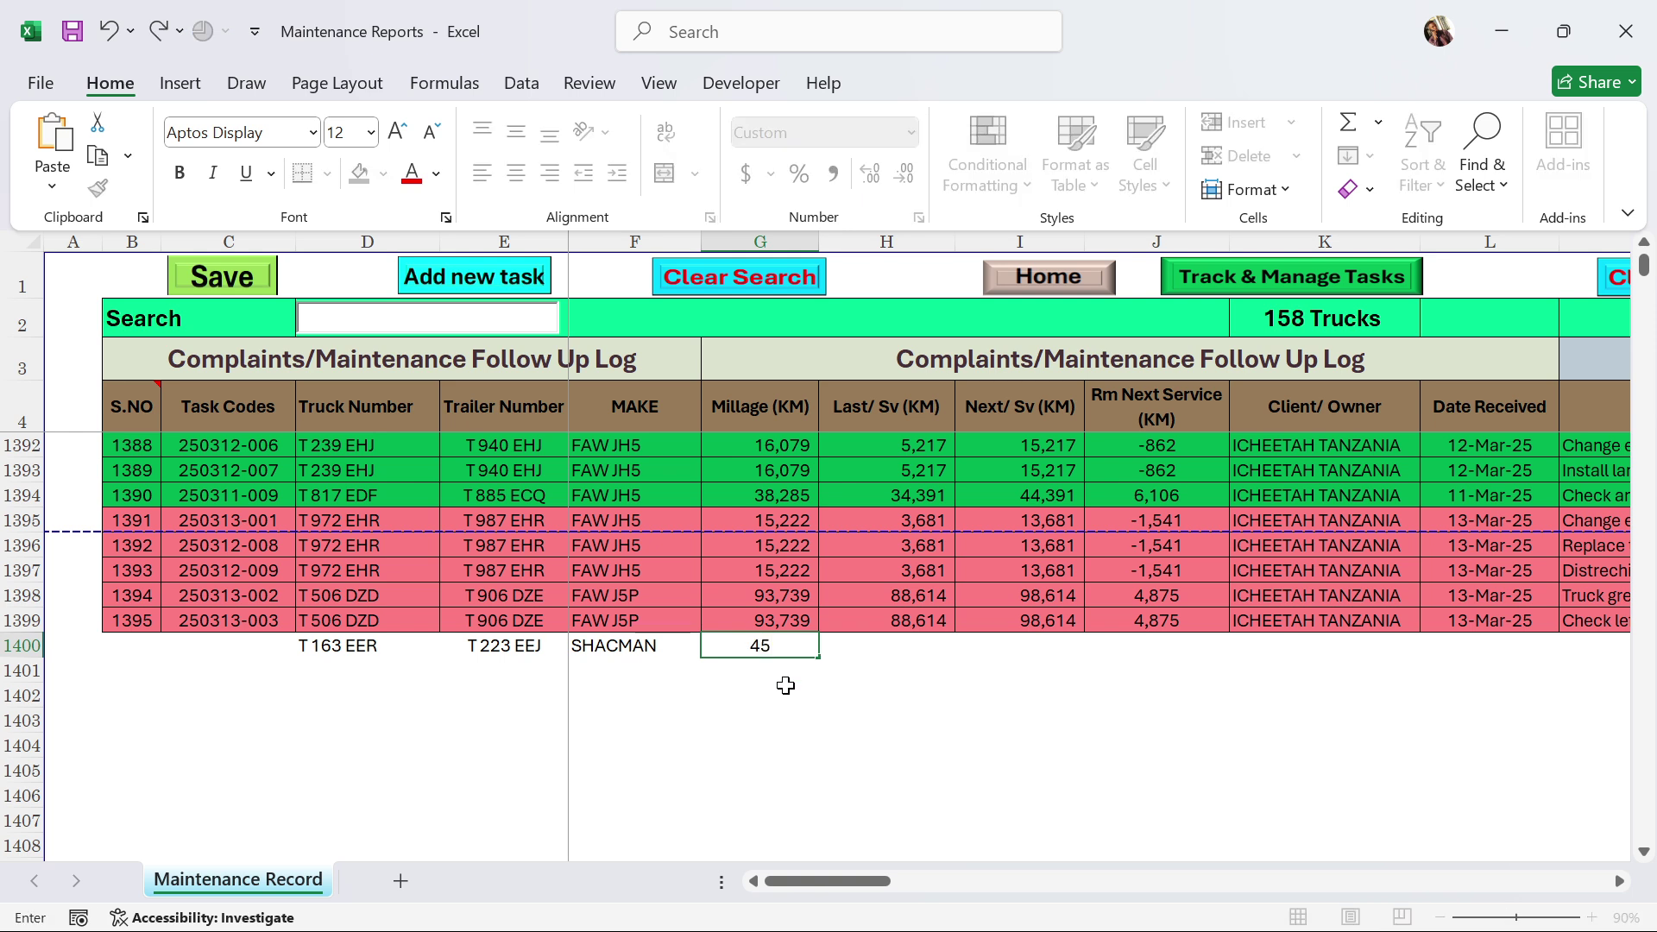
text(,347)
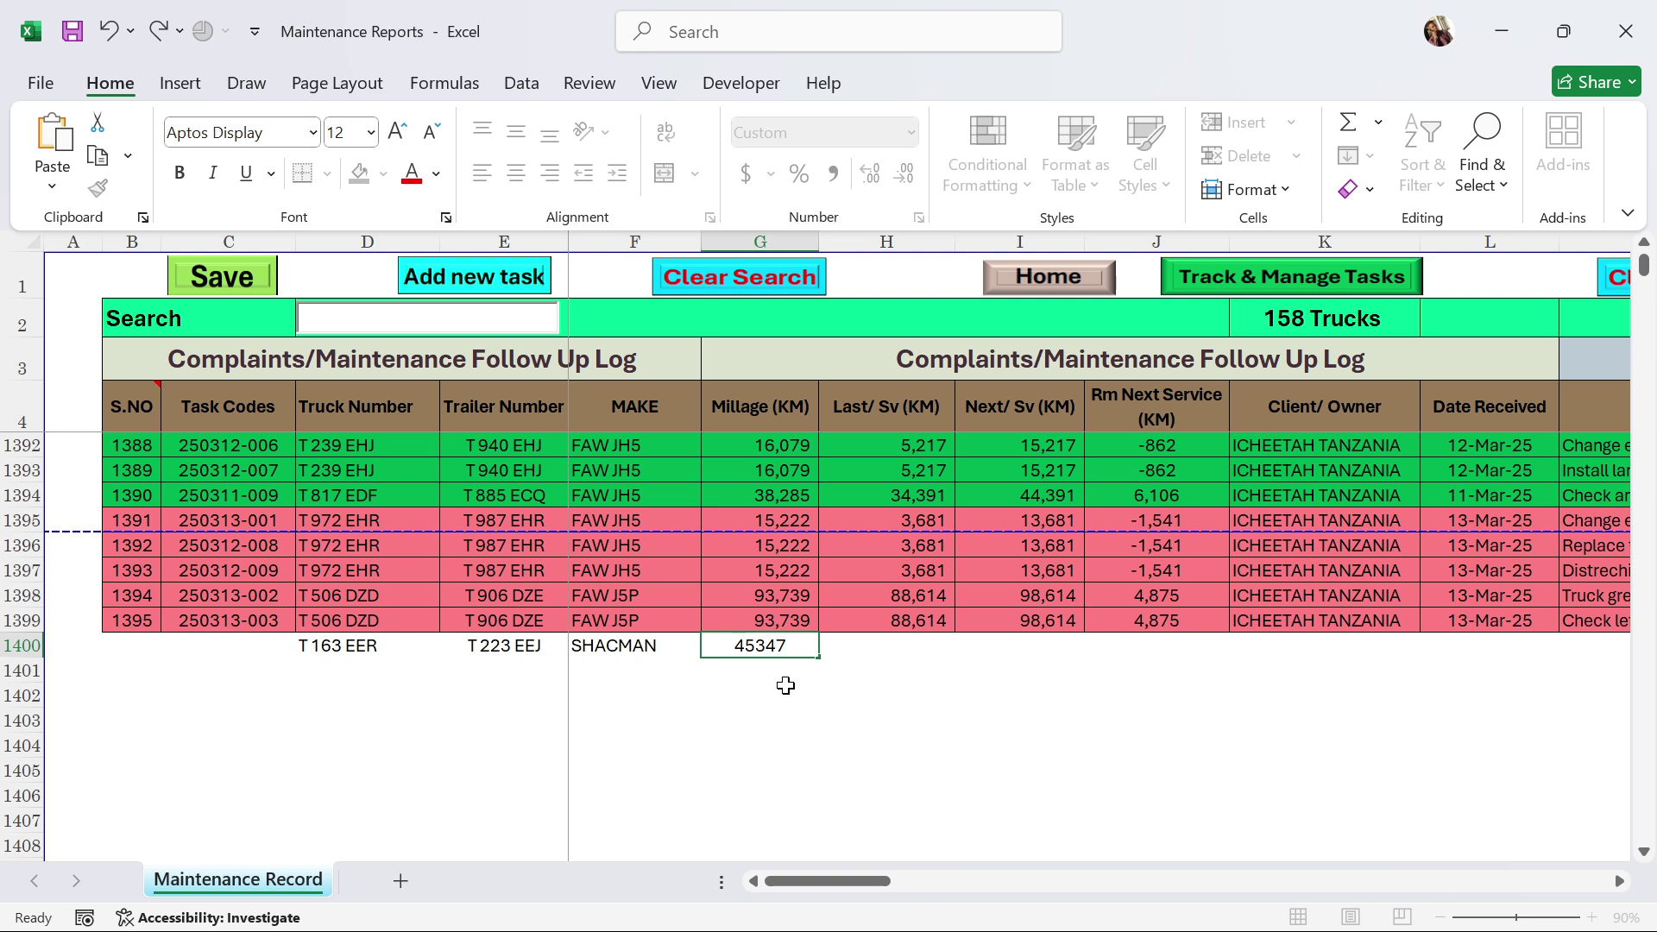
key(Return)
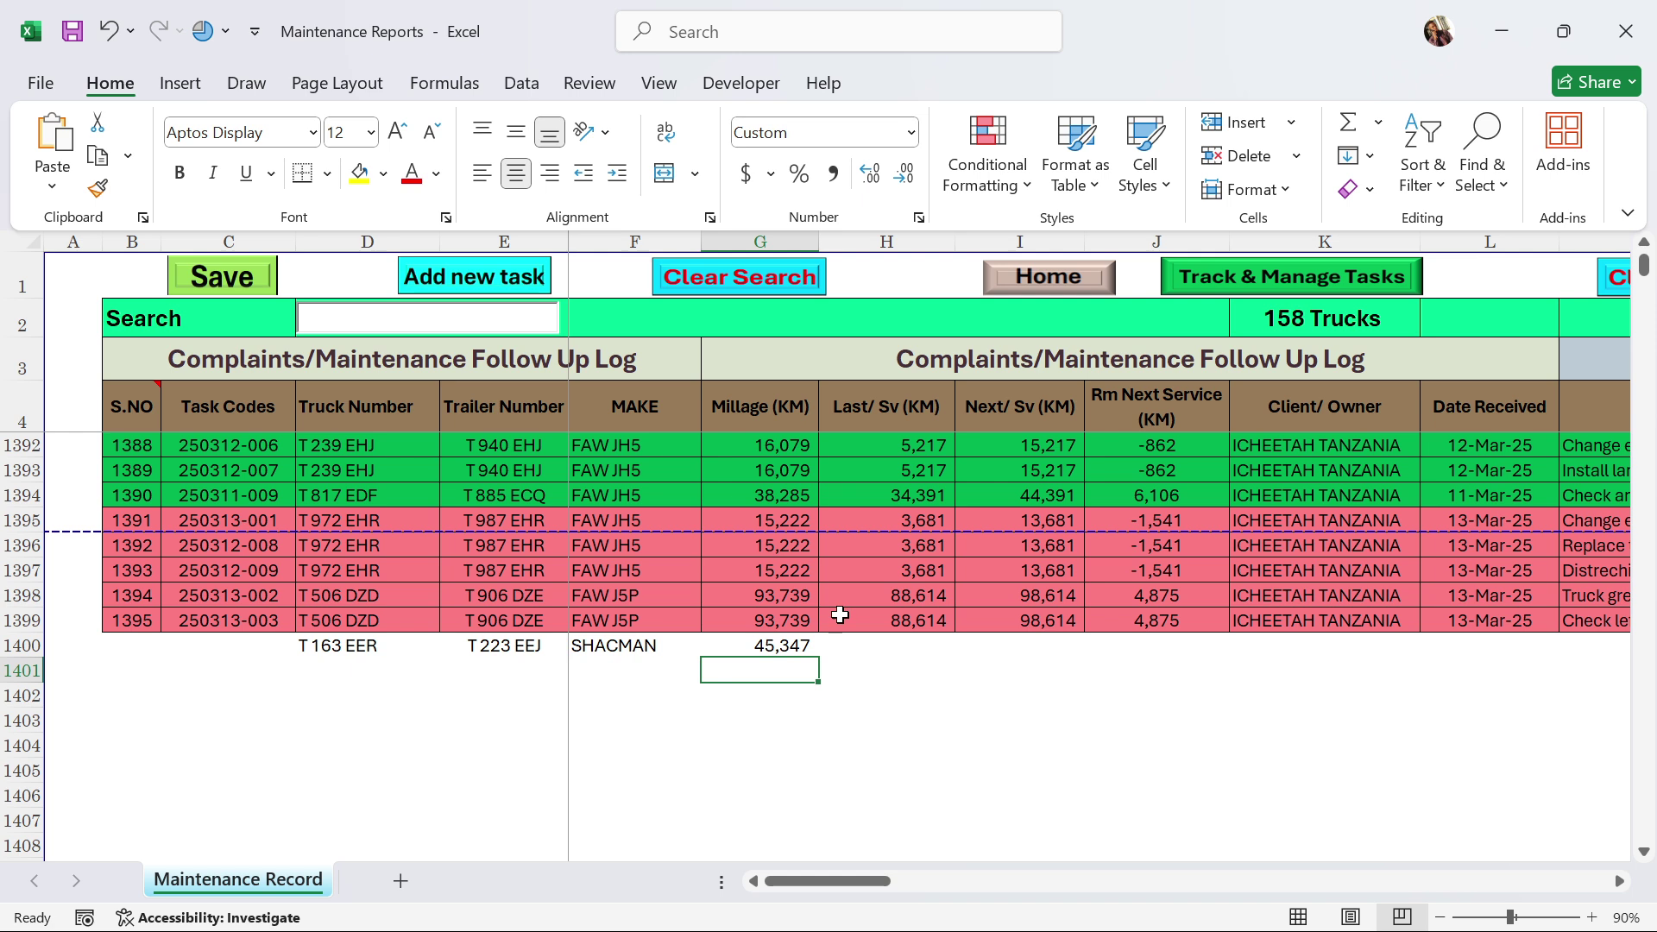
Enter 40,672 km as the last service reading in row 1400.
click(869, 643)
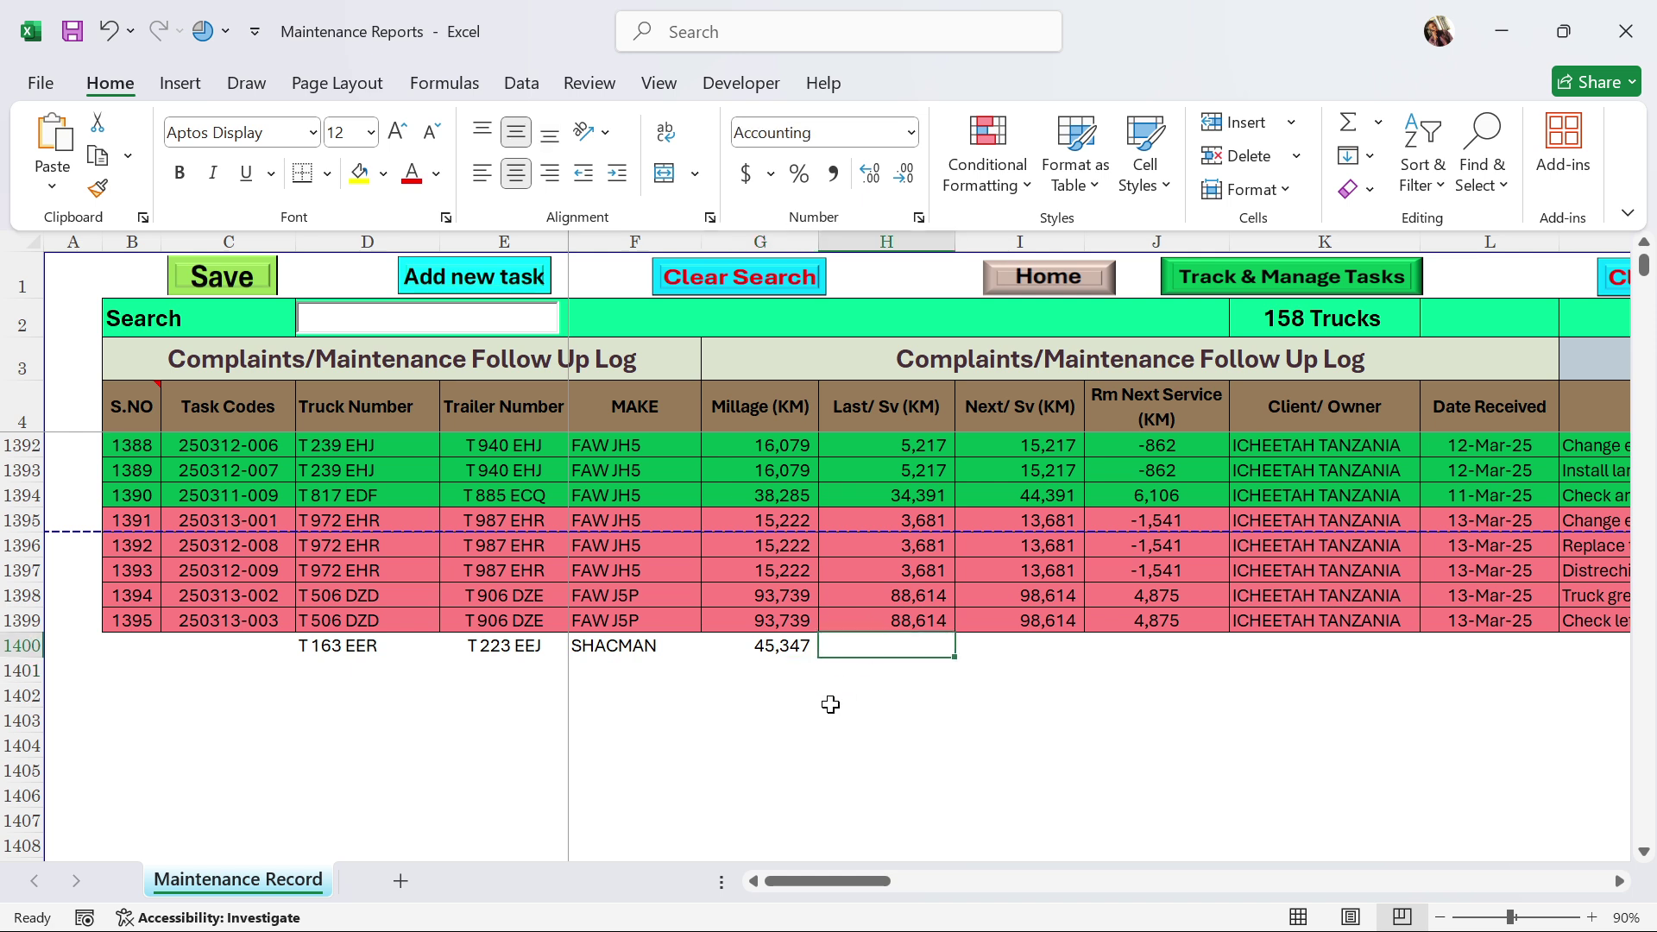
text(40)
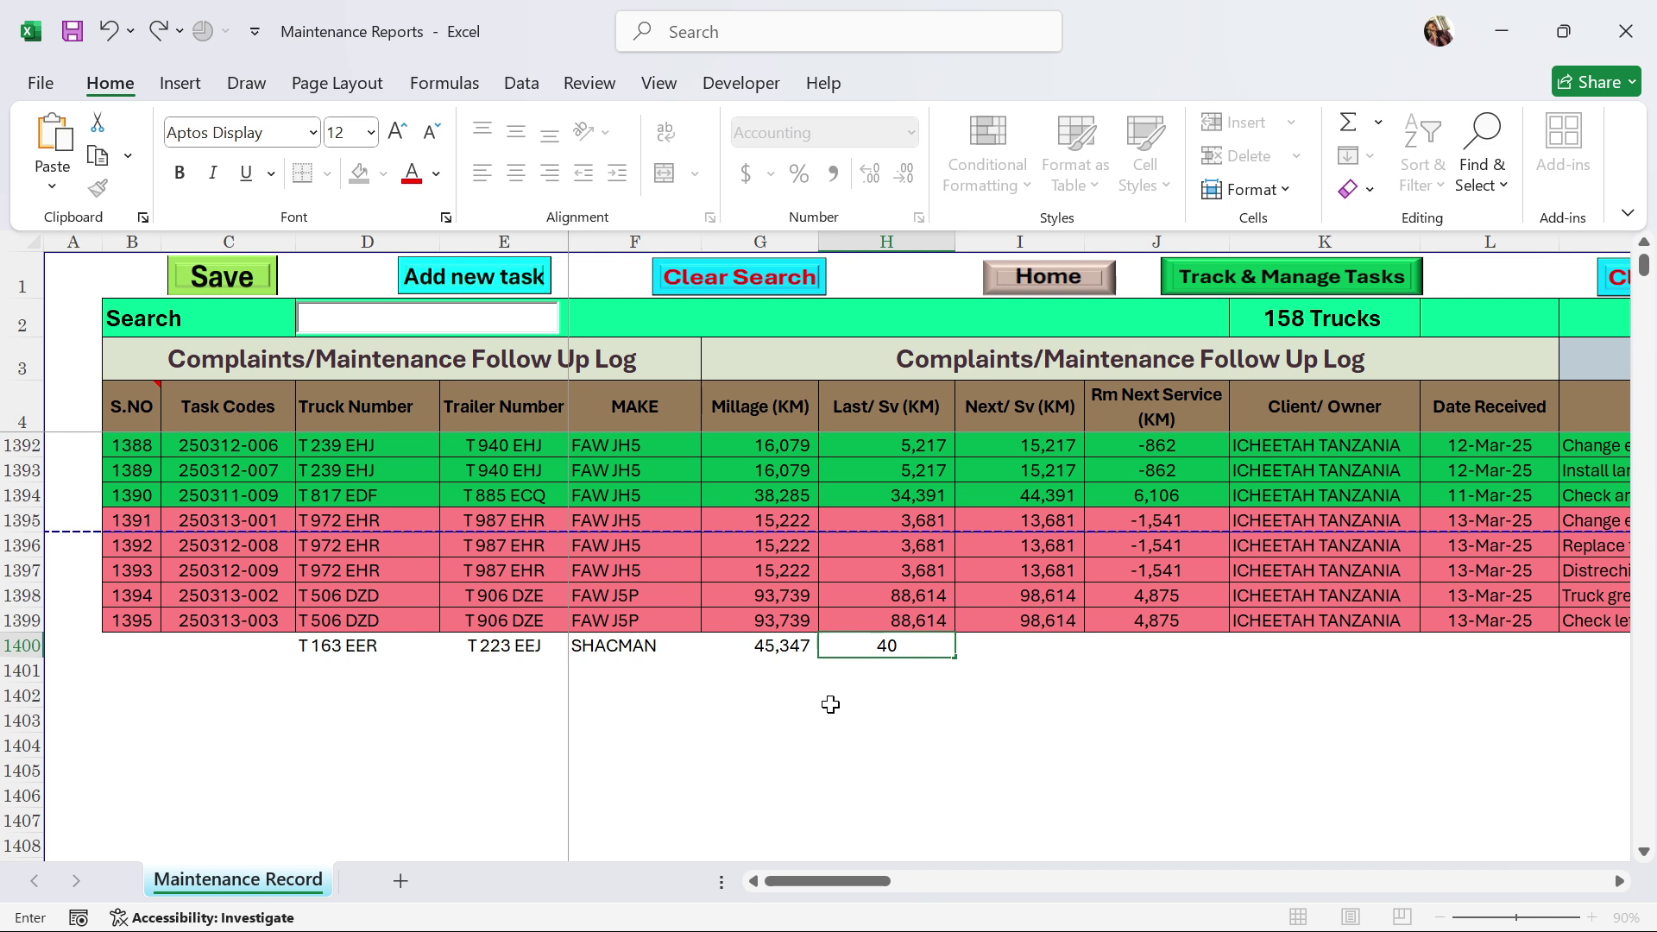
text(672)
key(ctrl+Return)
key(Return)
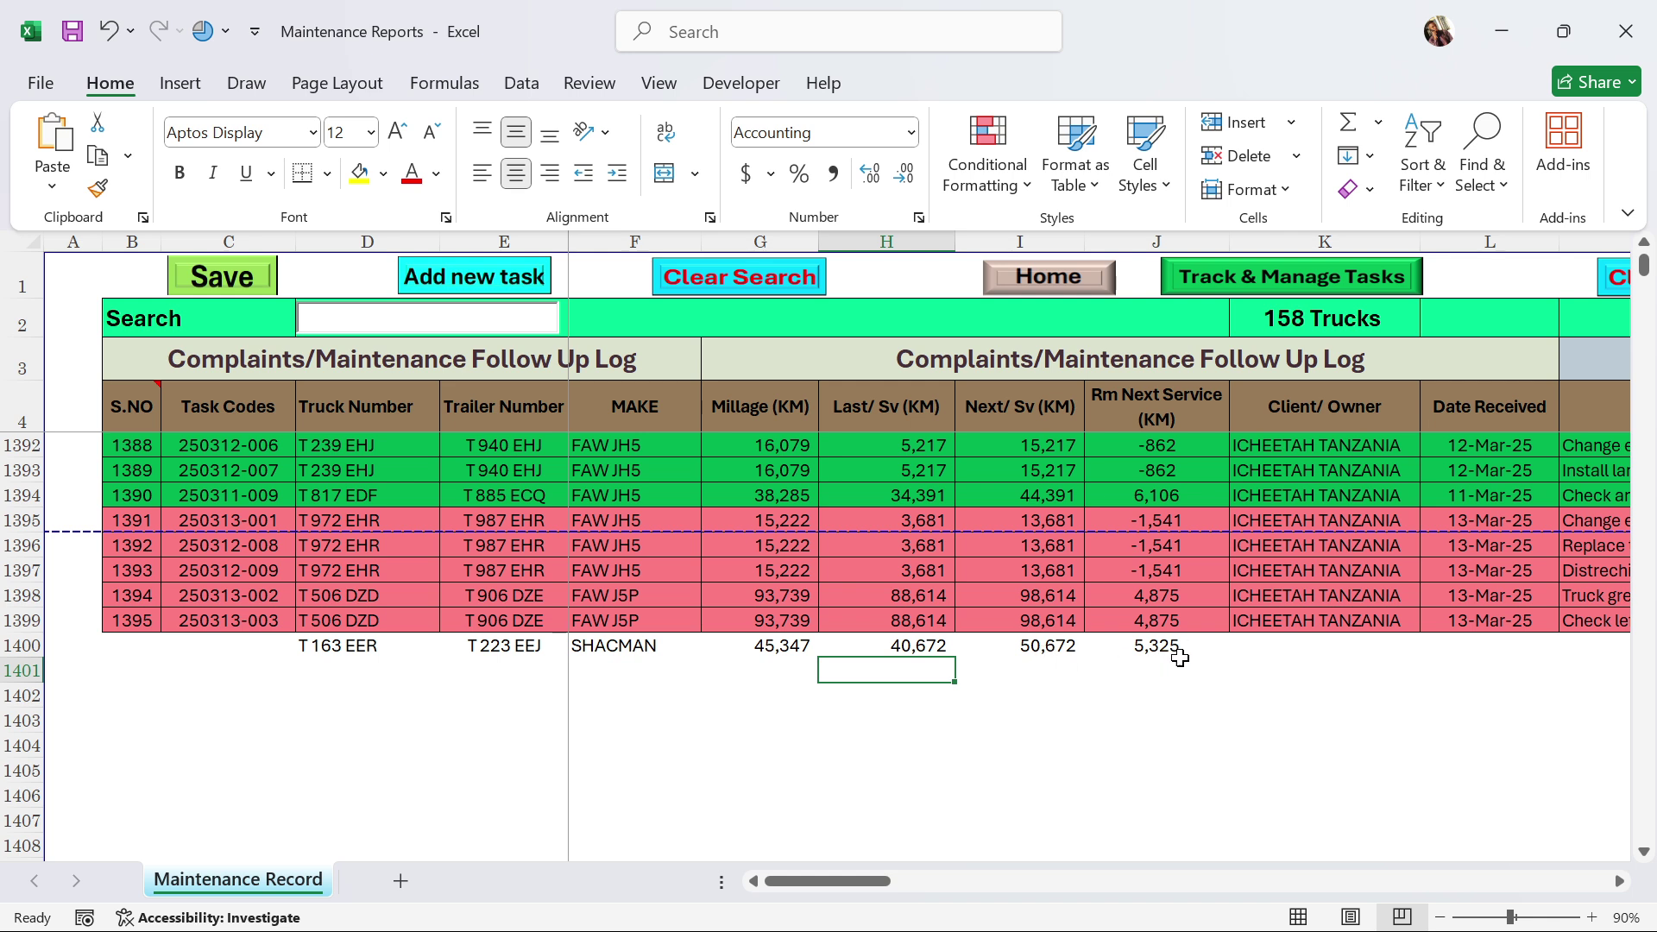
click(1292, 649)
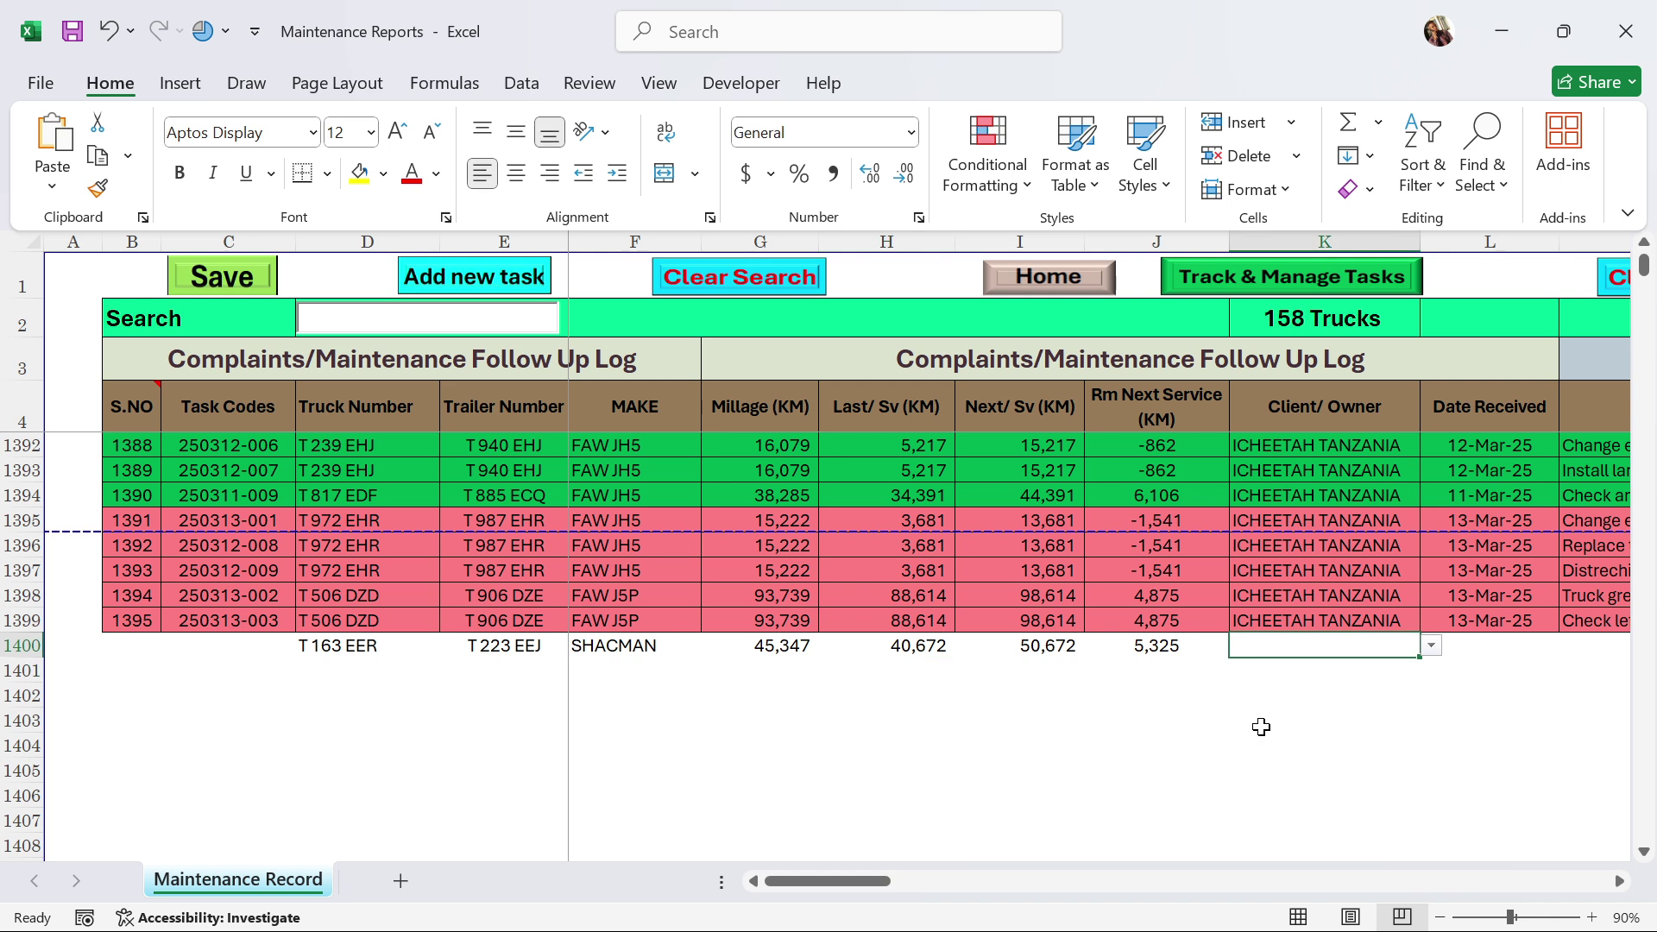
text(ICHEETAH TANZANIA)
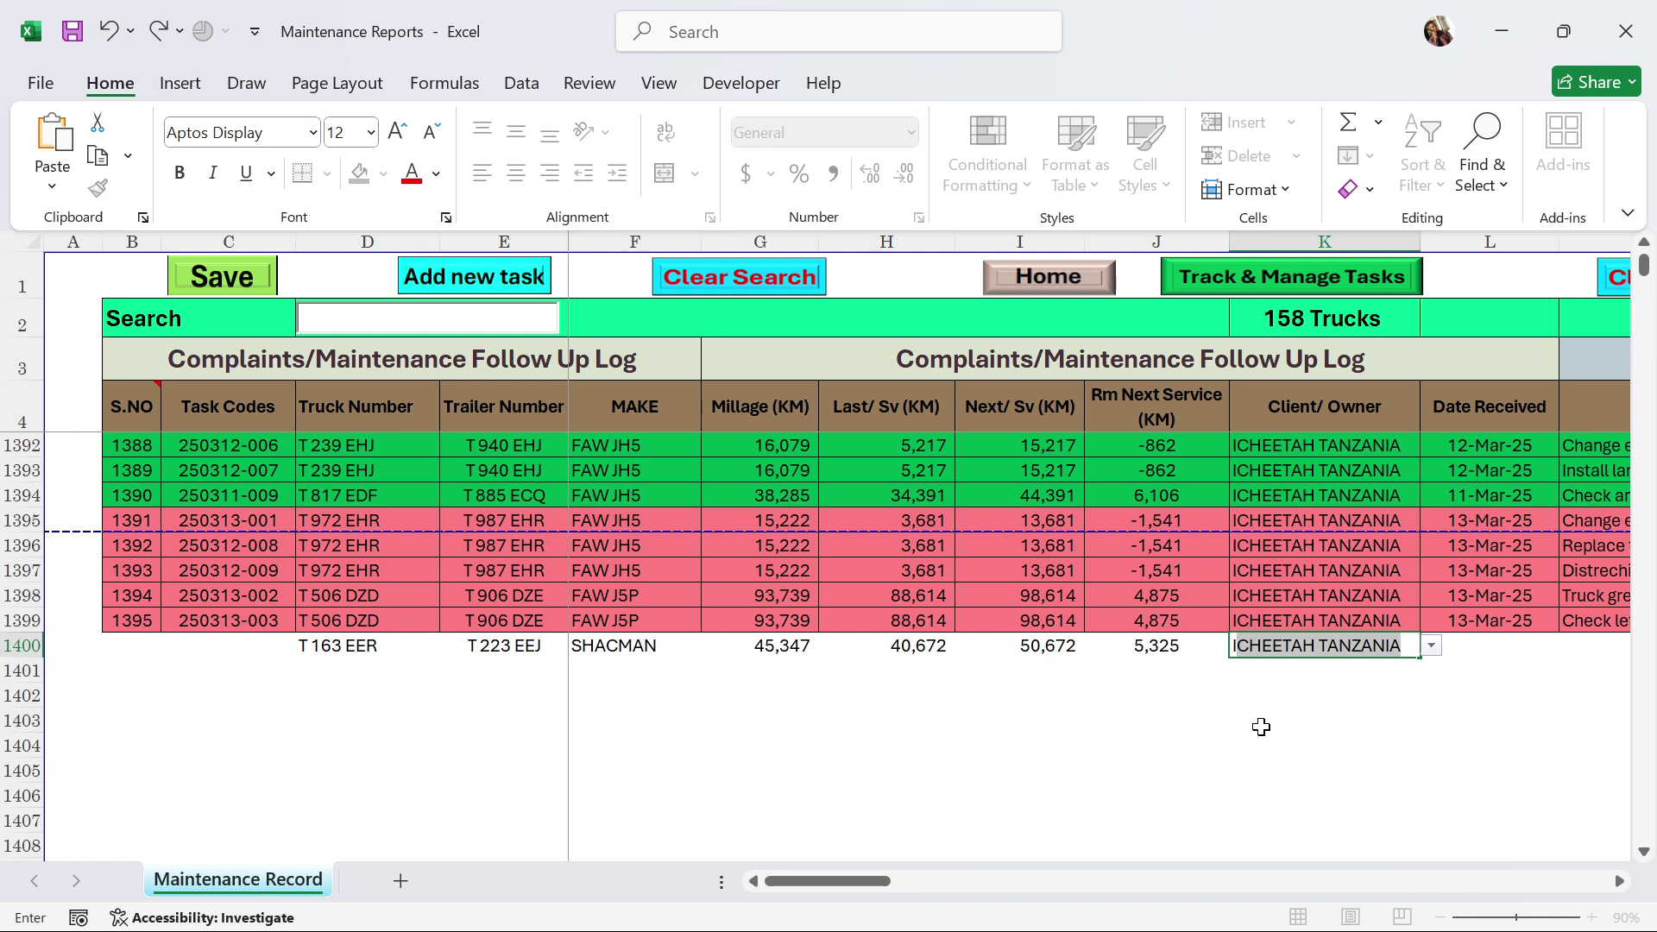
key(Escape)
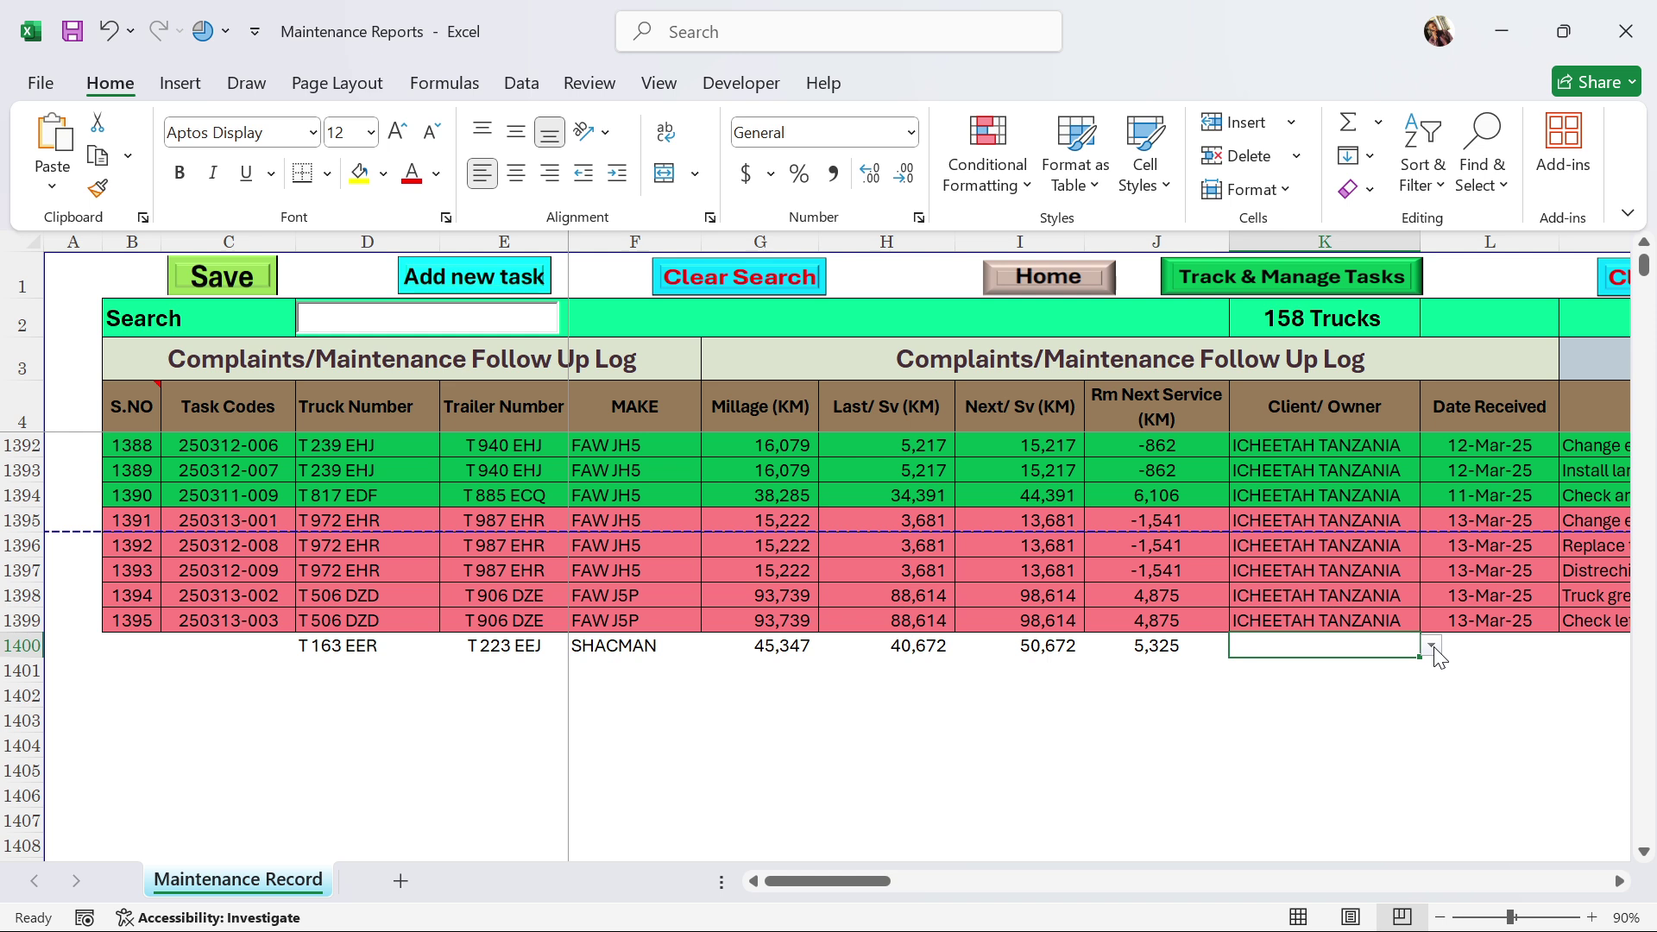
click(1159, 649)
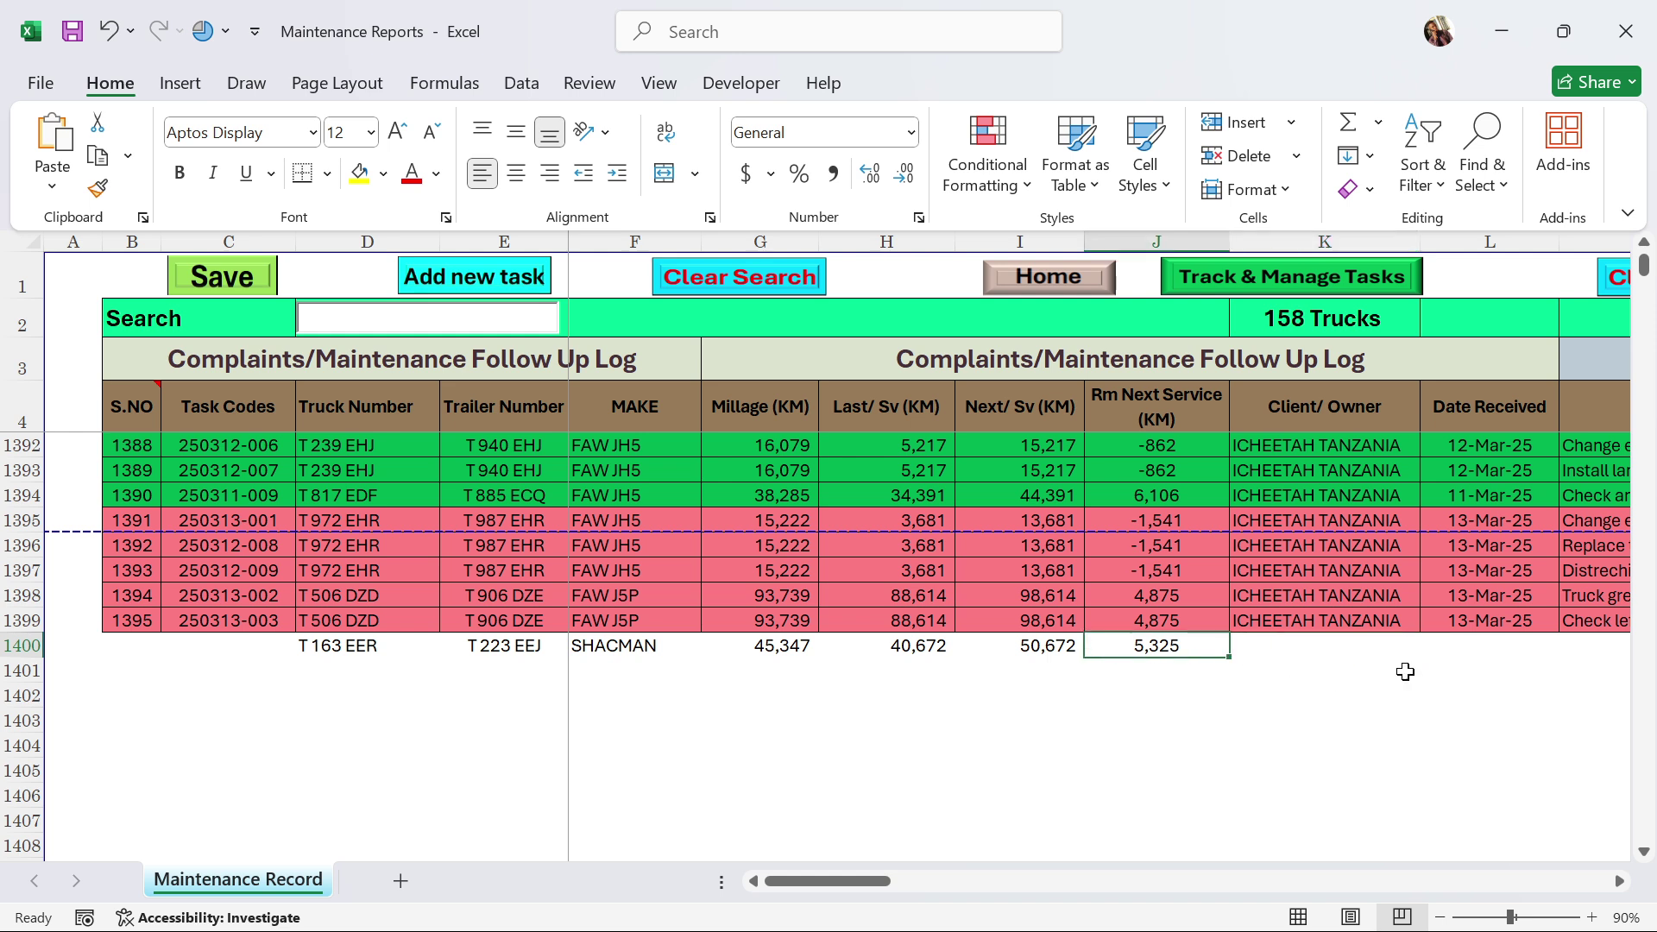
click(1358, 646)
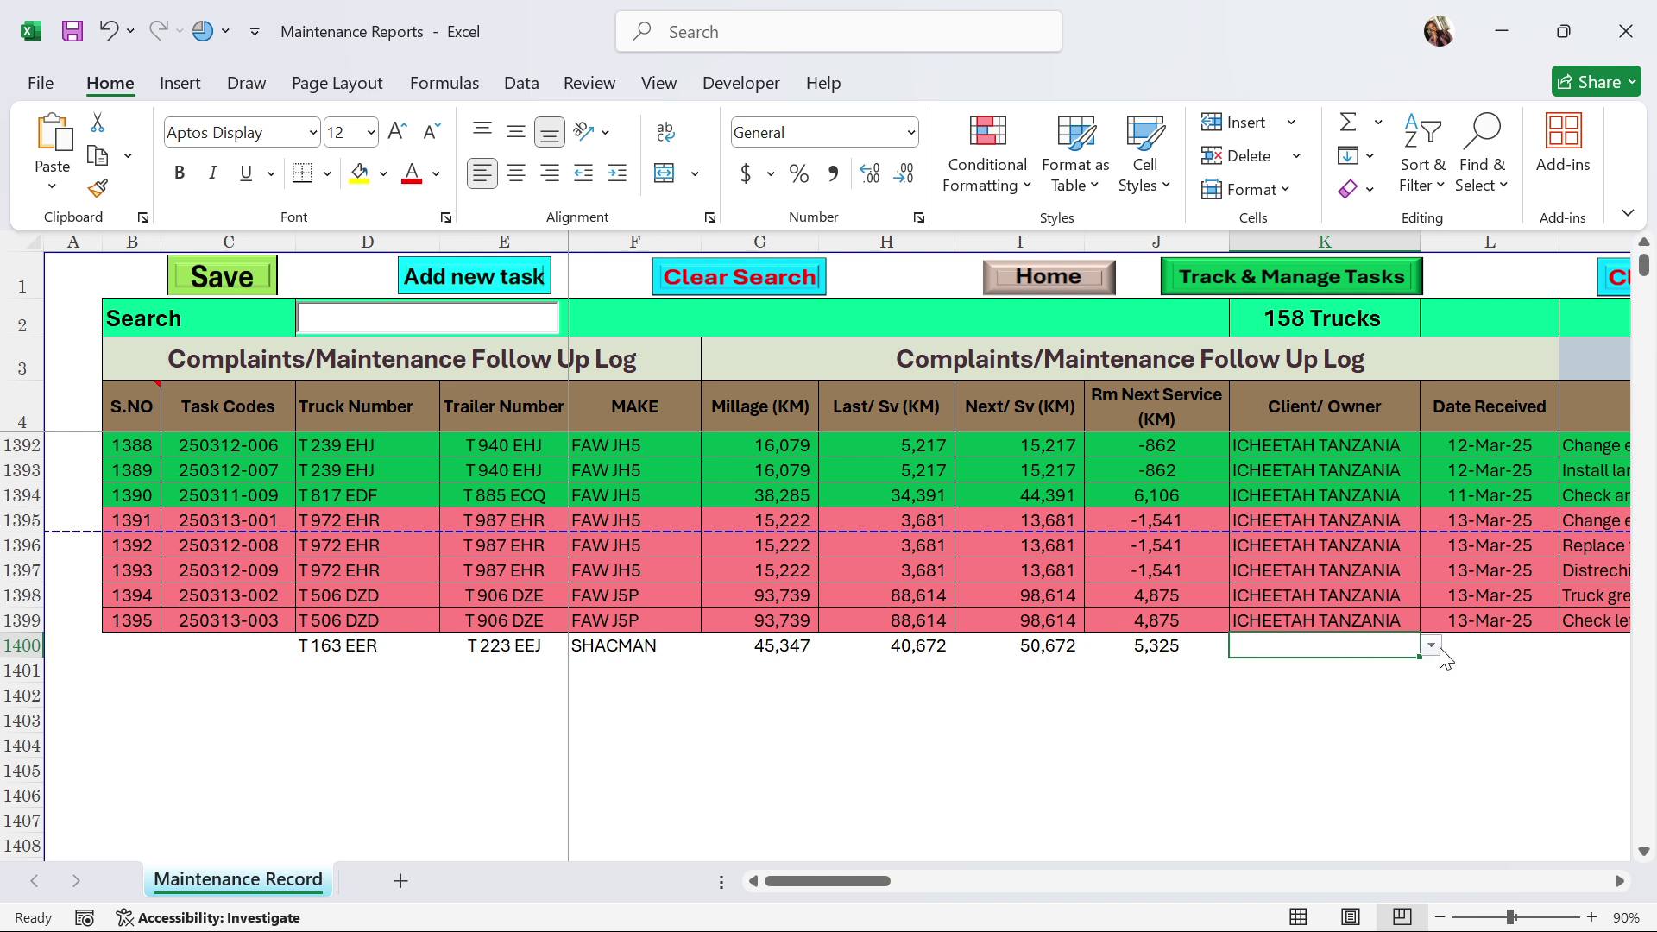
click(1152, 653)
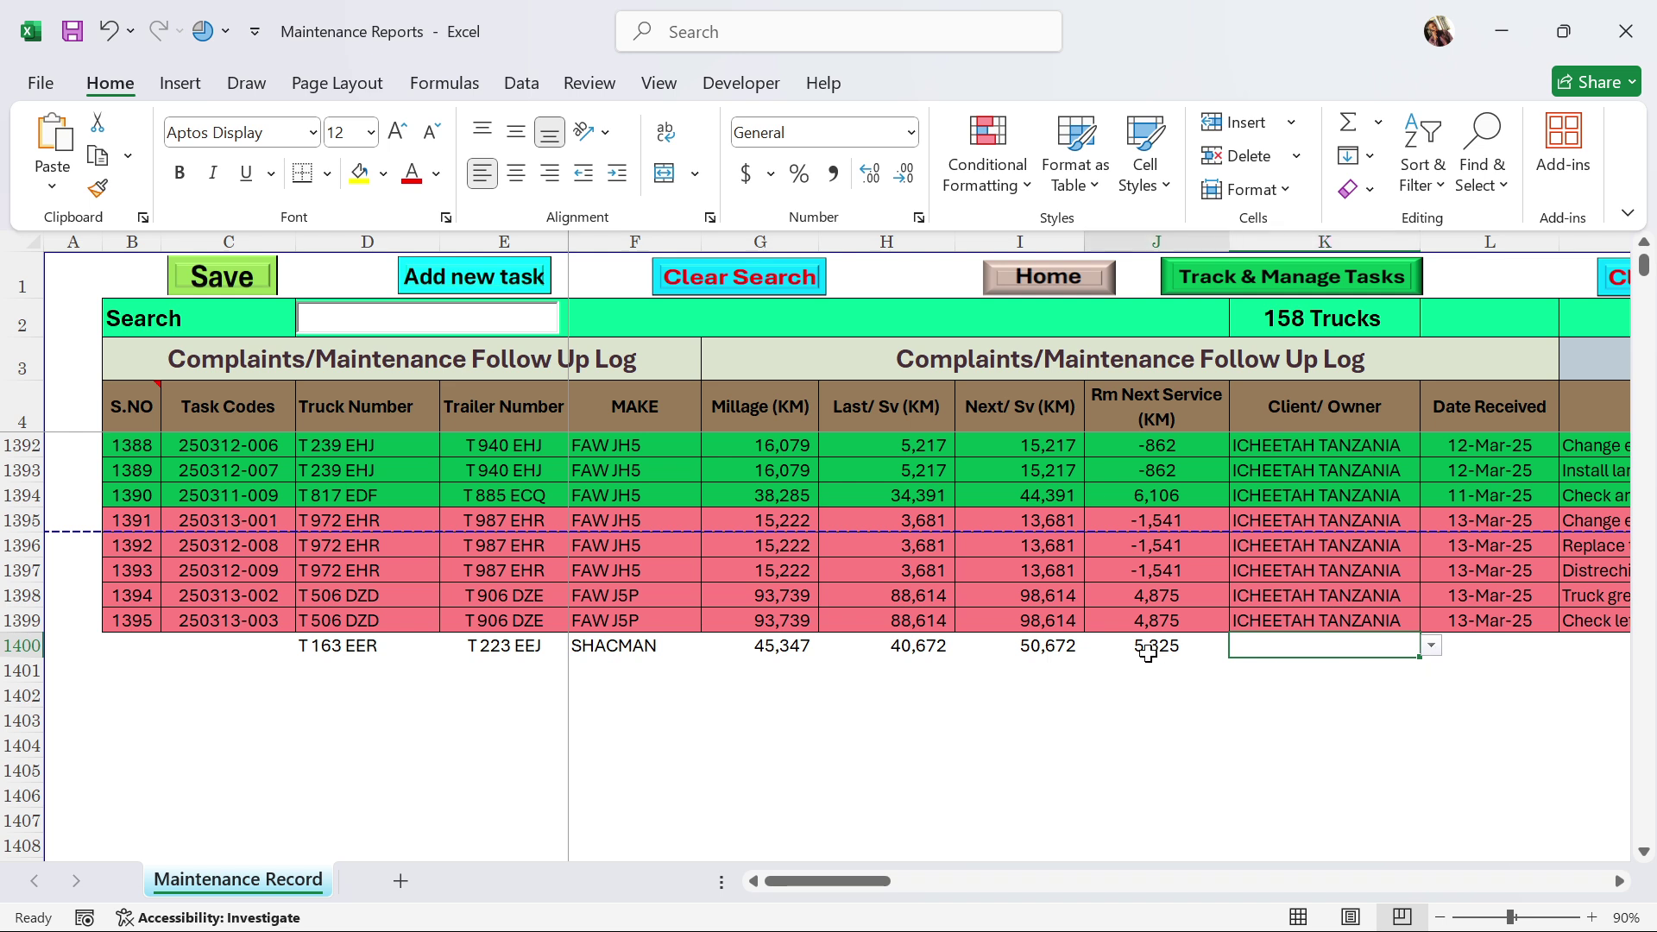
Enter ICHEETAH ZAMBIA as the client/owner in row 1400.
click(1320, 650)
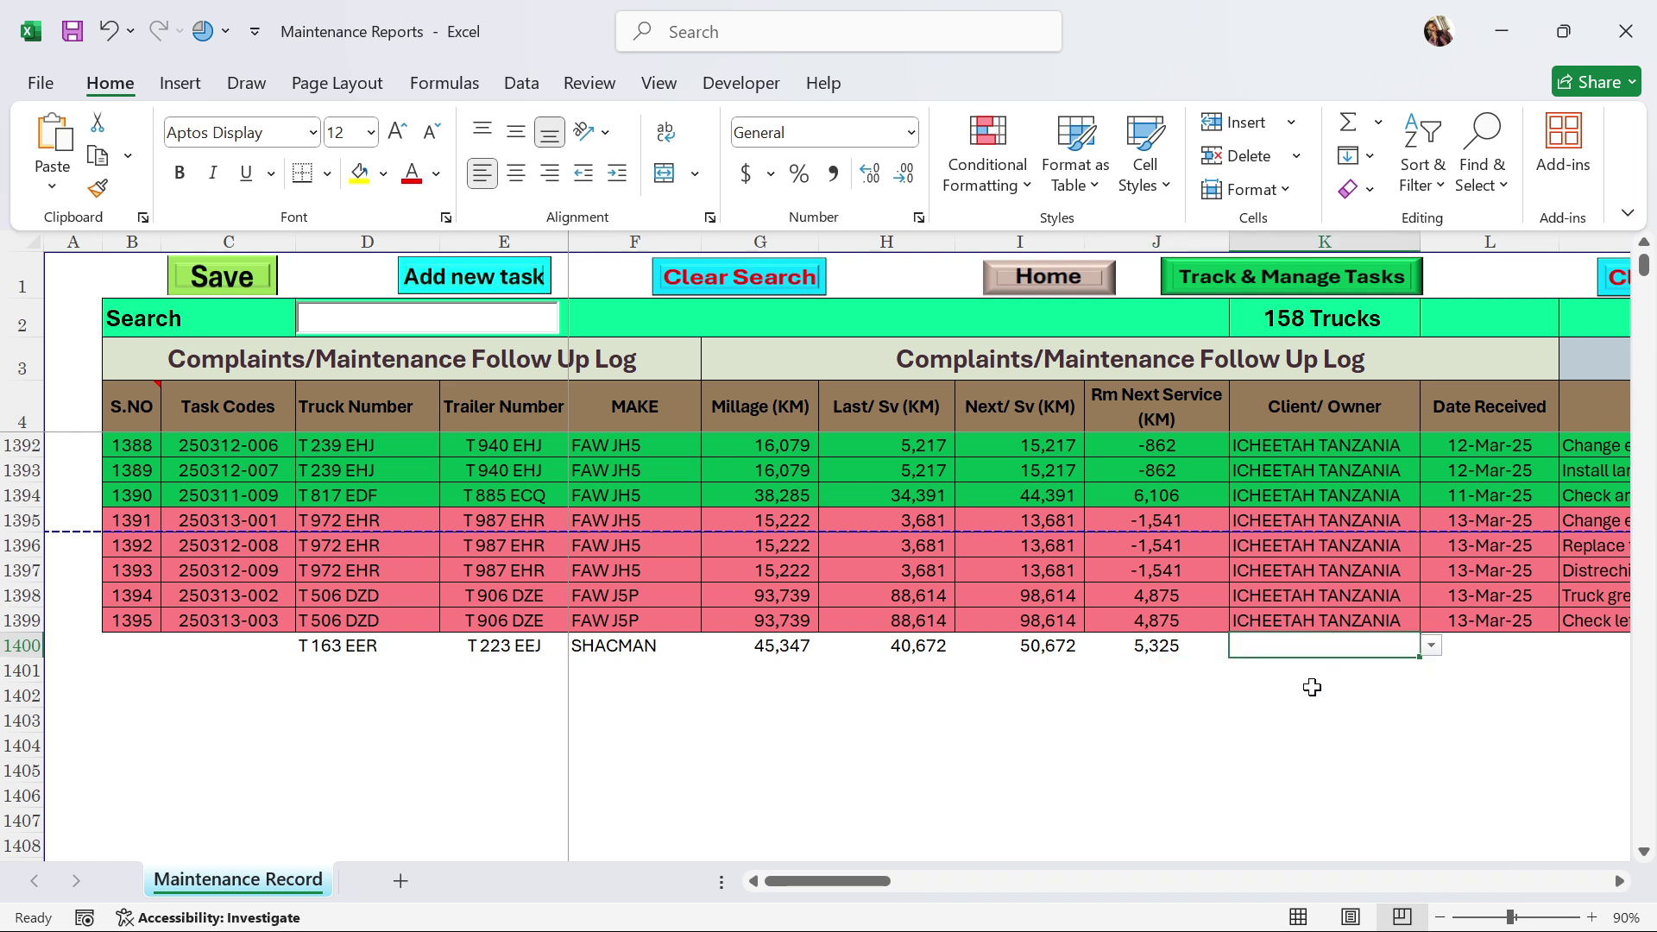
text(I)
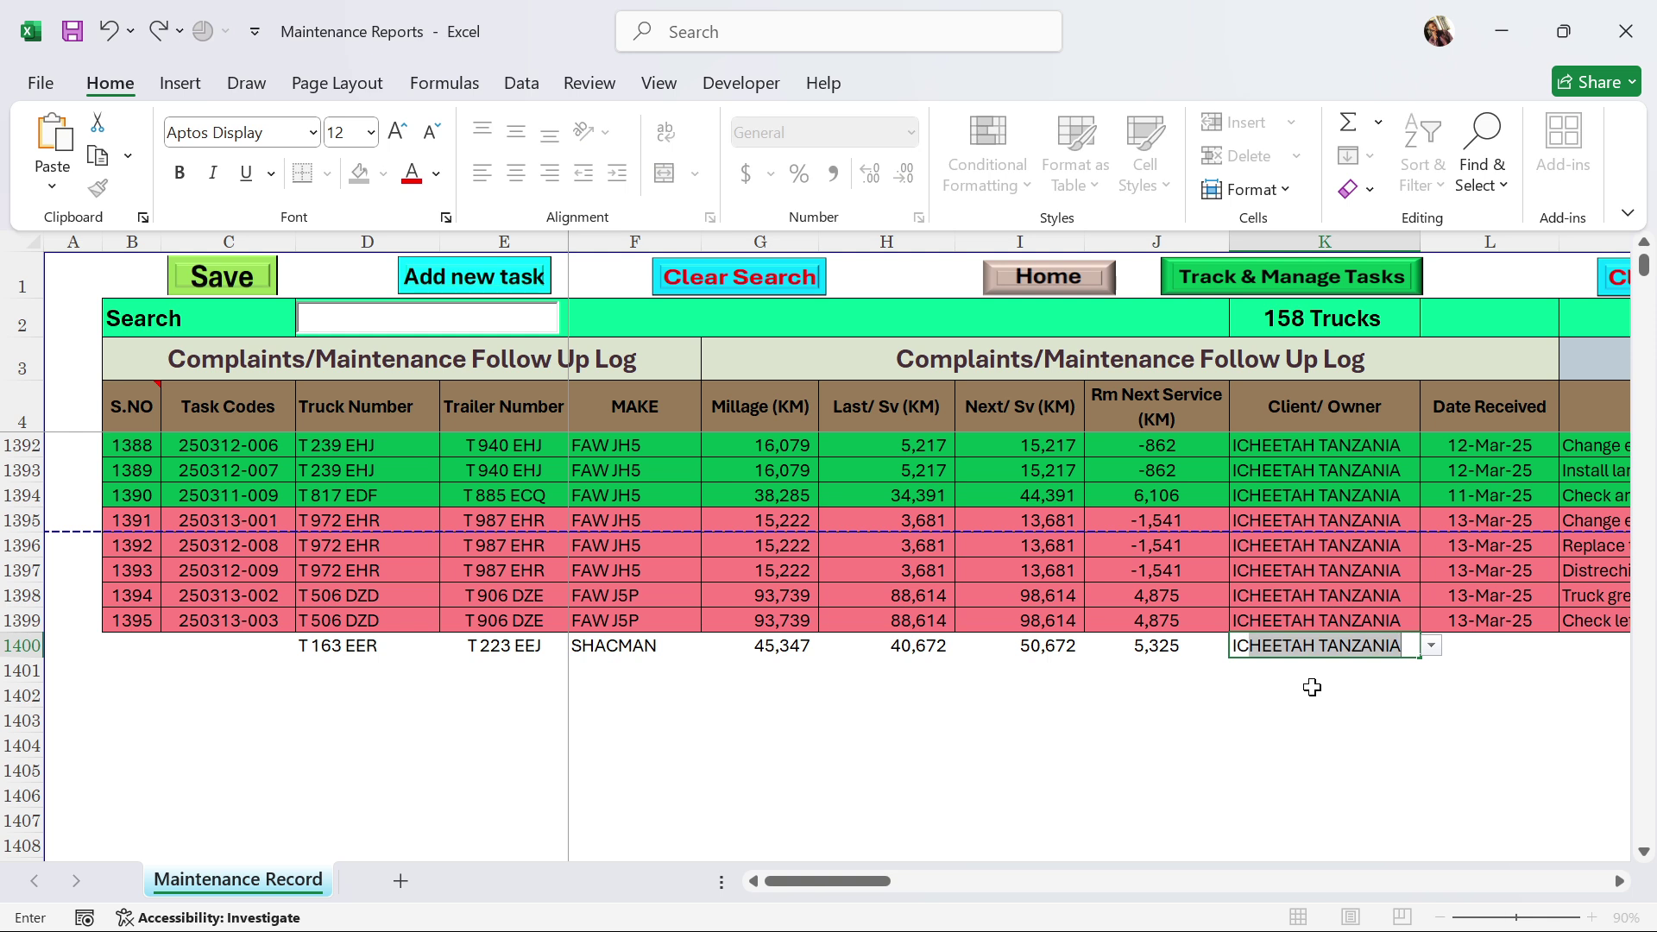
text(CHEETAH )
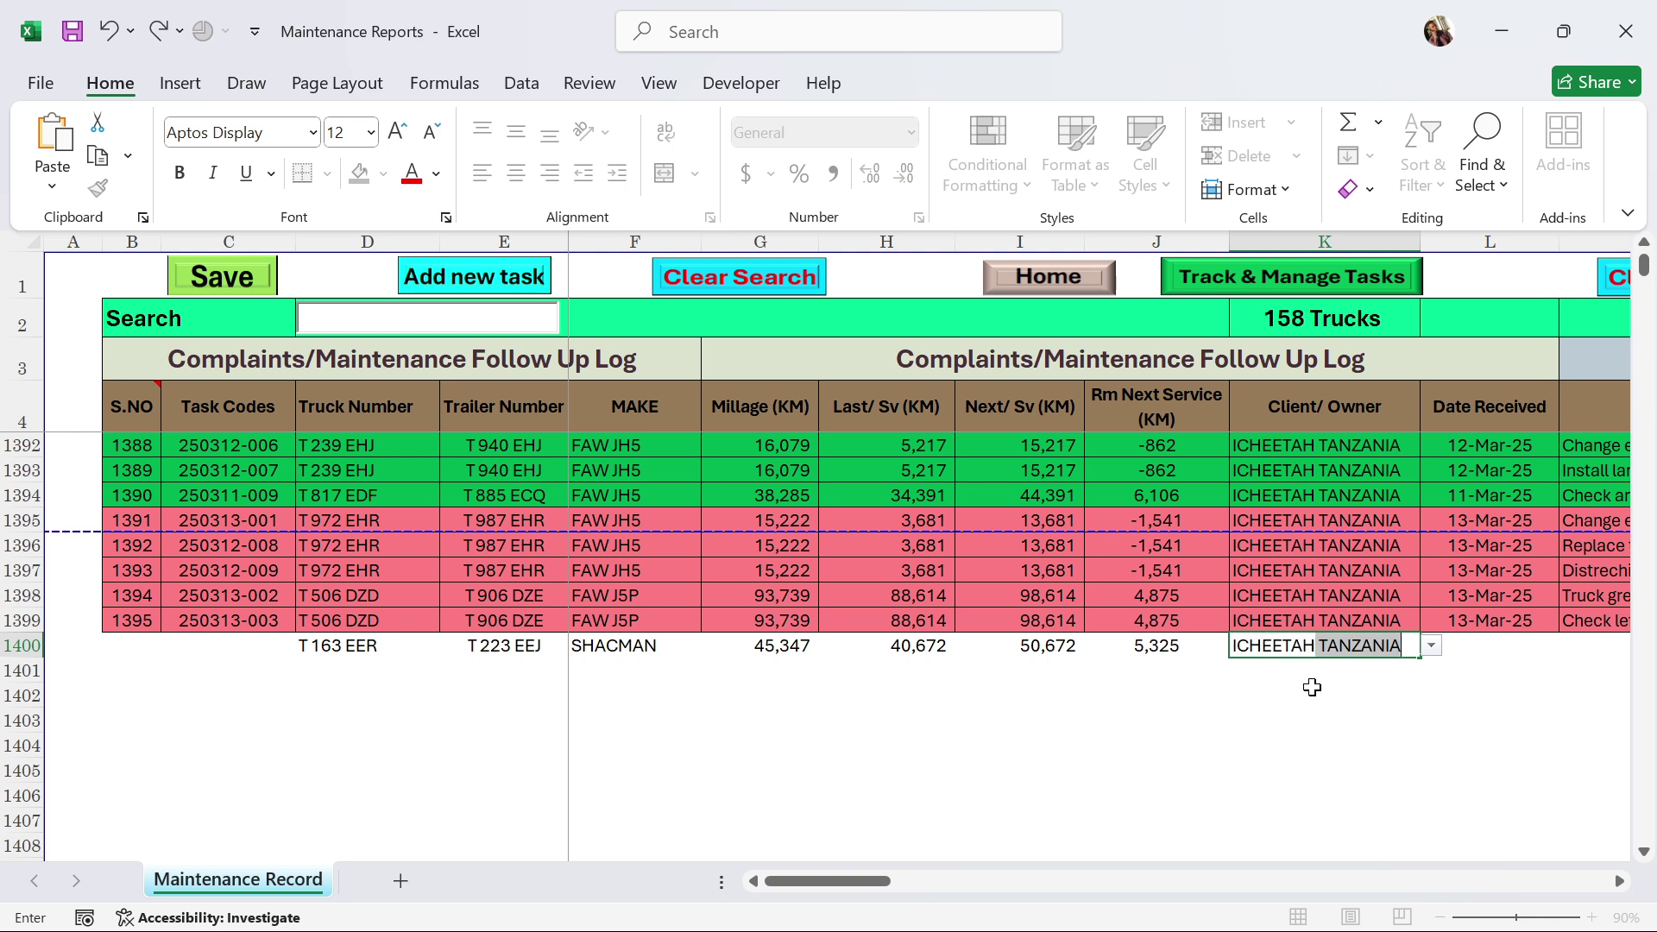
text(ZAMB)
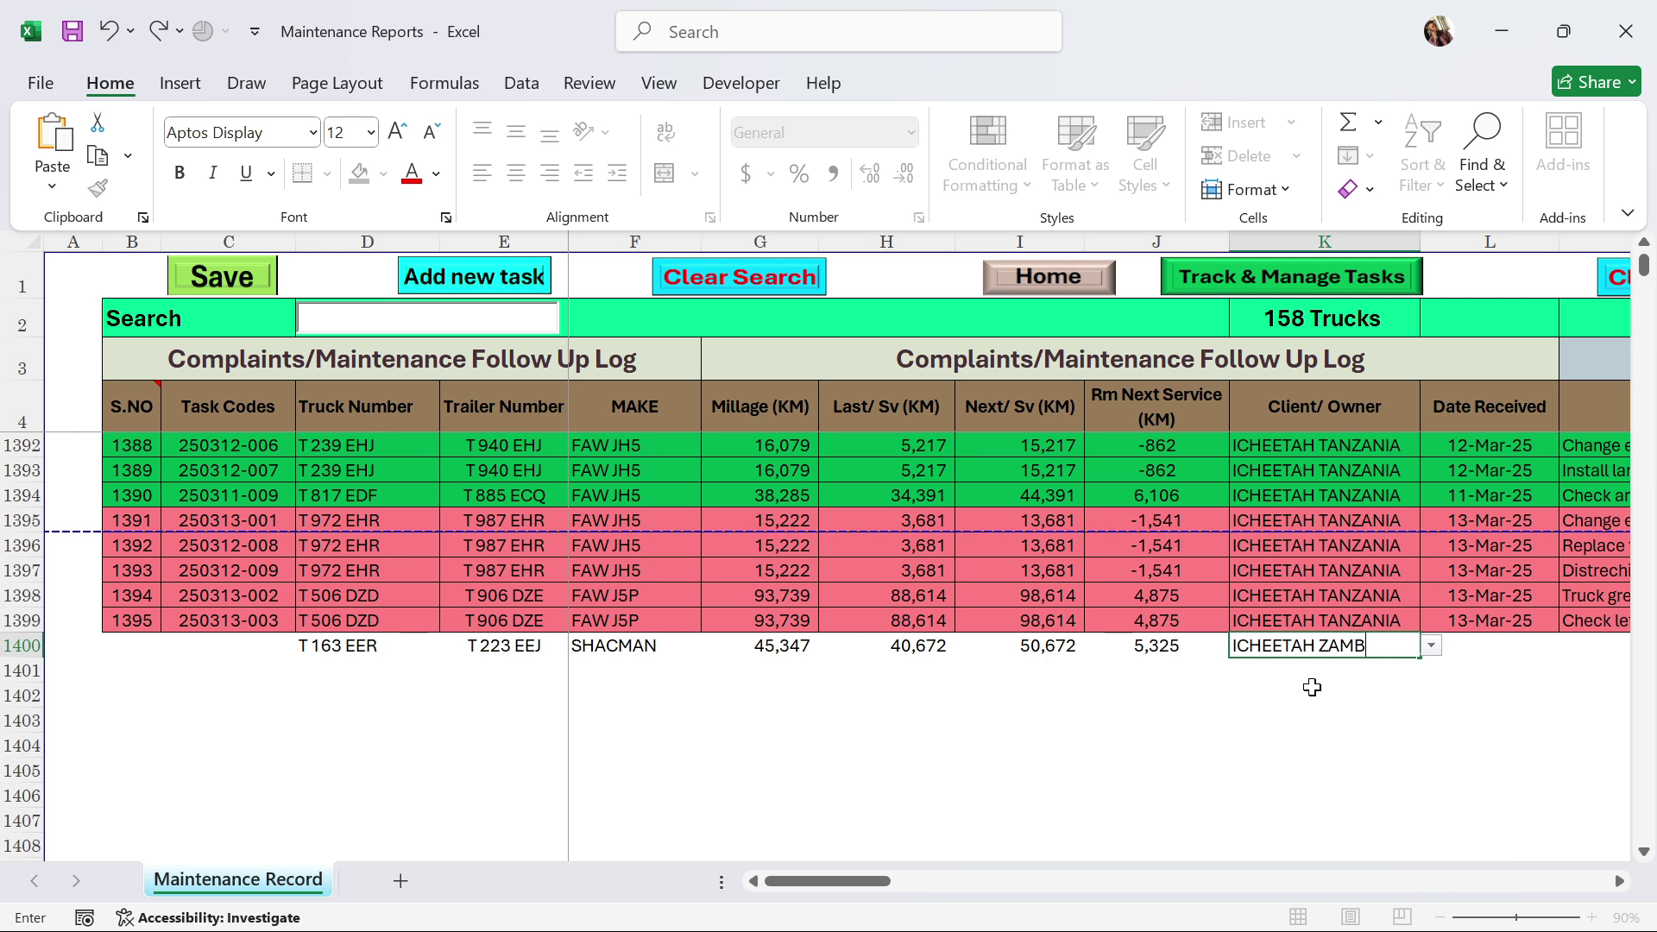
text(IA)
key(Return)
Enter 13 MAR as the date received in row 1400.
click(1467, 643)
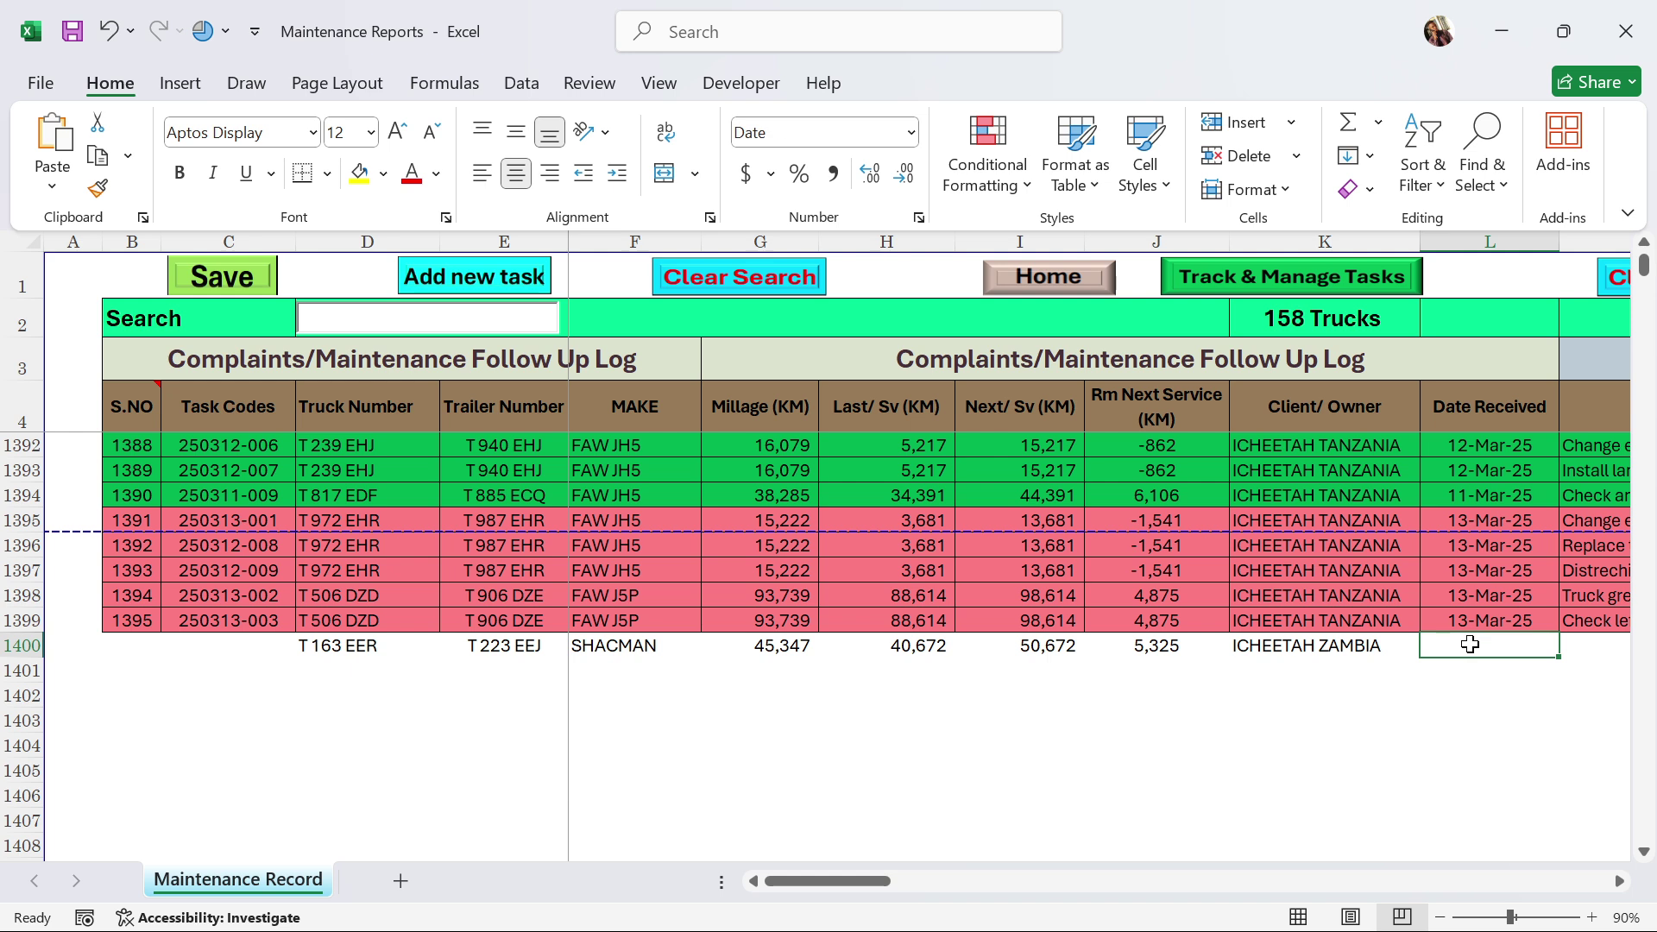
text(13)
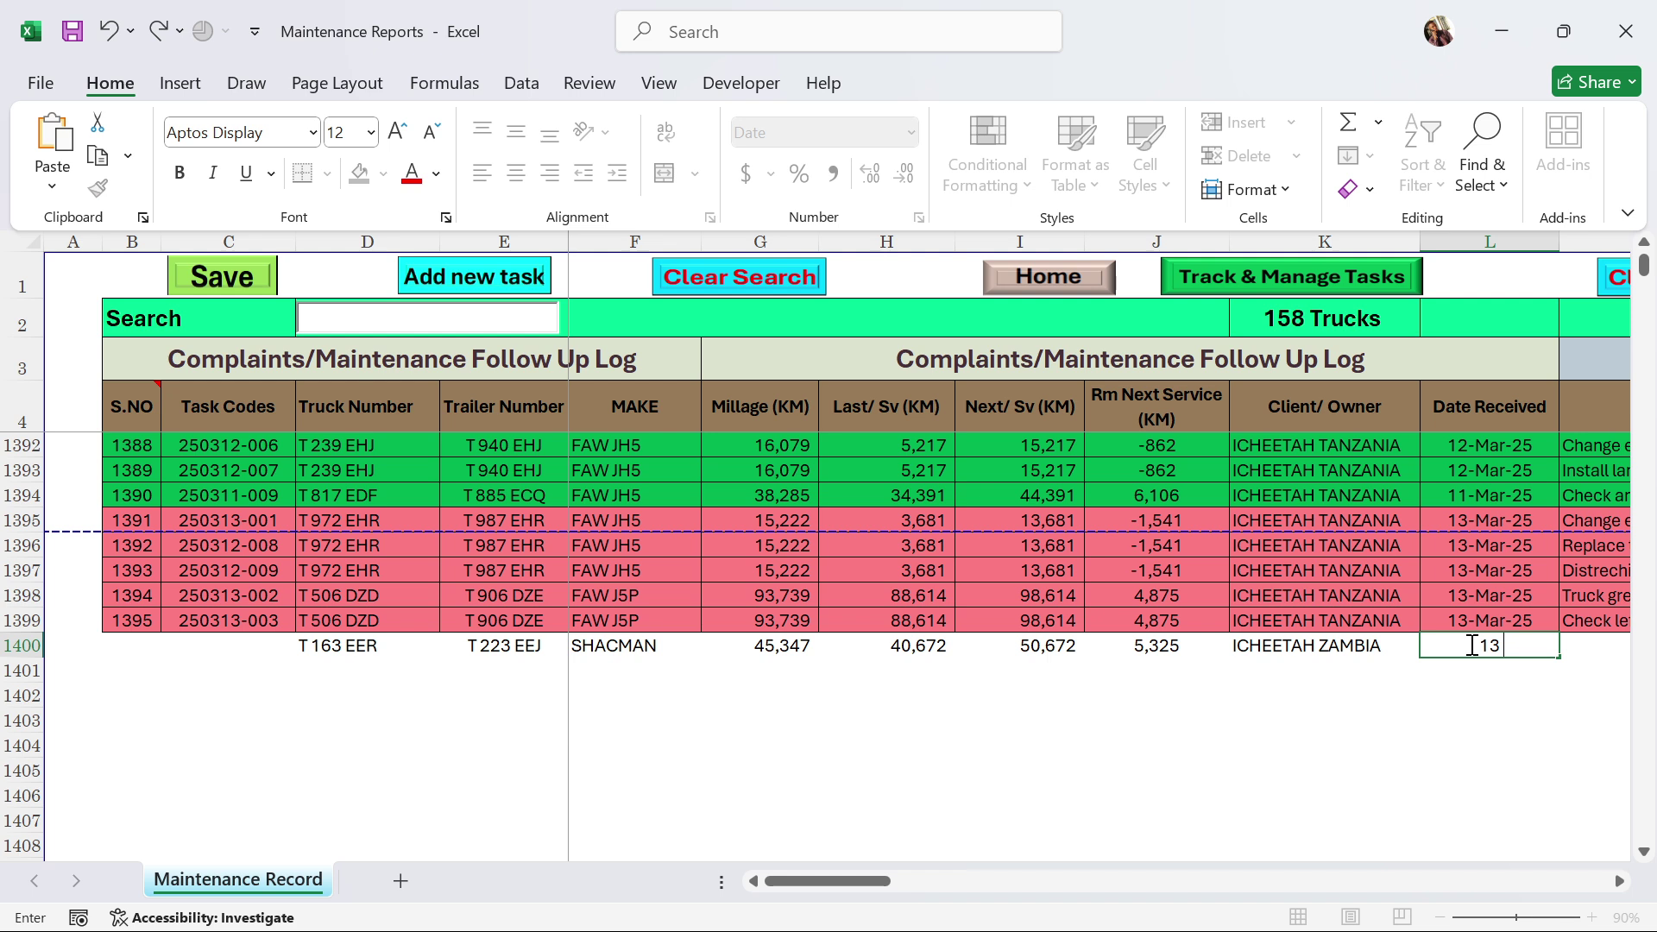
text( MAR)
key(Return)
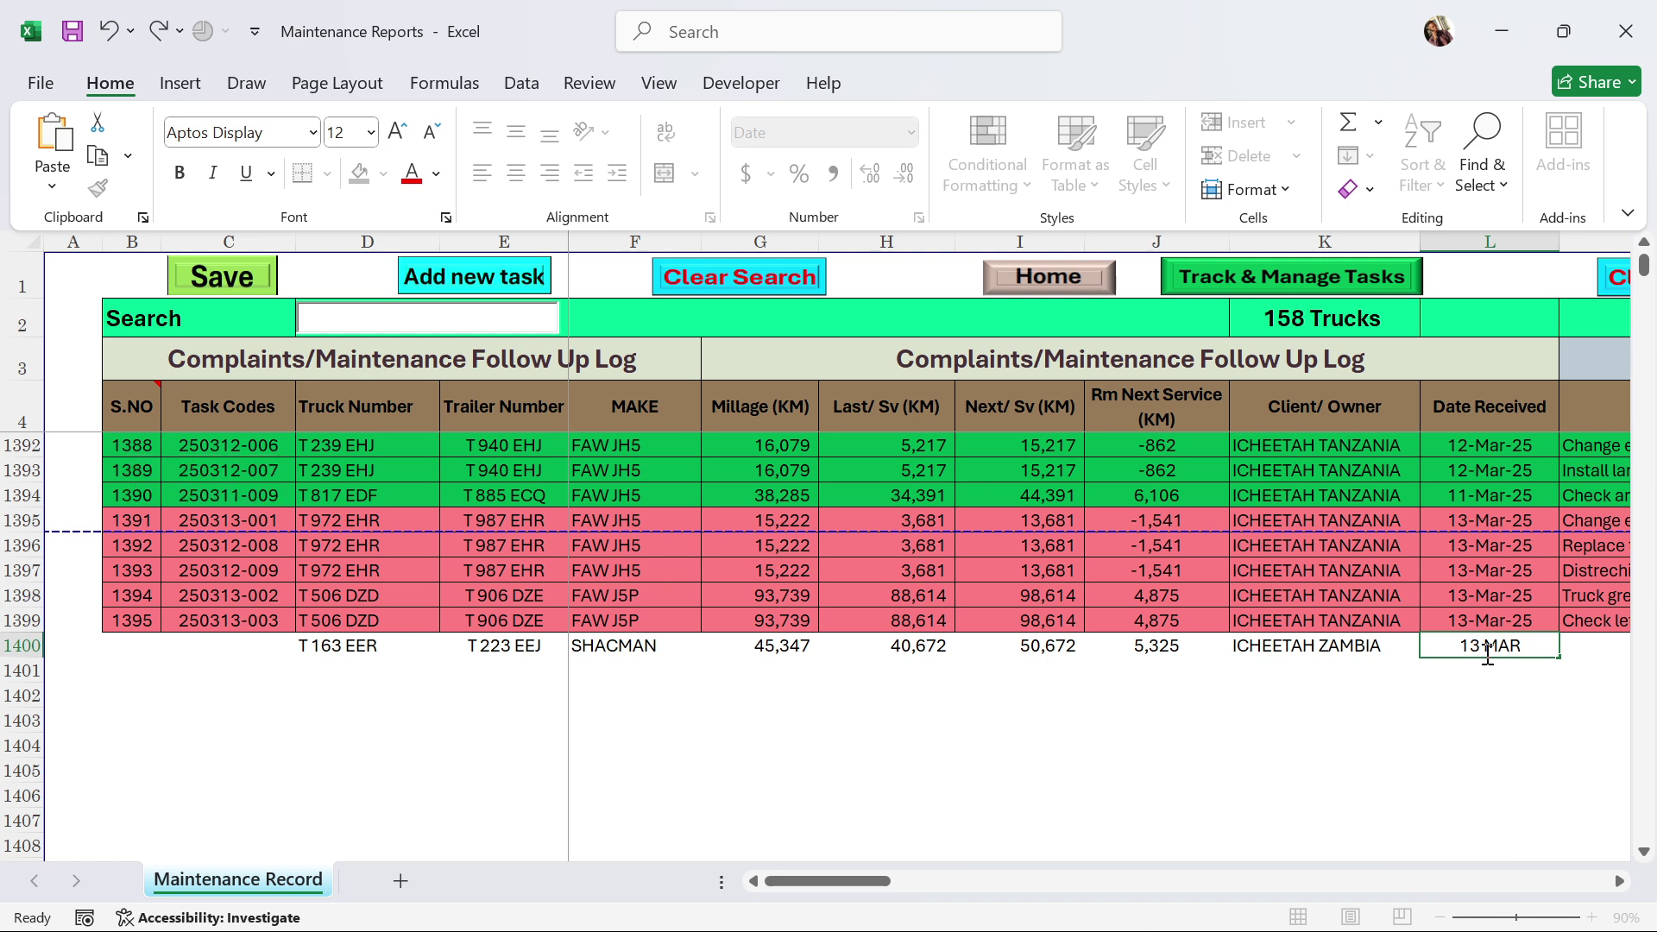
key(Tab)
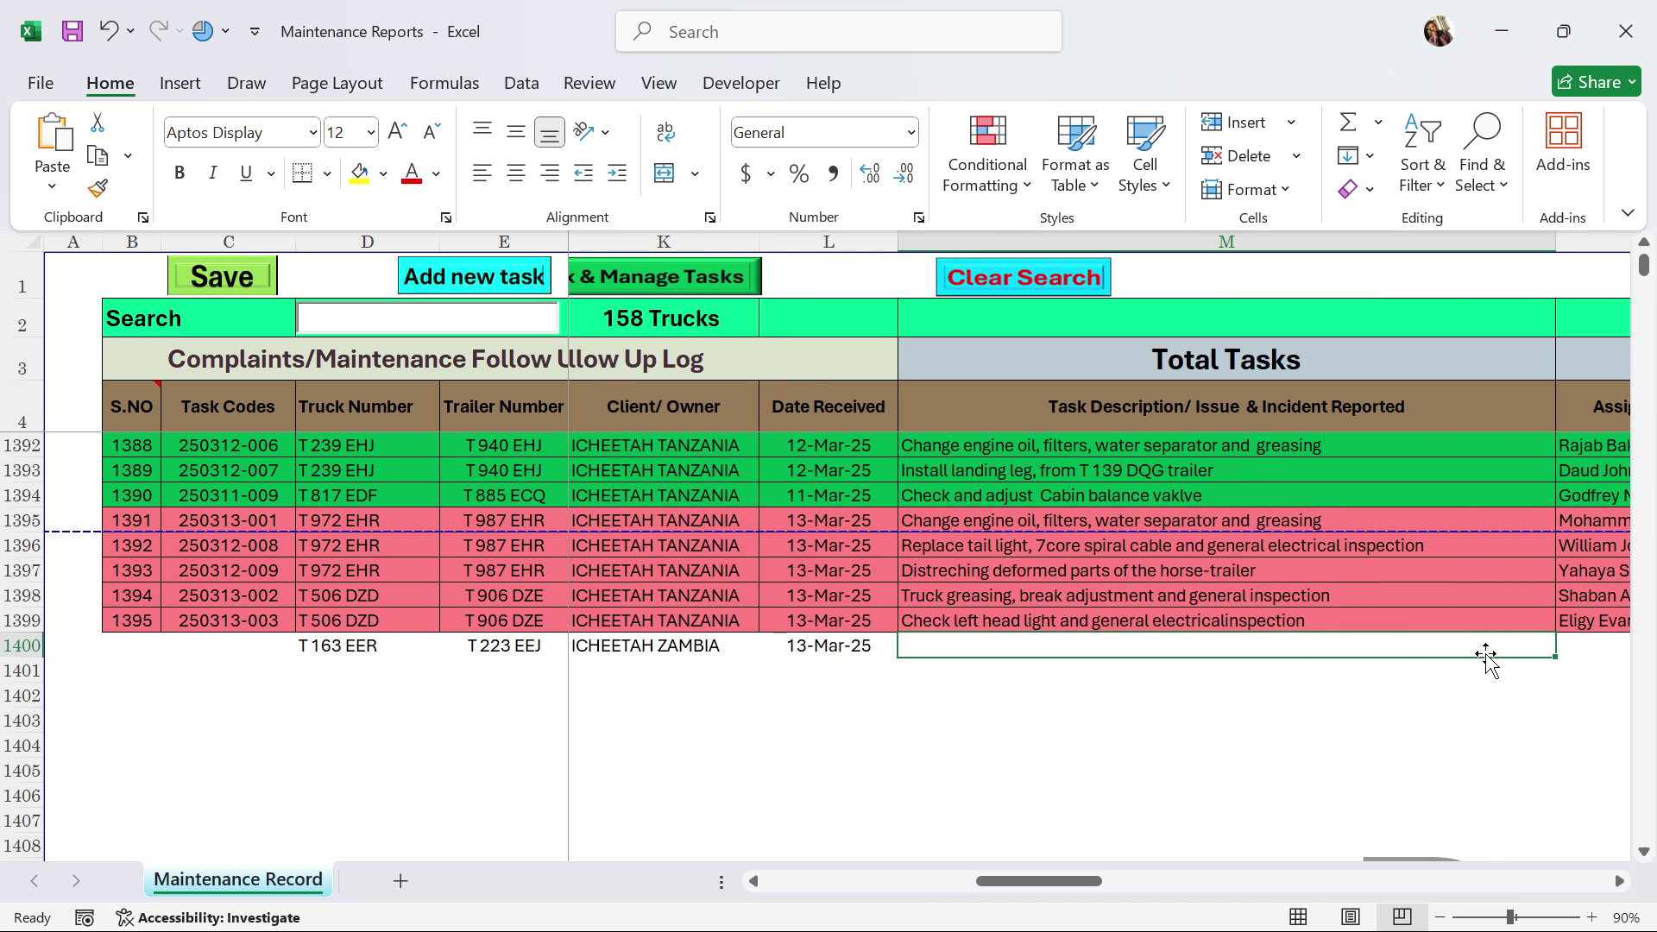
Enter "Check engine oil level, blow air cleaner and fix low power of the engine" as the task description in row 1400.
text(cHE)
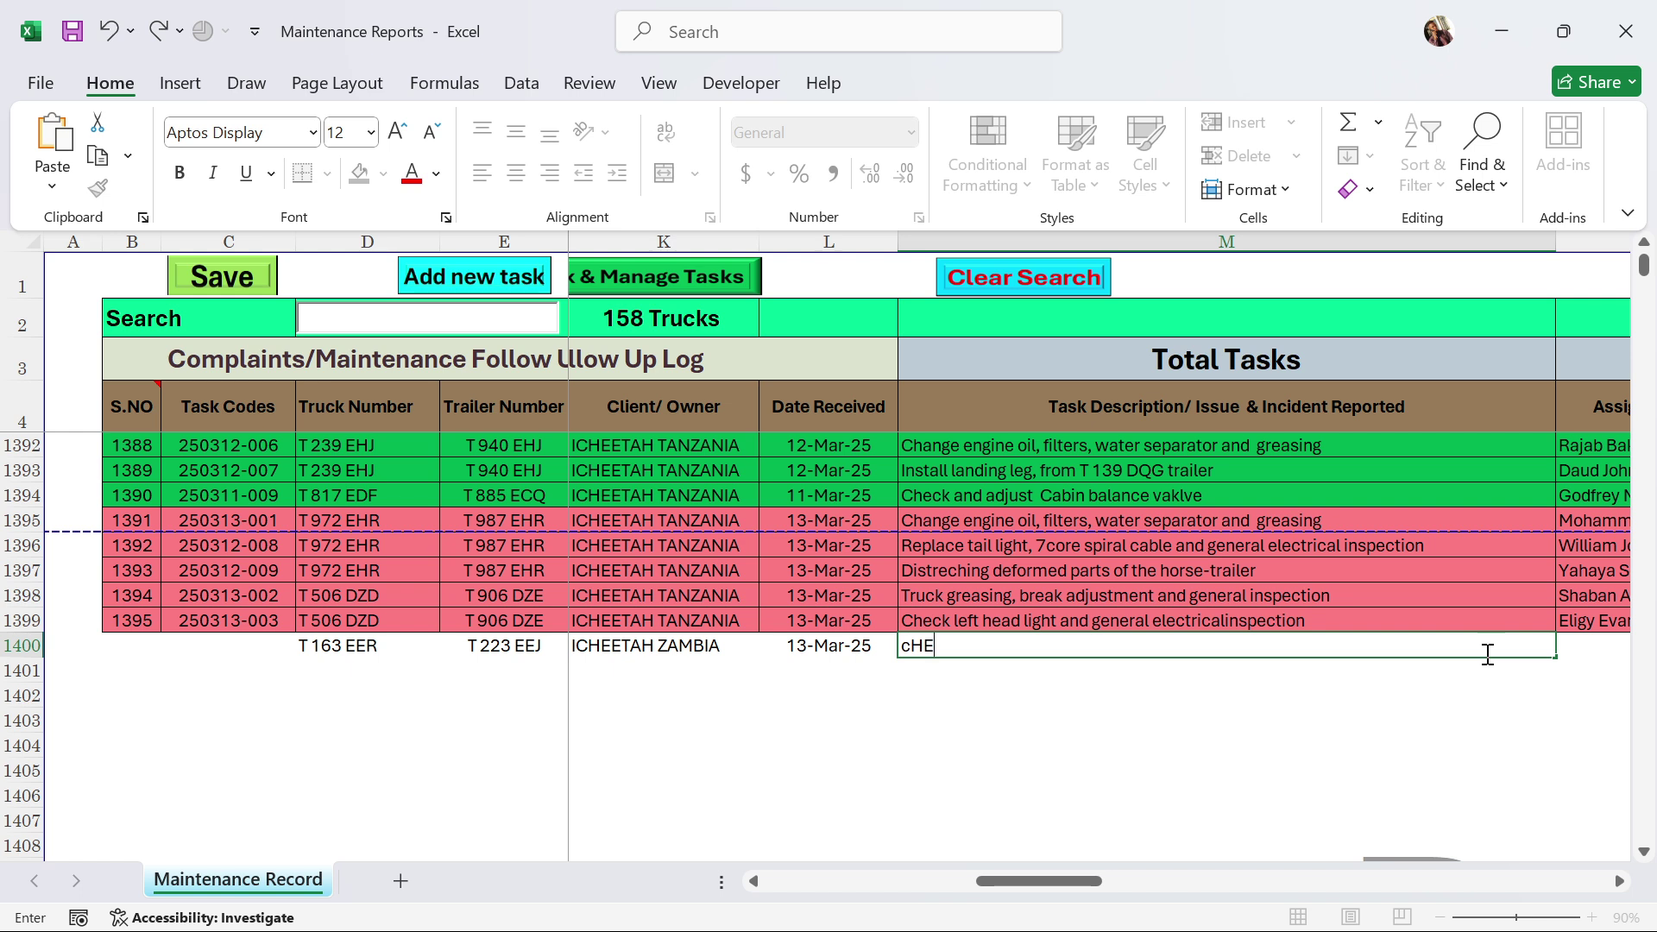
text(Ck engine oil )
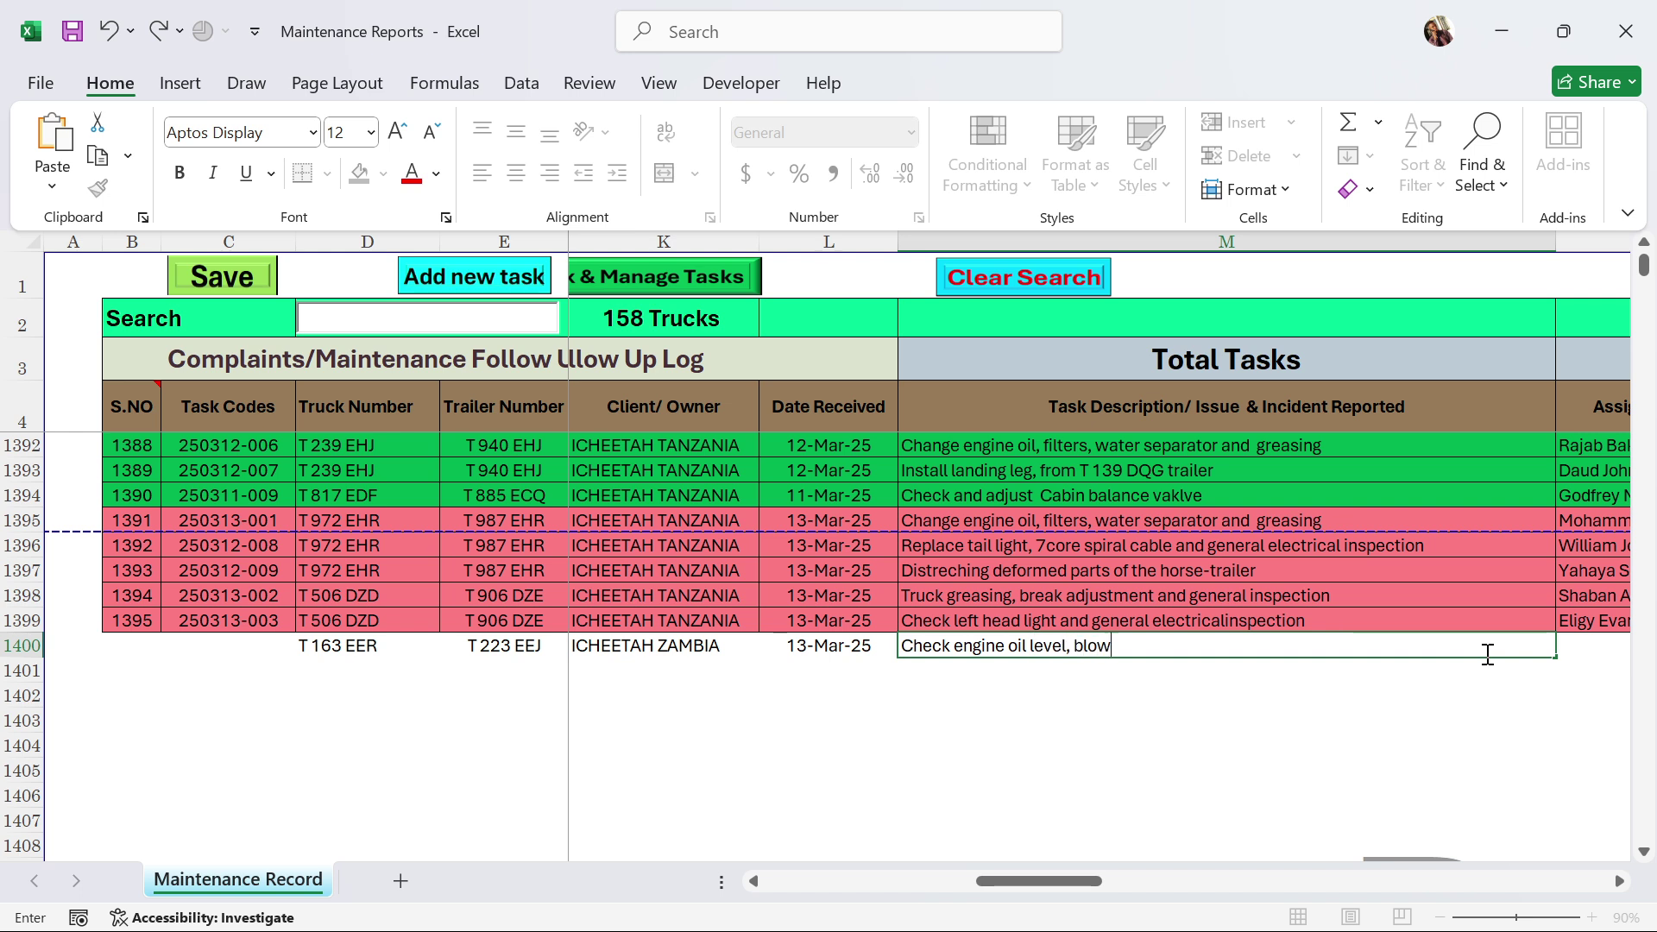
text(level, blow air cleaner and fix)
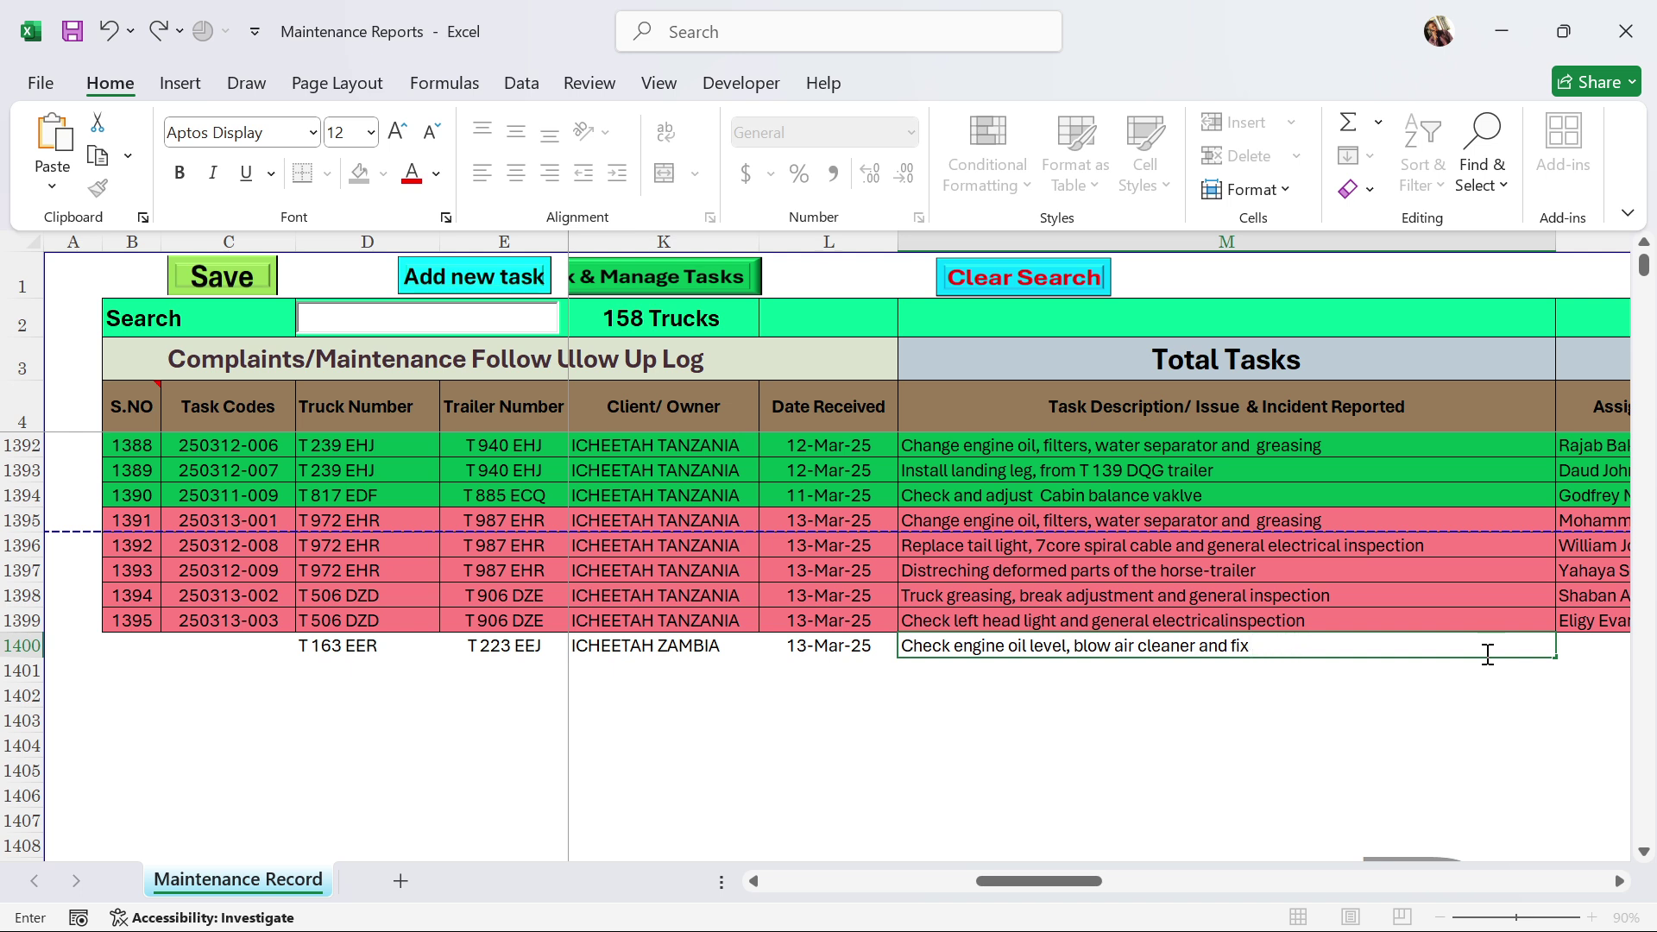
text(low power of the engine)
key(ctrl+Return)
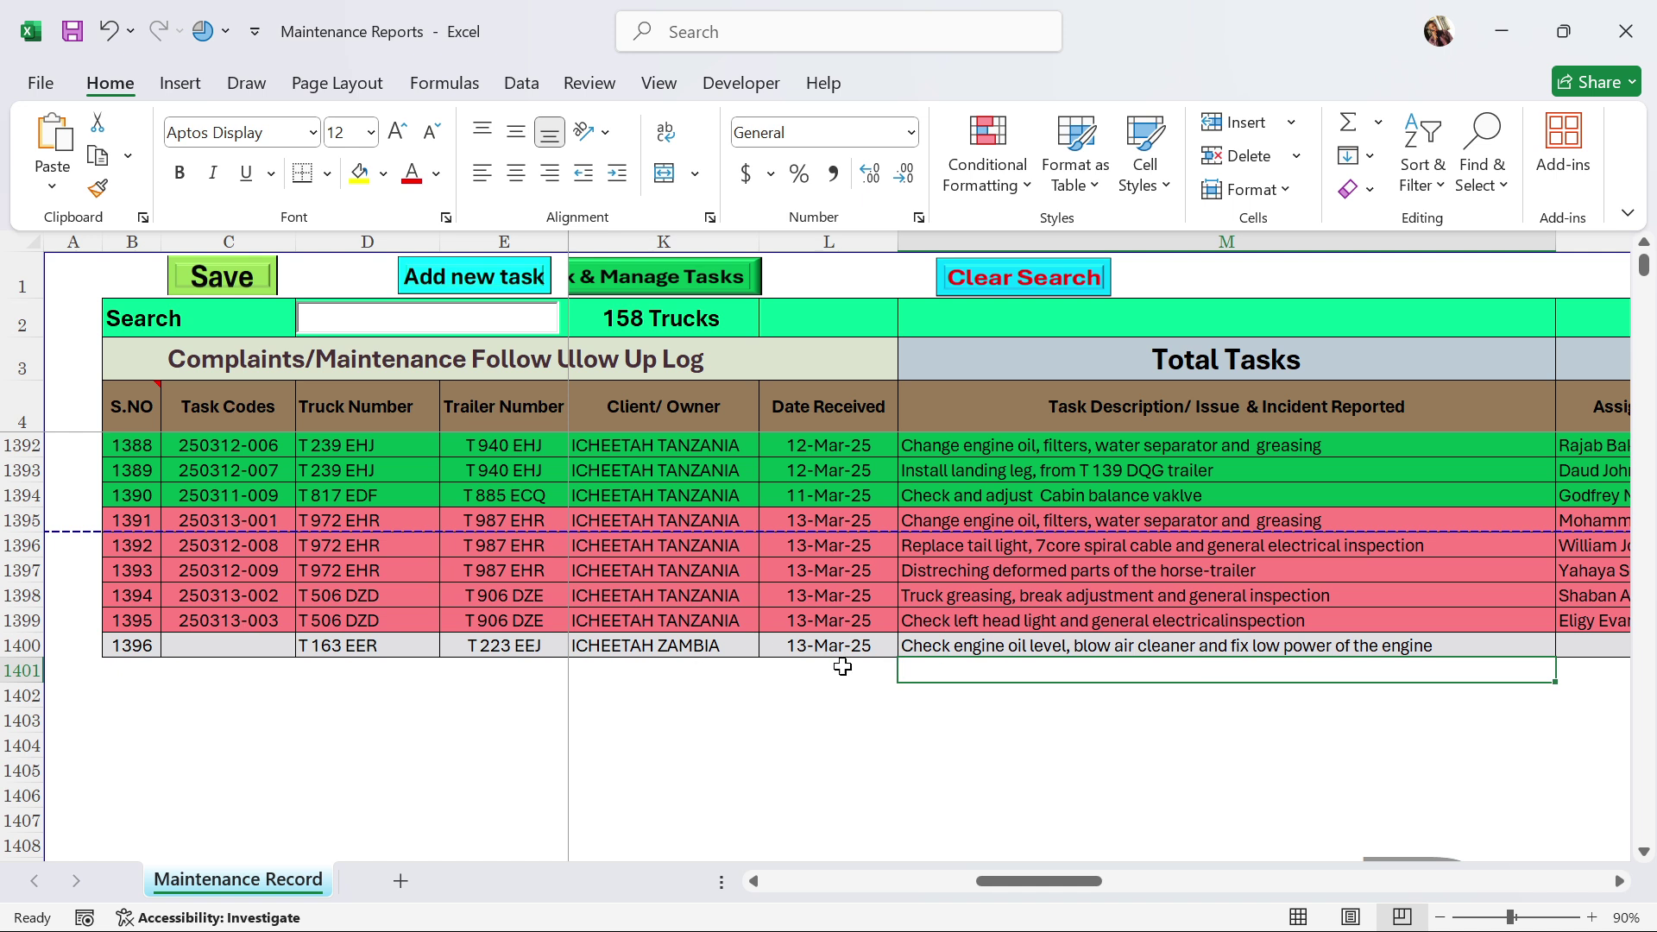
Delete and retype the "v" of "level" in row 1400's task description.
double_click(1046, 646)
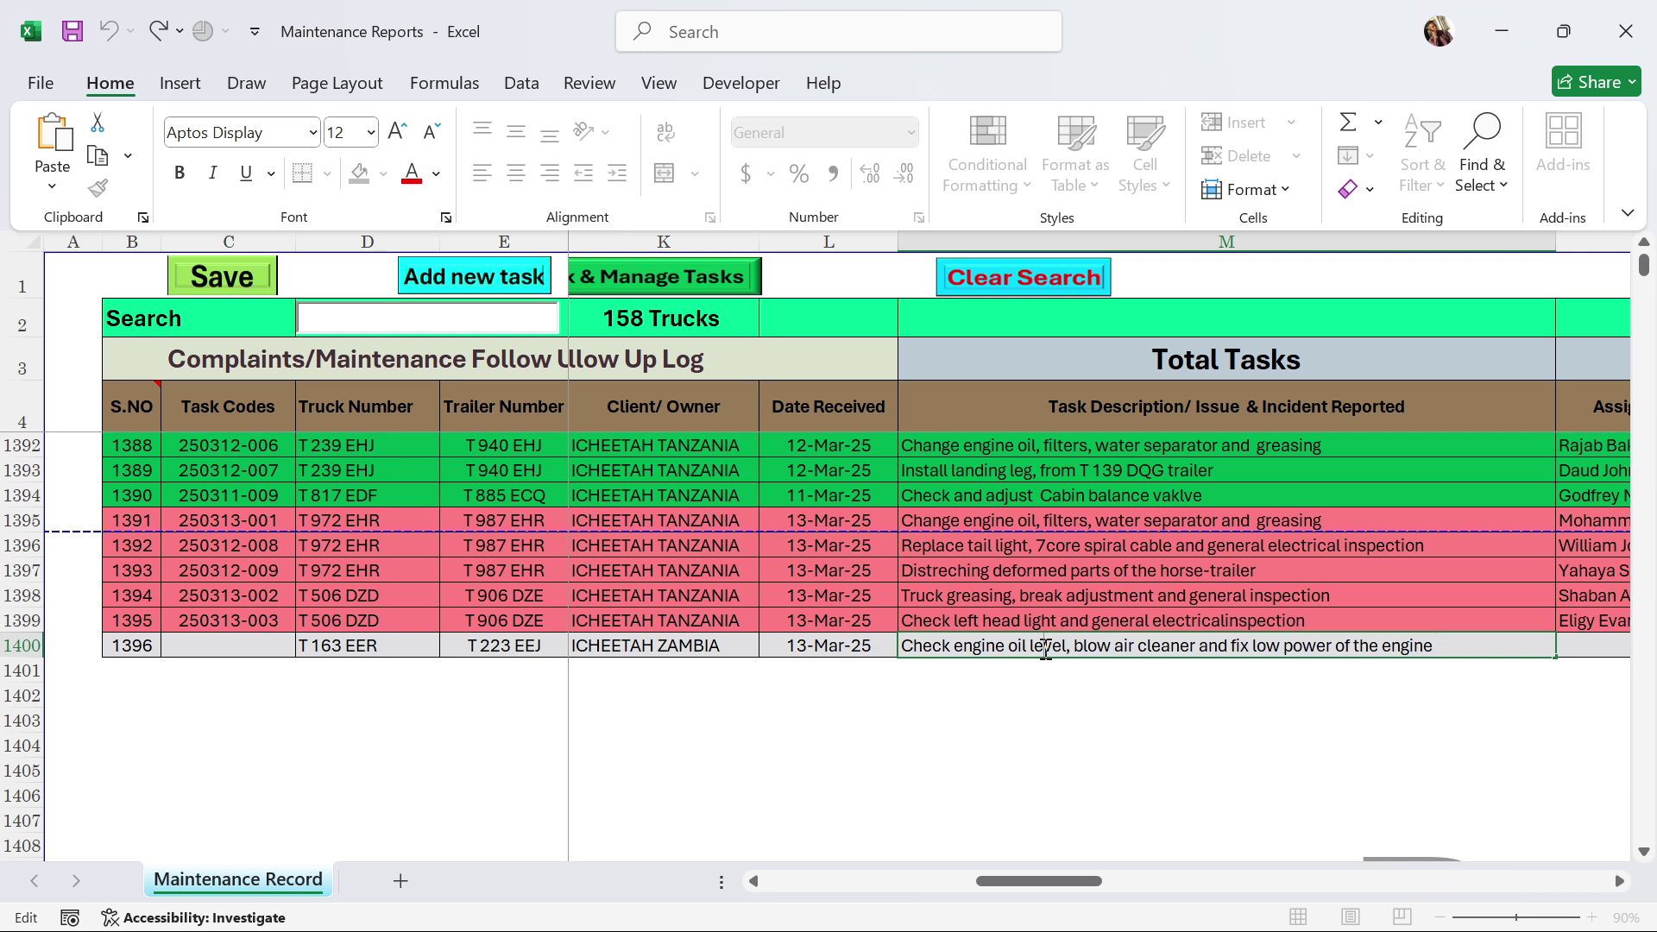
key(Delete)
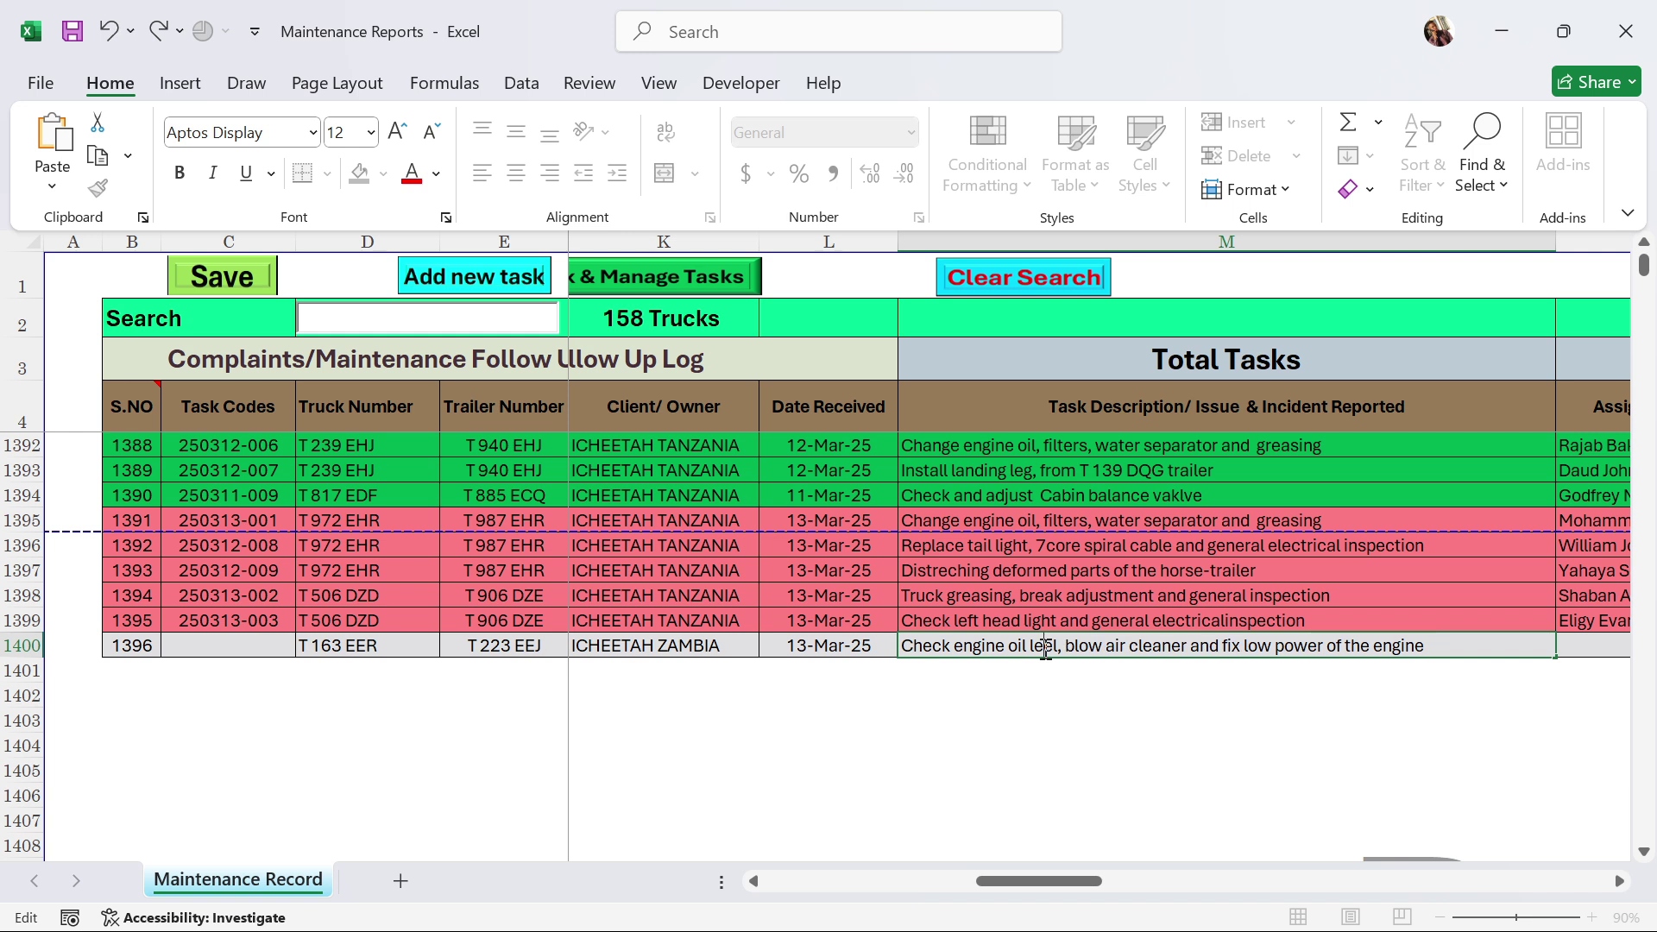
text(v)
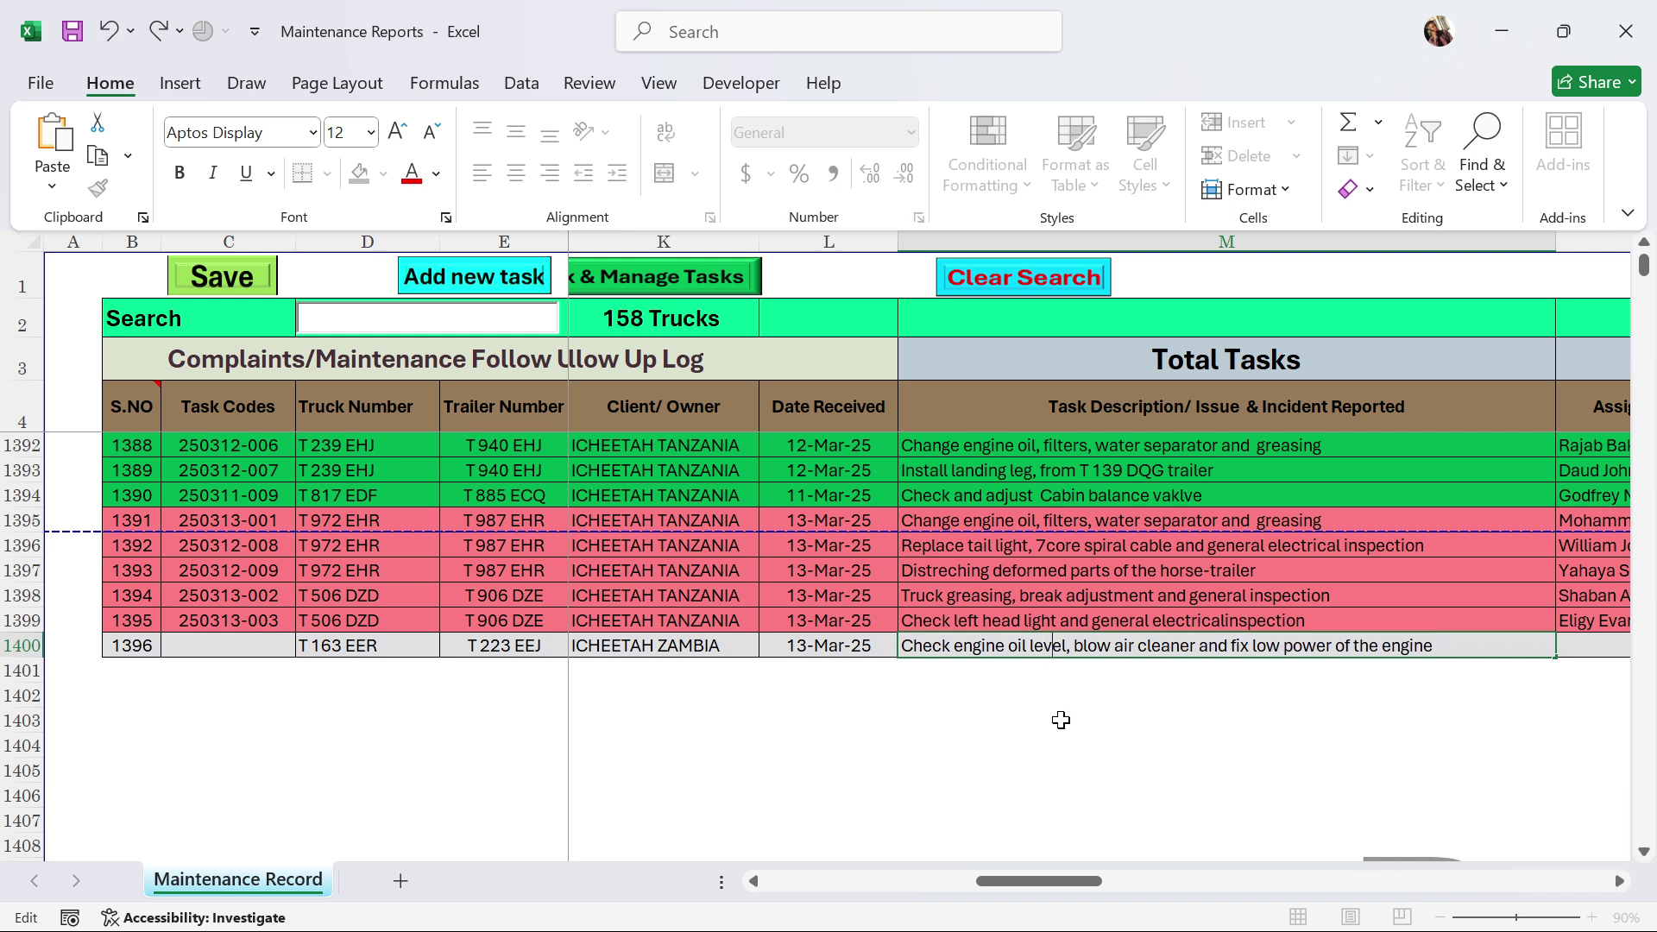
click(1133, 687)
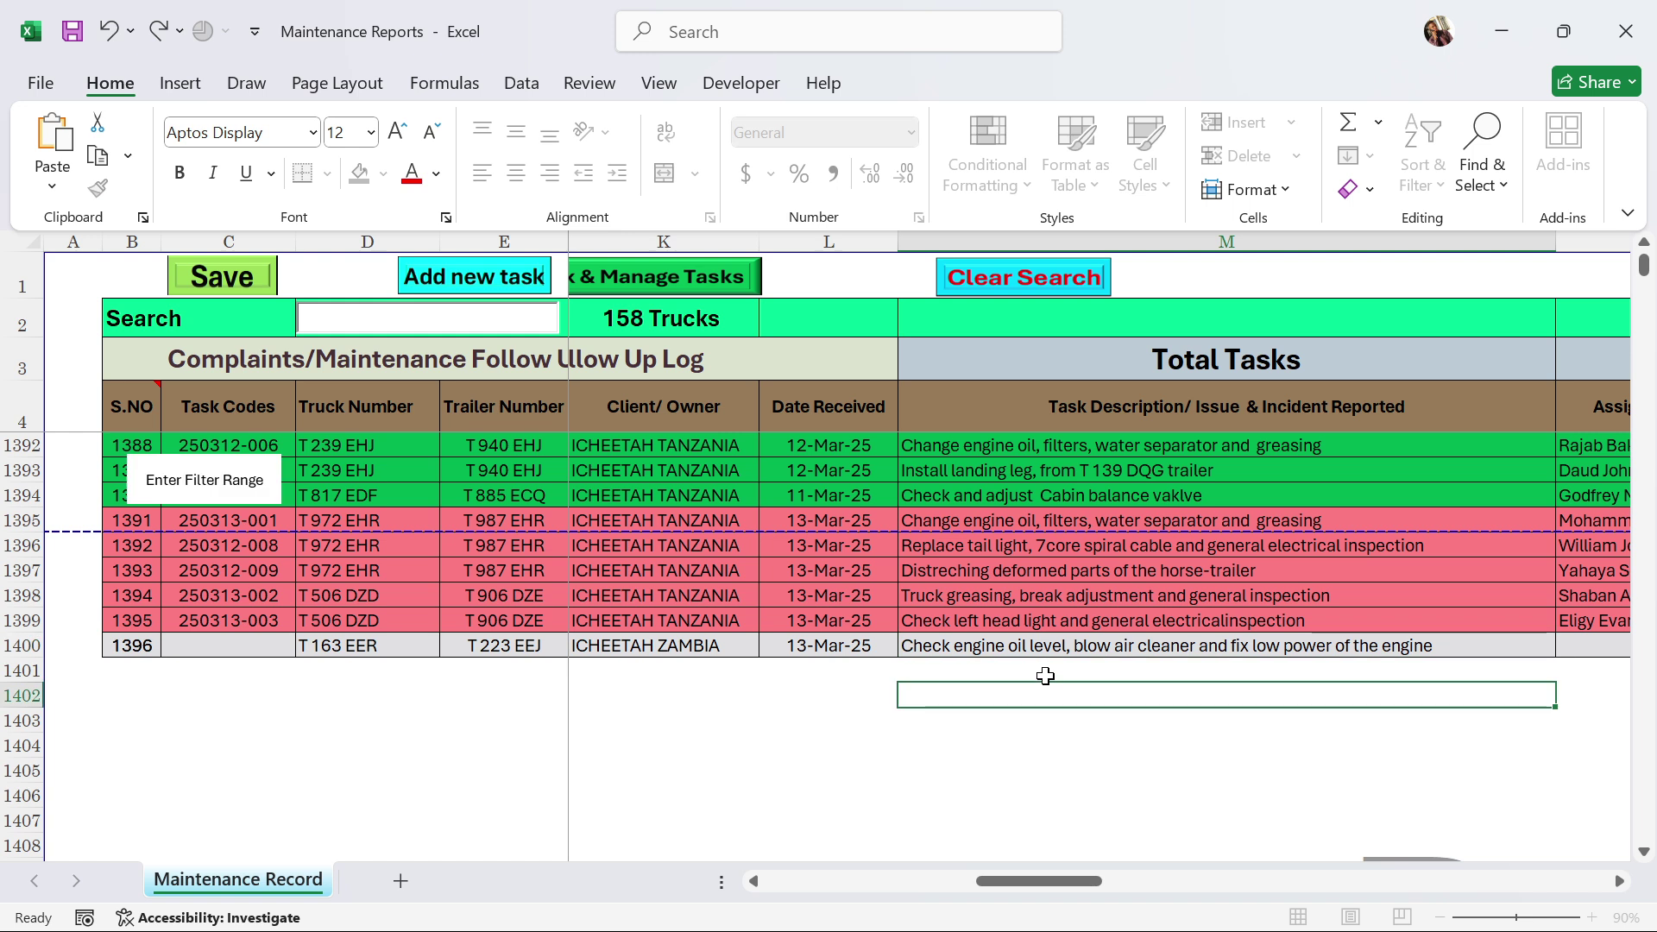
Enter the assigned staff member's name in row 1400.
click(1090, 654)
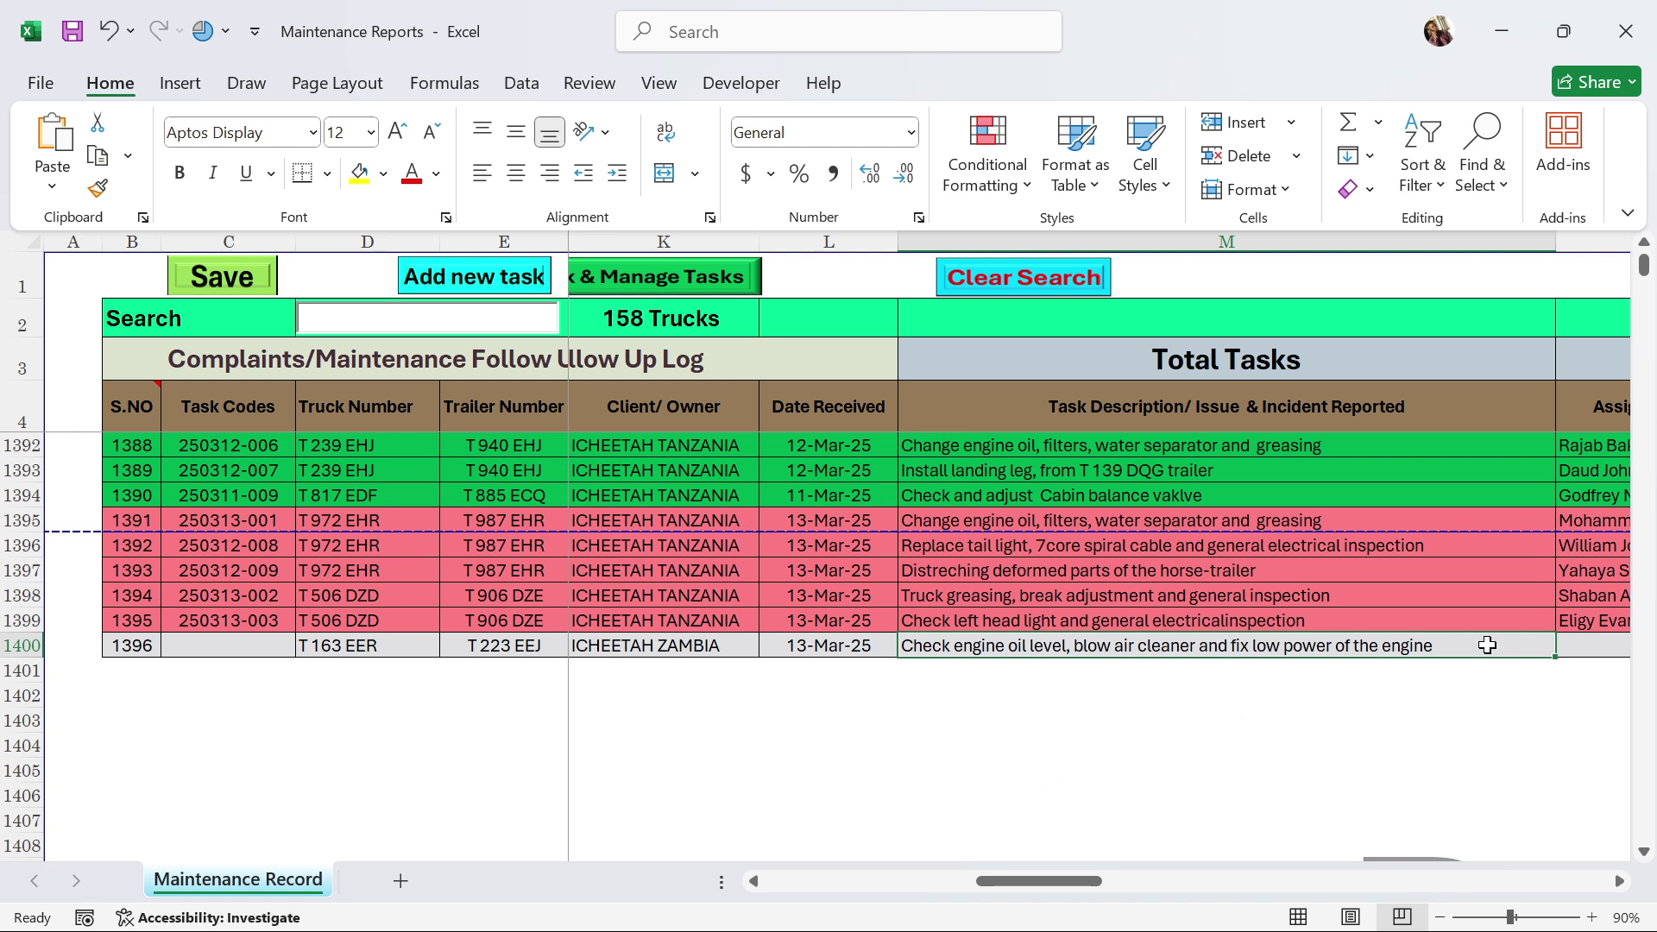
key(Tab)
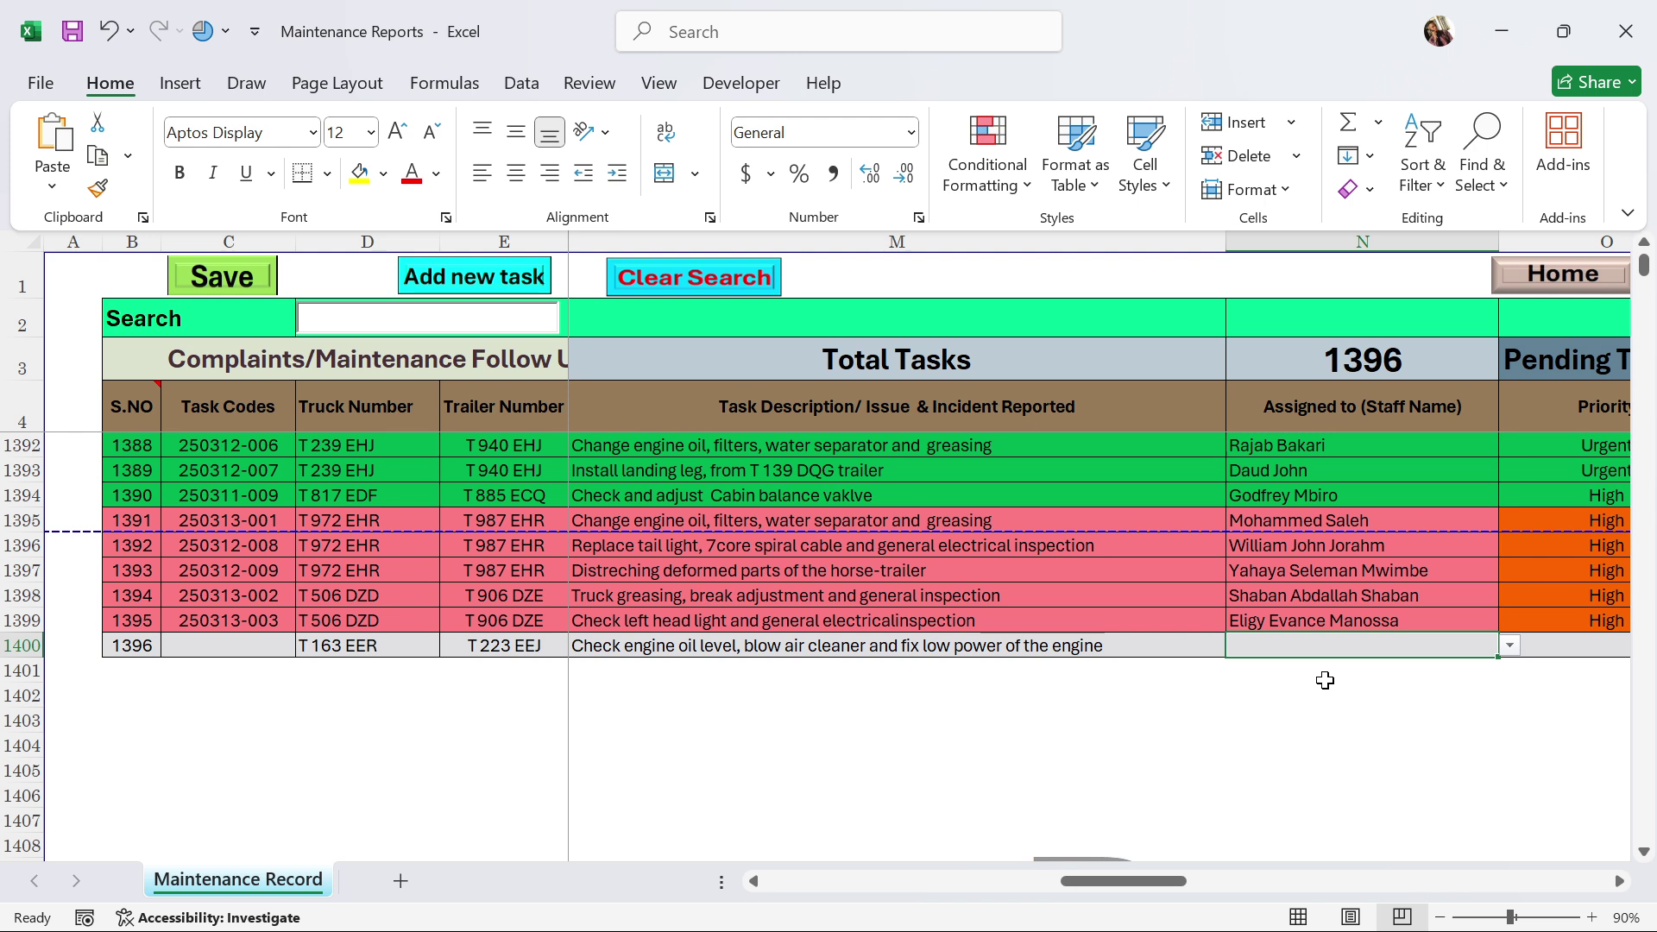
text(g)
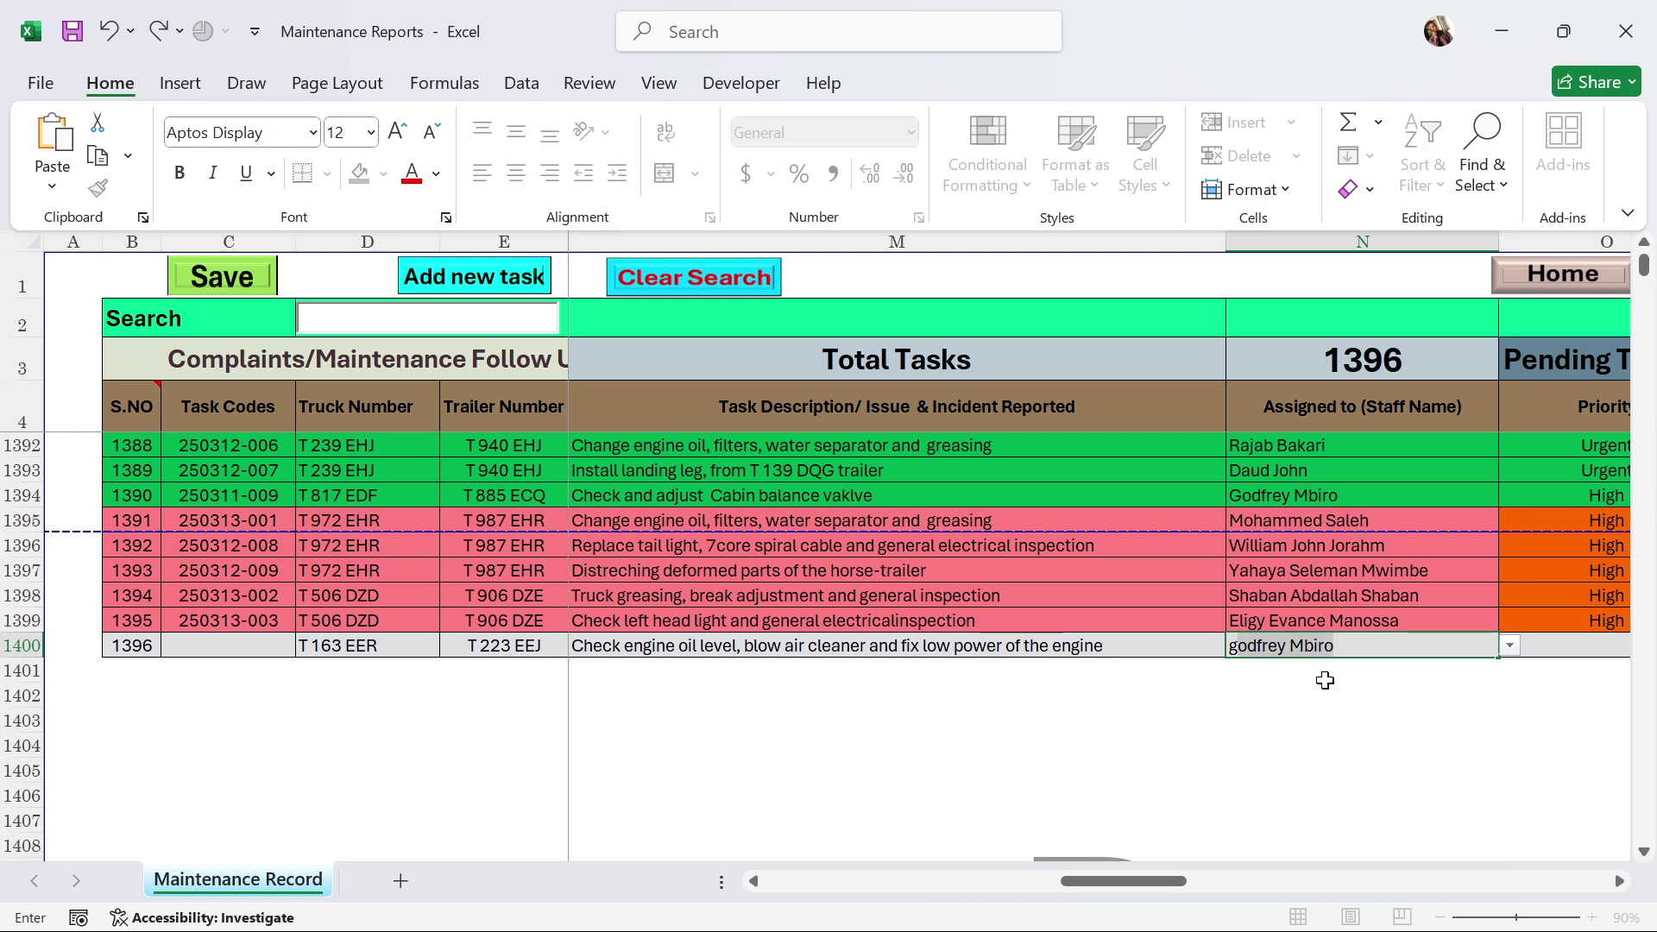
key(BackSpace)
key(BackSpace)
text(ra)
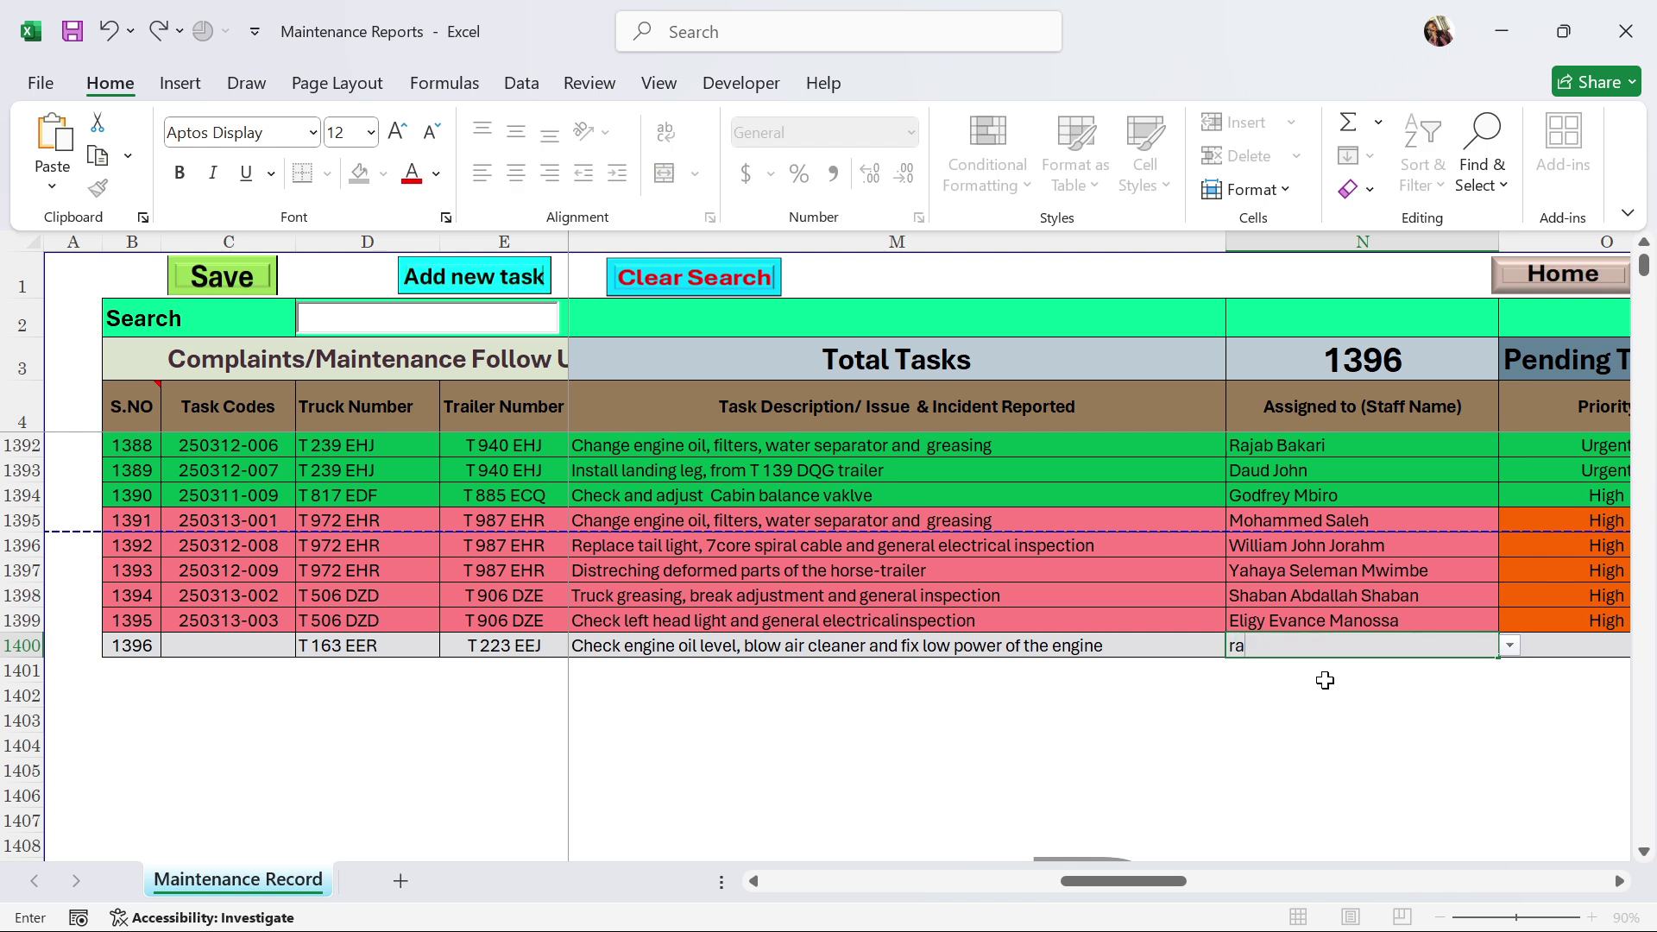
text(jab)
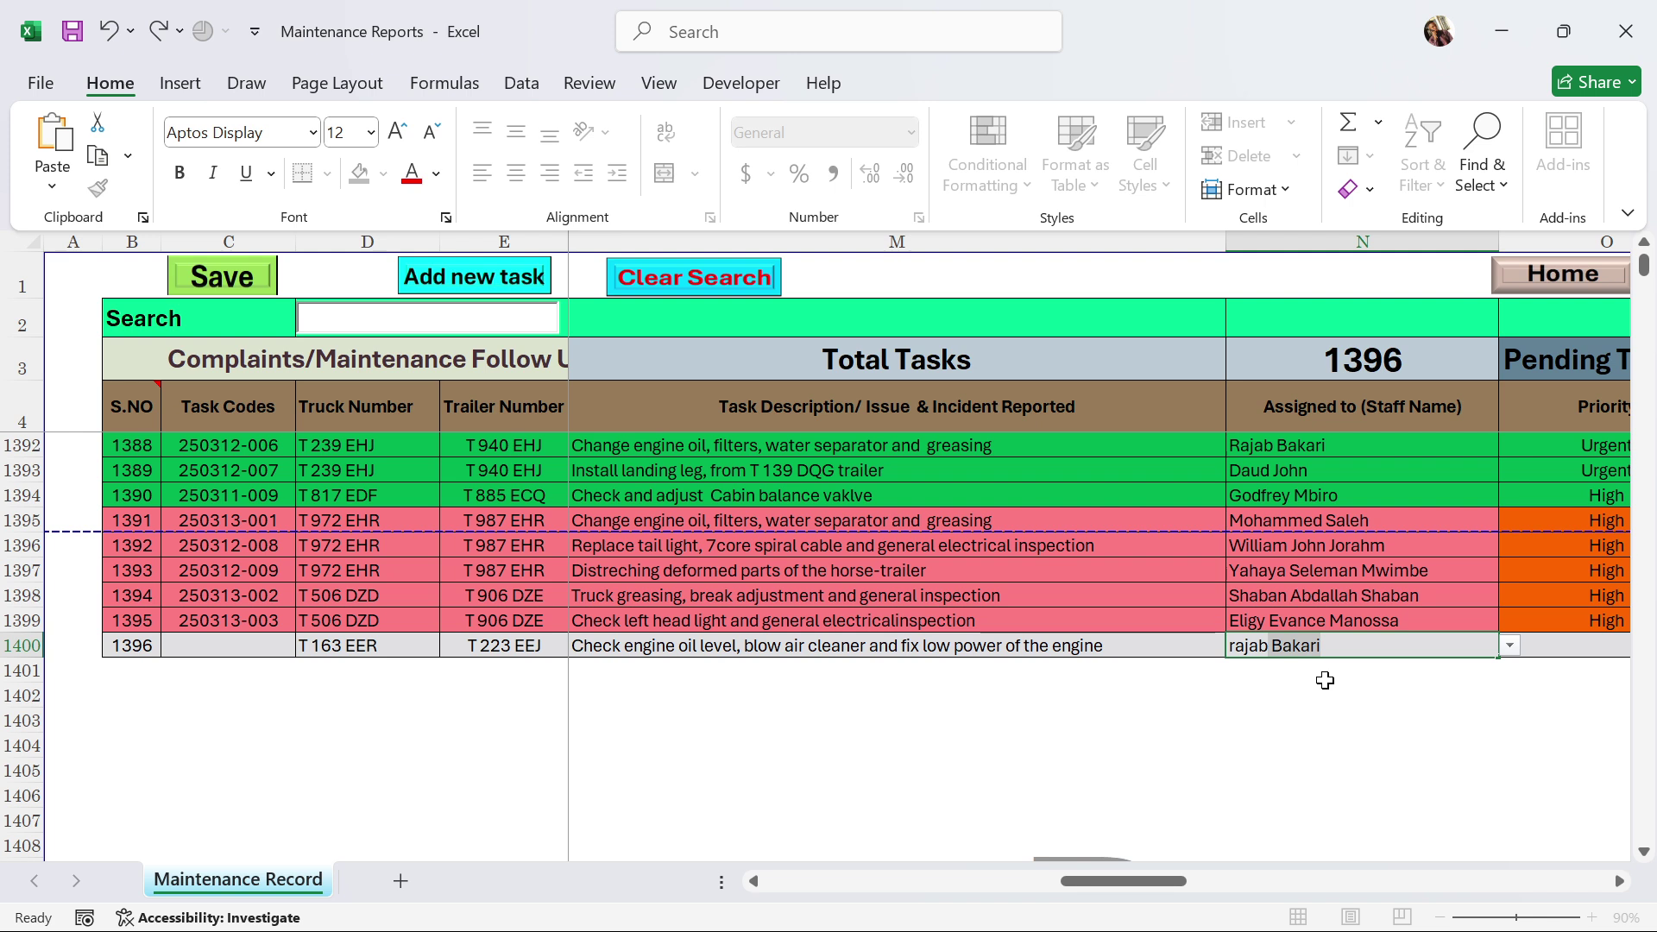
key(Return)
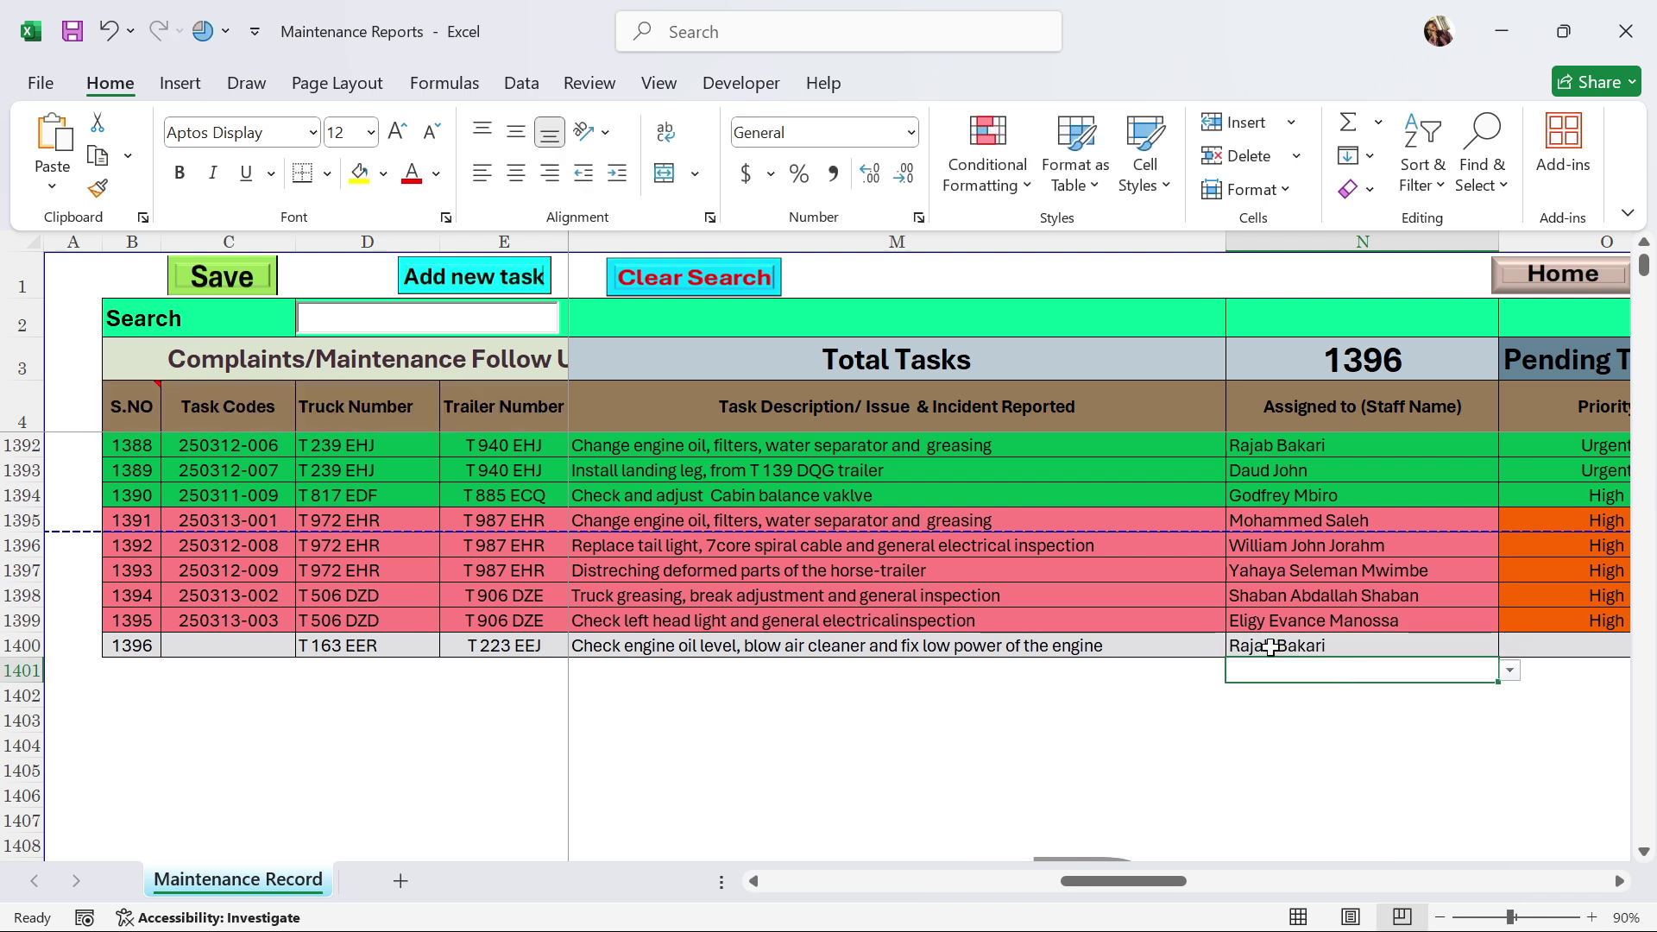
click(1337, 644)
key(F2)
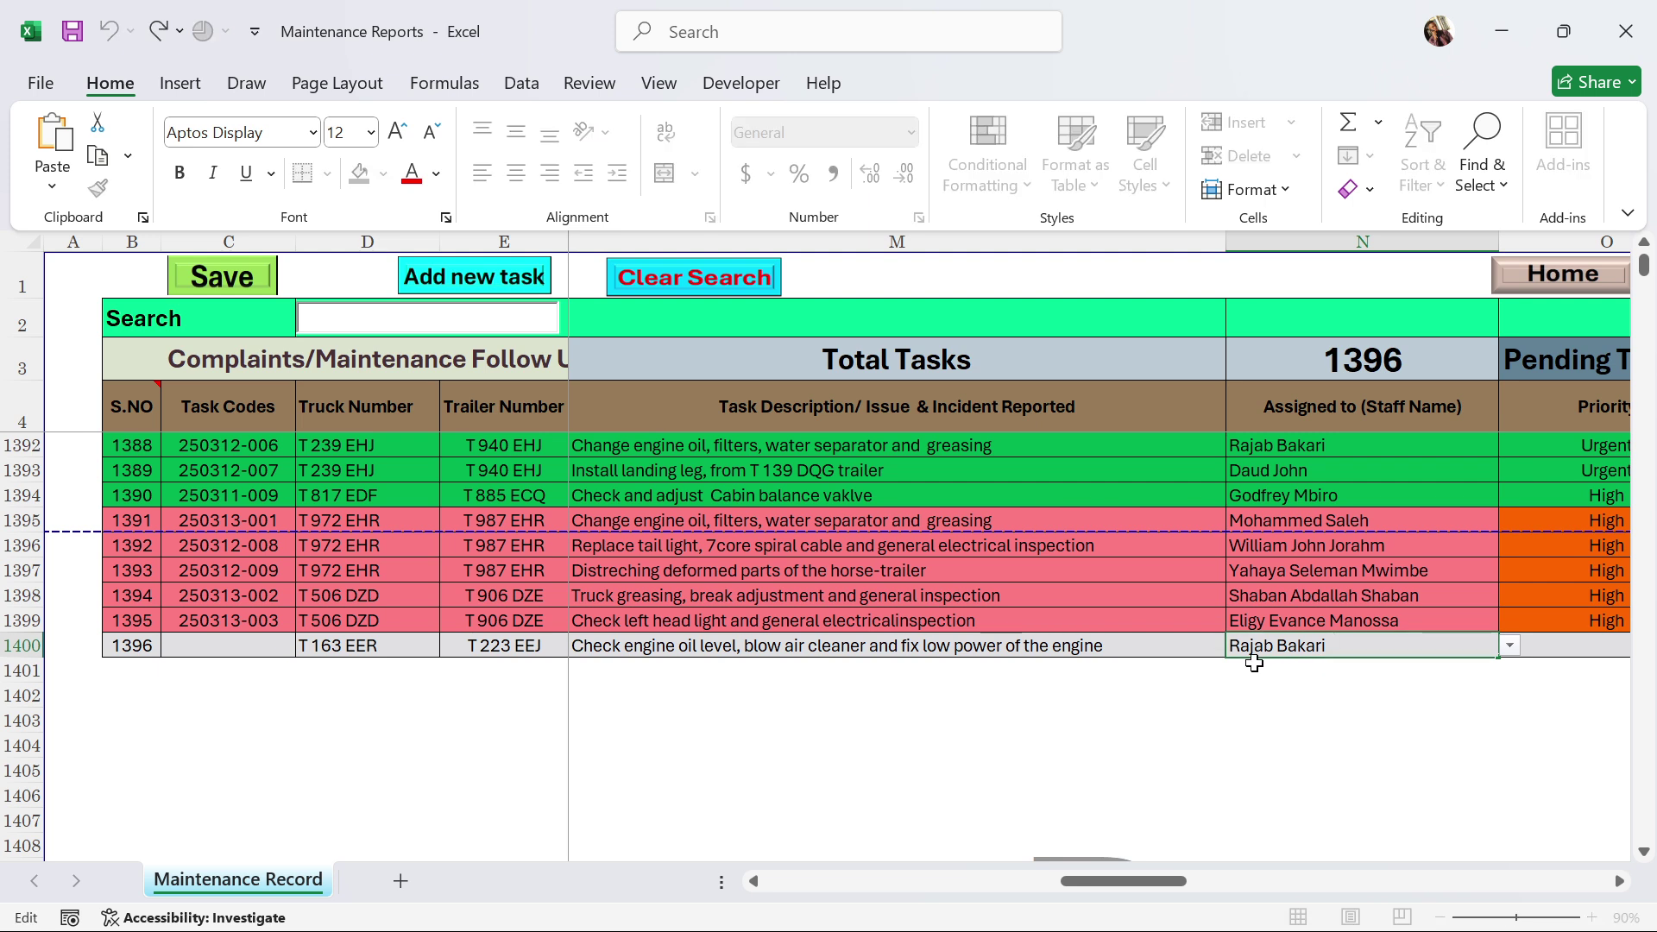
key(Escape)
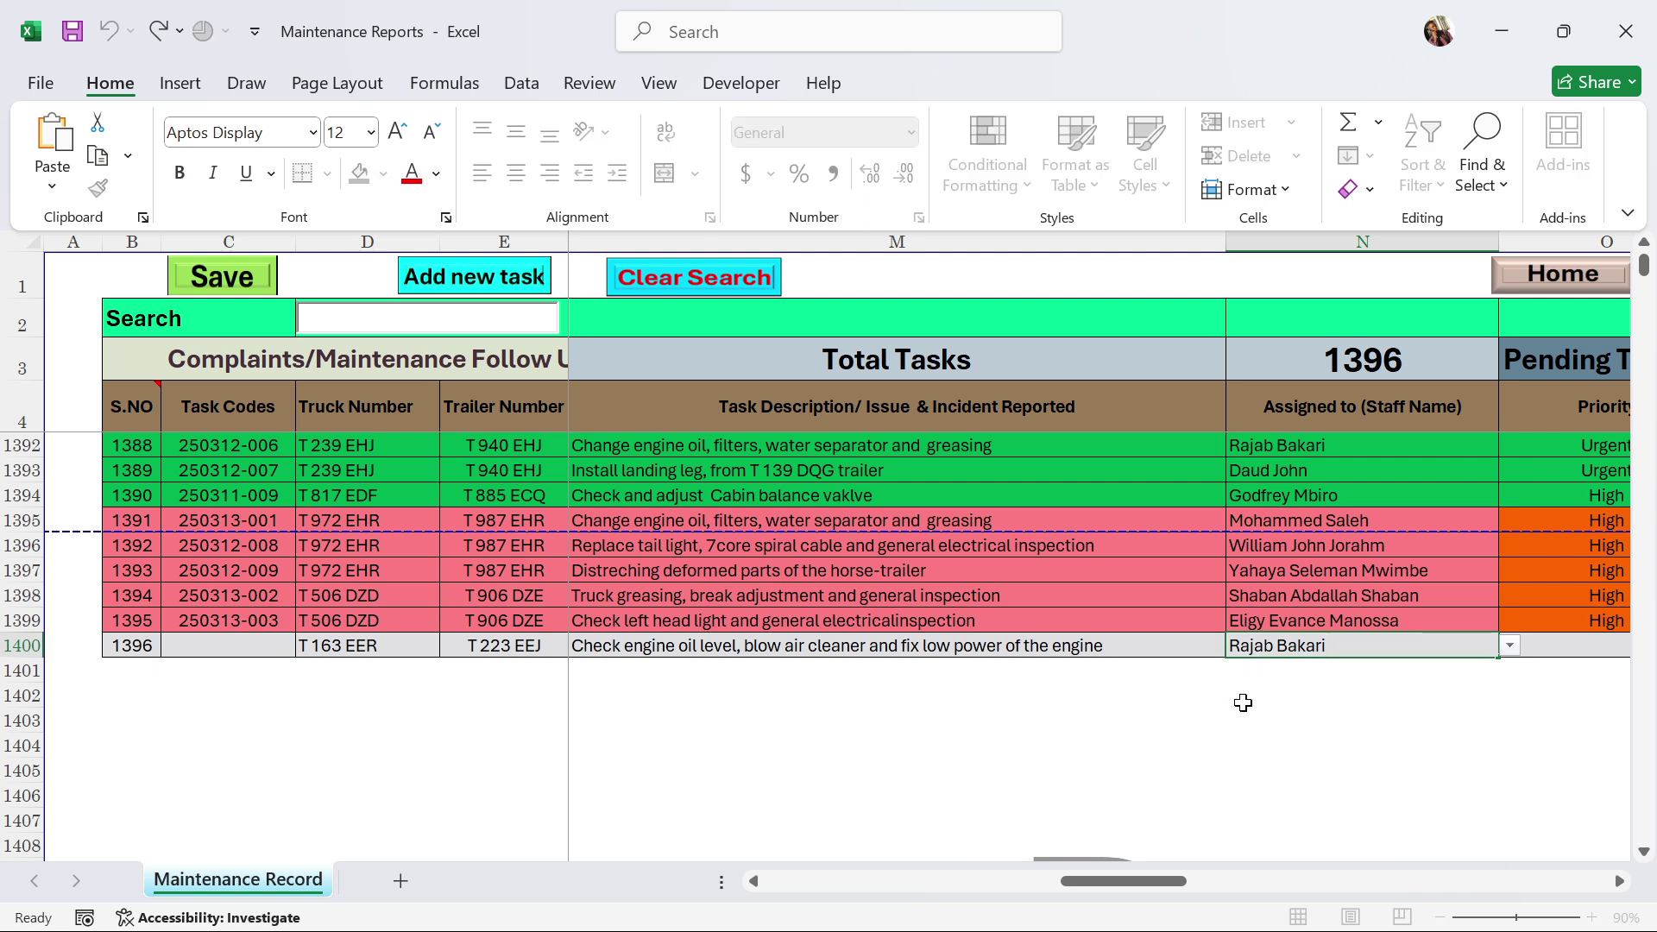
click(1353, 686)
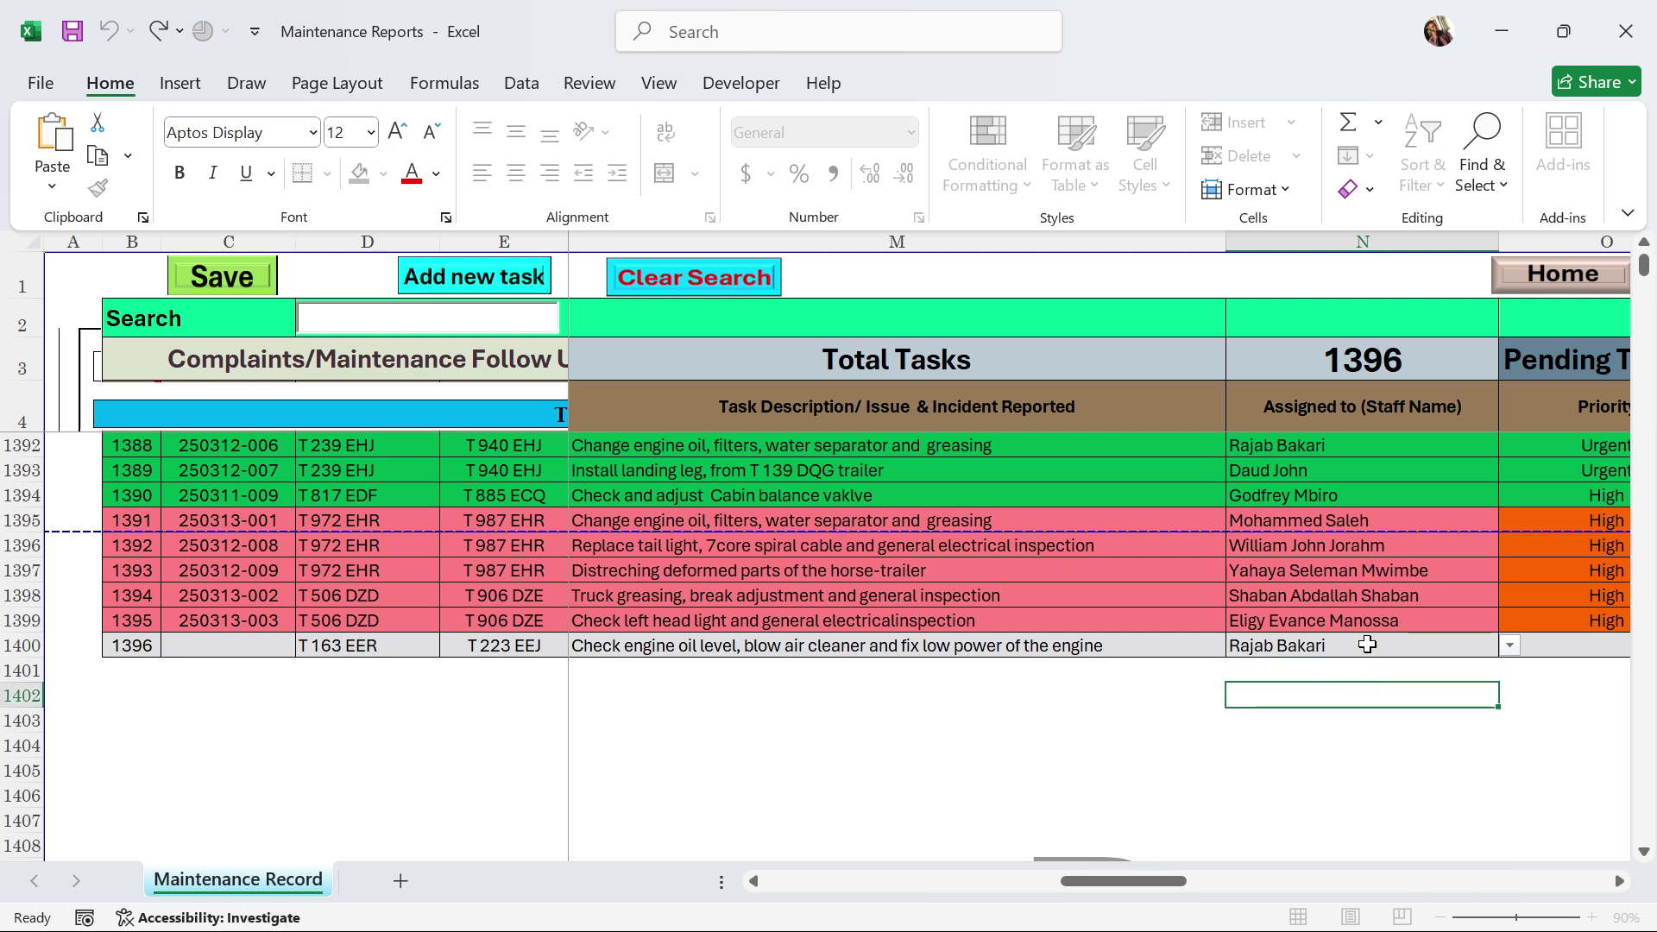
Set the priority of the task in row 1400 to Urgent.
click(1366, 644)
key(Tab)
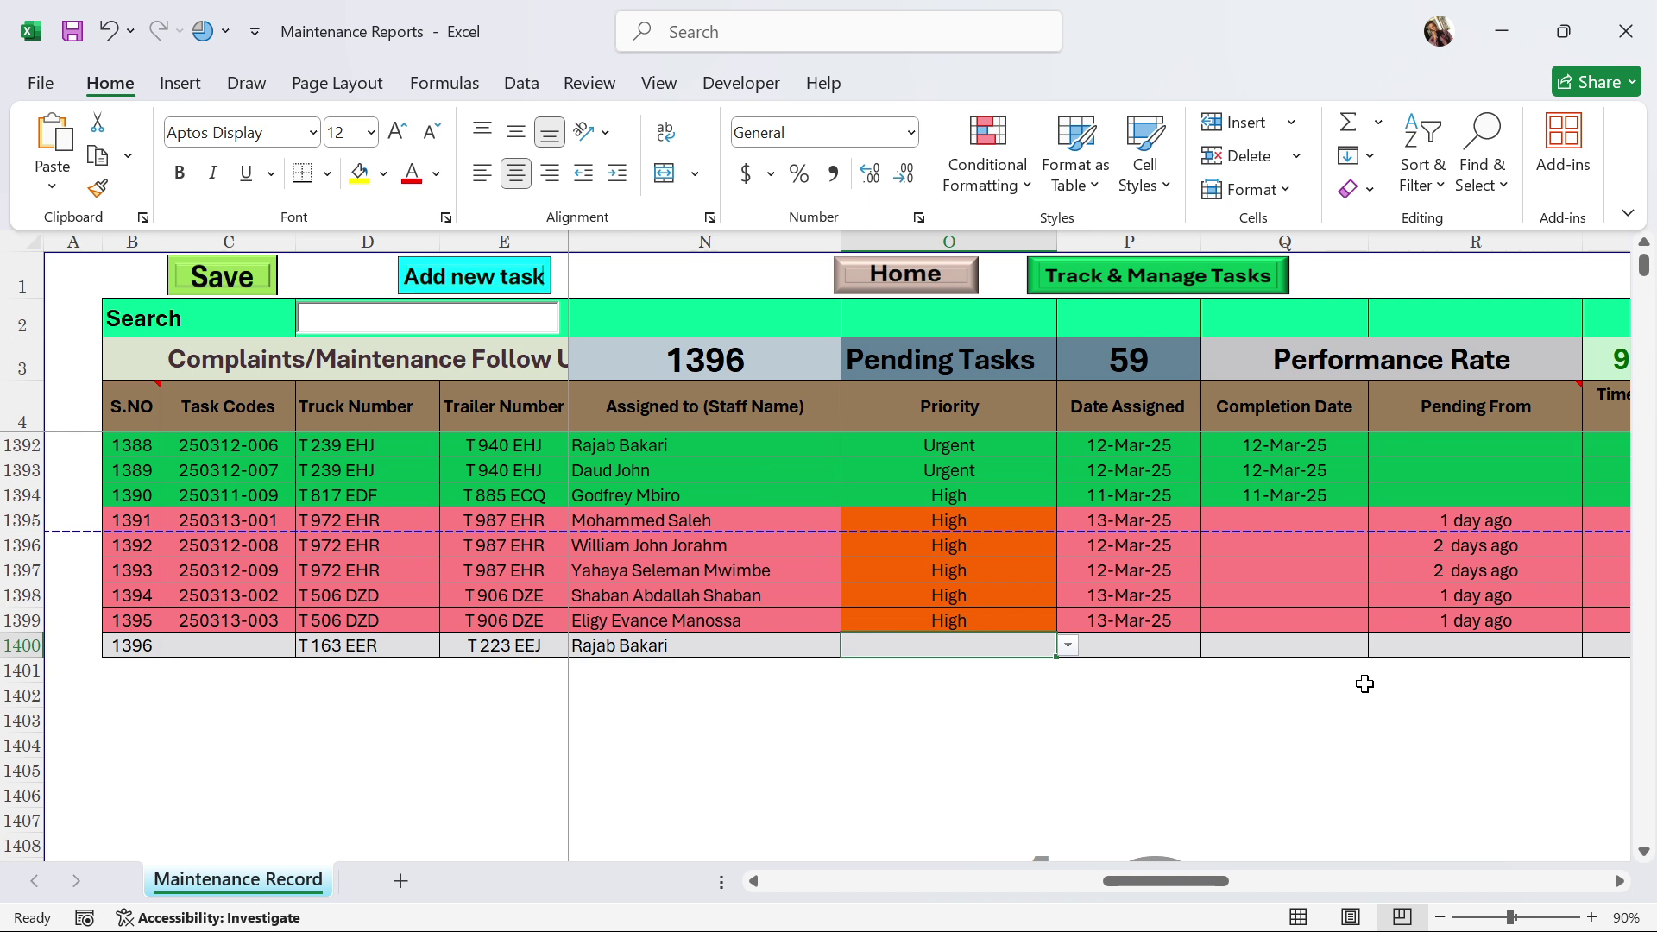
text(urgent)
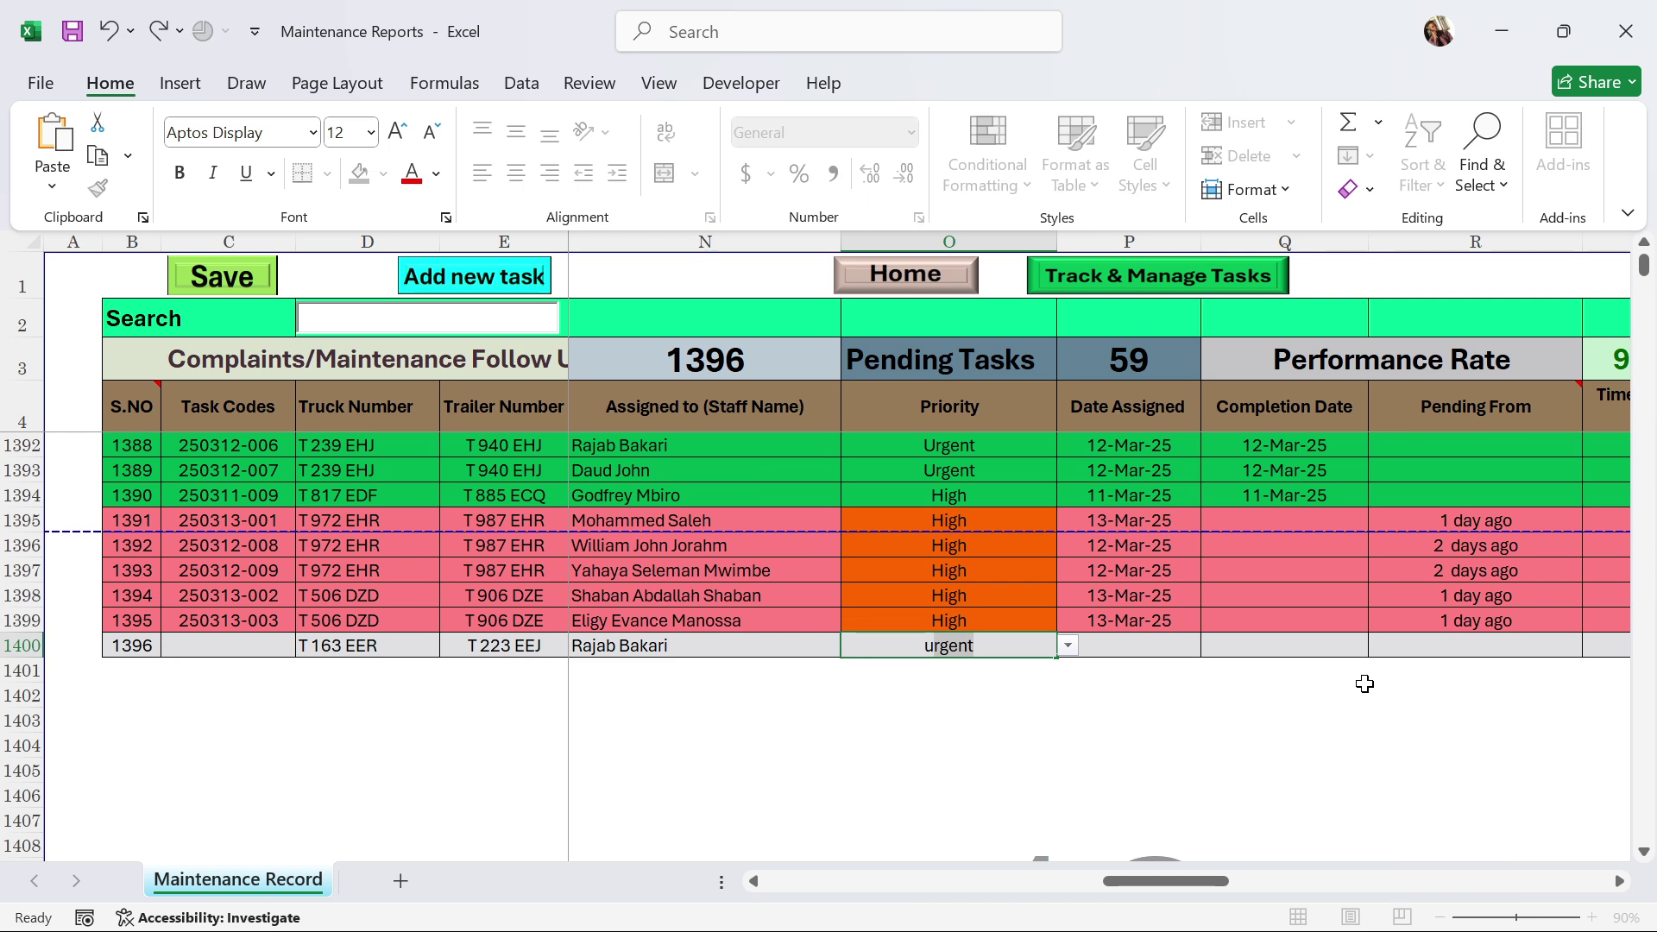
key(Return)
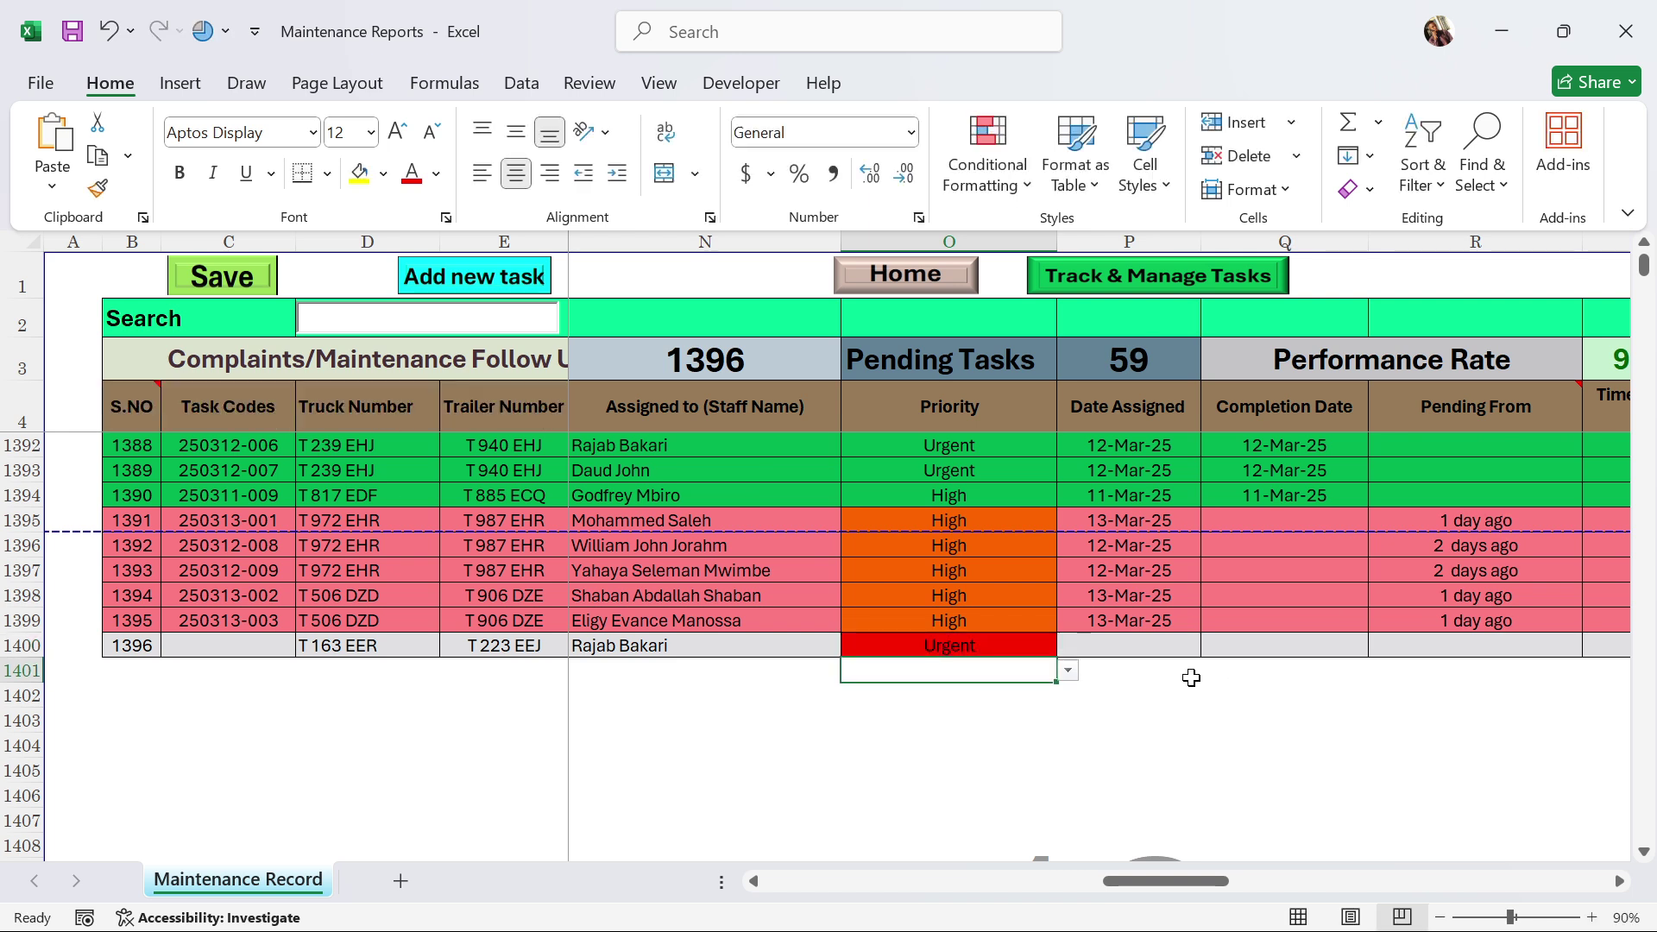
Enter 13 mar as the date assigned in row 1400.
click(1105, 648)
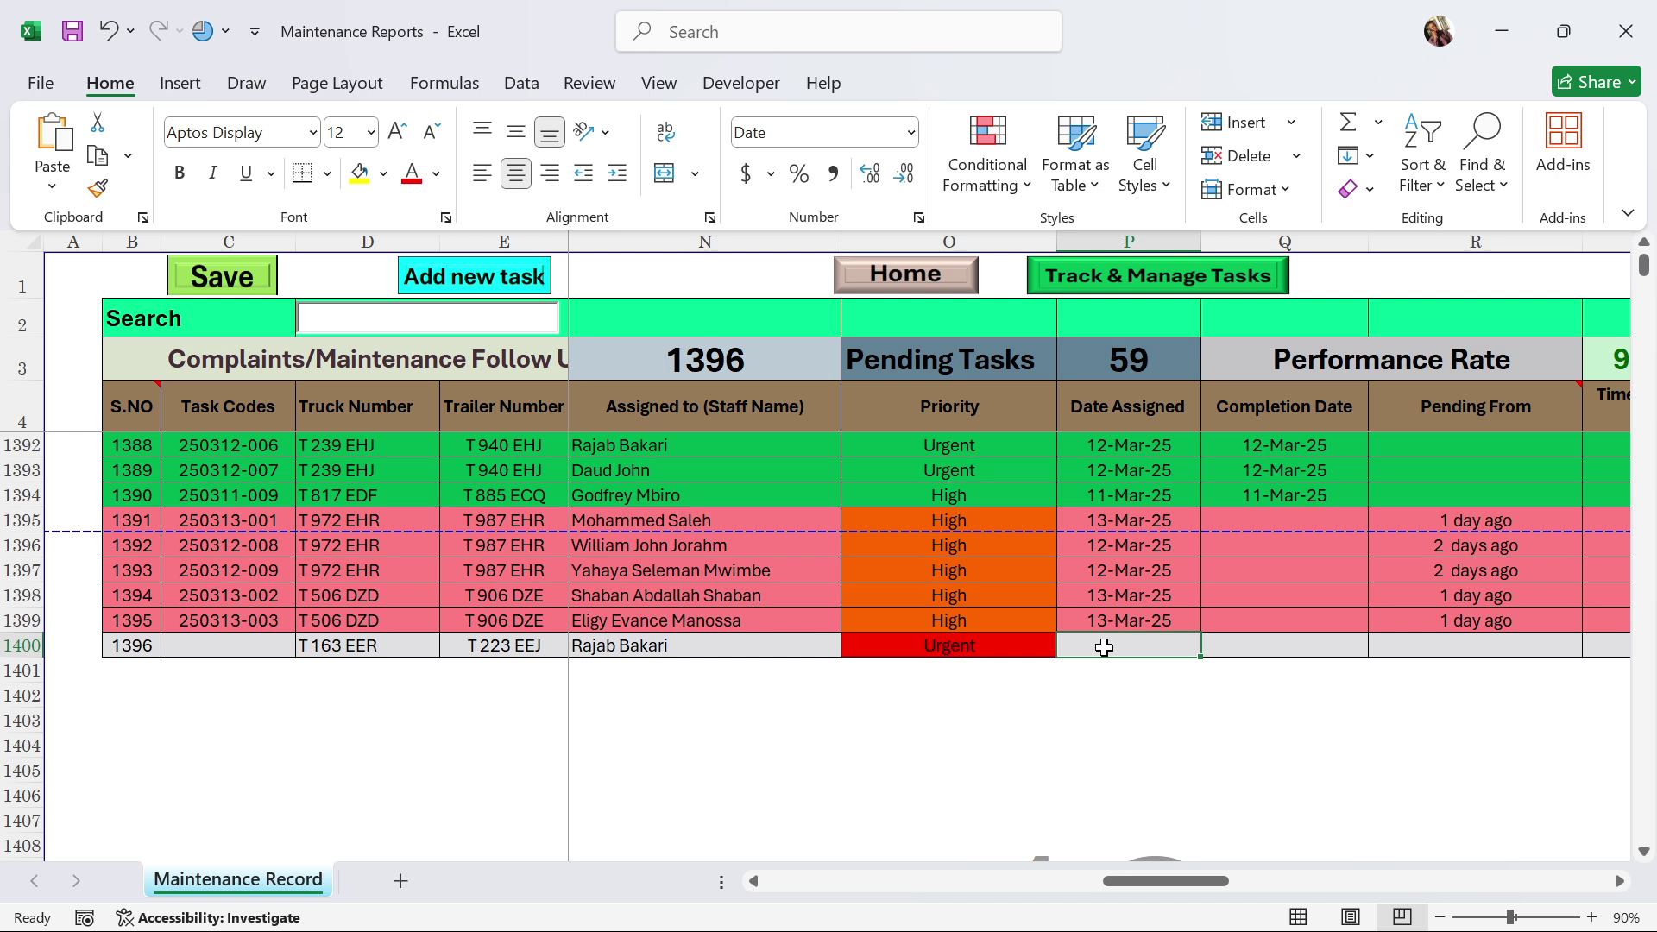
text(13)
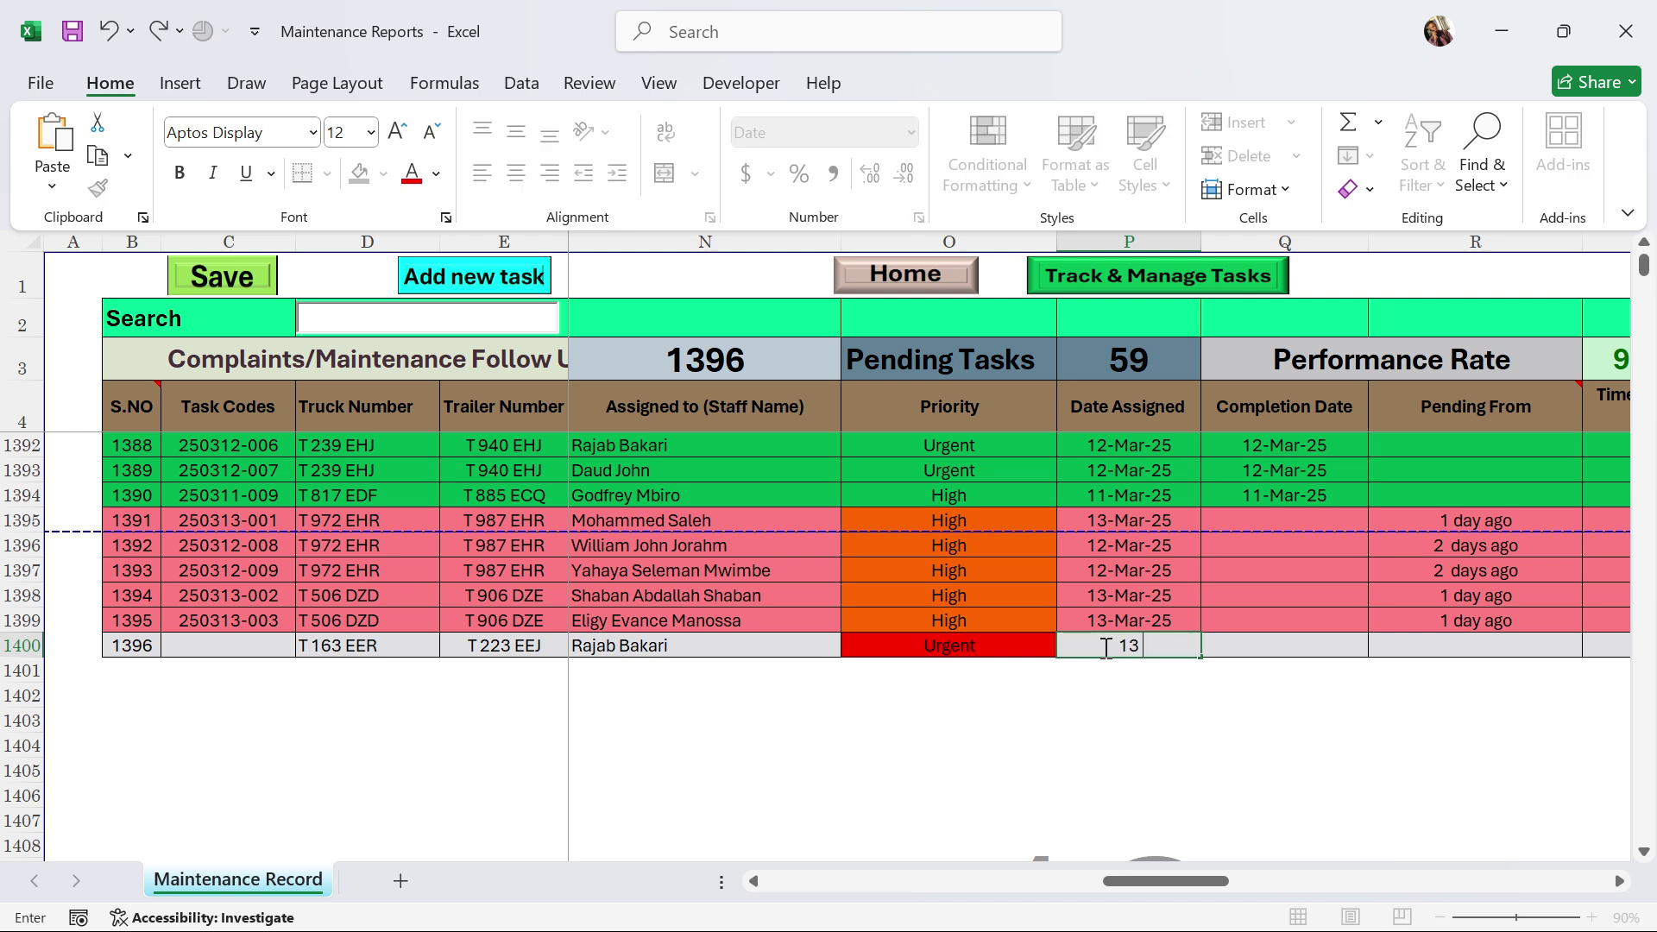
text( mar)
key(Return)
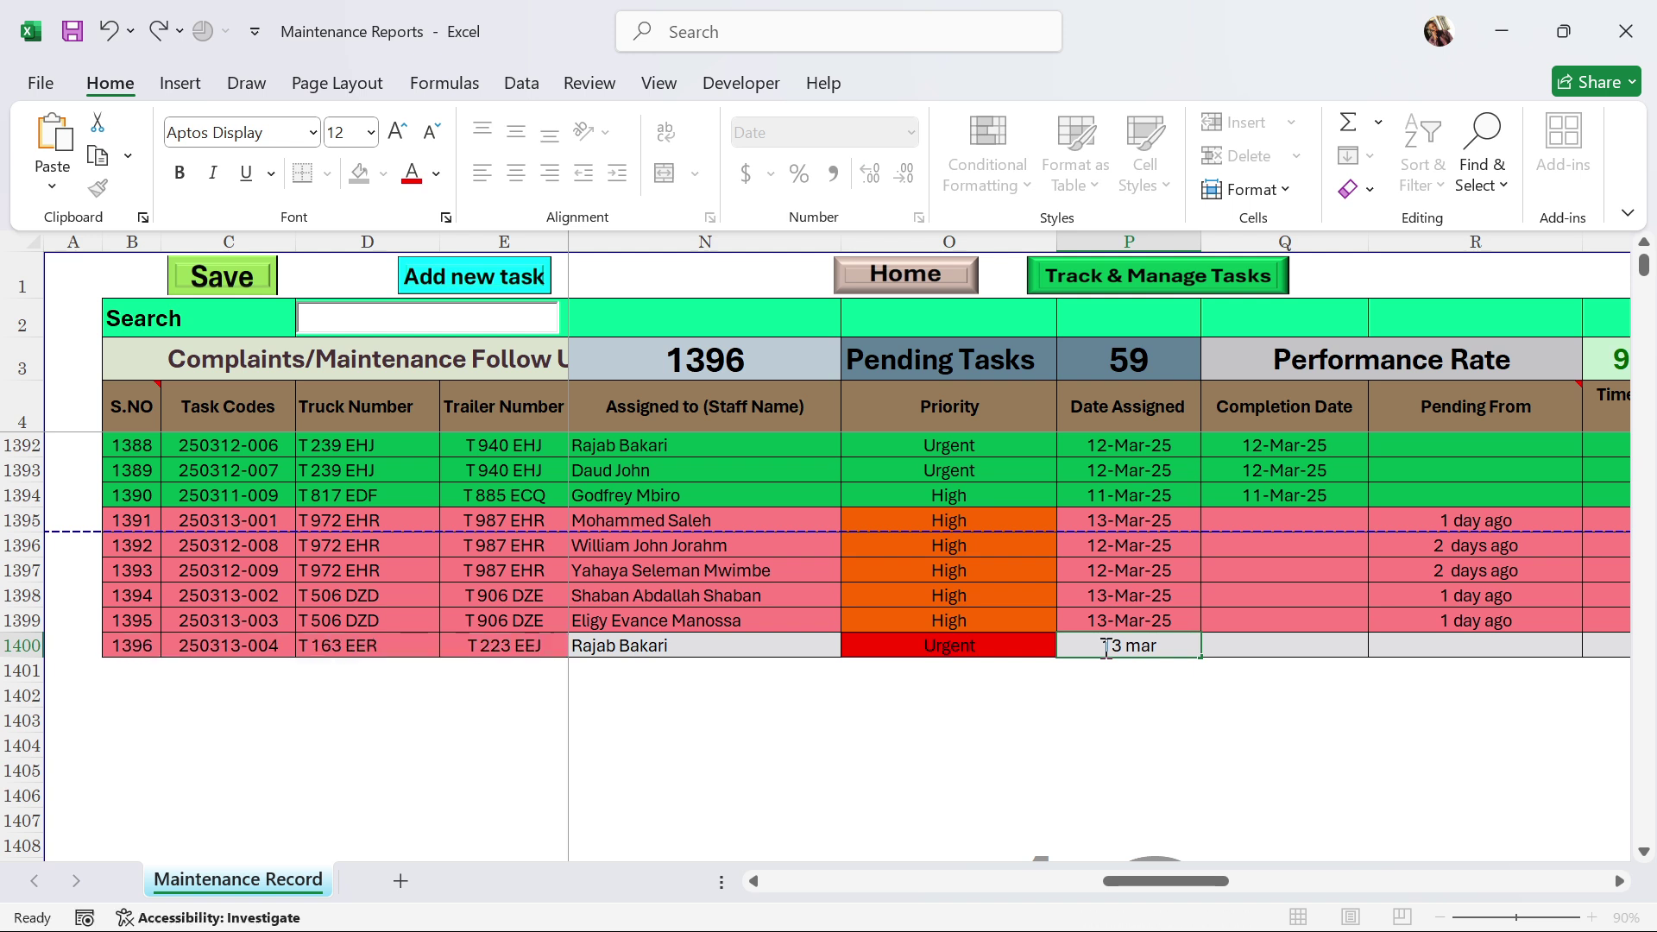
click(1105, 647)
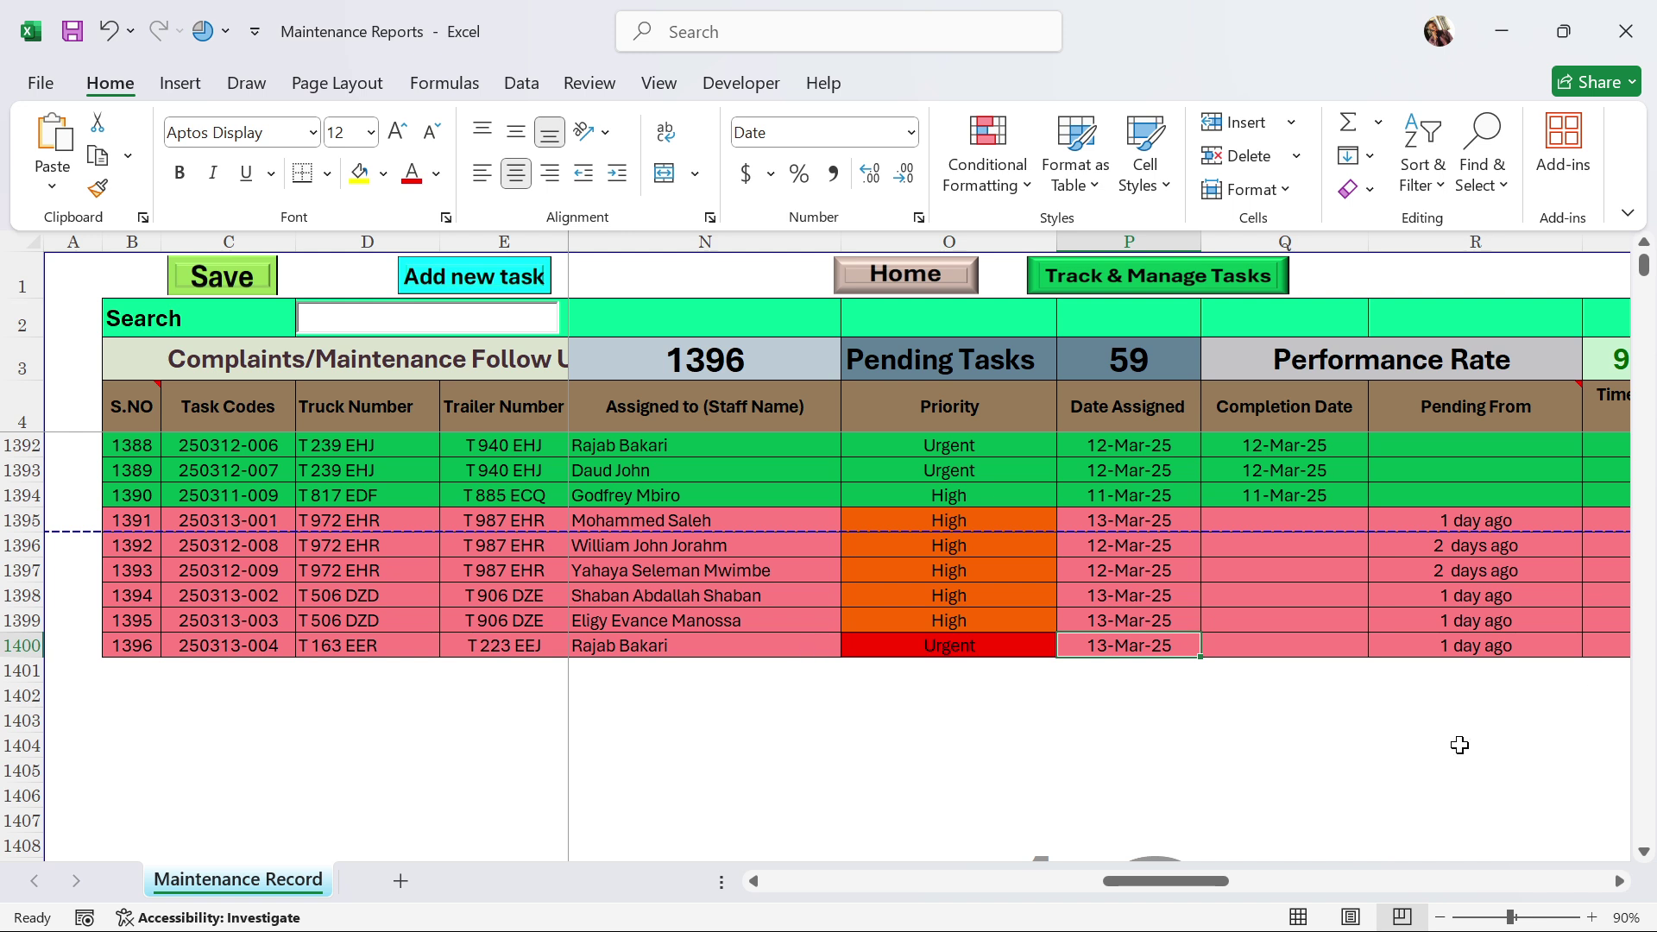
Check the status column of row 1400 and re-enter the date assigned as 13 mar.
drag(1157, 881, 1121, 892)
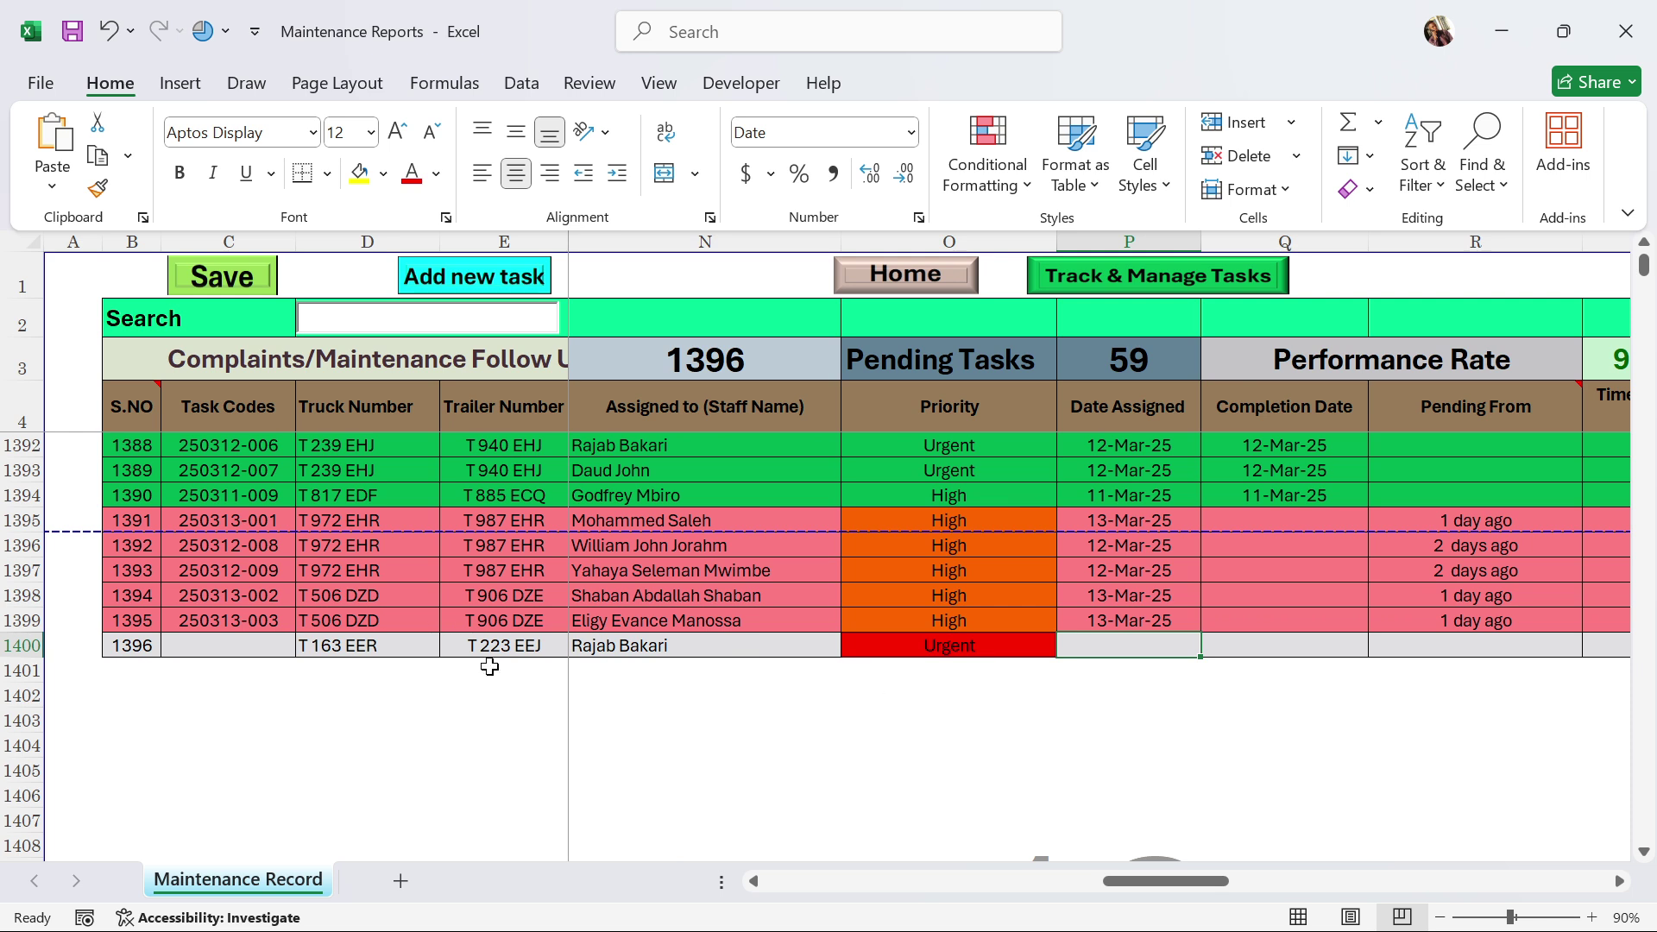
drag(1146, 882, 1271, 883)
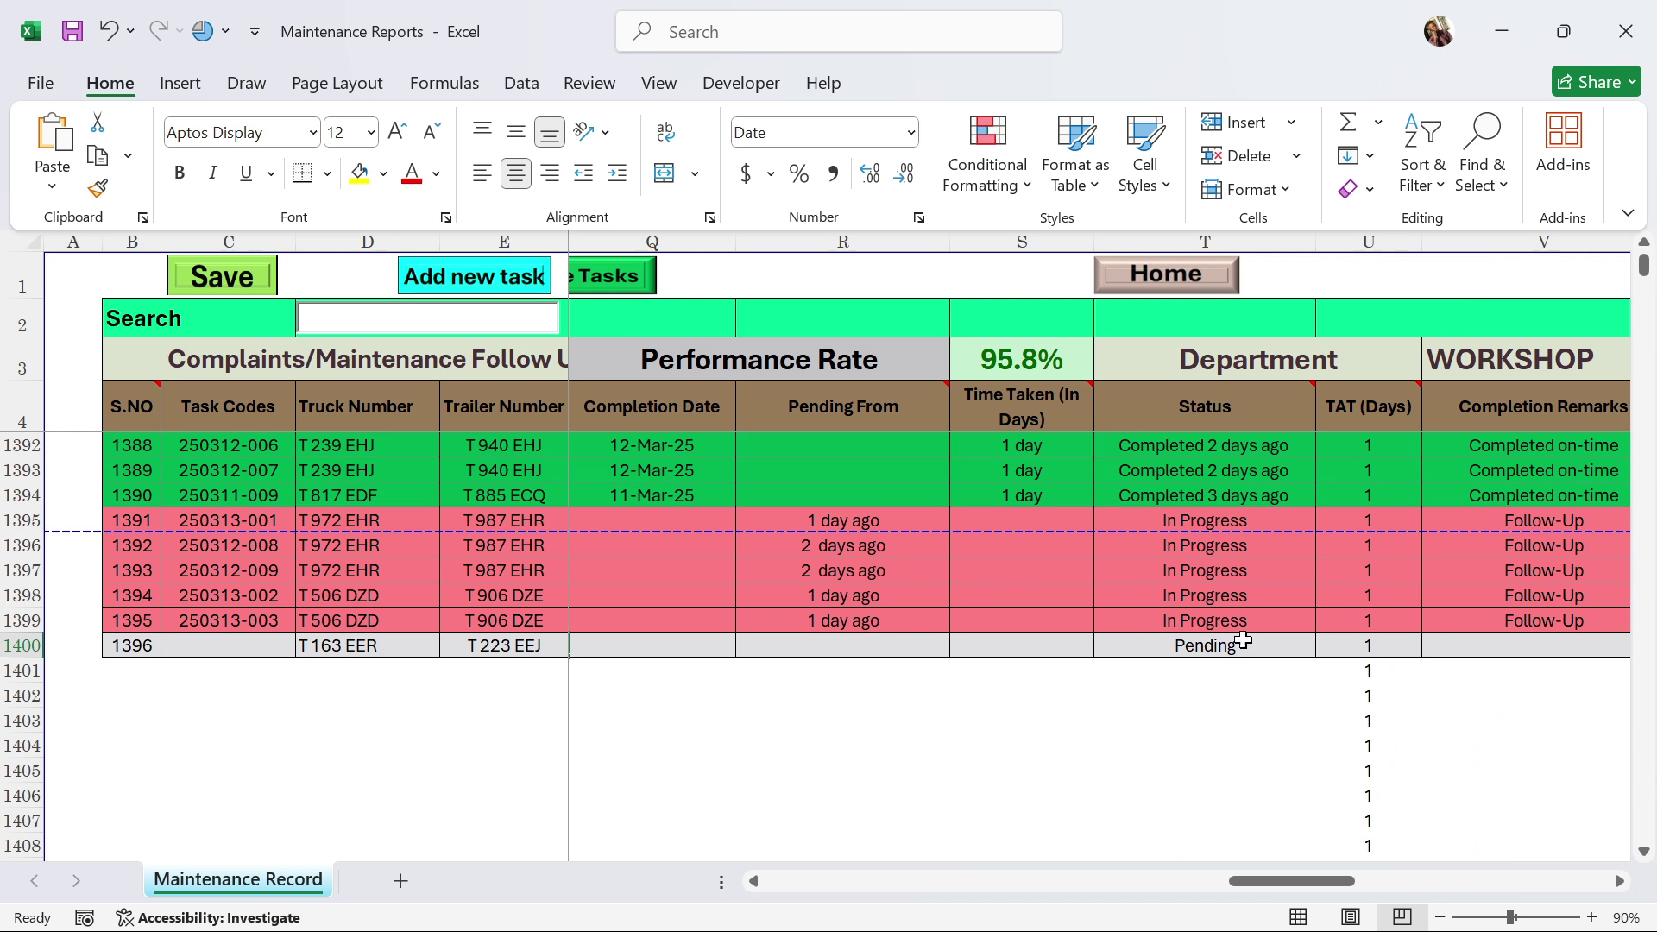
drag(1248, 882, 1132, 897)
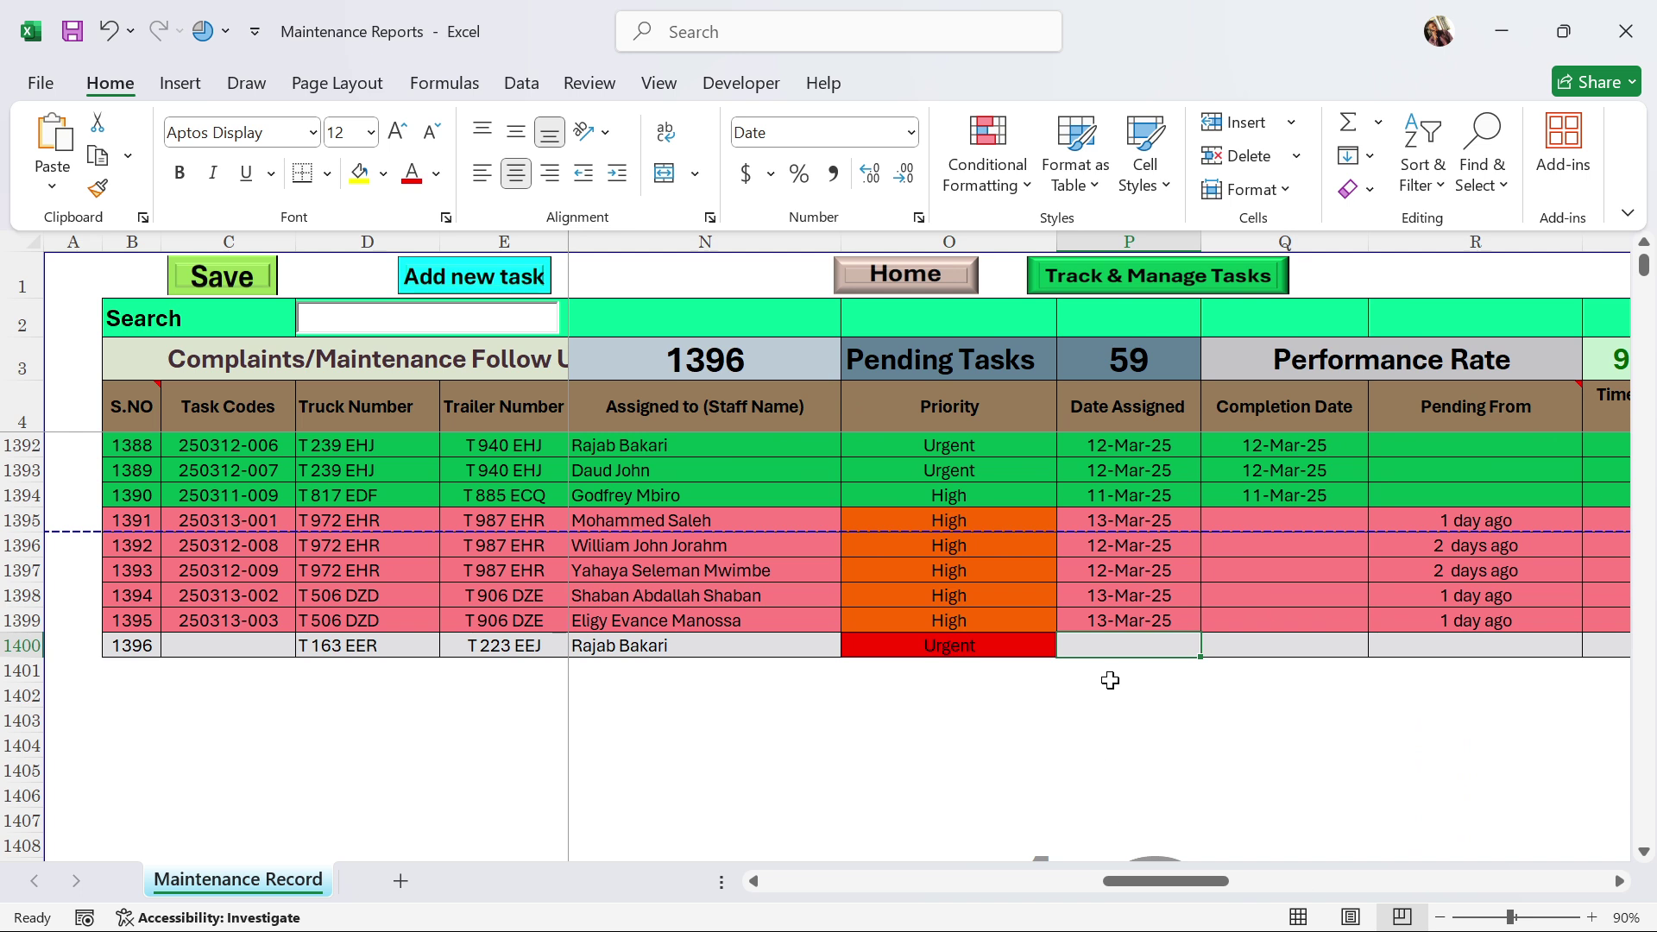
text(13)
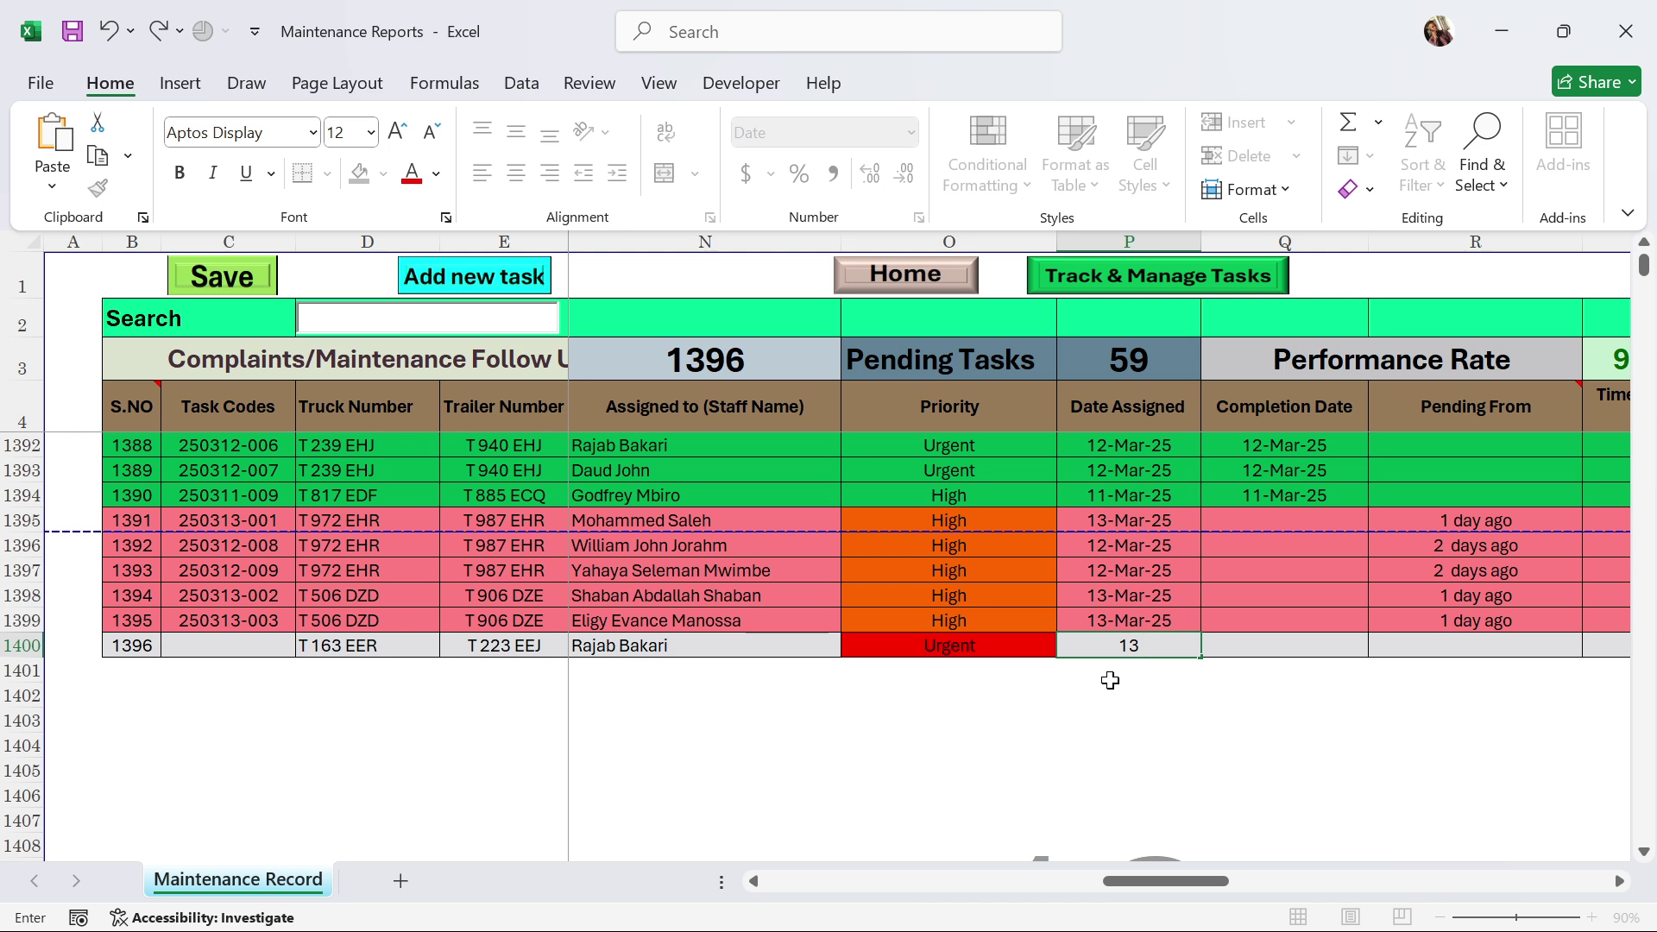
text( mar)
key(Return)
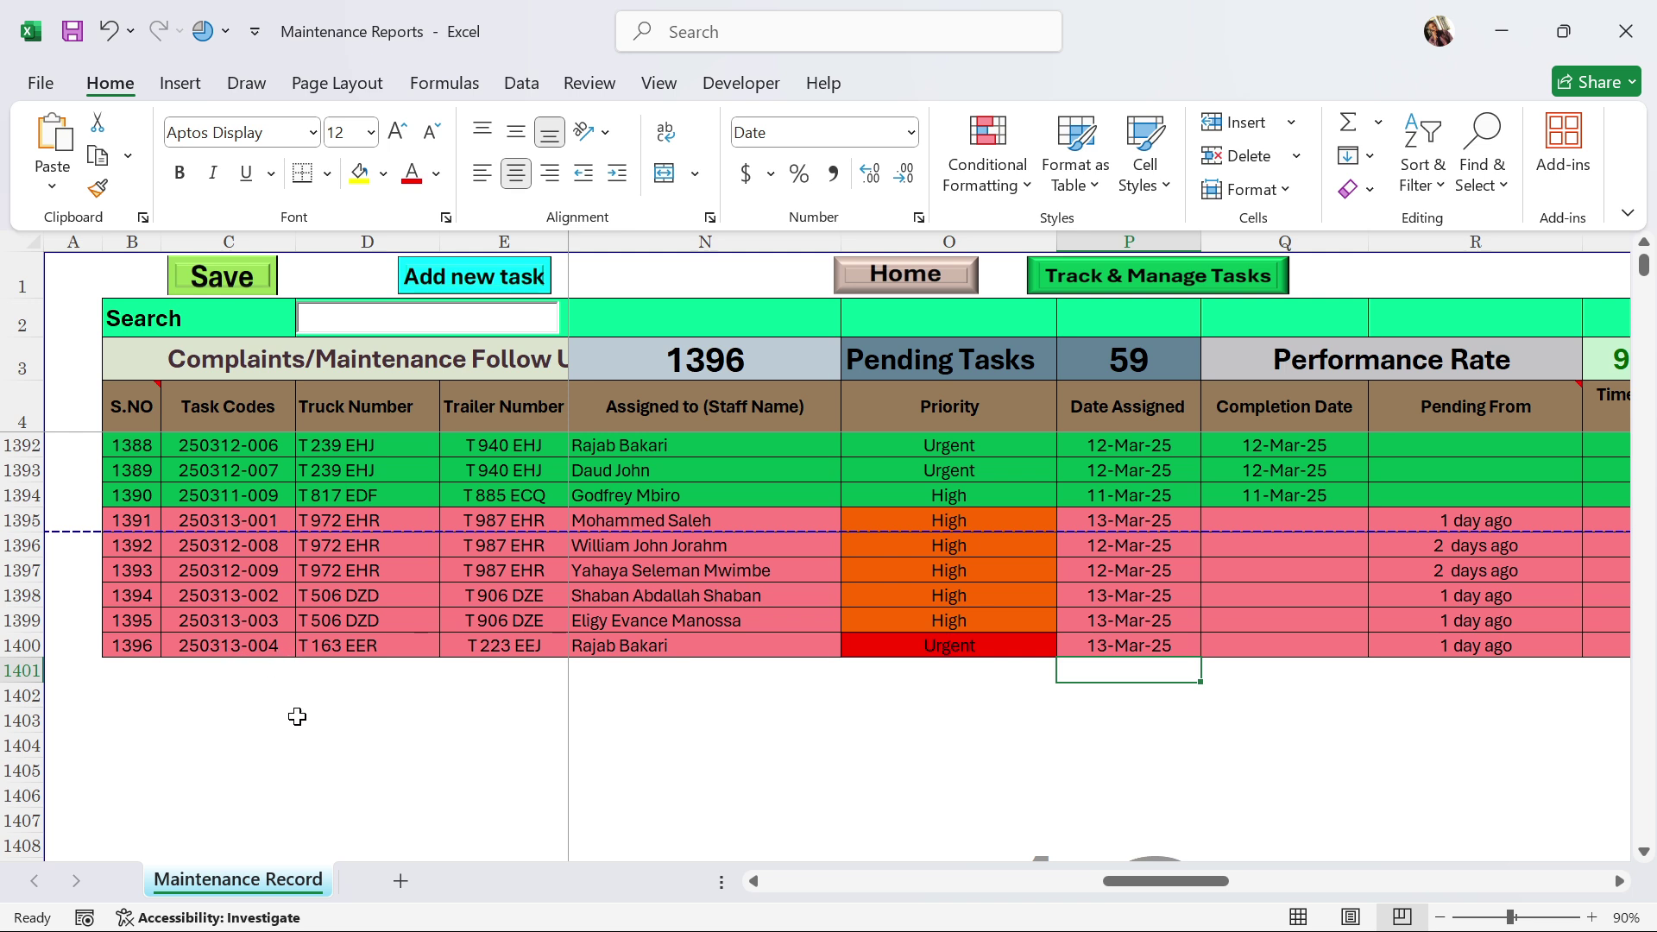
Change the date assigned of the task in row 1400 to 14 mar.
click(717, 649)
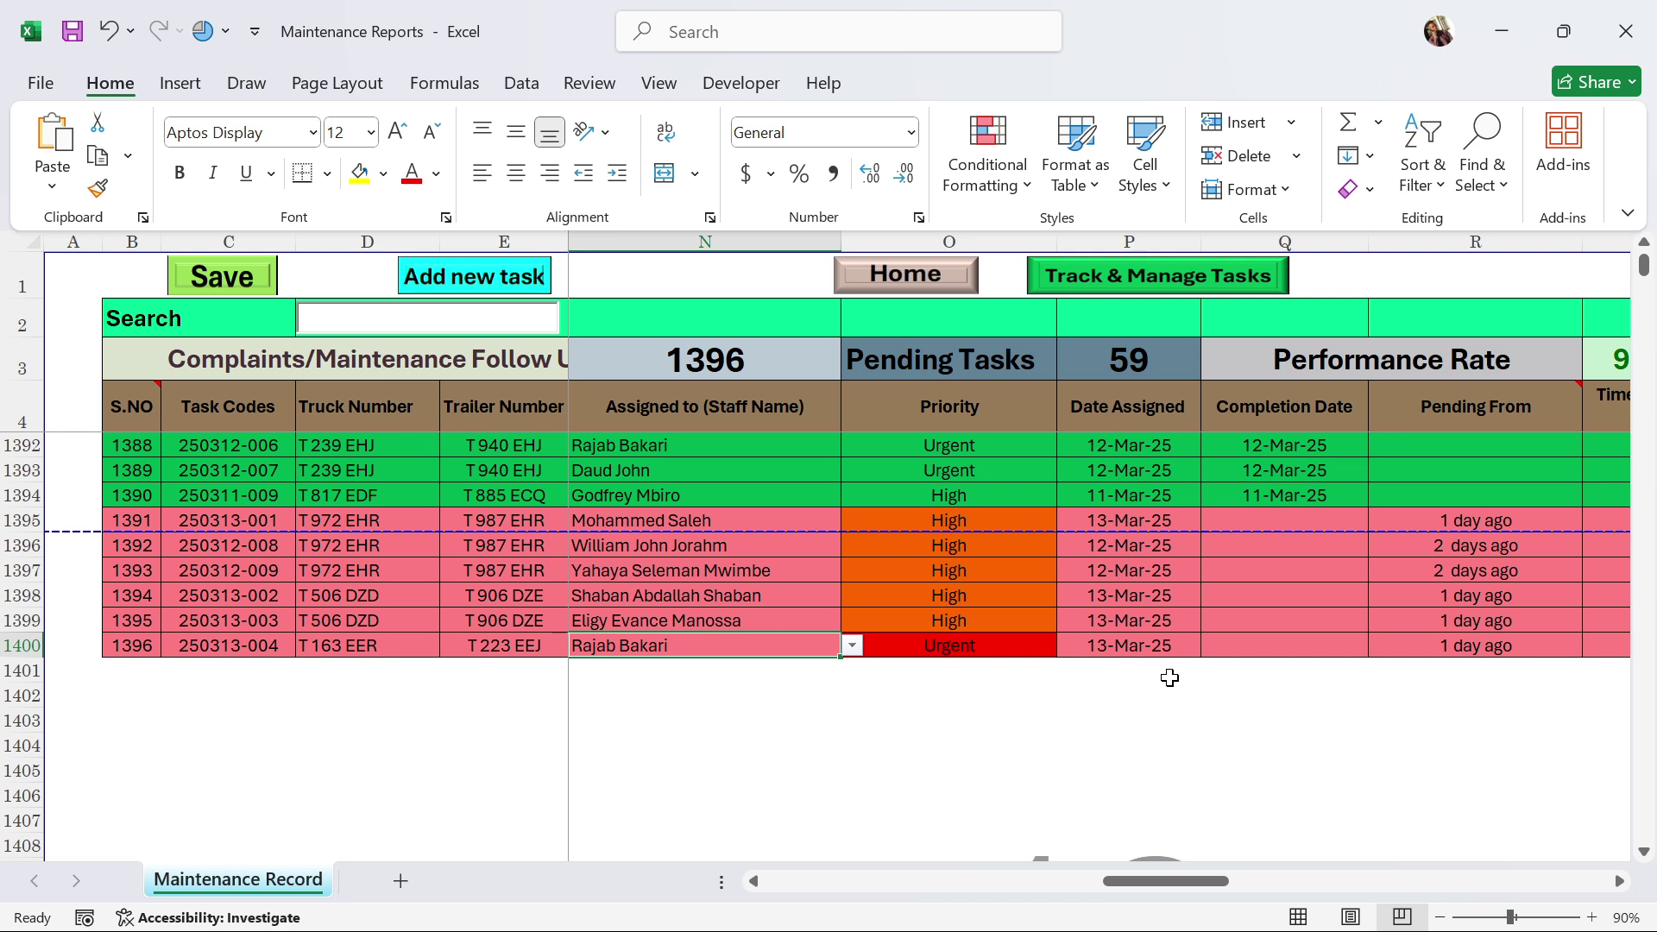
click(1269, 644)
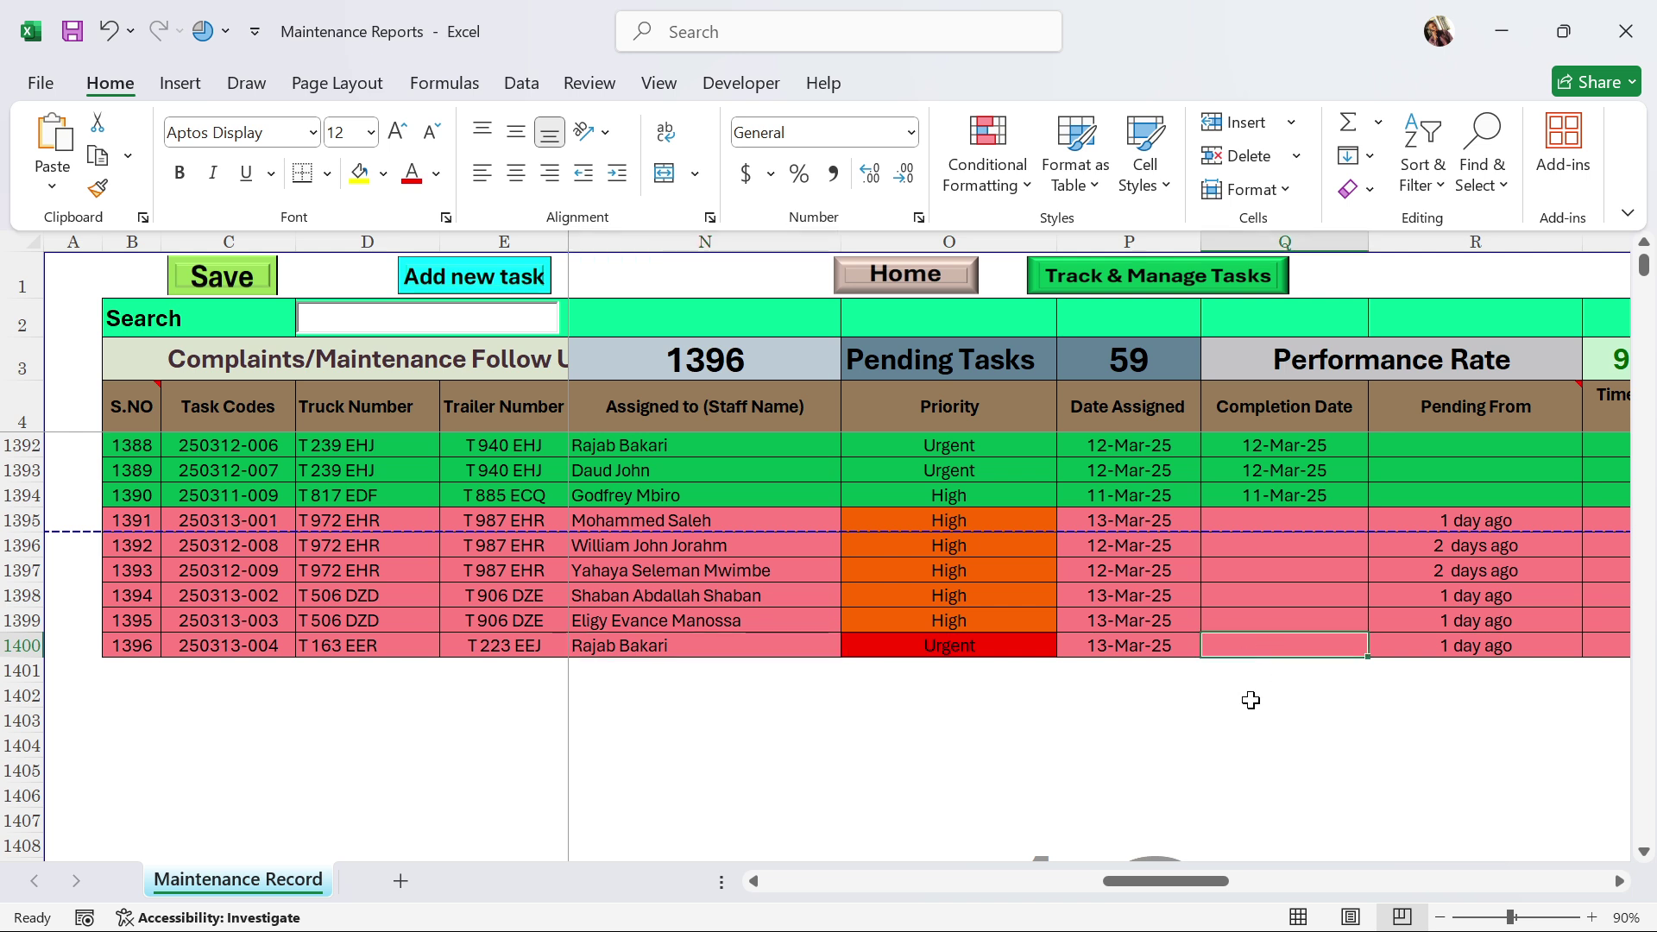
key(Right)
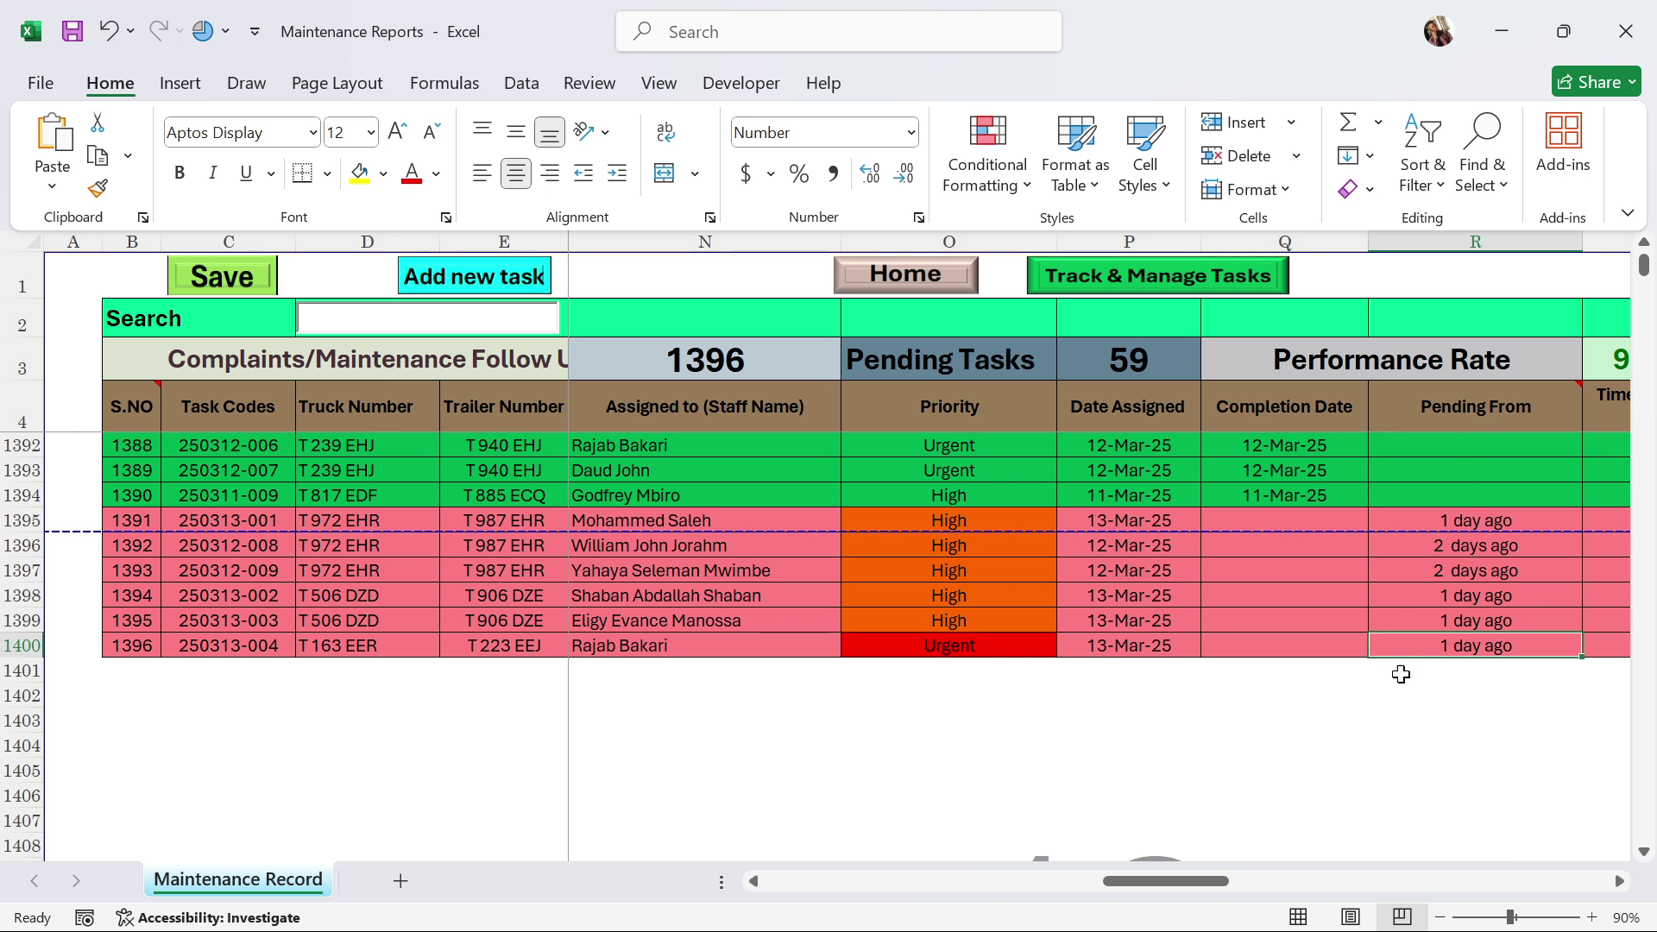
click(1111, 645)
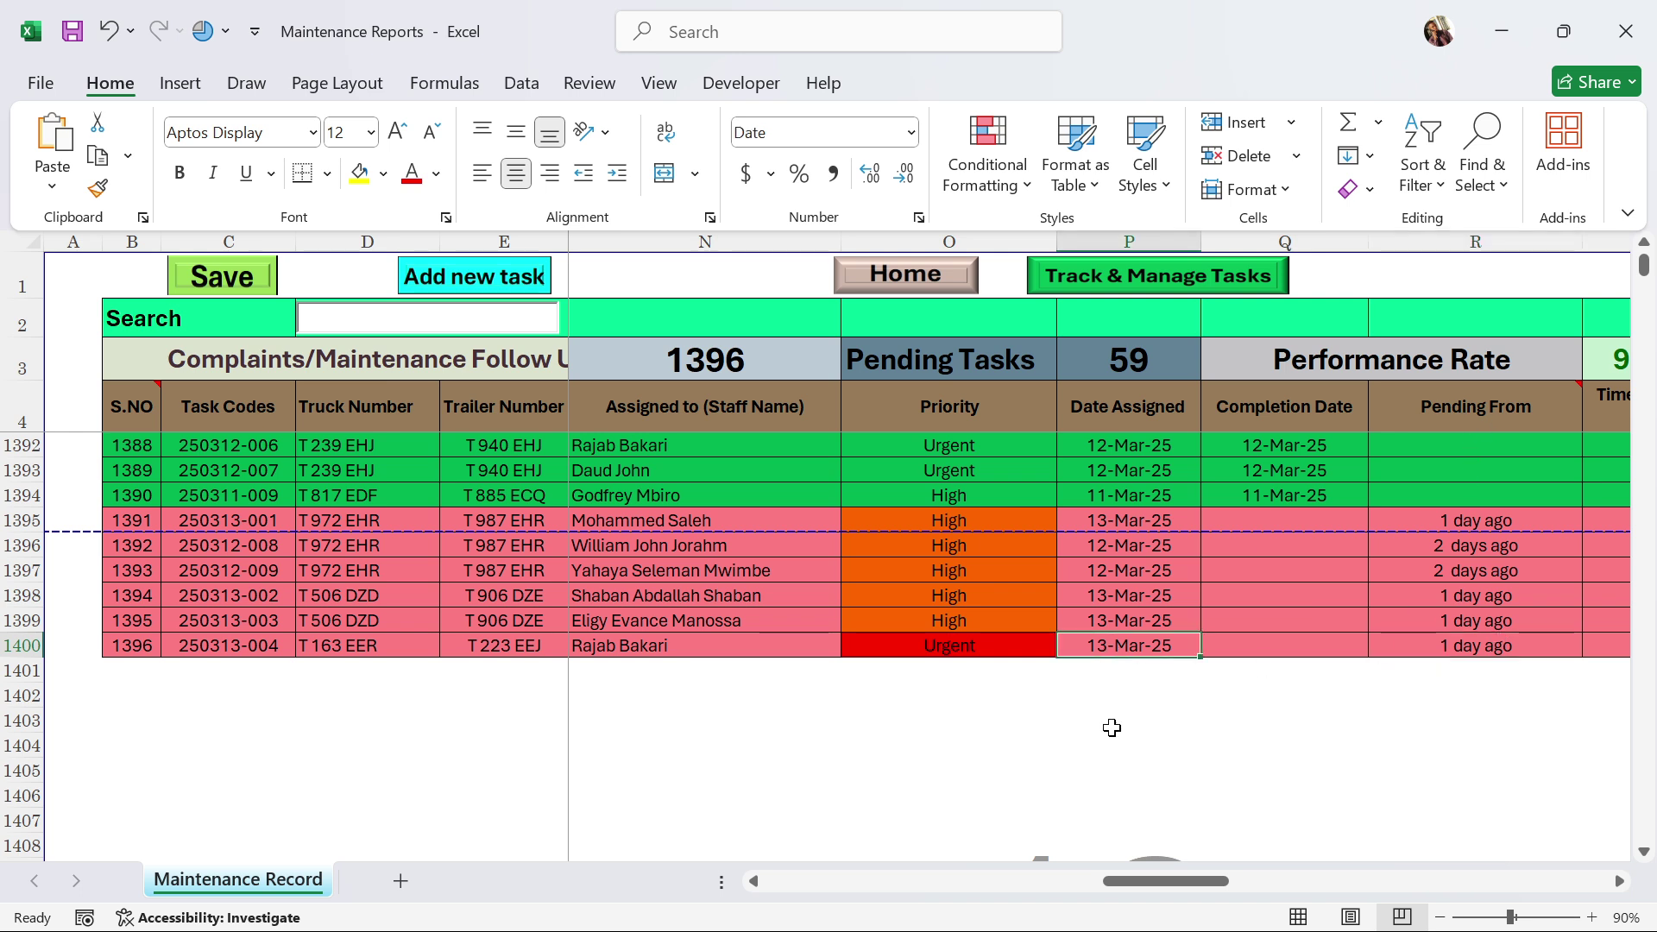
text(14)
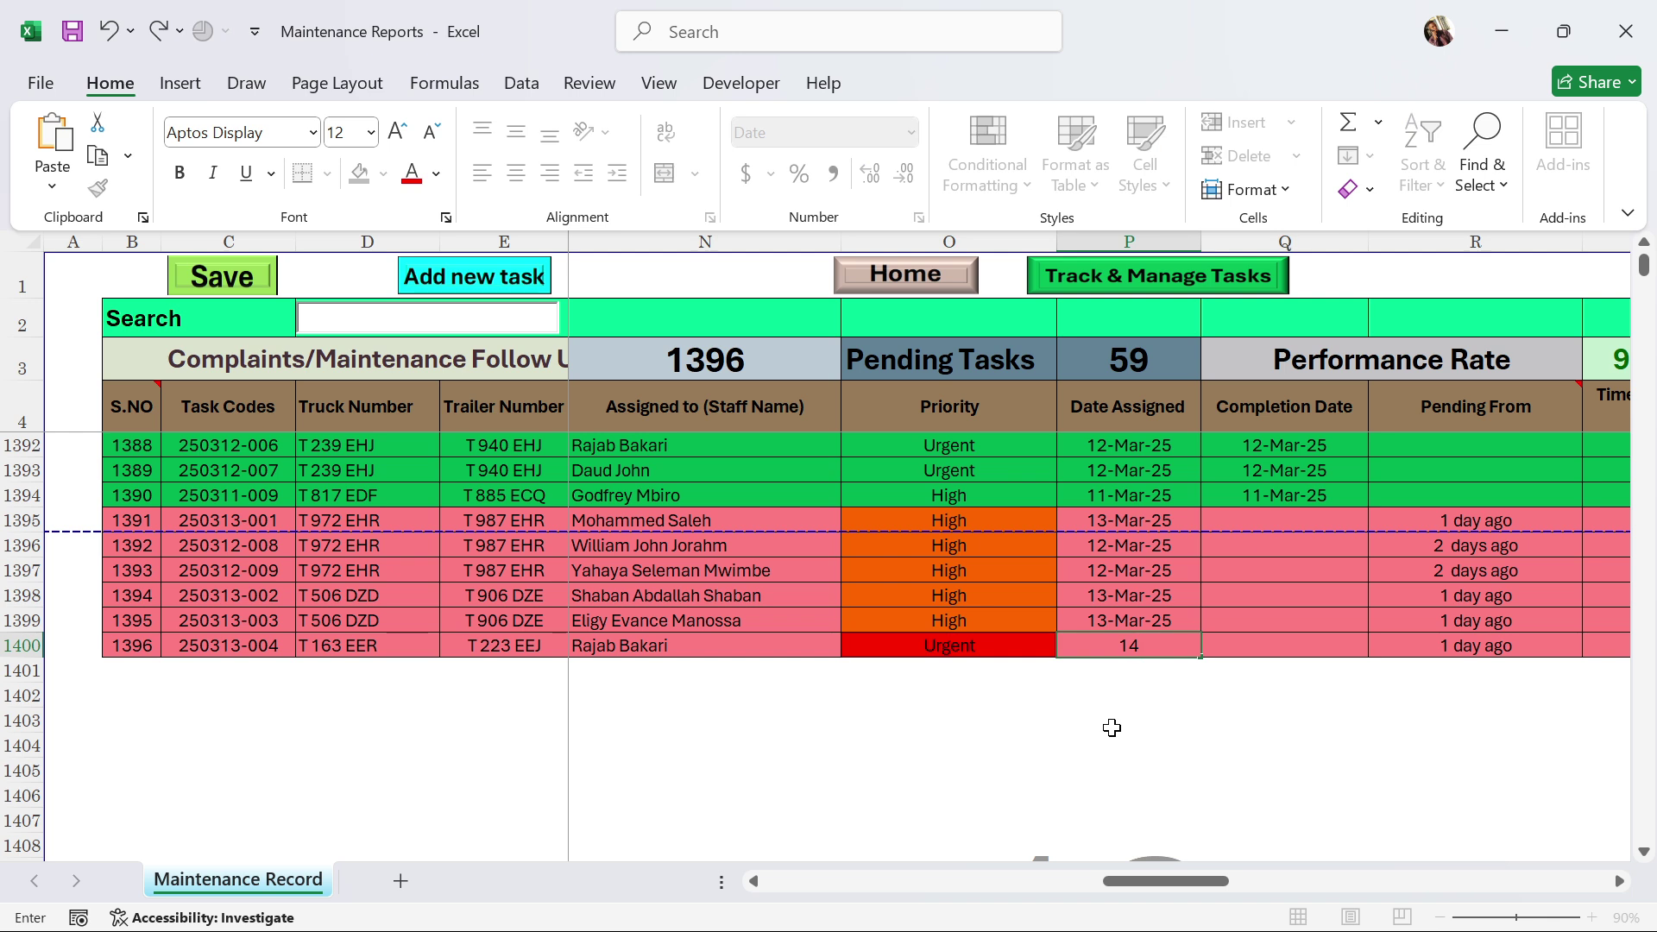
text( mar)
key(Return)
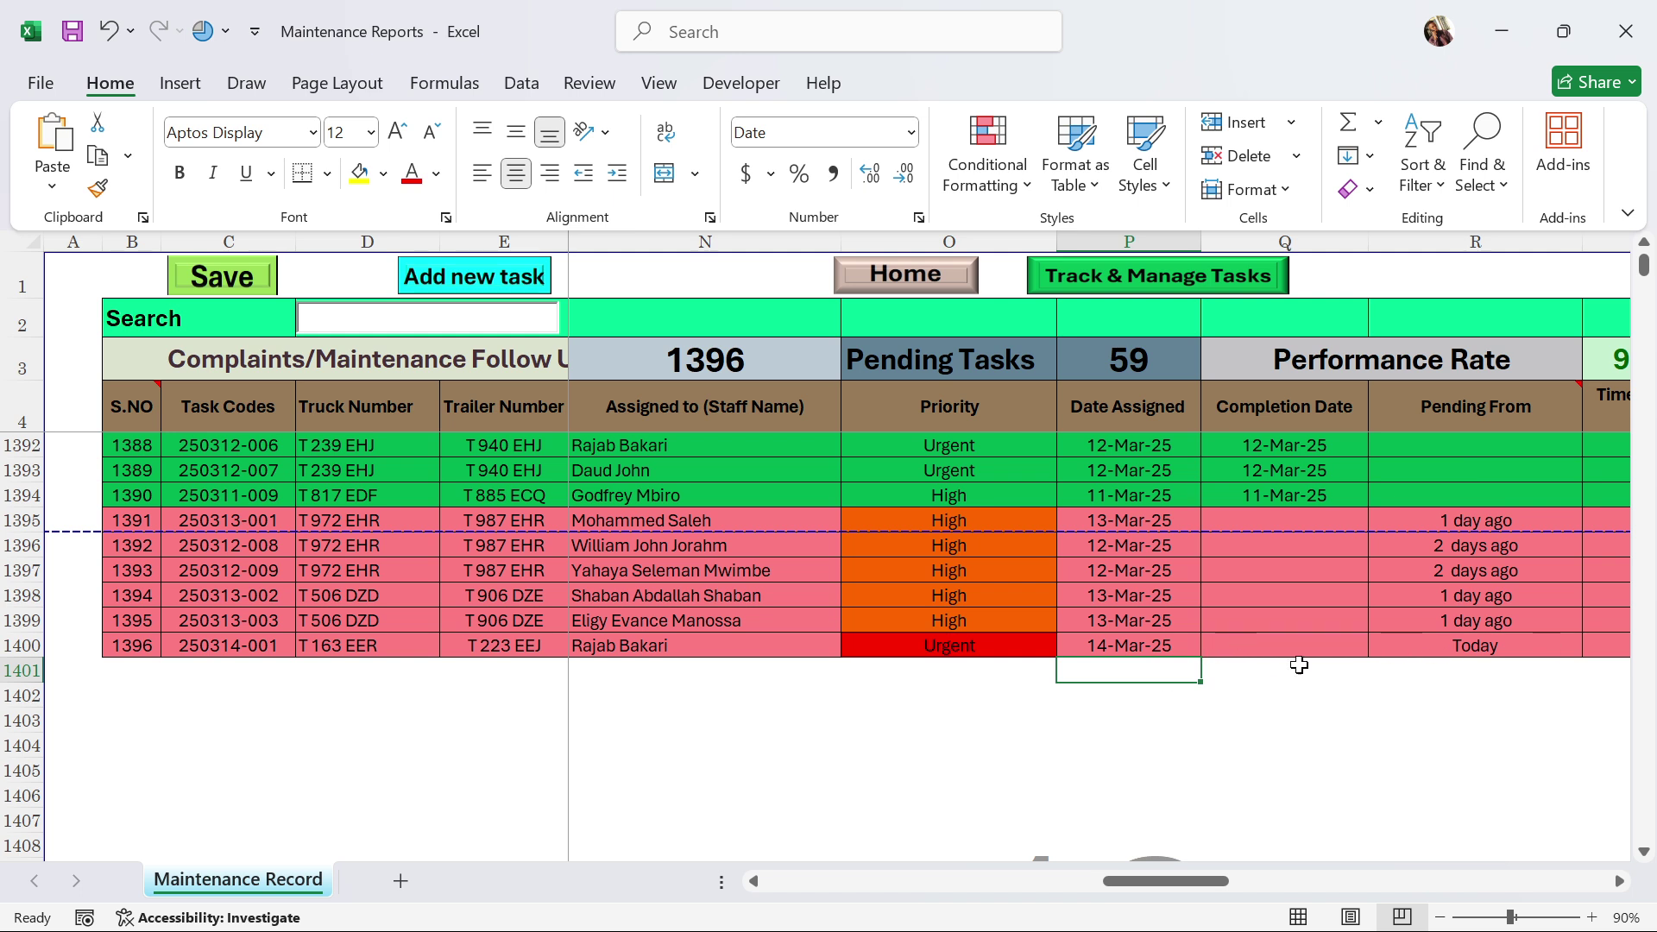
Enter 14 mar as the completion date of the task in row 1400.
drag(1169, 876, 1210, 878)
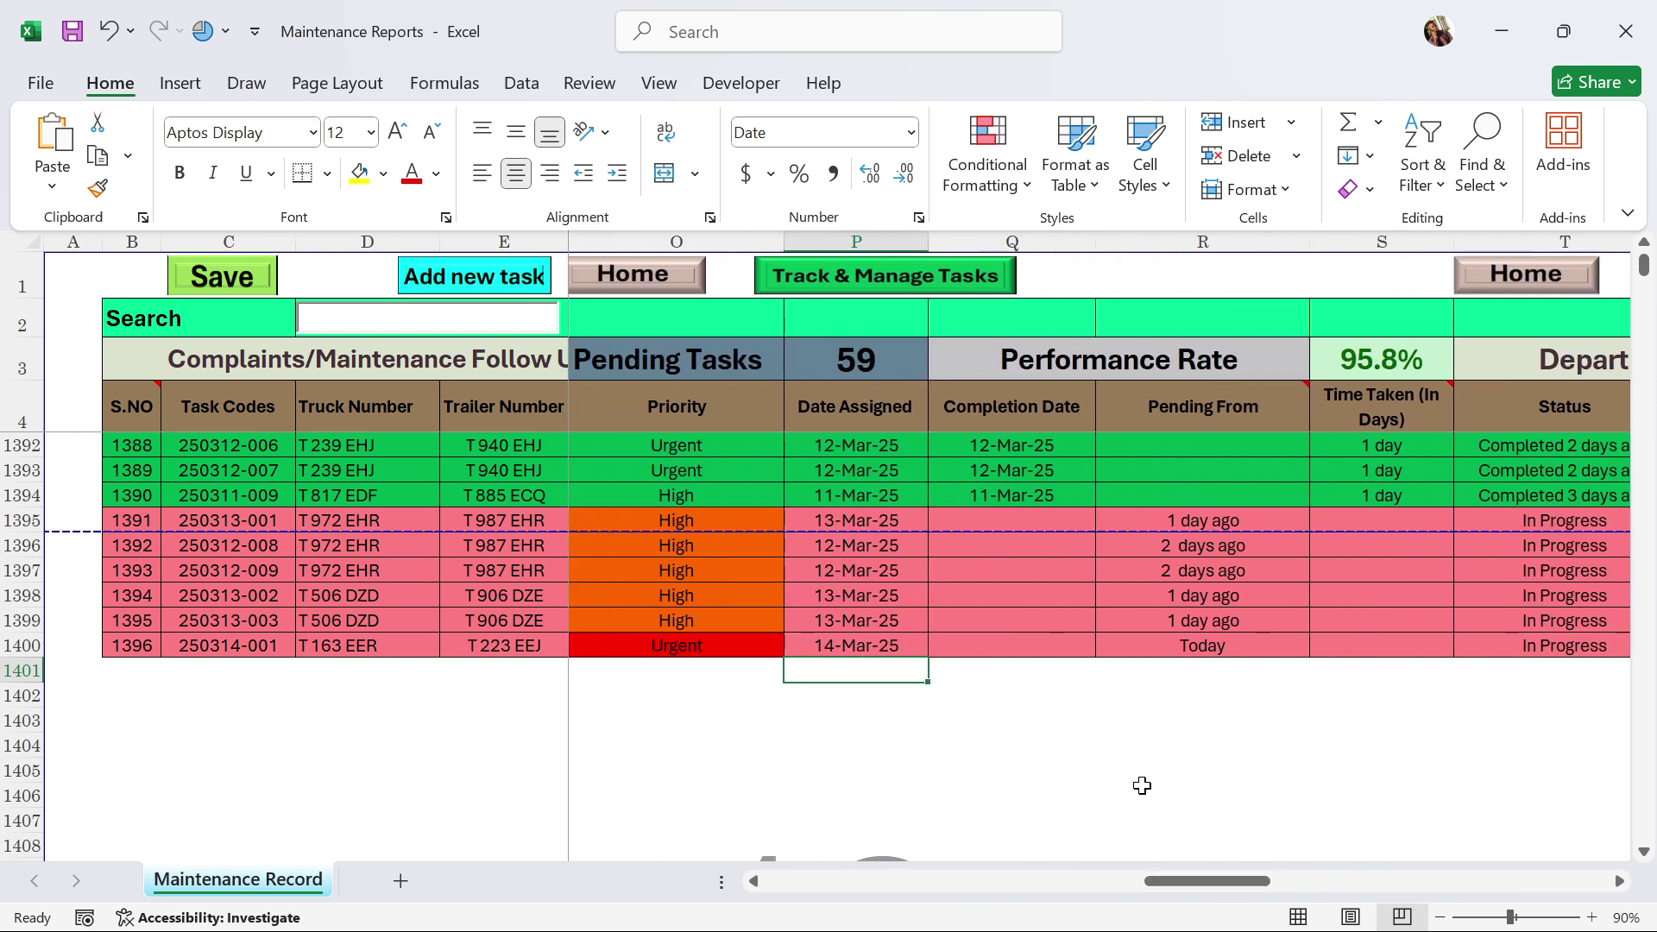
click(1033, 651)
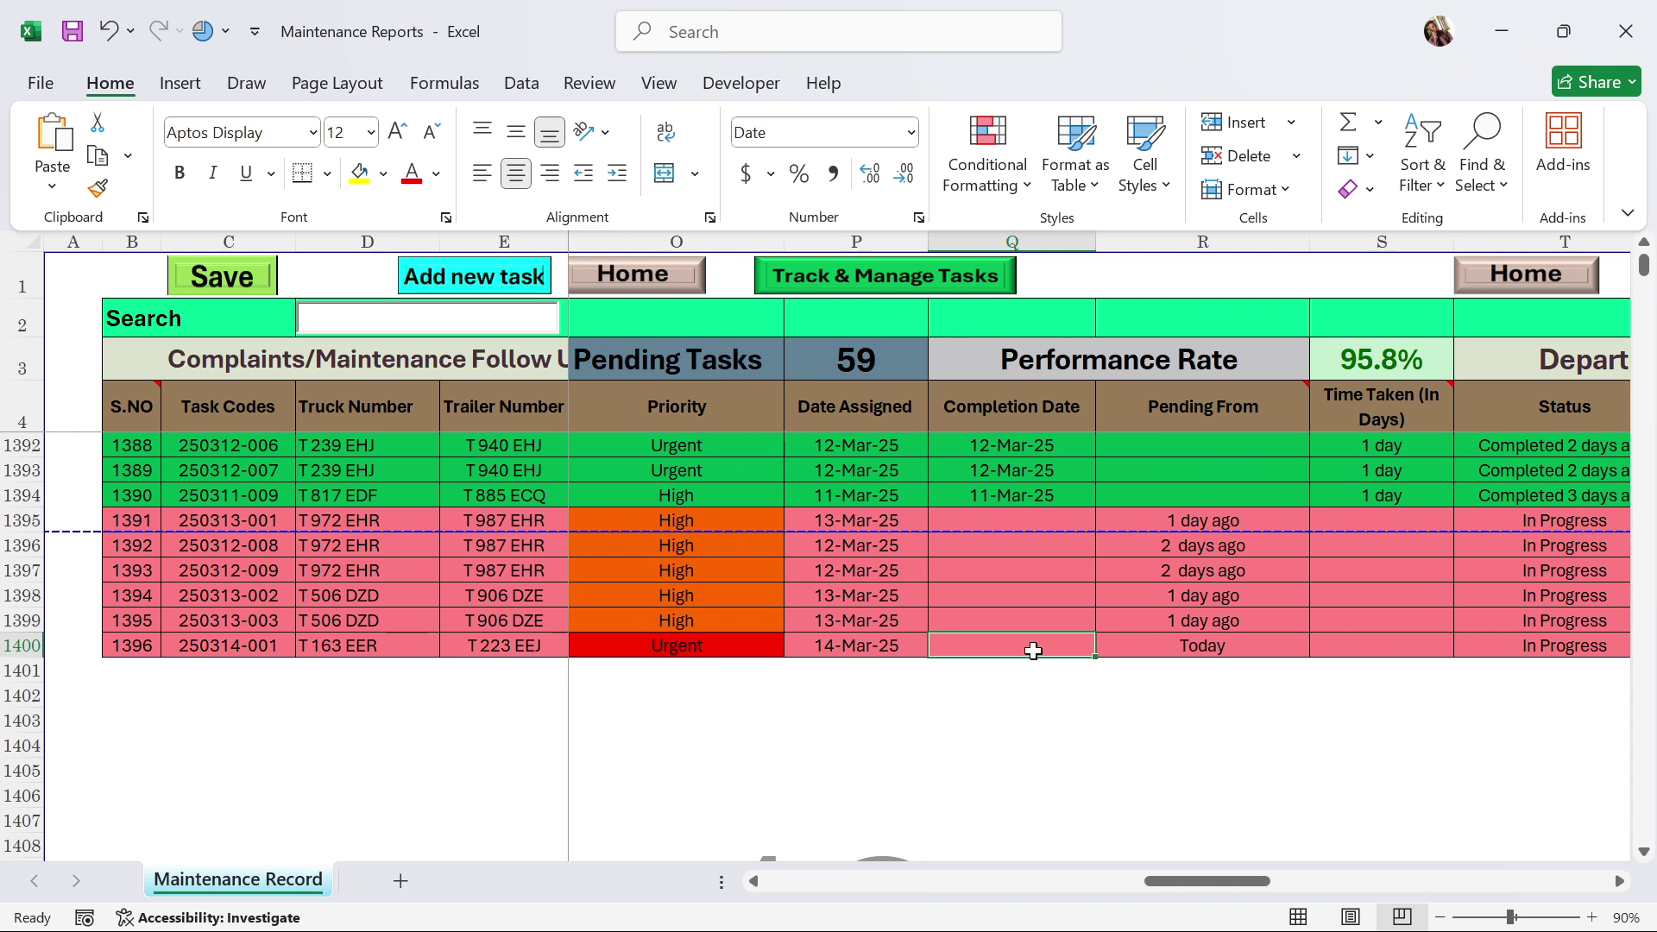
text(14)
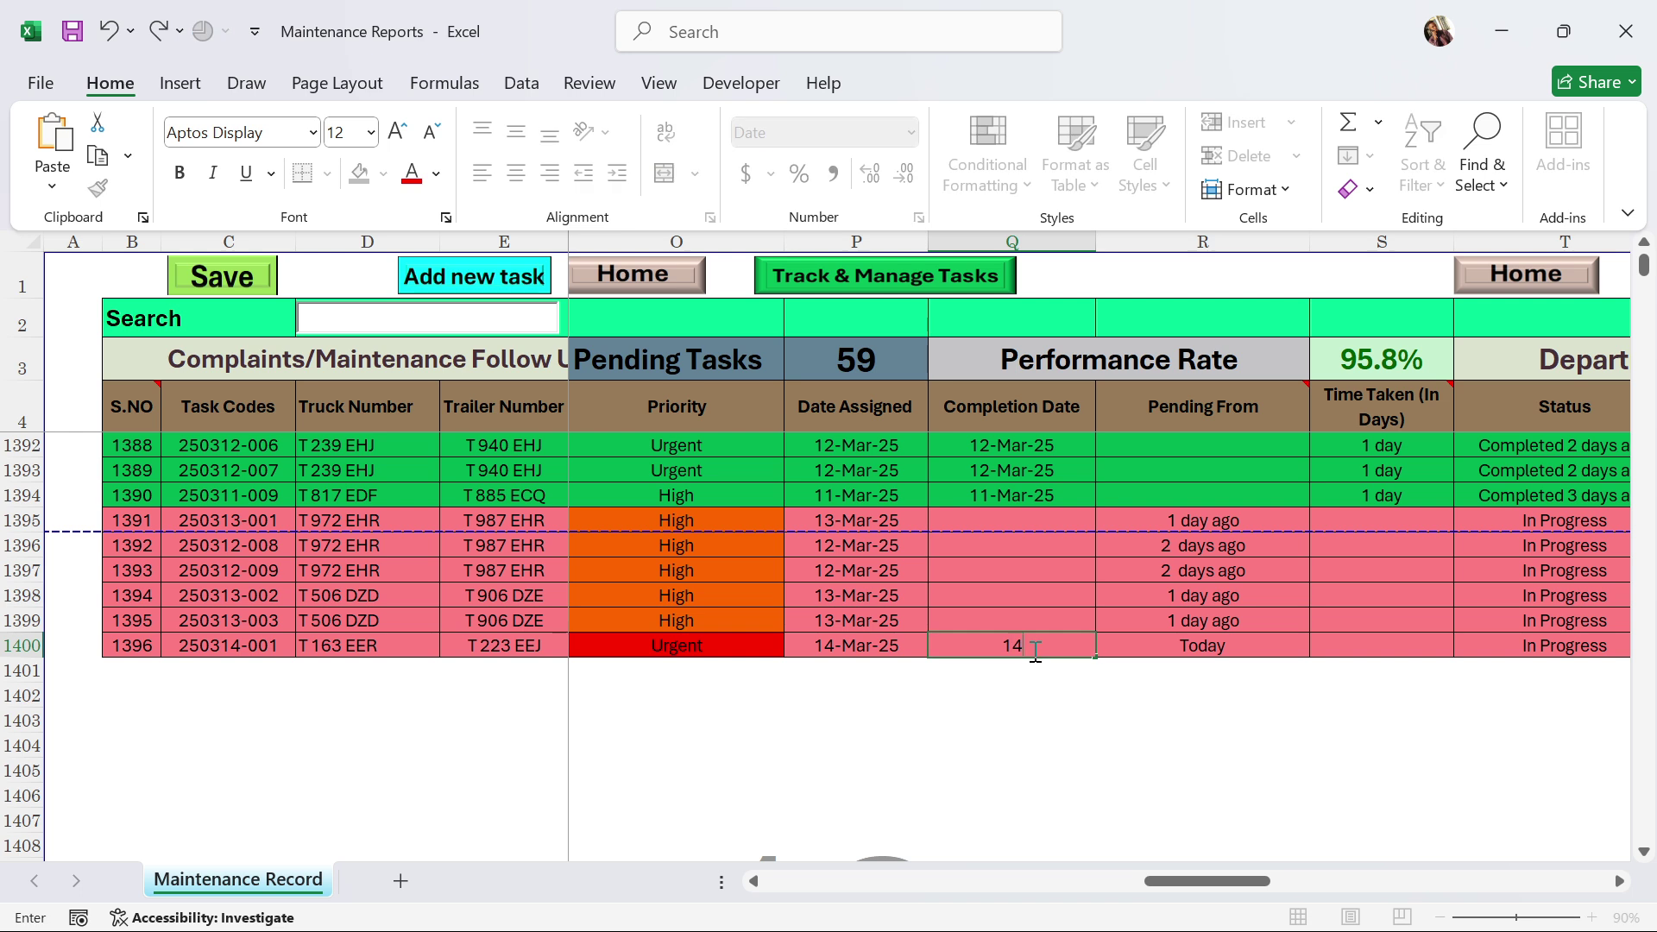
text( mar)
key(Return)
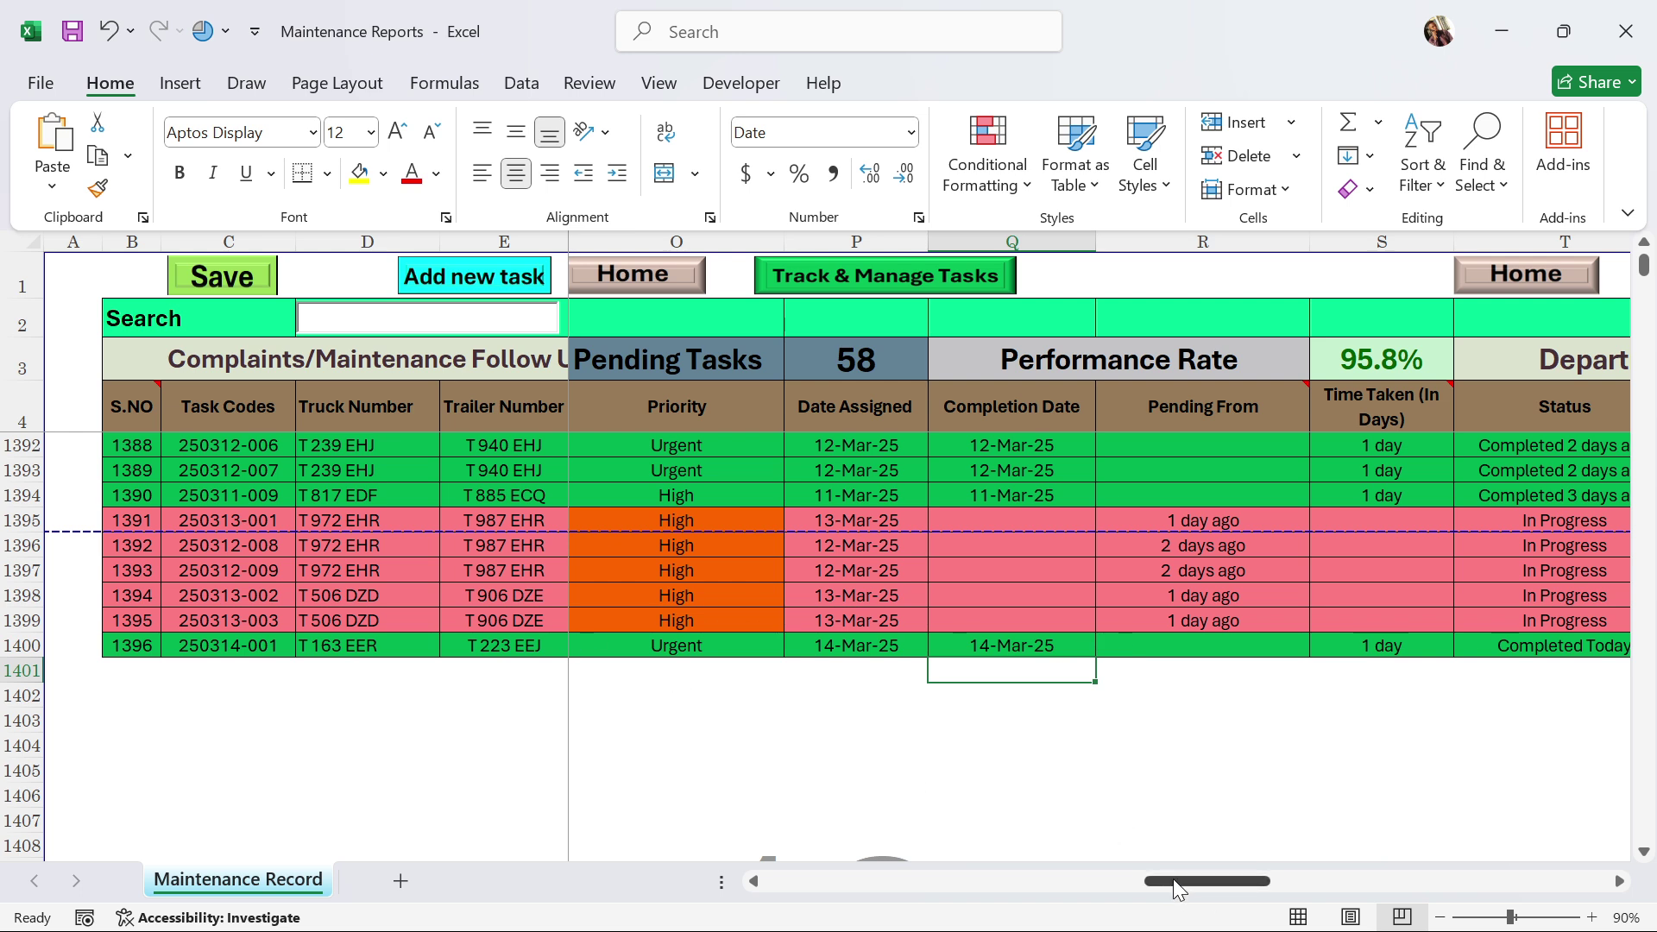
Set the TAT (Days) value of row 1400 to 2.
drag(1173, 880, 1276, 879)
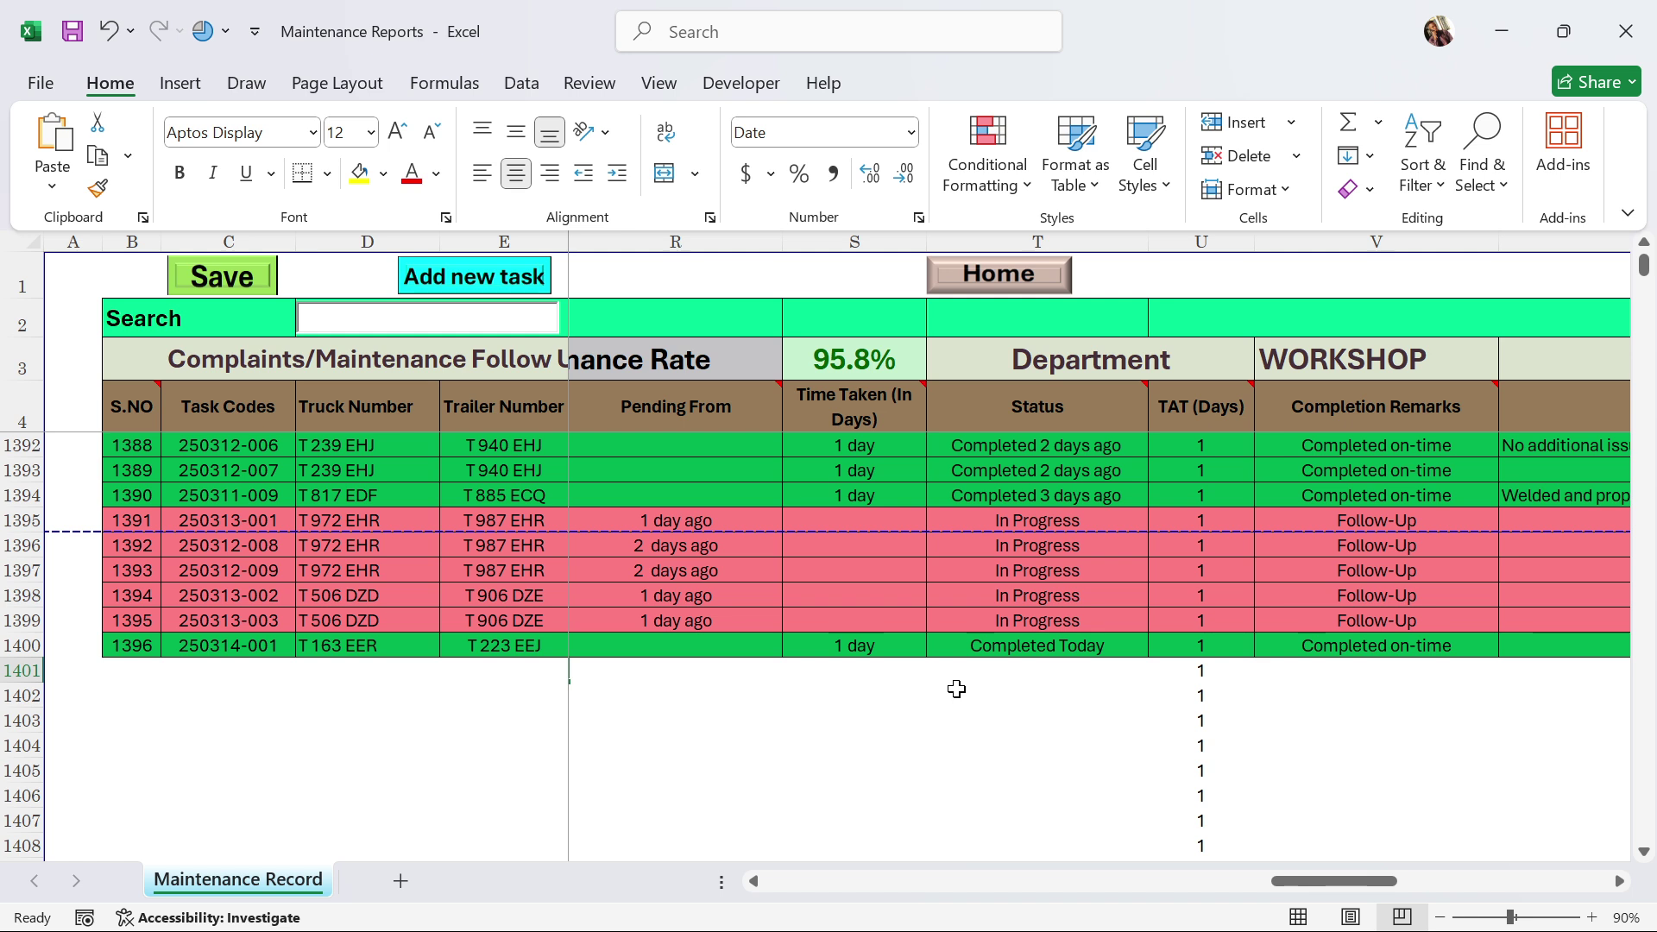
click(1193, 645)
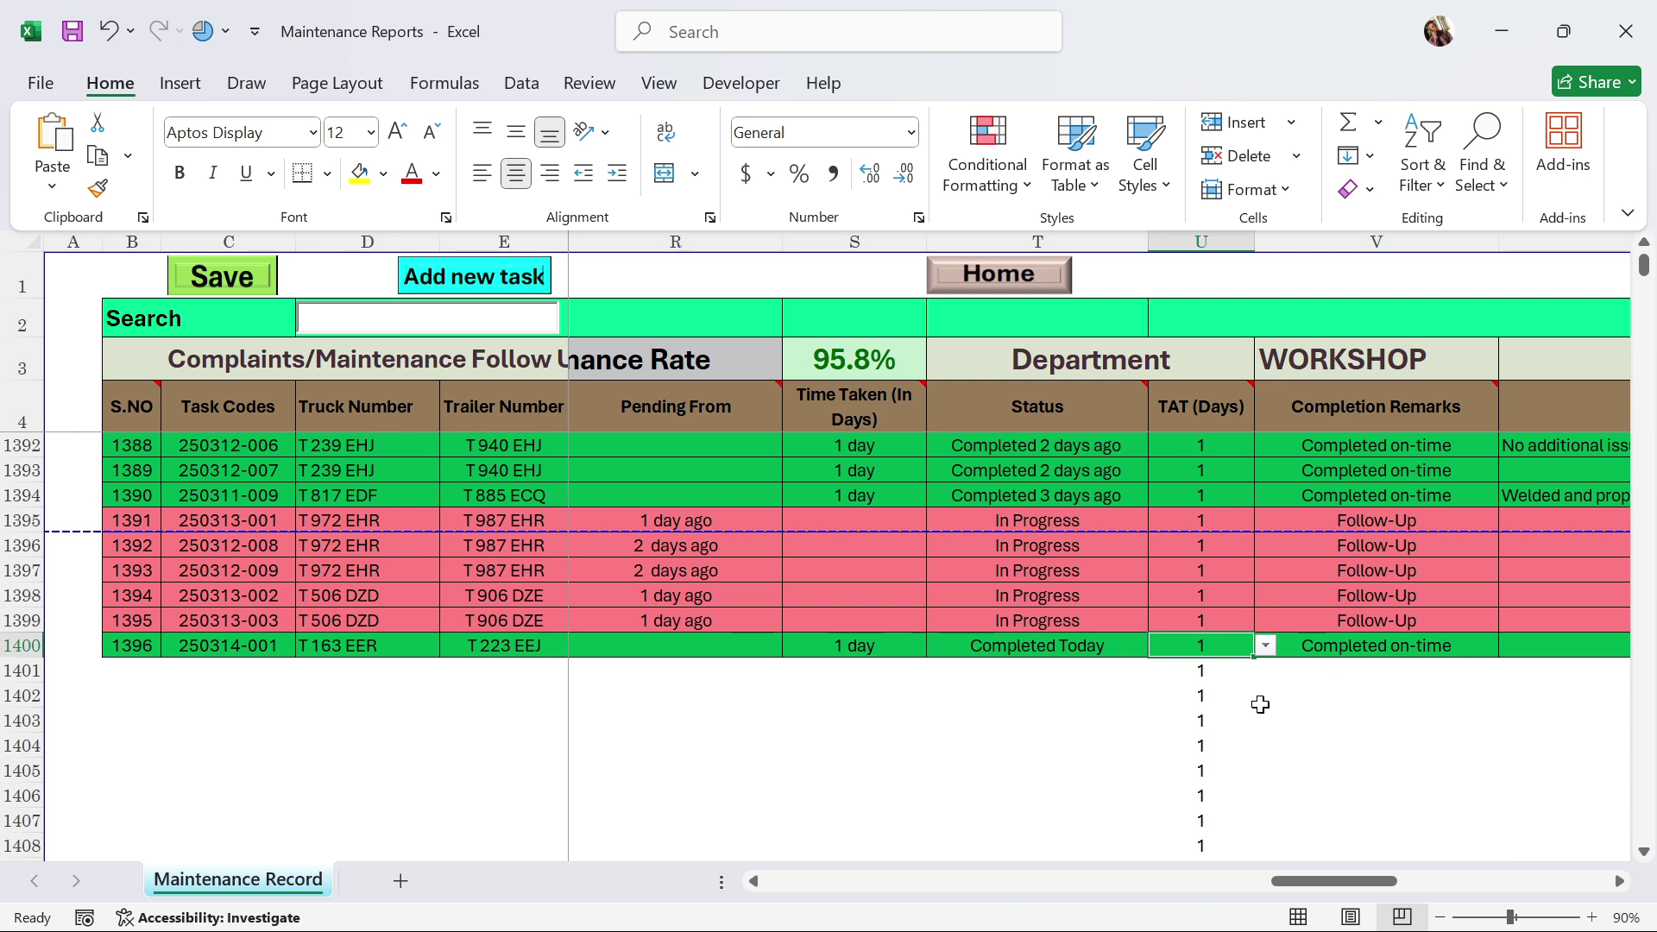
text(2)
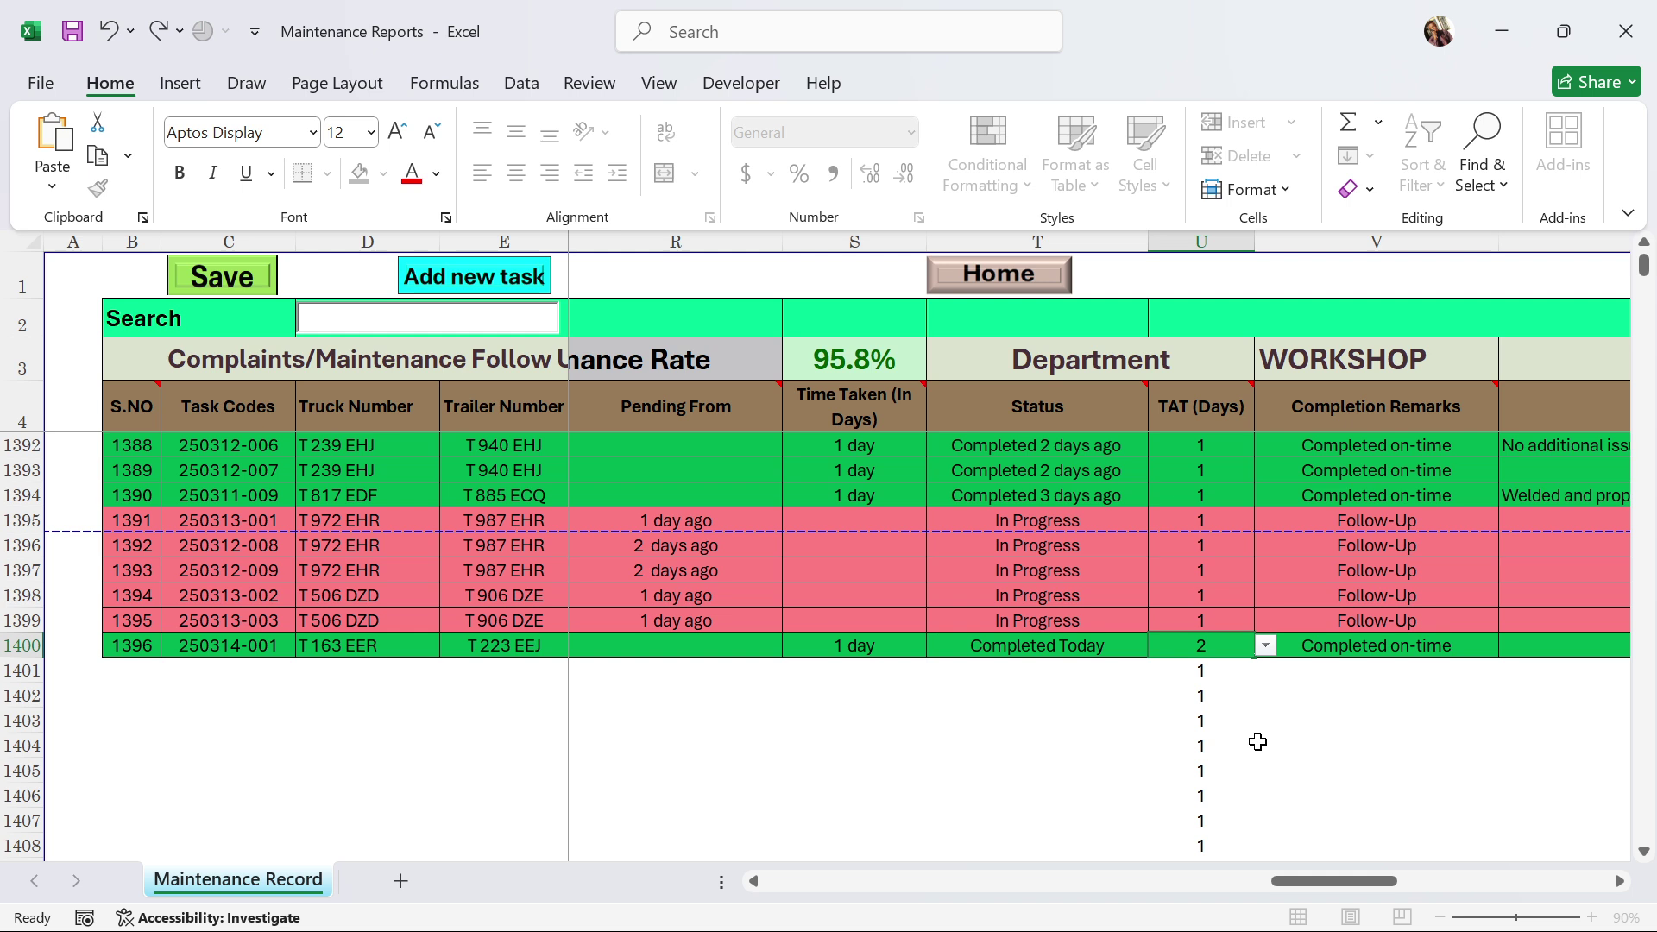
key(Return)
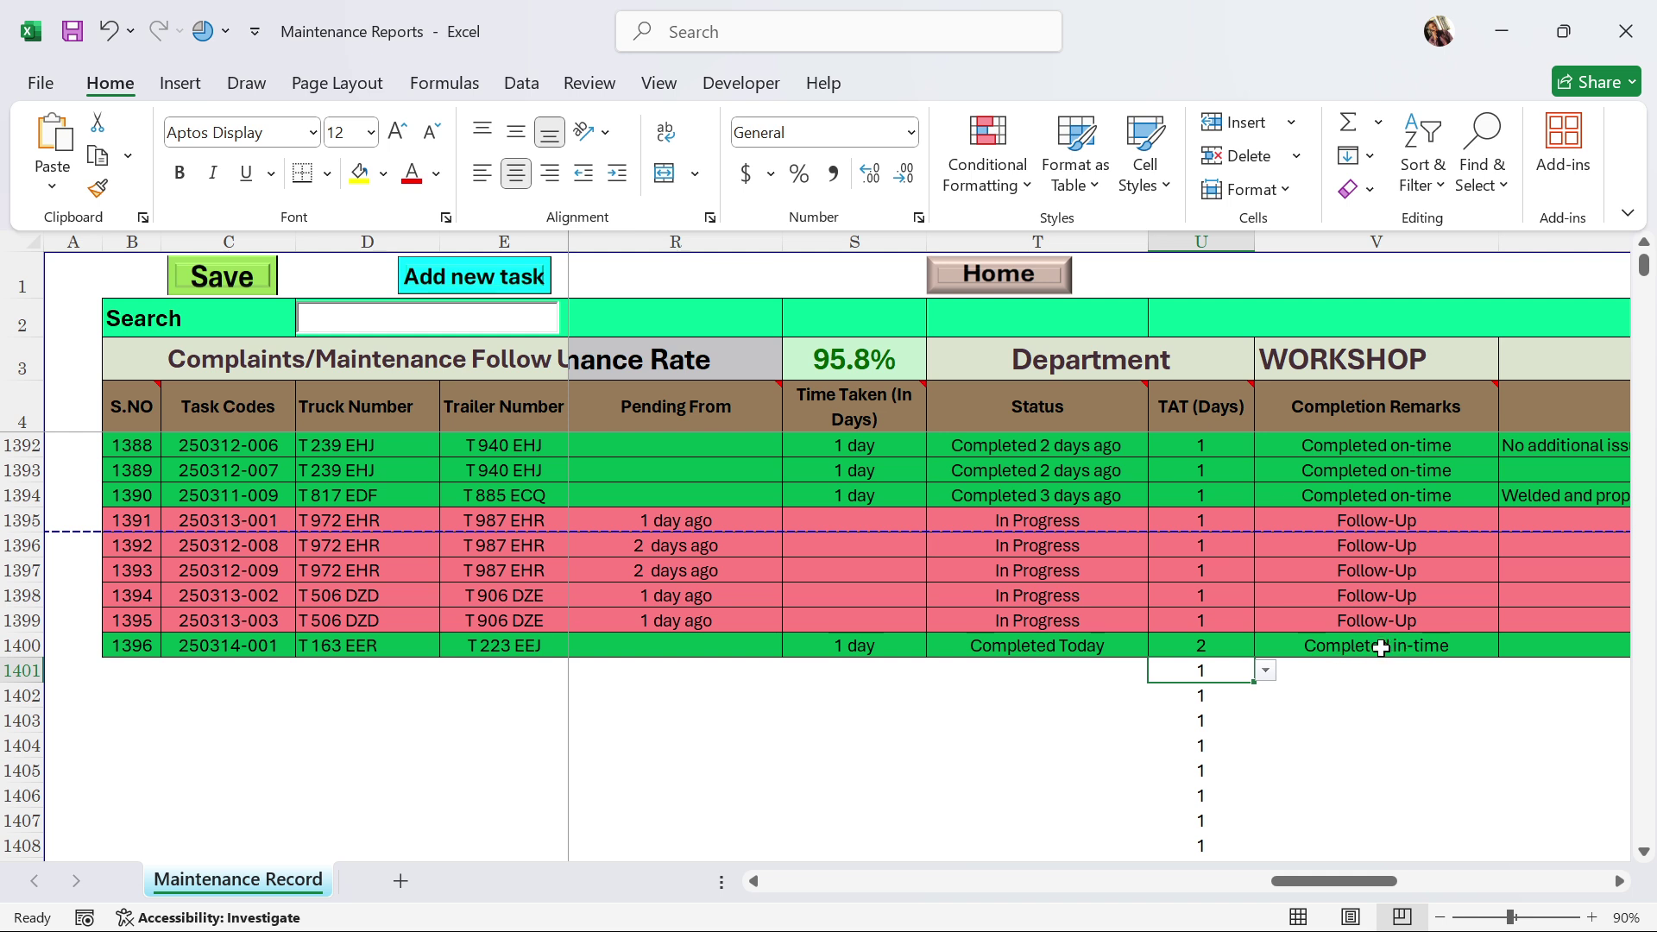
Change the completion date of row 1400 to 18 mar to test a future date.
click(632, 645)
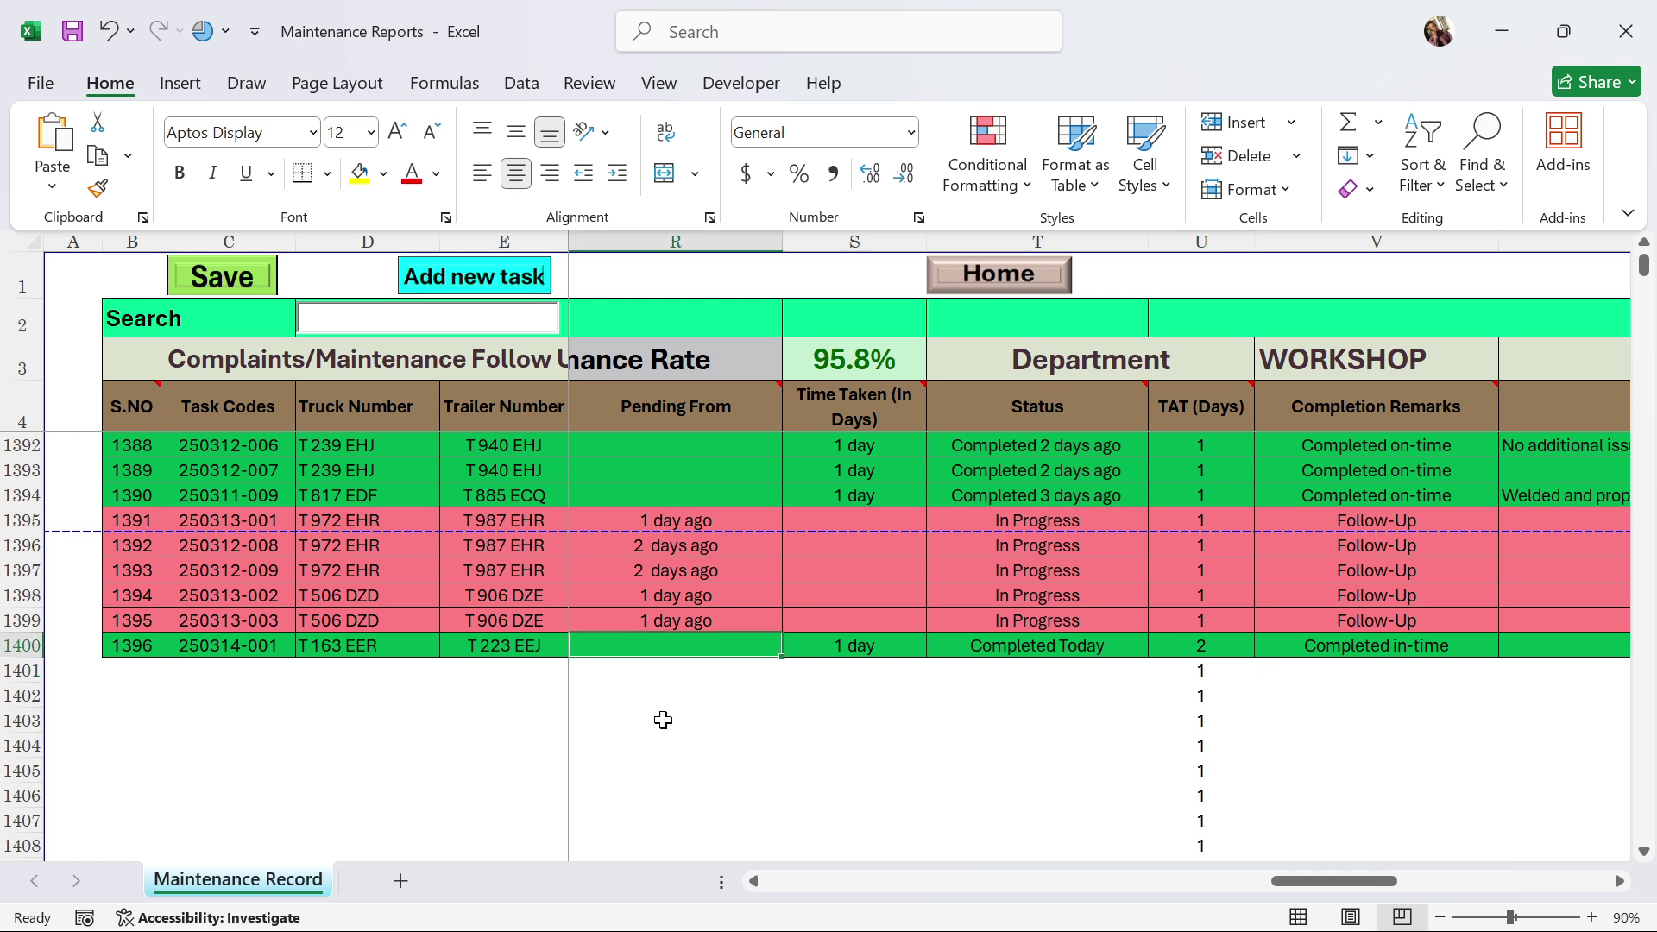
key(Left)
key(Left)
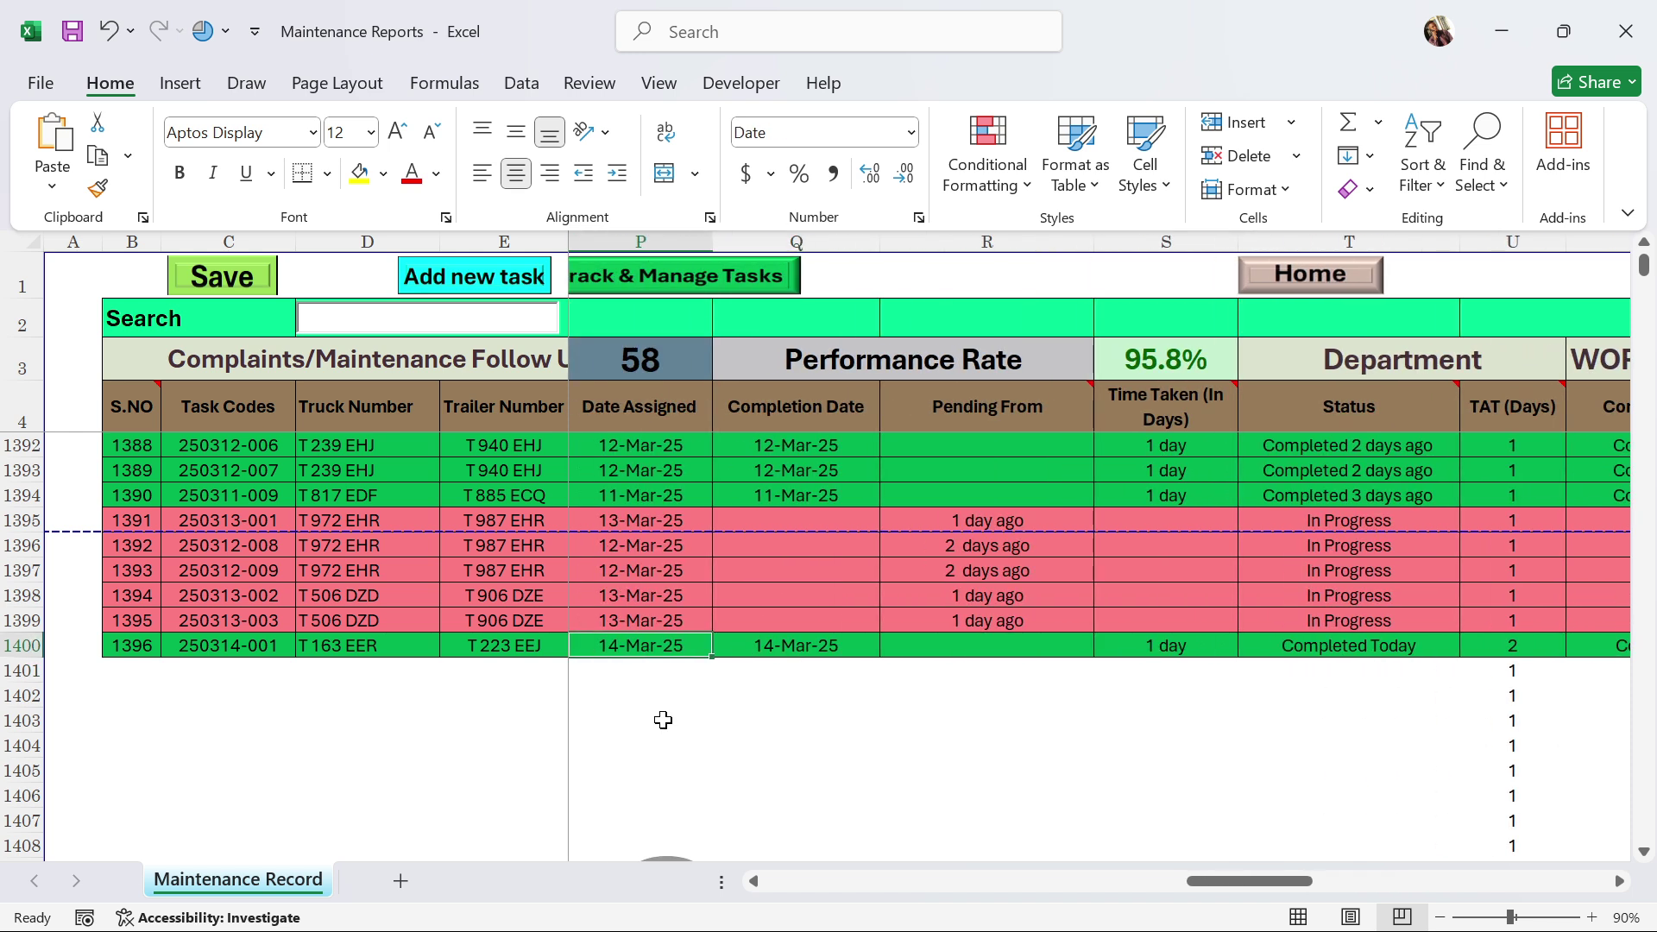
click(763, 647)
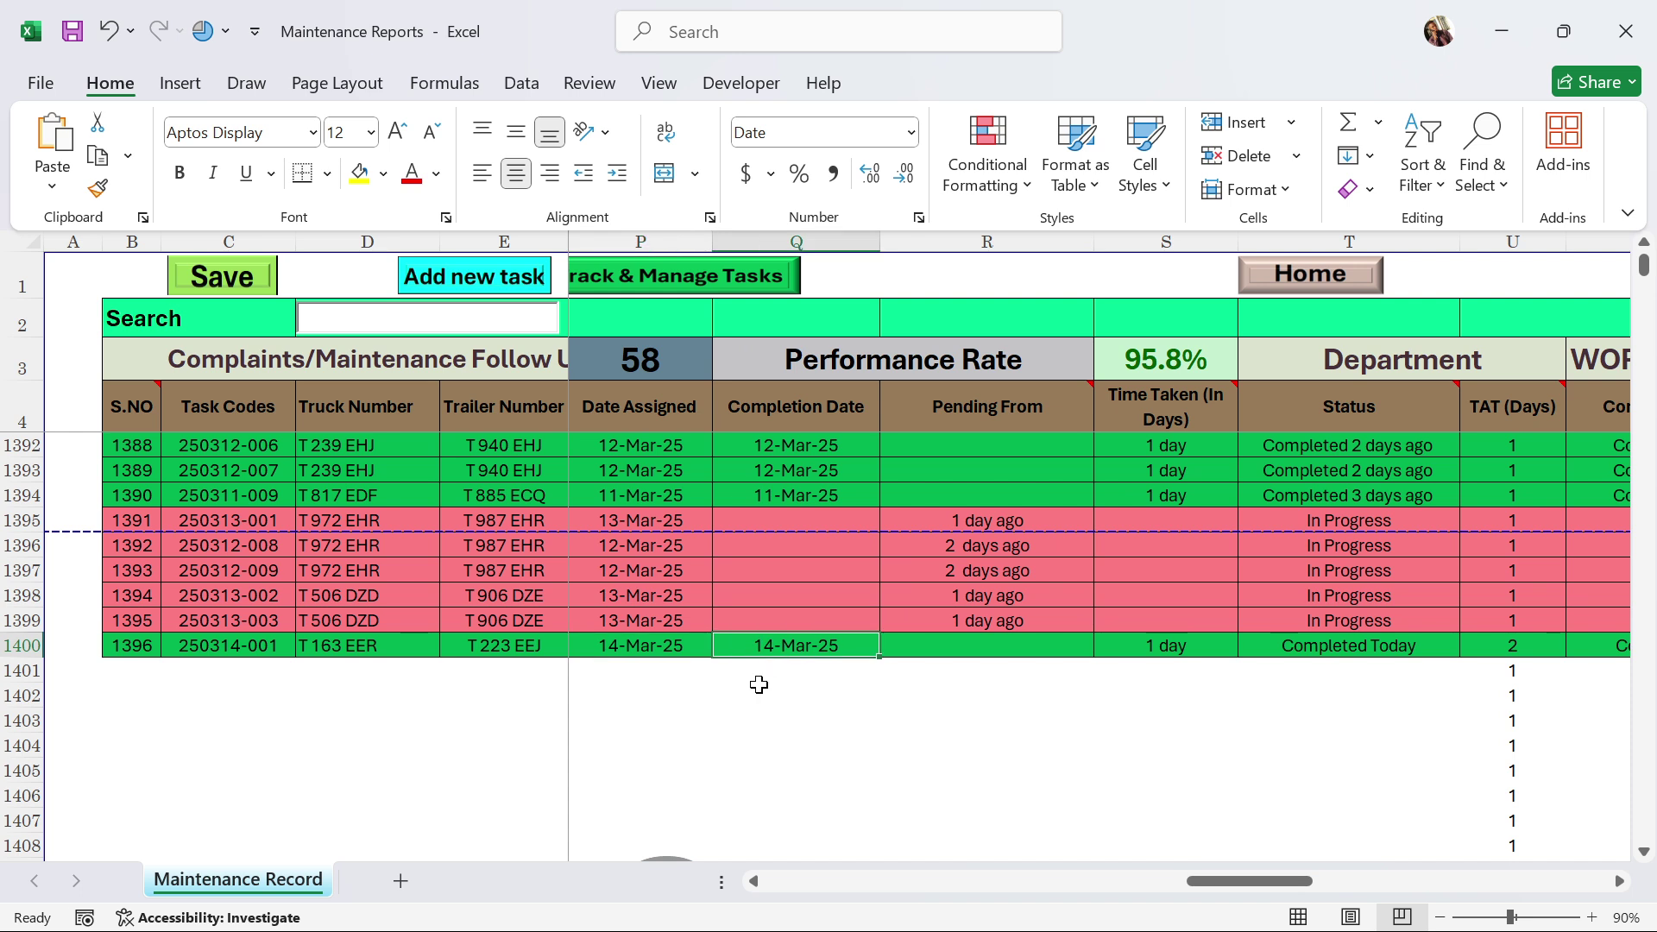
text(18)
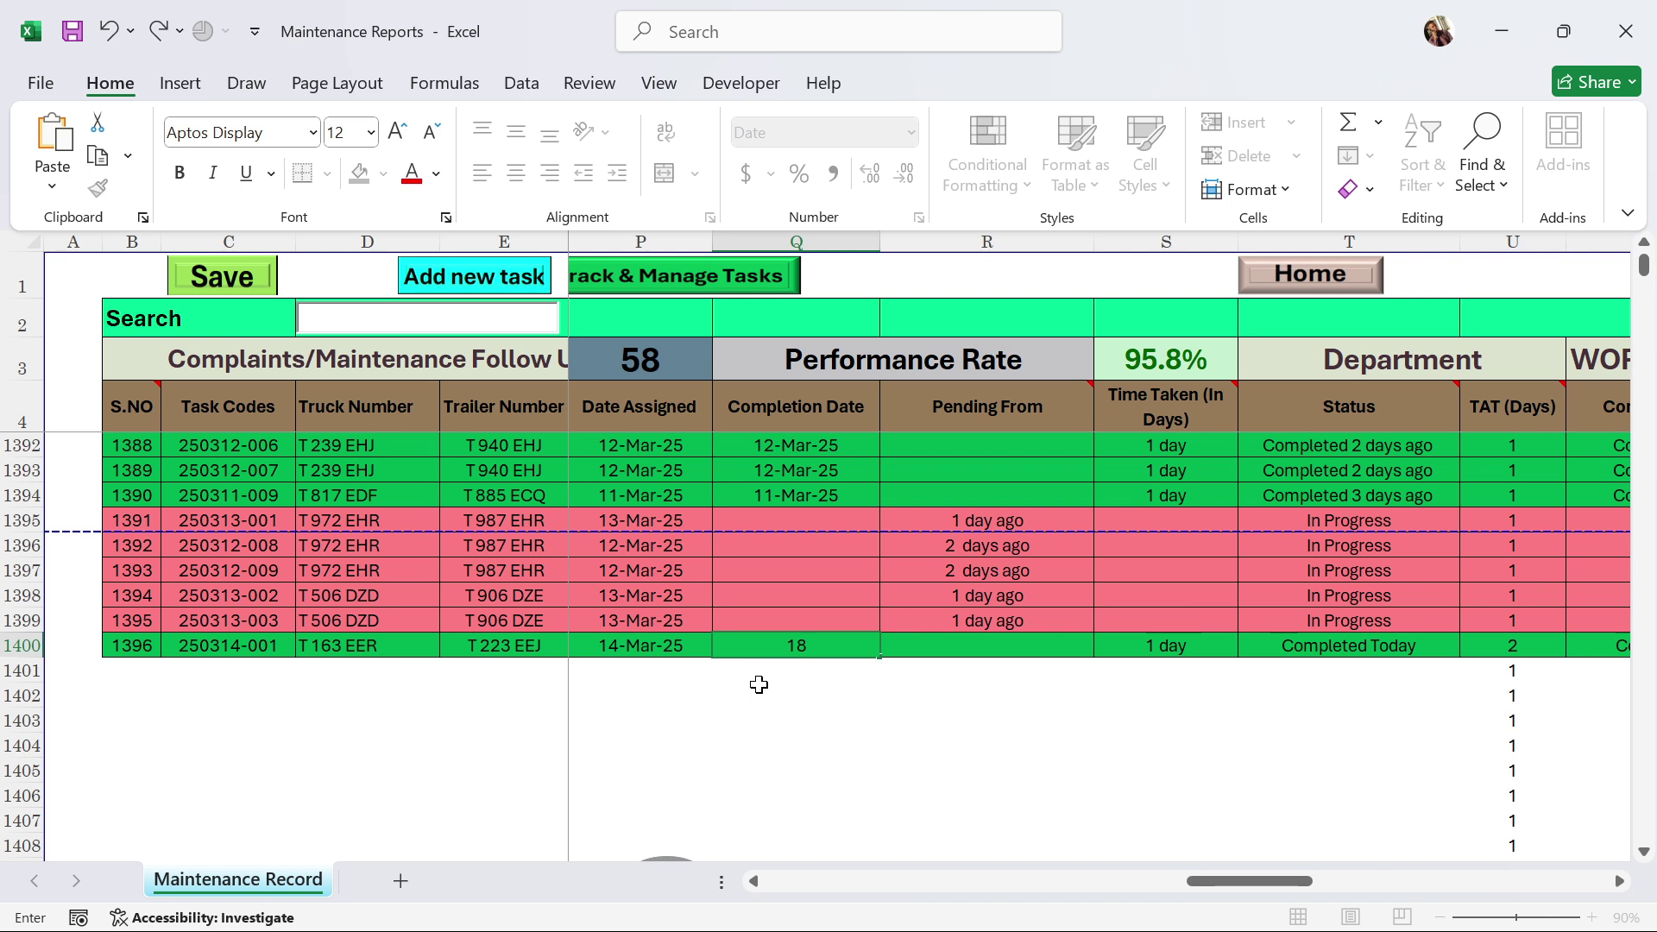
text( mar)
key(Return)
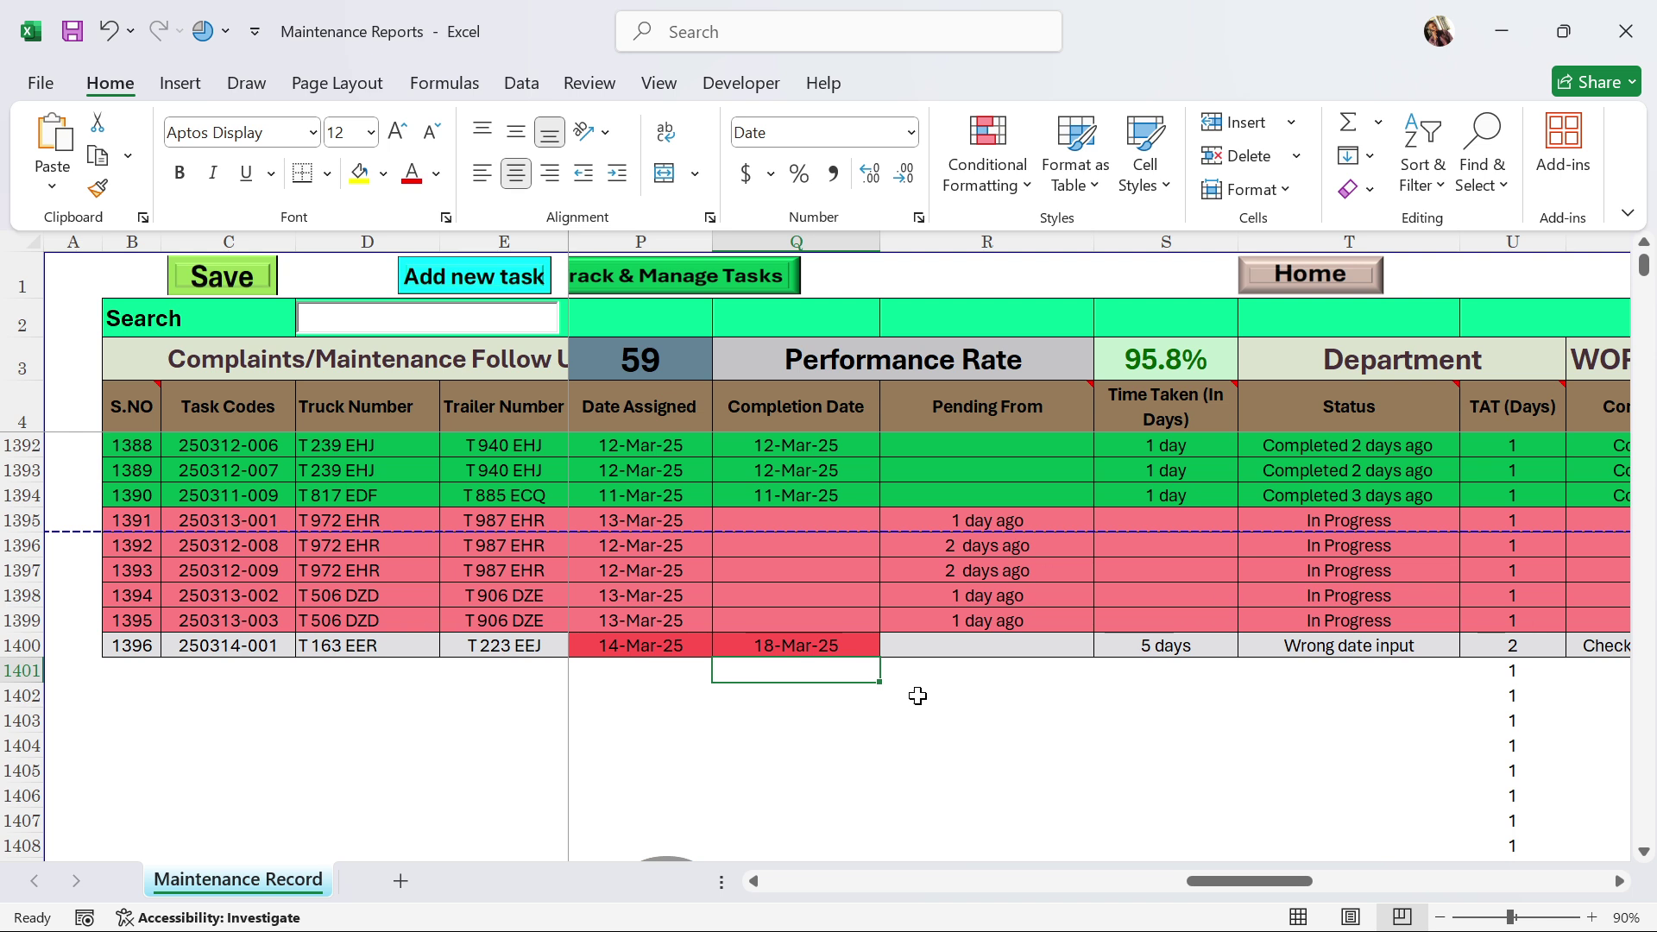
Set the completion date of row 1400 back to 14 mar.
click(817, 652)
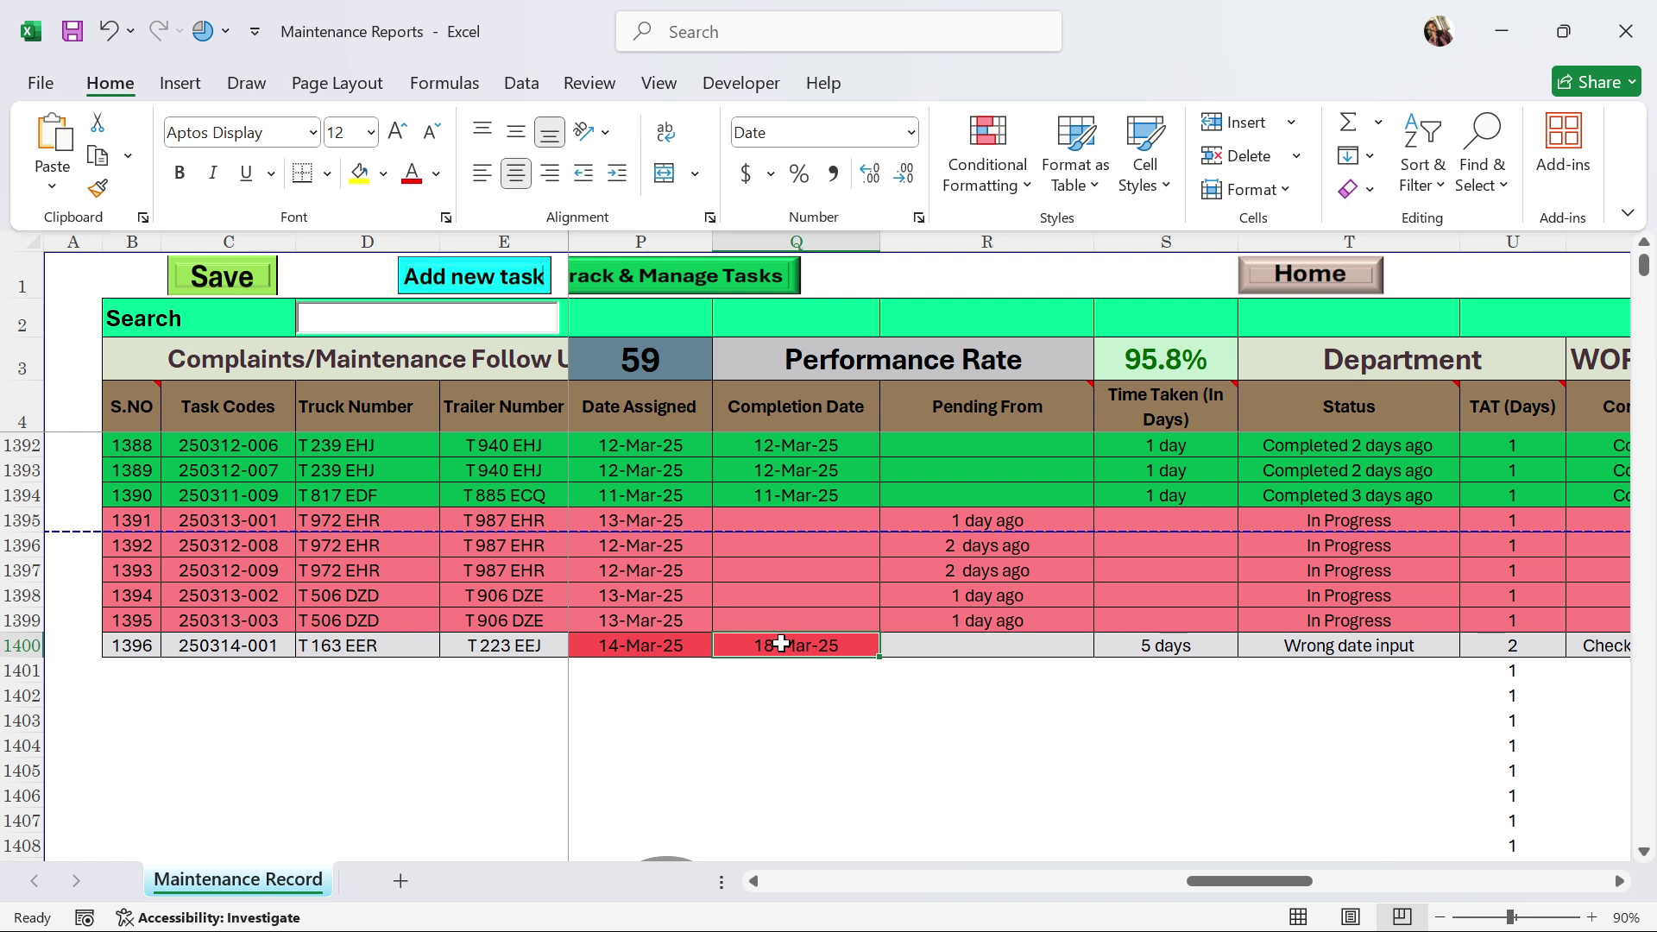
text(14 m)
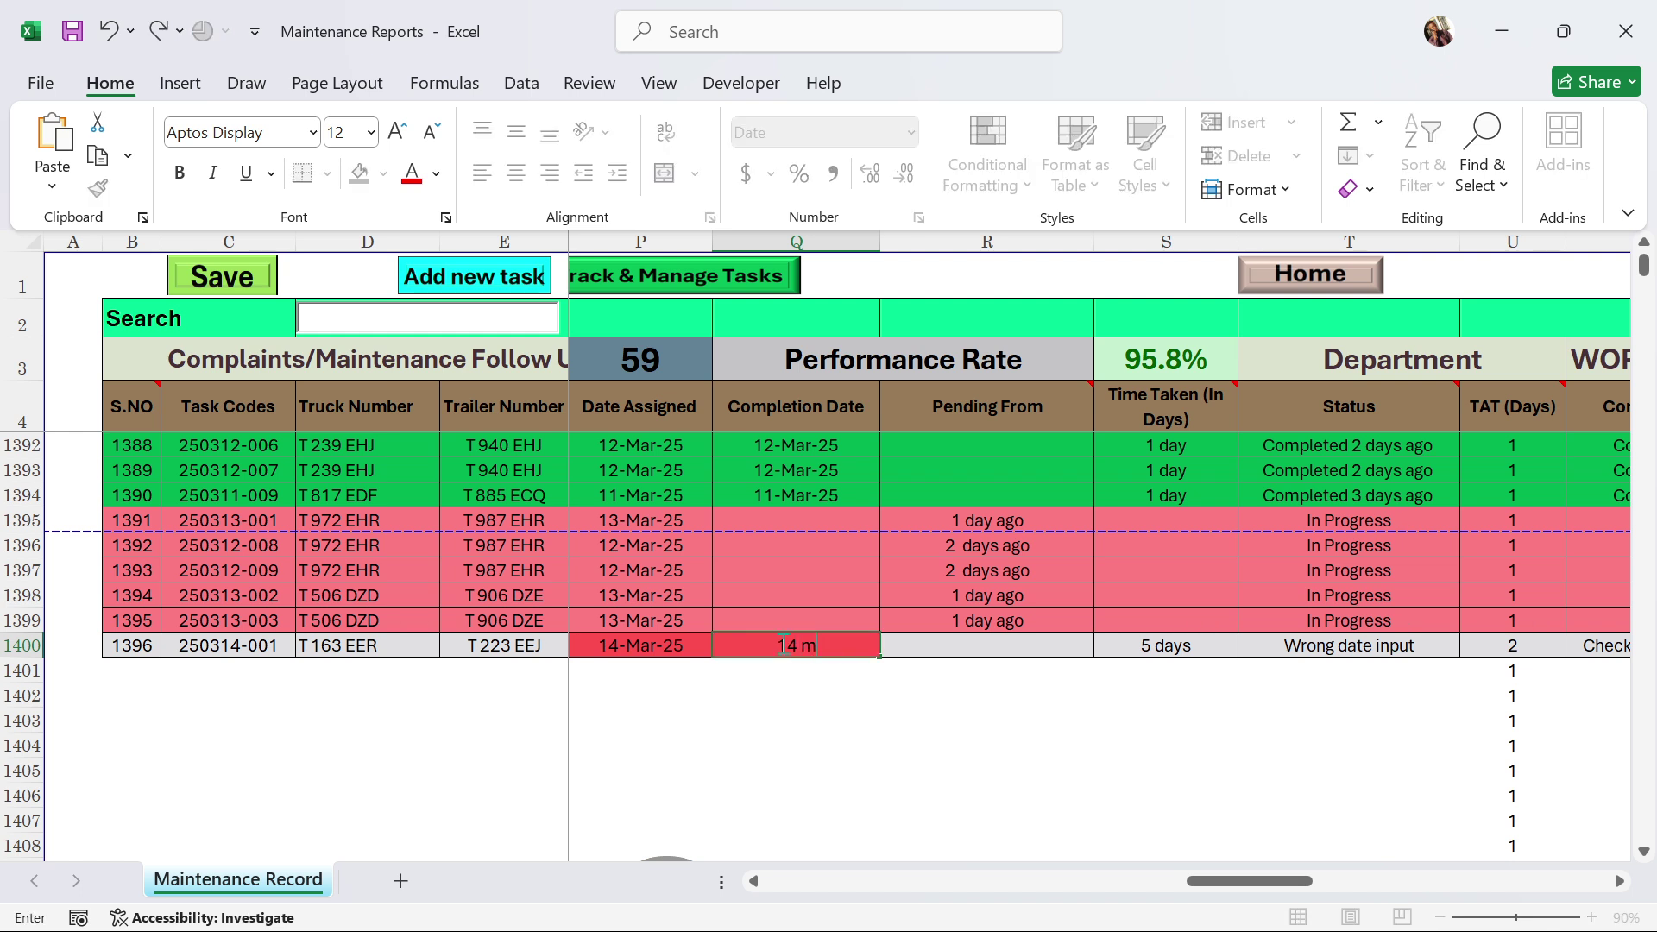
text(ar)
key(Return)
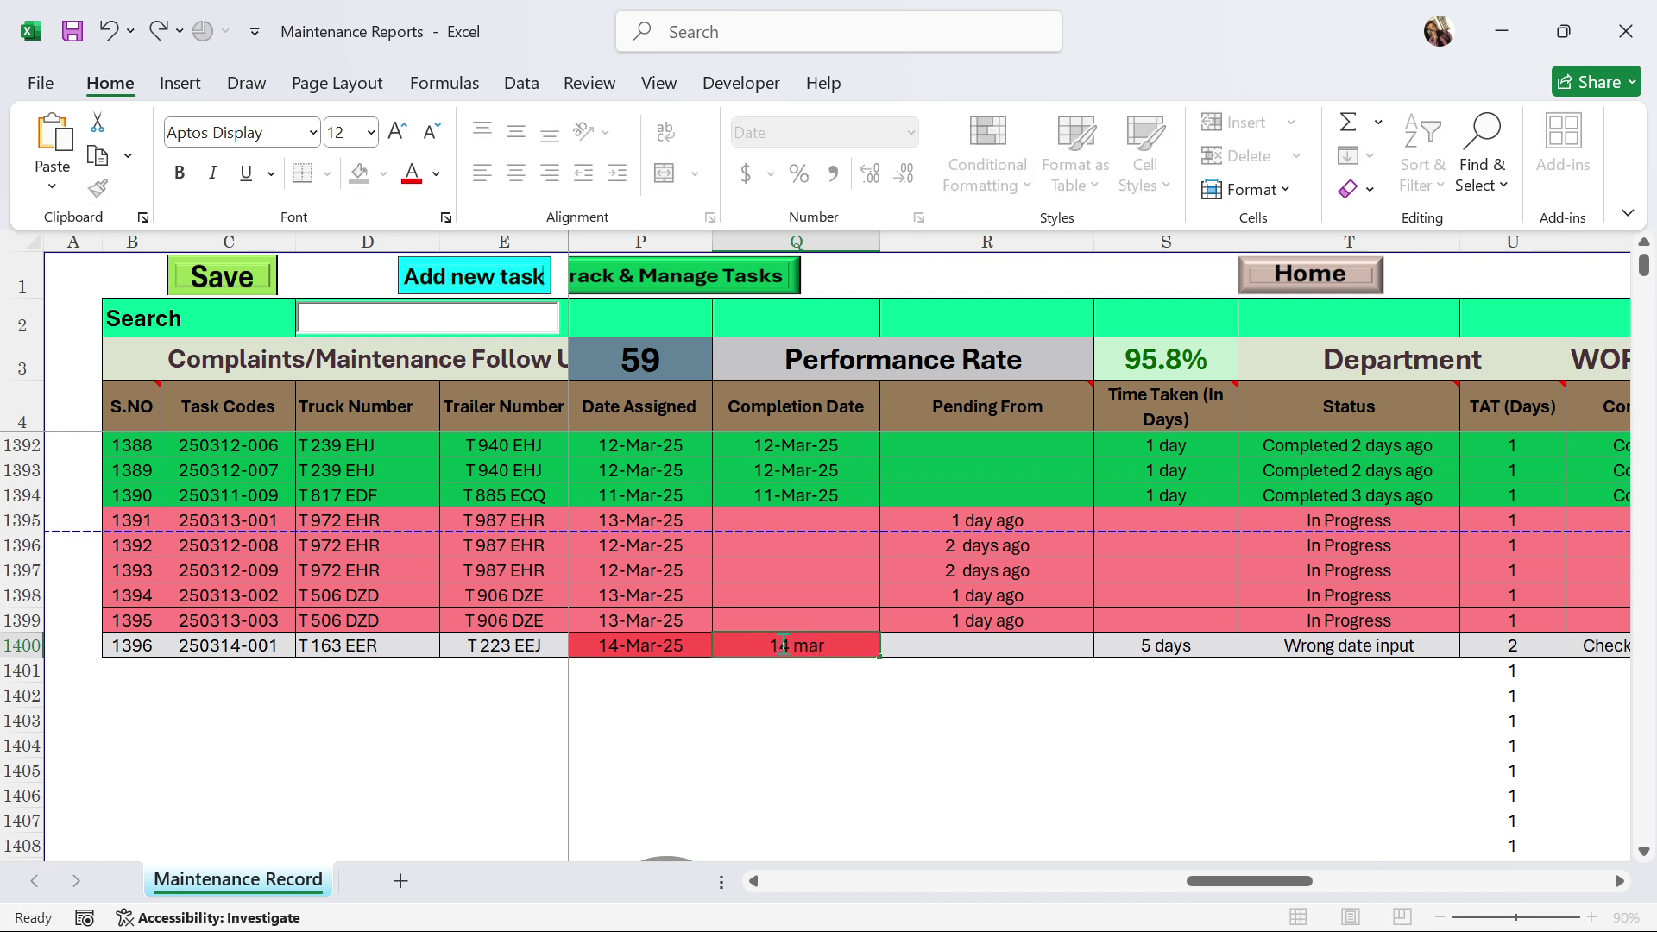
Set the date assigned of the task in row 1400 to 11 mar.
click(635, 645)
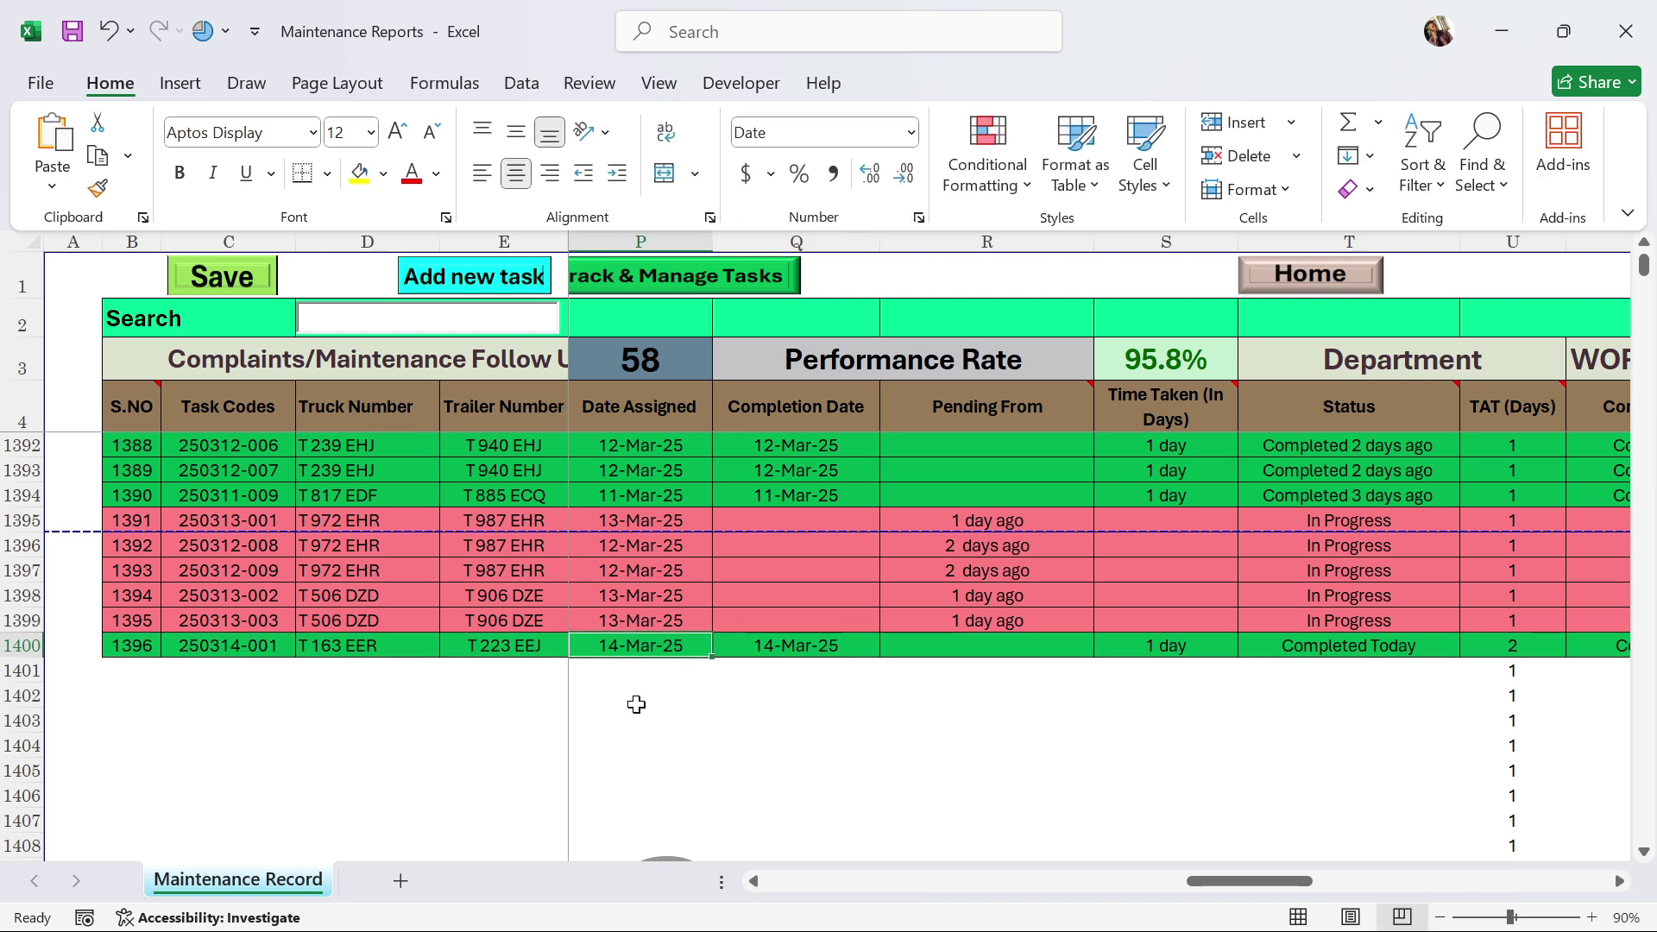
text(11 mar)
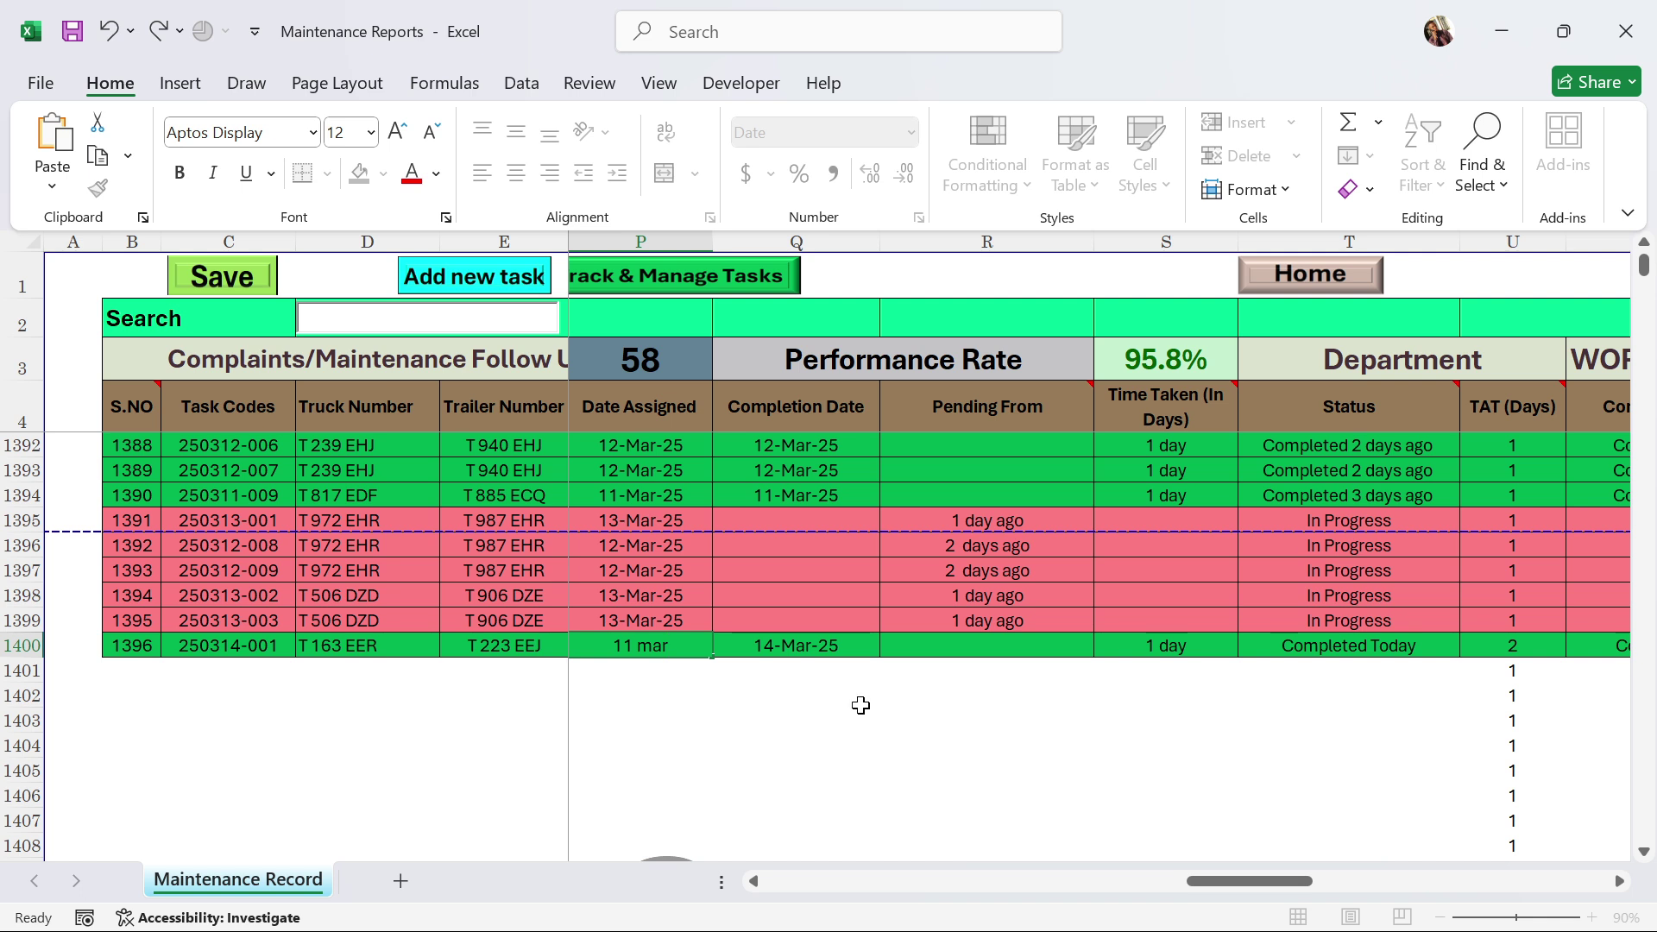
key(Return)
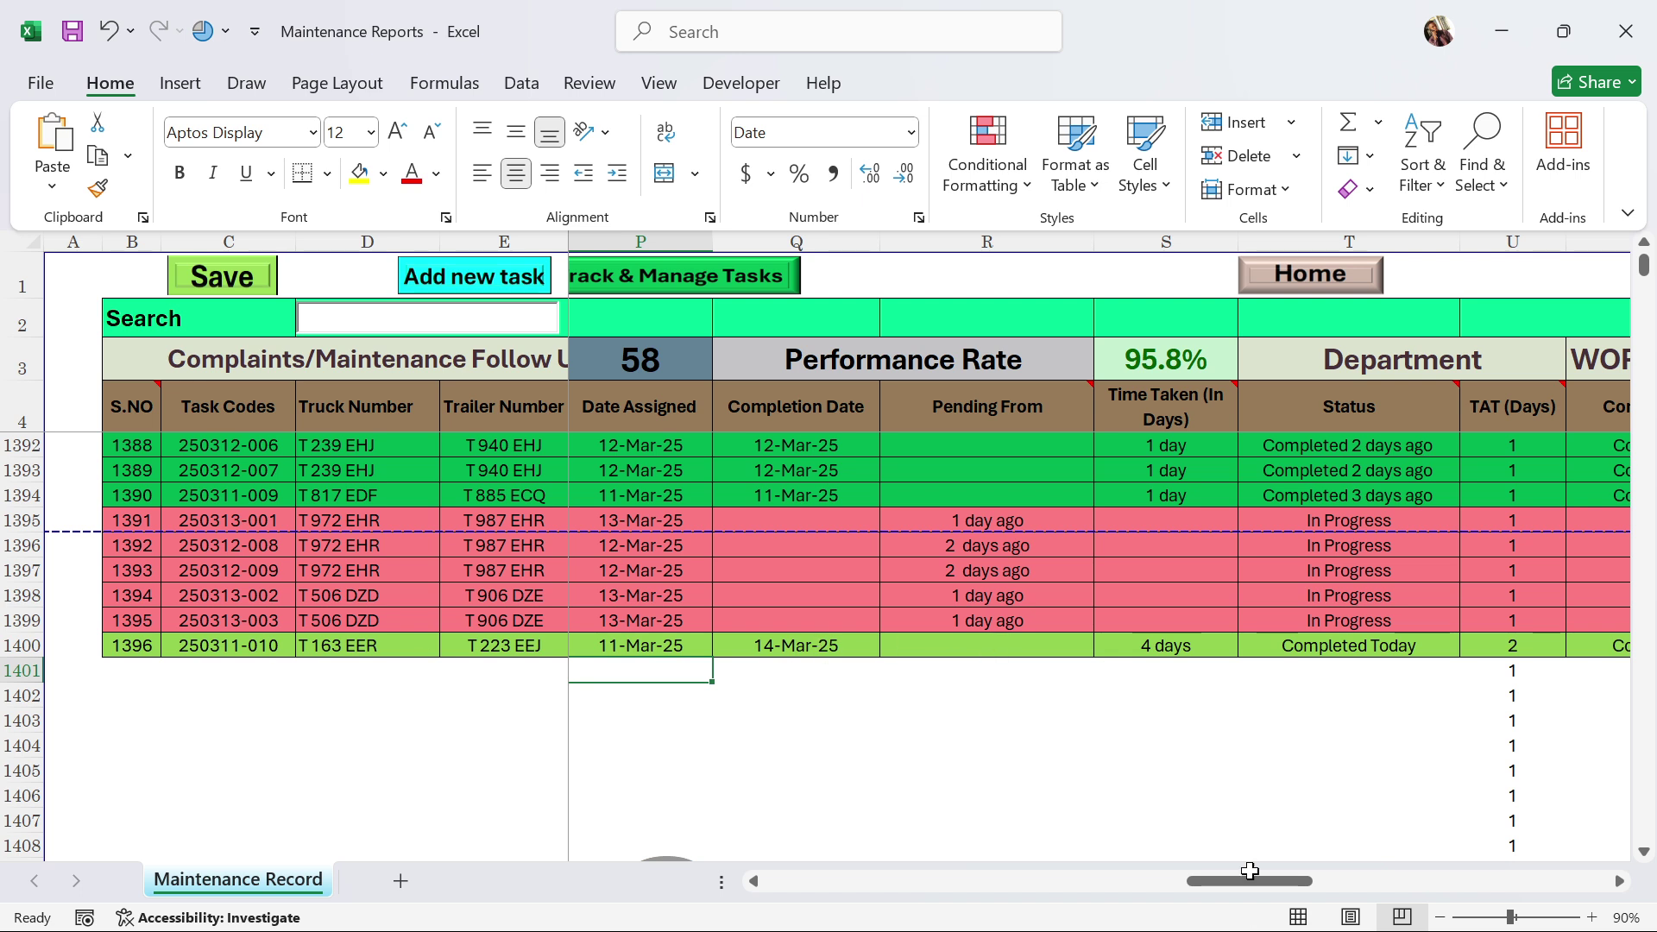
Enter "Rain and pass away of senior manager affected completion time" as the general remark for row 1400.
drag(1248, 880, 1398, 832)
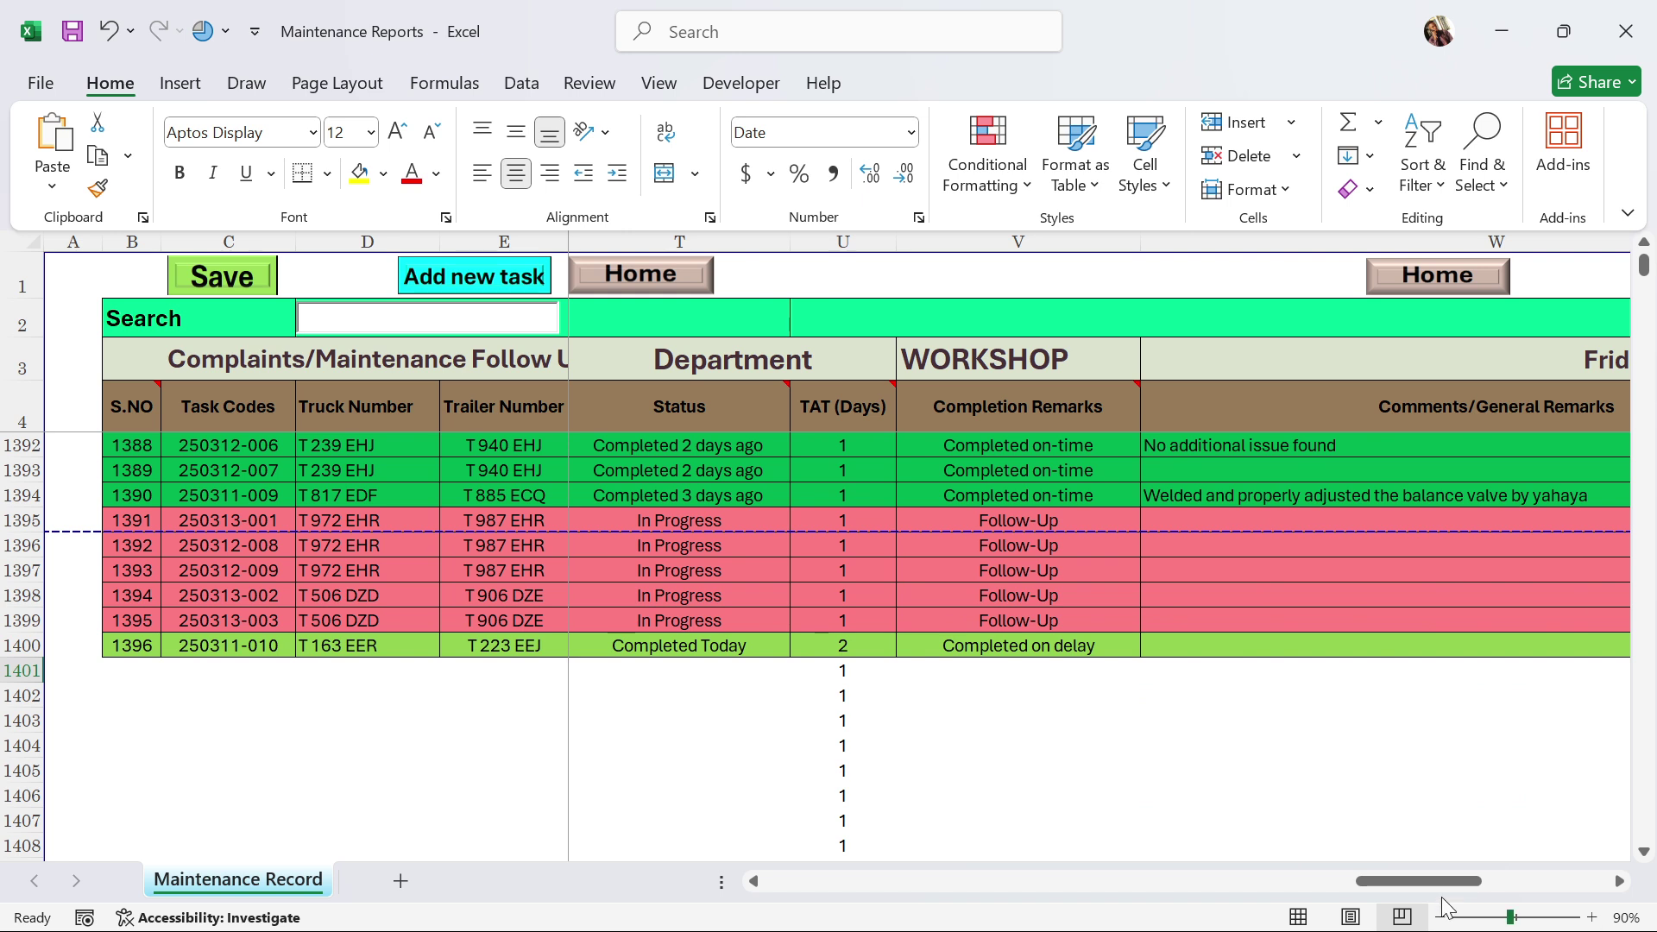
drag(1447, 882, 1360, 889)
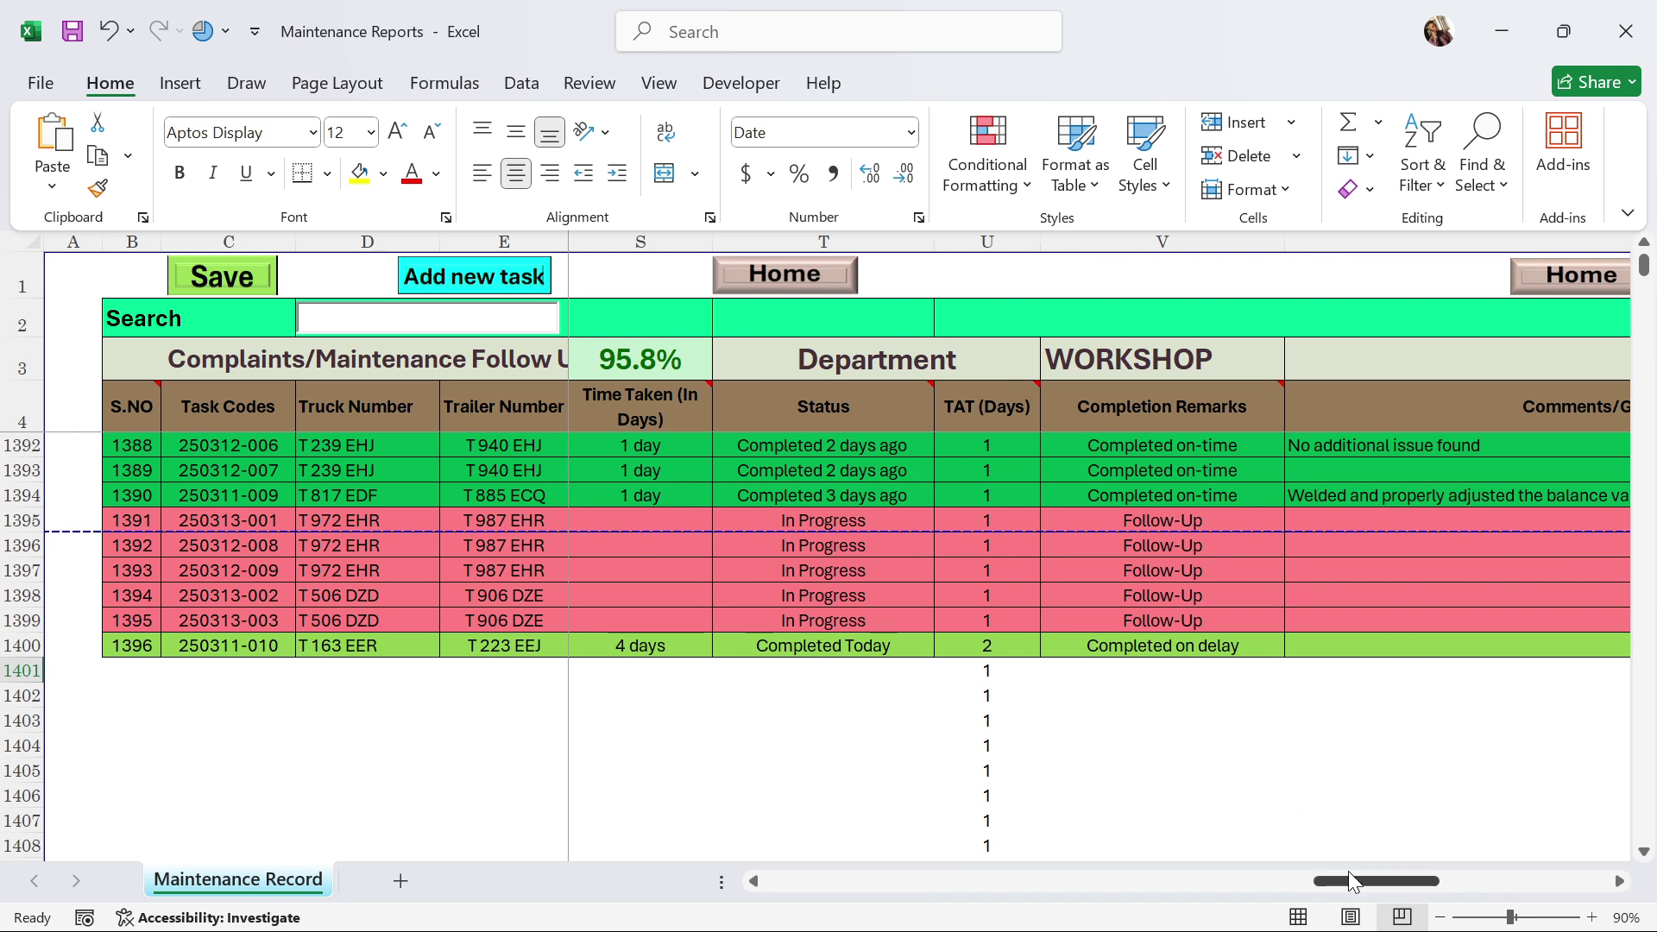
click(1354, 652)
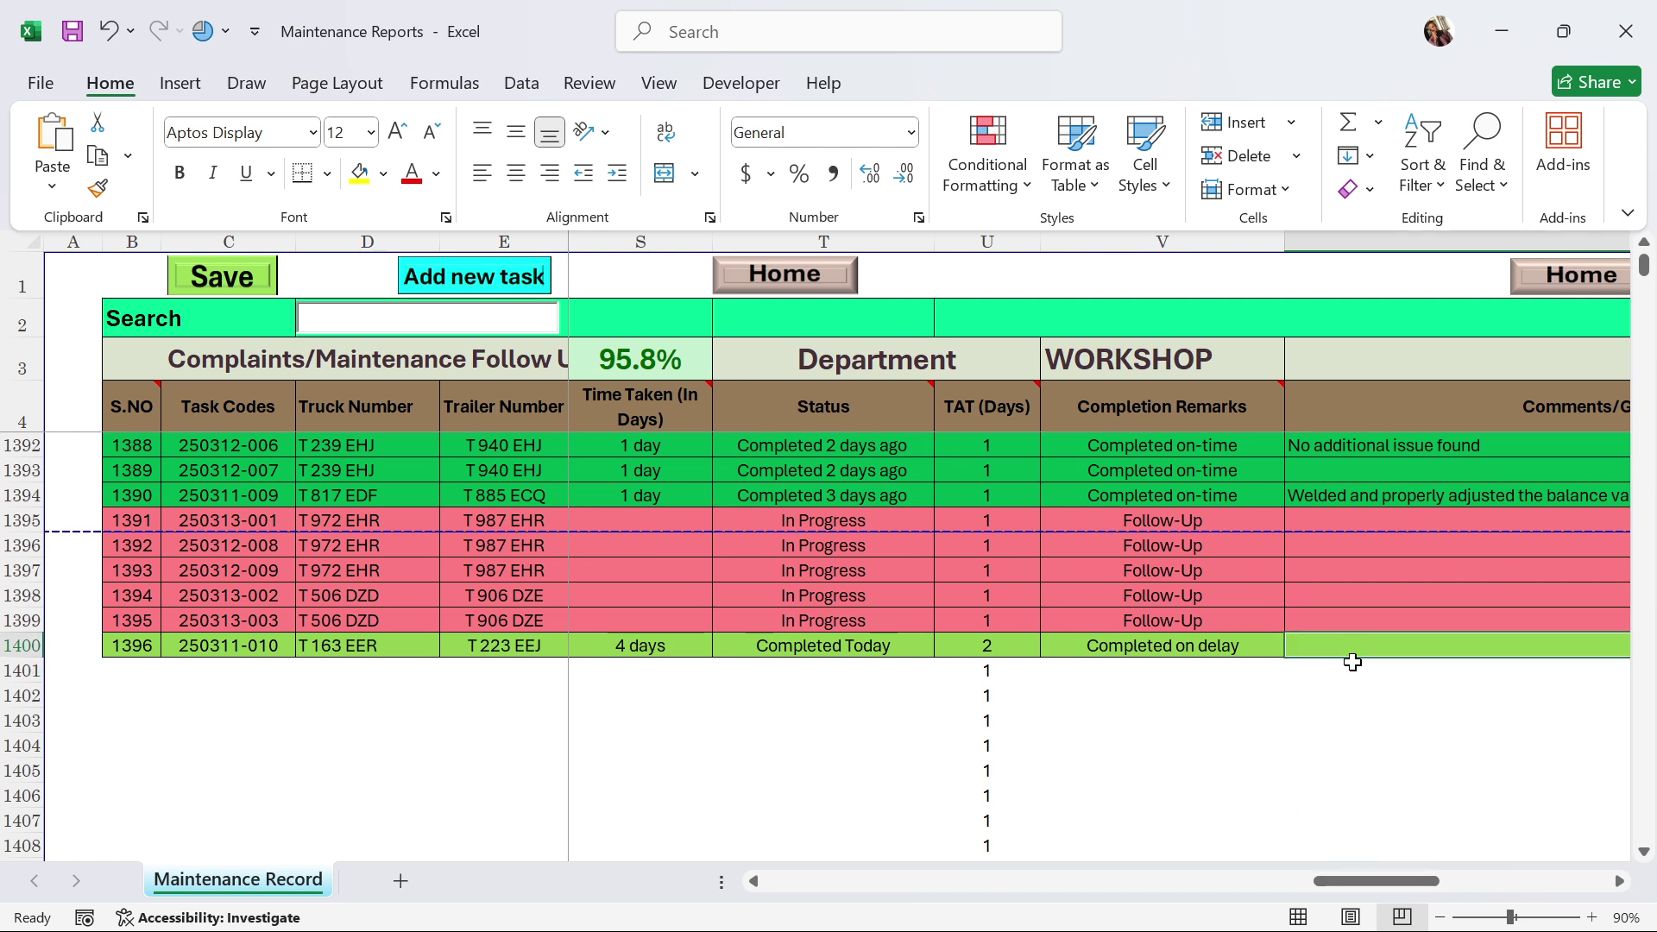
text(Rain)
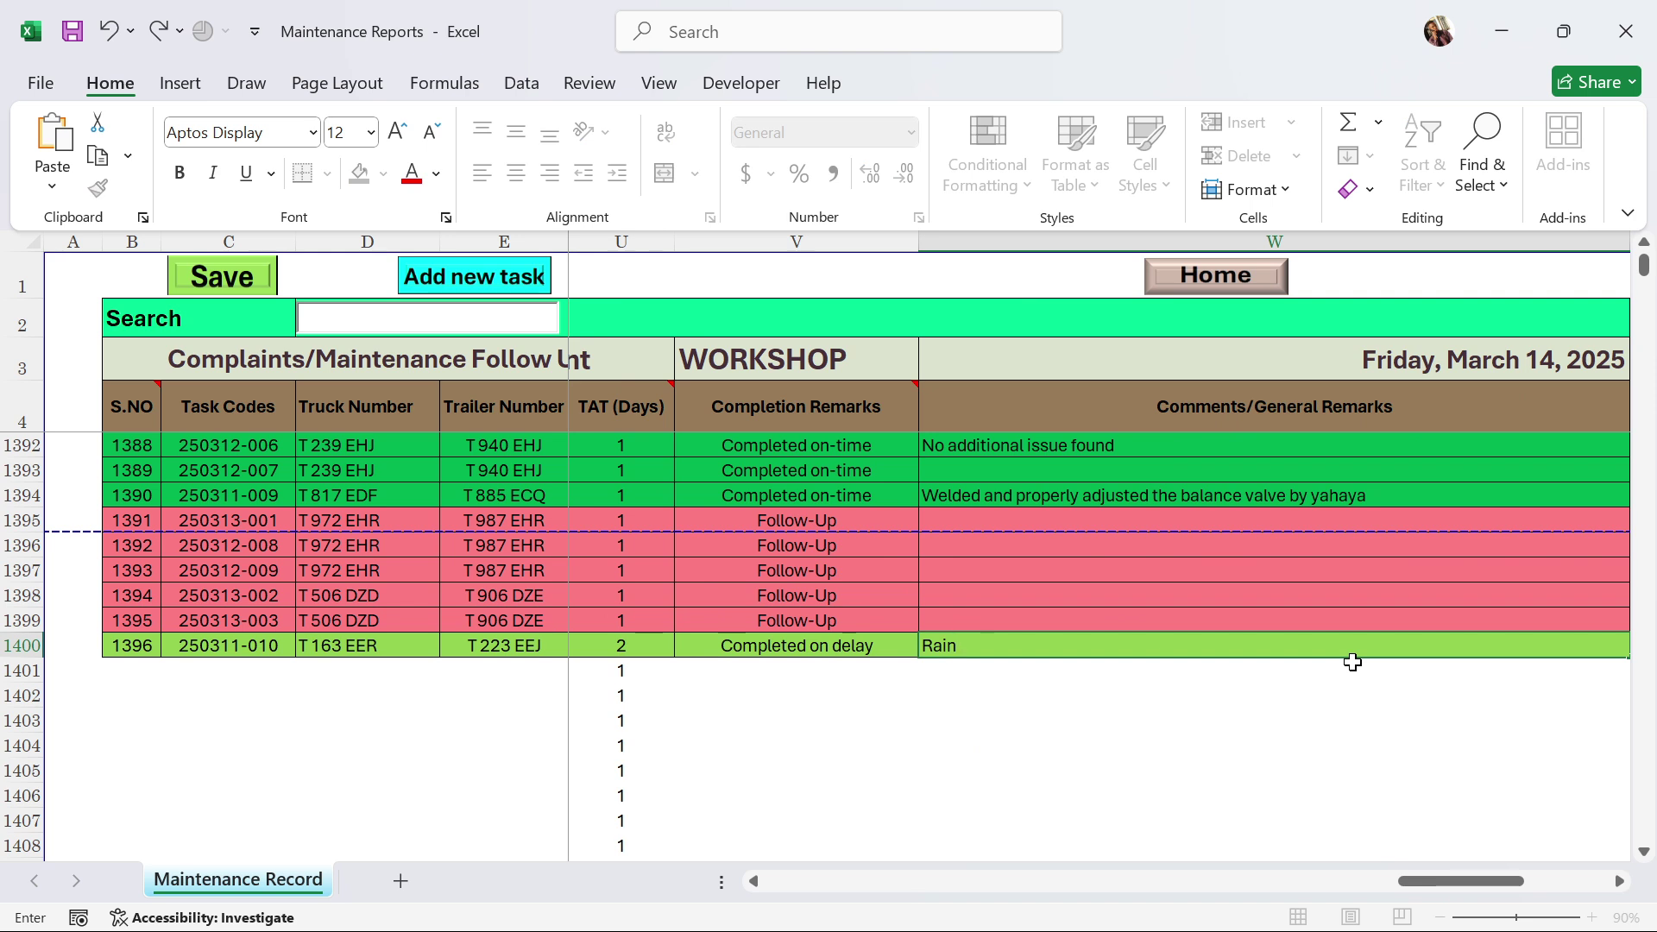
text(y)
key(BackSpace)
text(and pass away of sen)
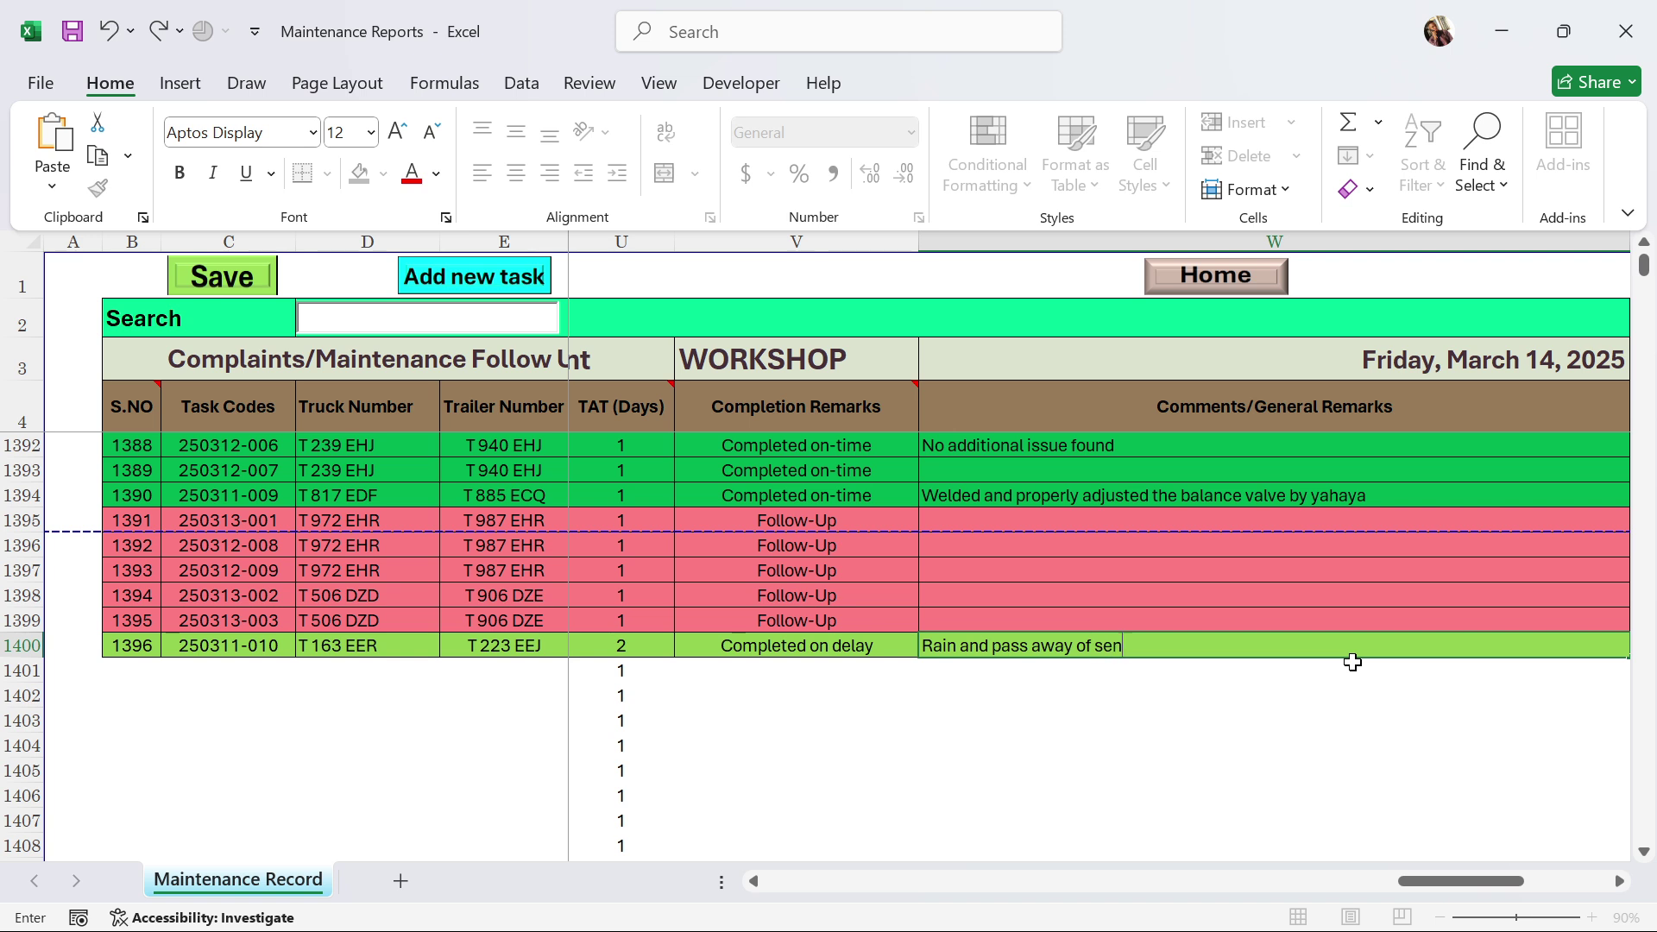
text(iou)
text(r manager)
text( affected)
text( co)
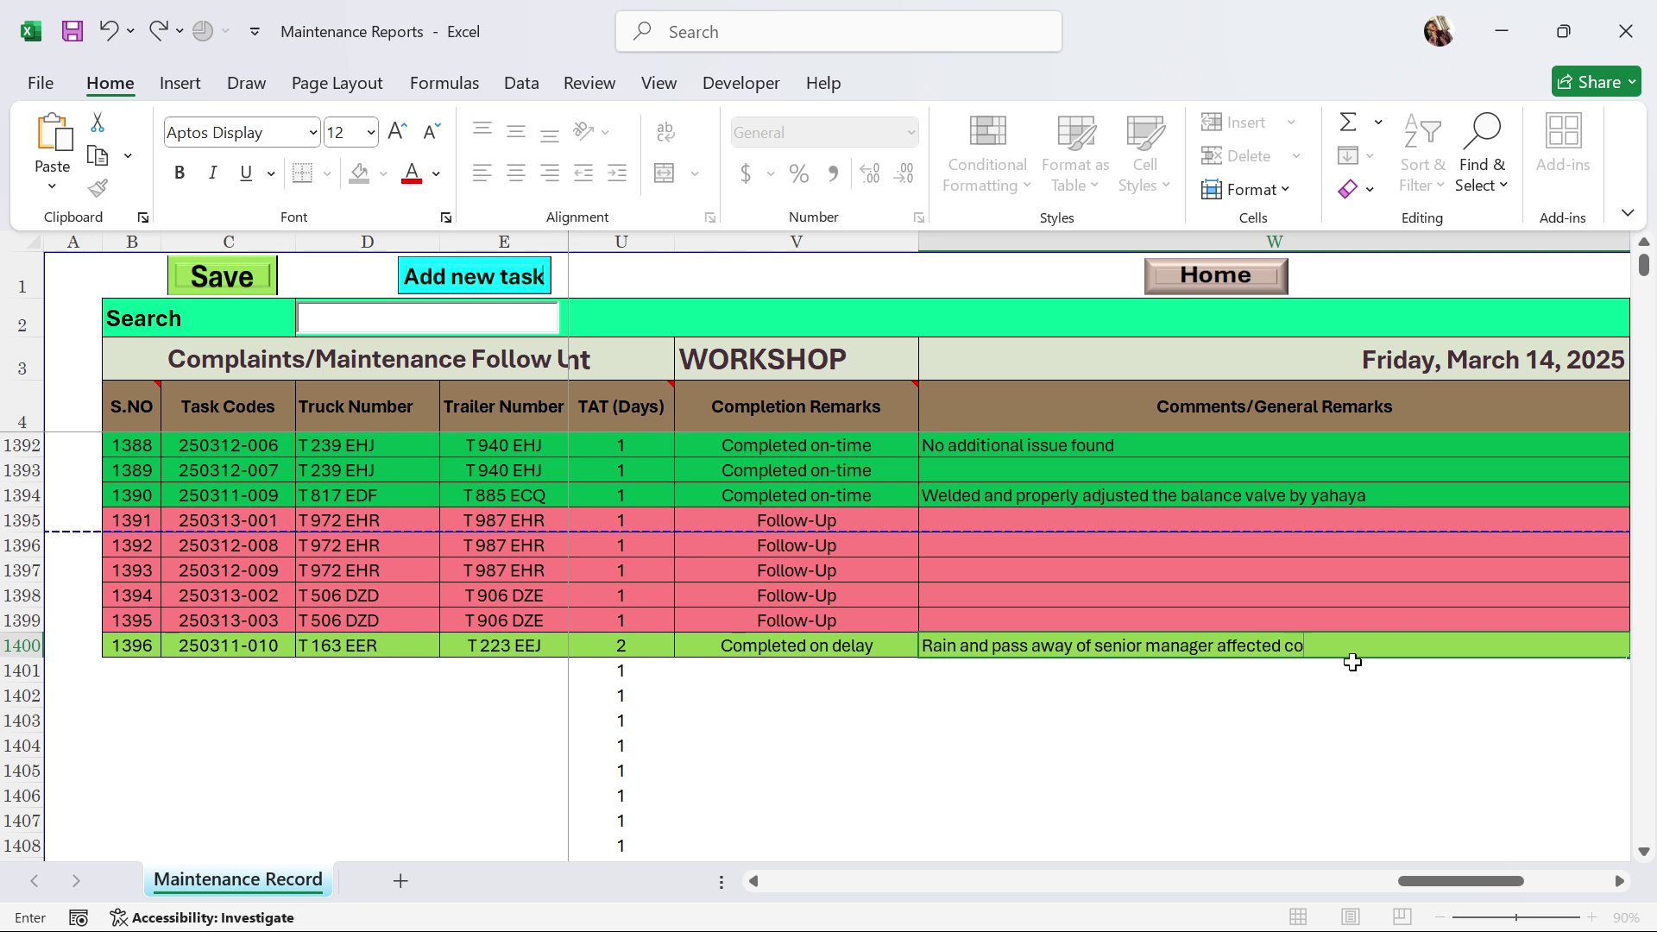
text(mpletion time)
key(Return)
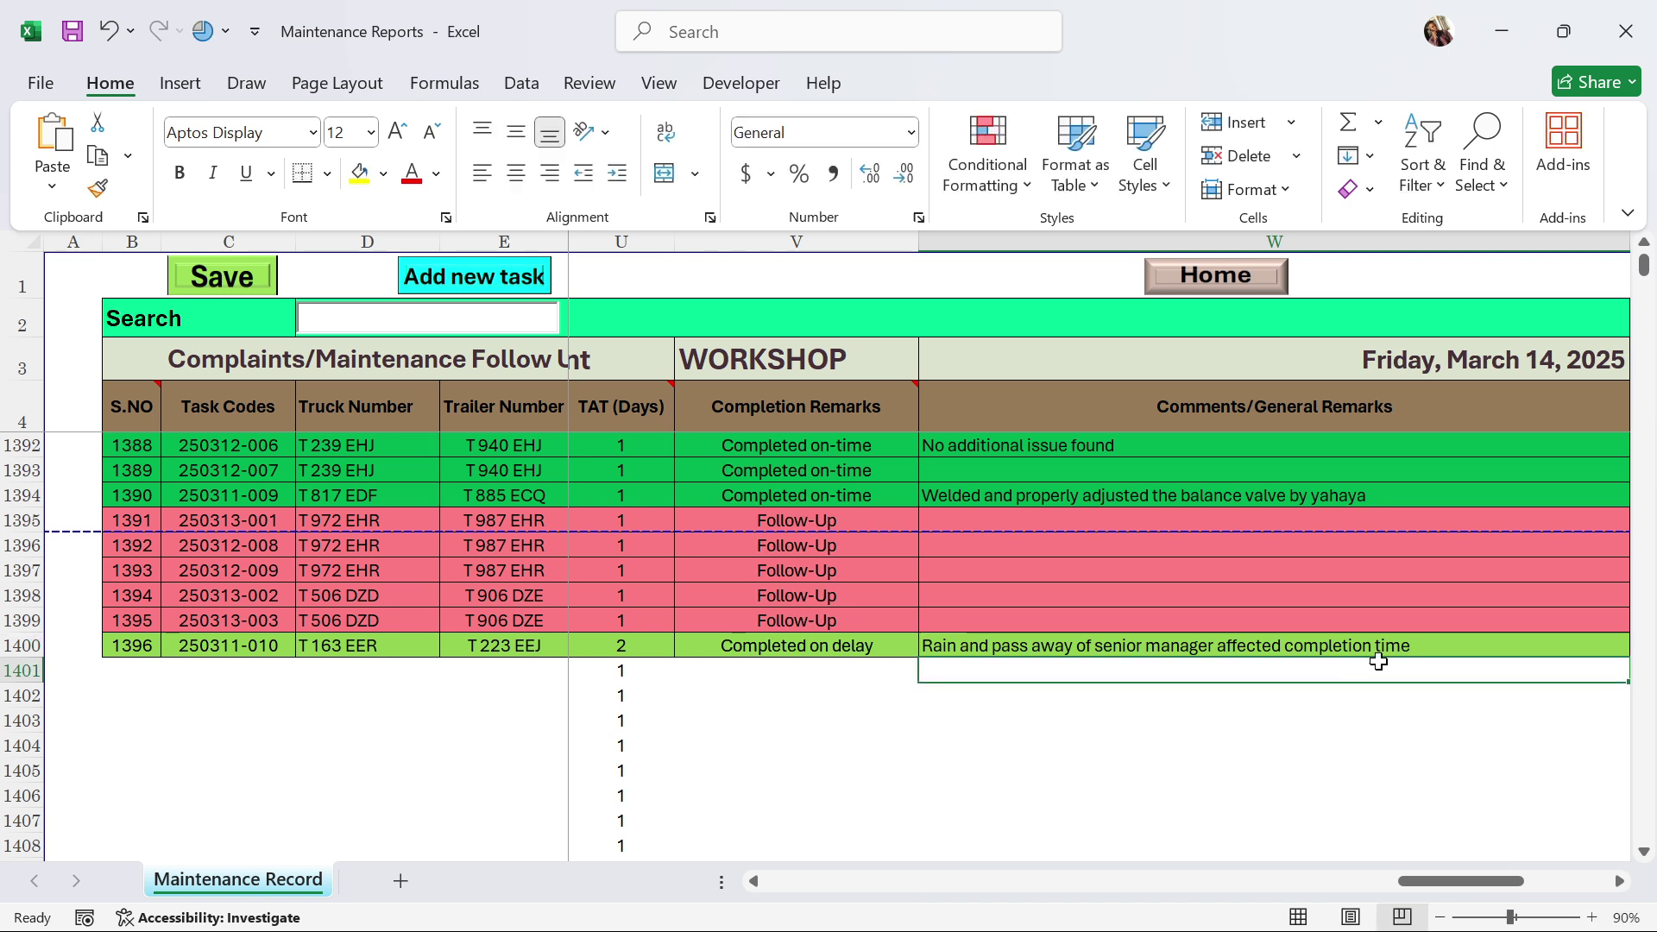
Replace the general remark in row 1400 with "We found defective pump and turbocharger and replaced with the new ones".
click(1458, 637)
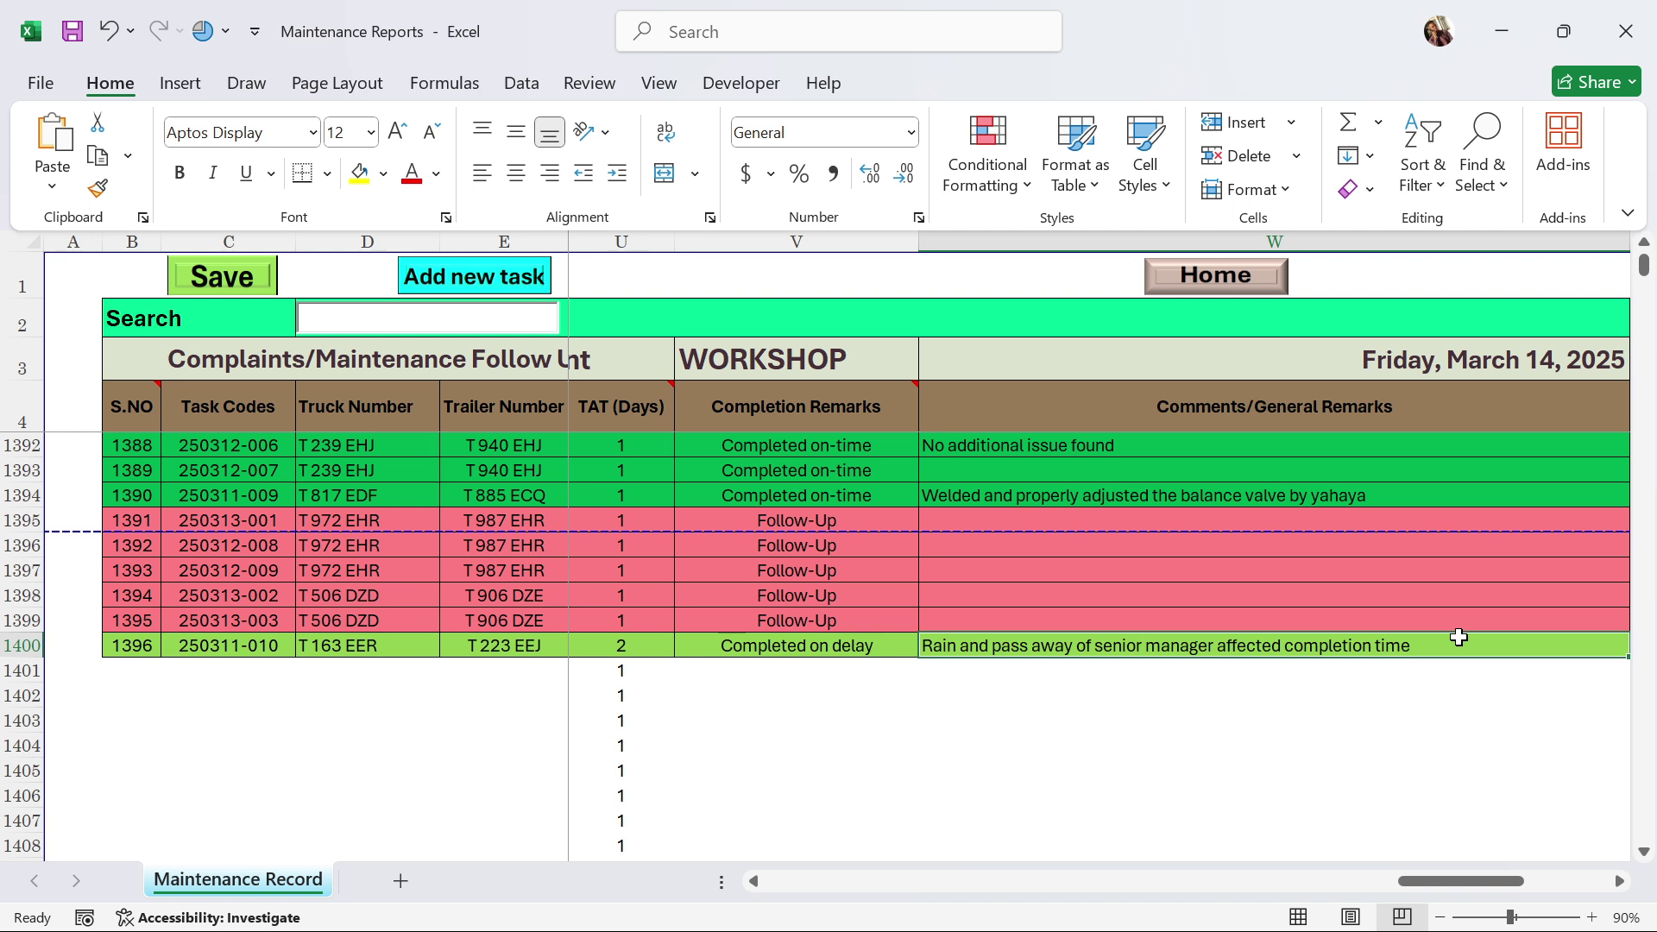
key(BackSpace)
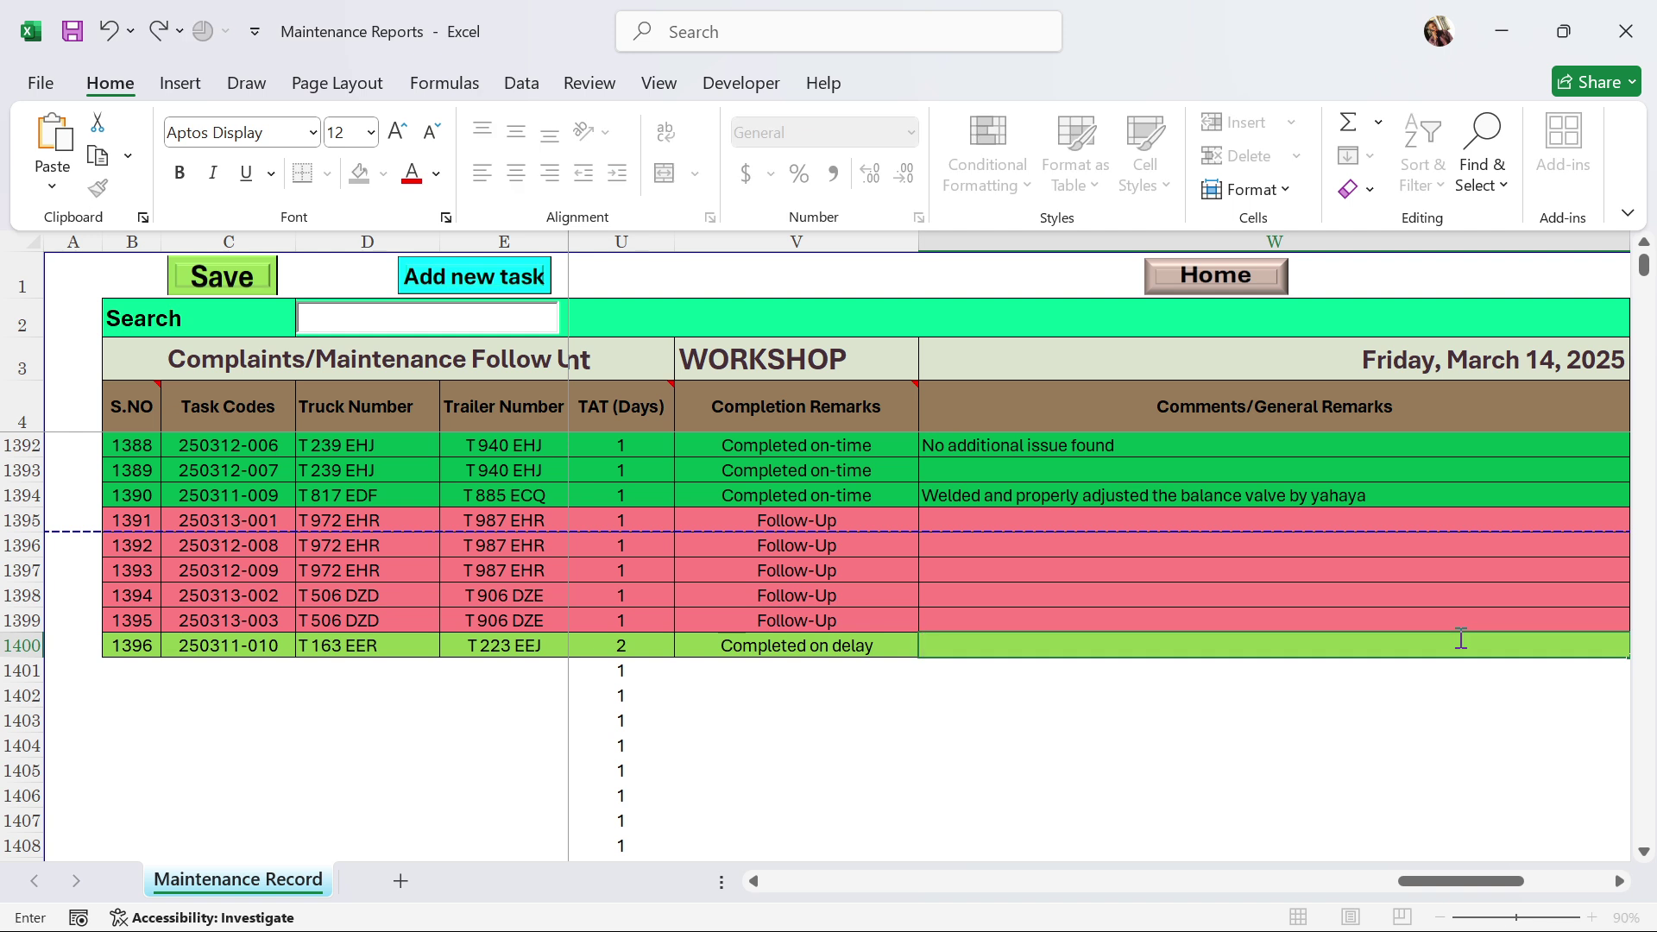
text(We found defective pu)
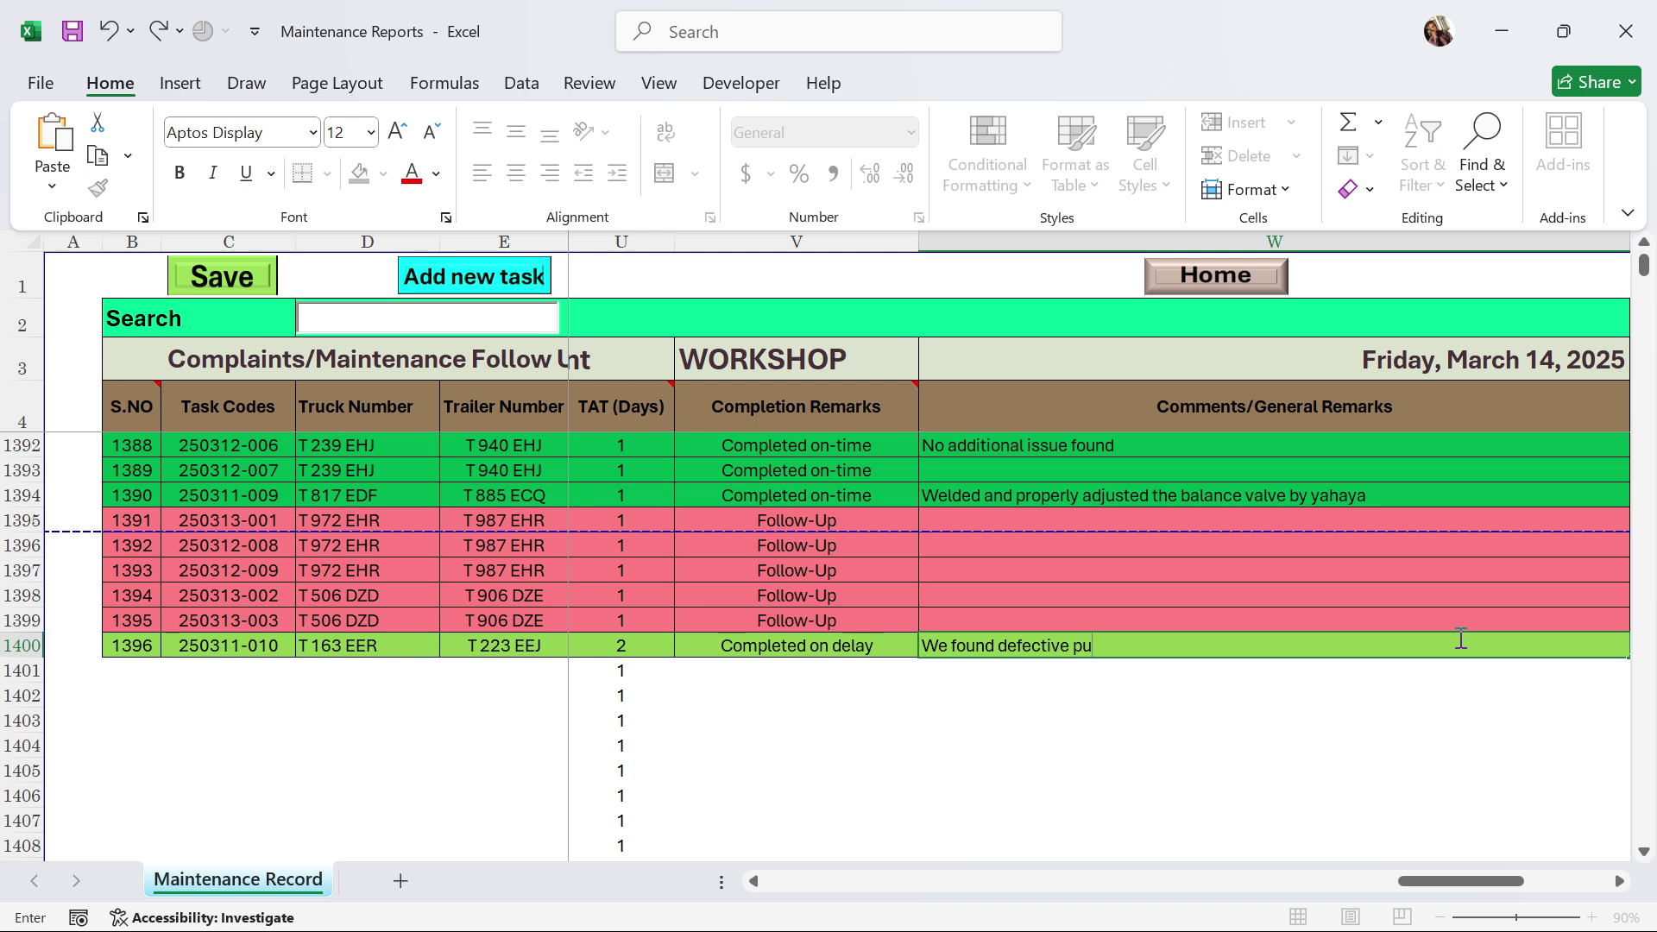
text(mp and turbocharger and re)
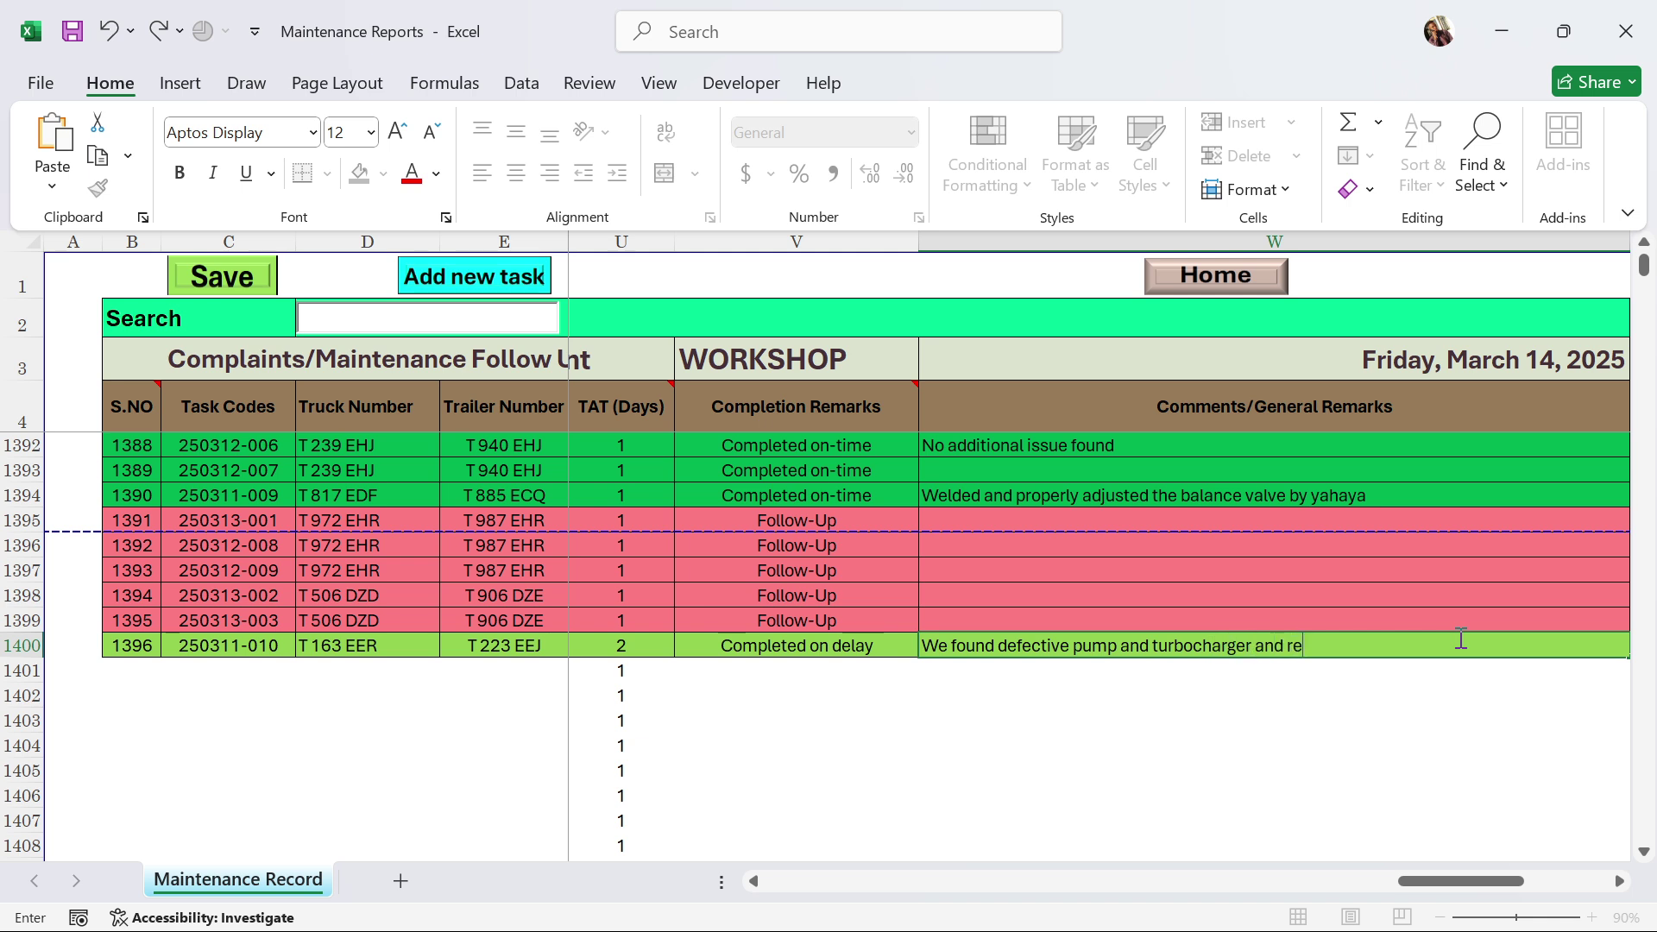
text(placed with the new ones)
key(ctrl+Return)
key(Return)
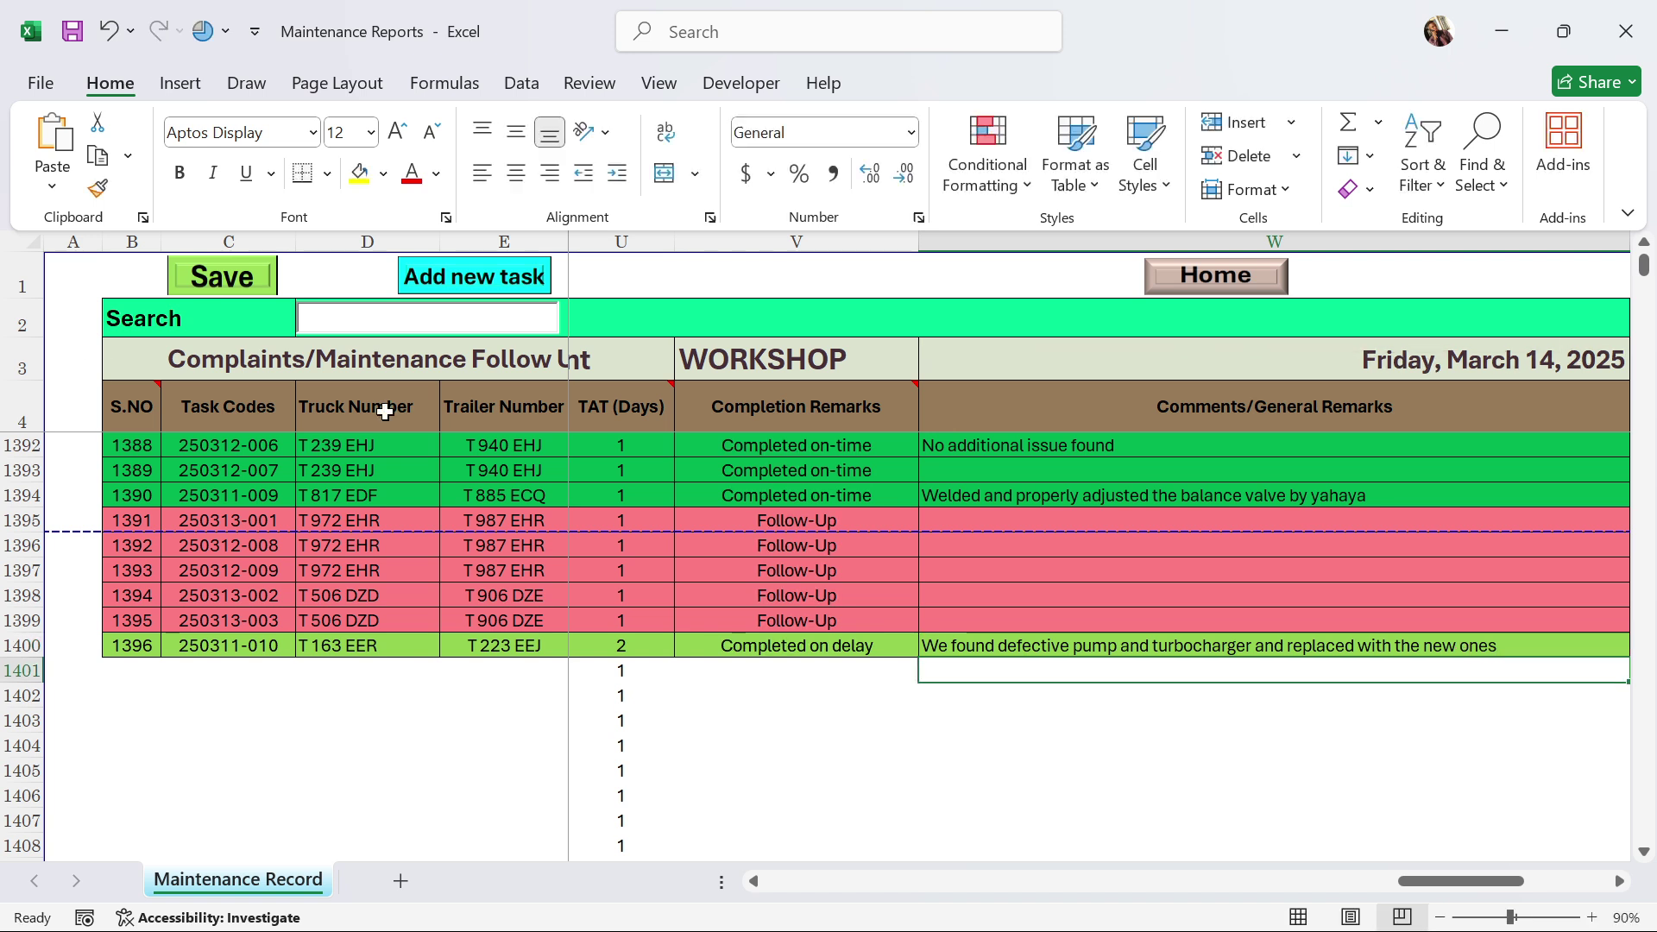
Save the maintenance record and go through the home page to the Track & Manage Tasks sheet.
click(225, 289)
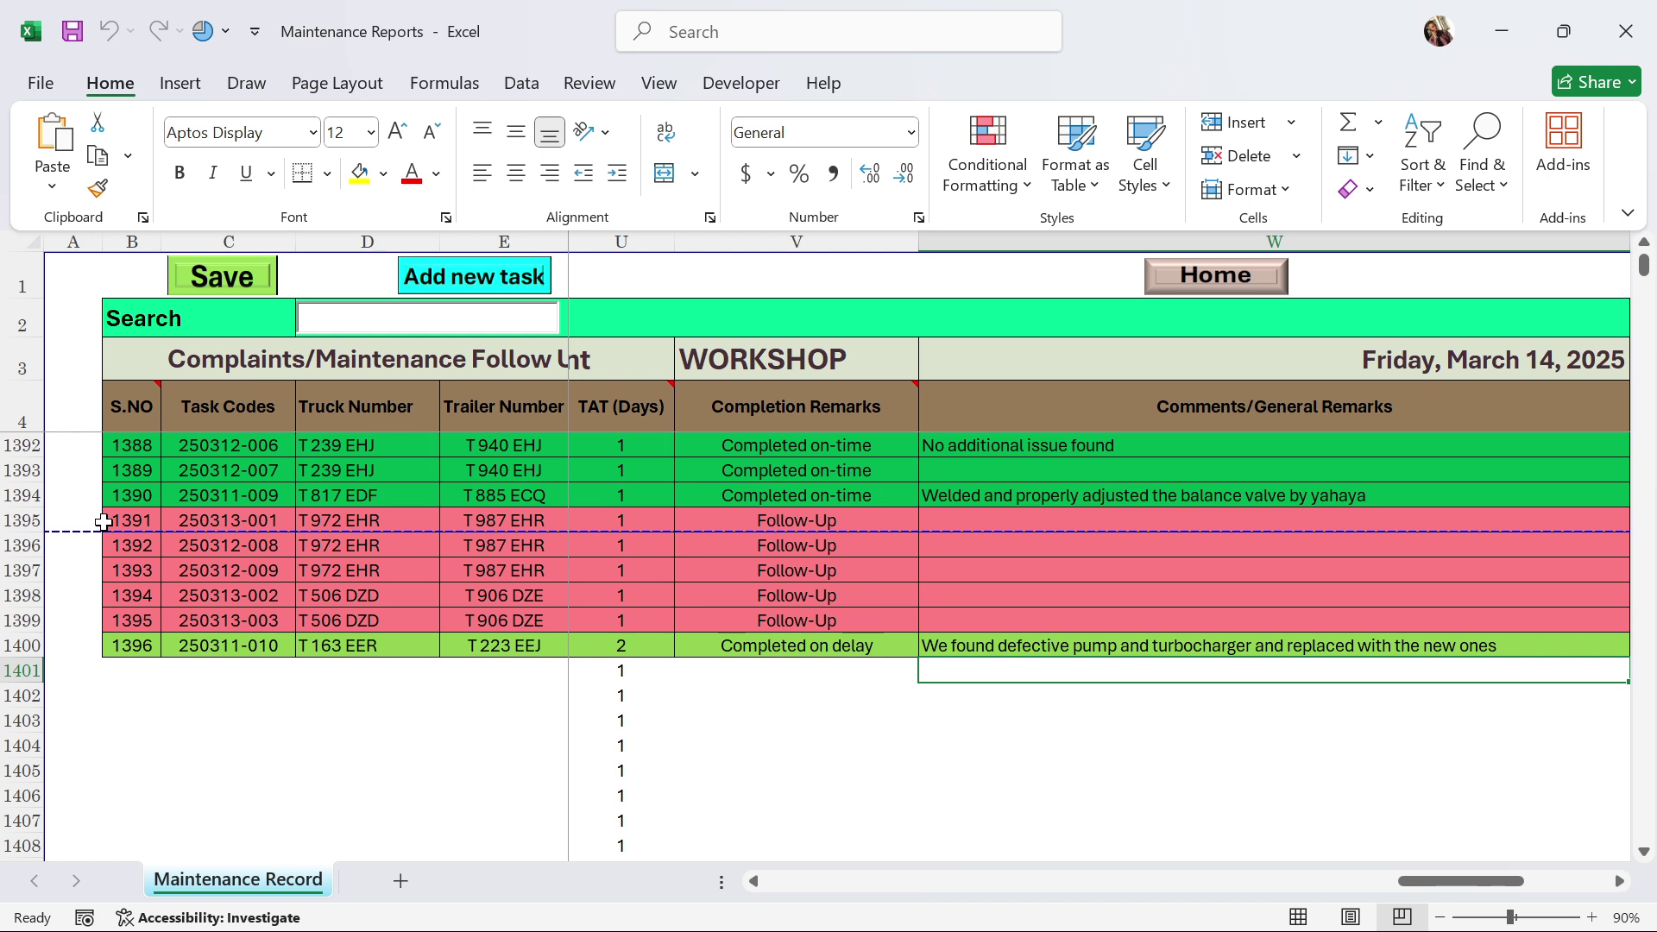
click(1208, 289)
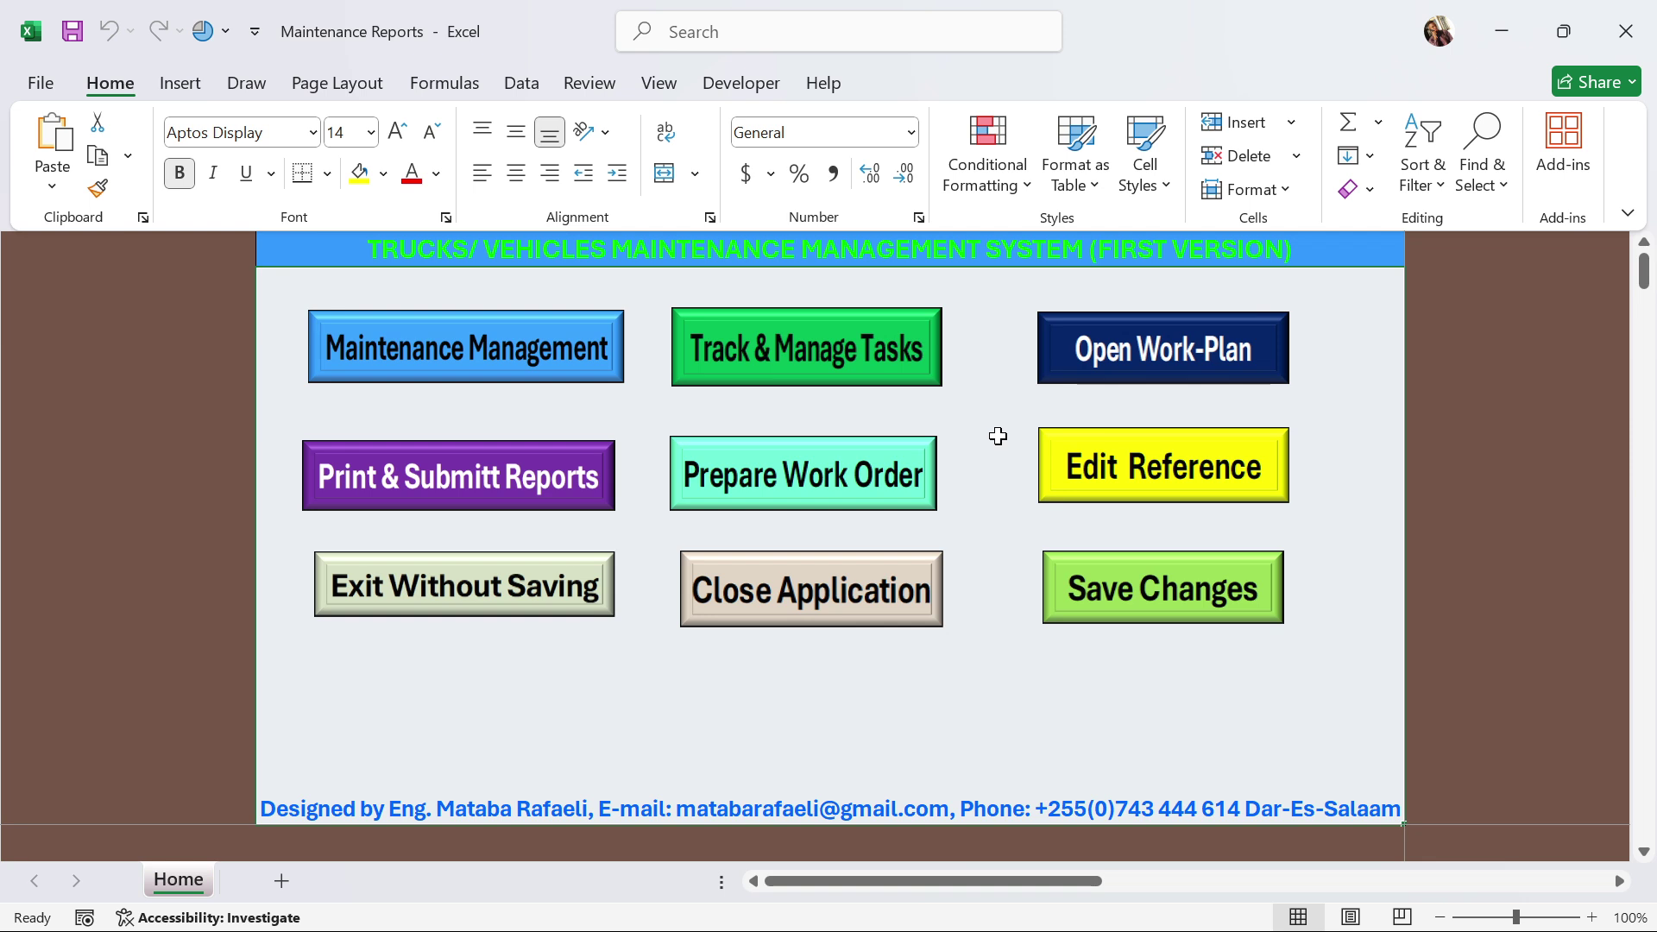
click(755, 383)
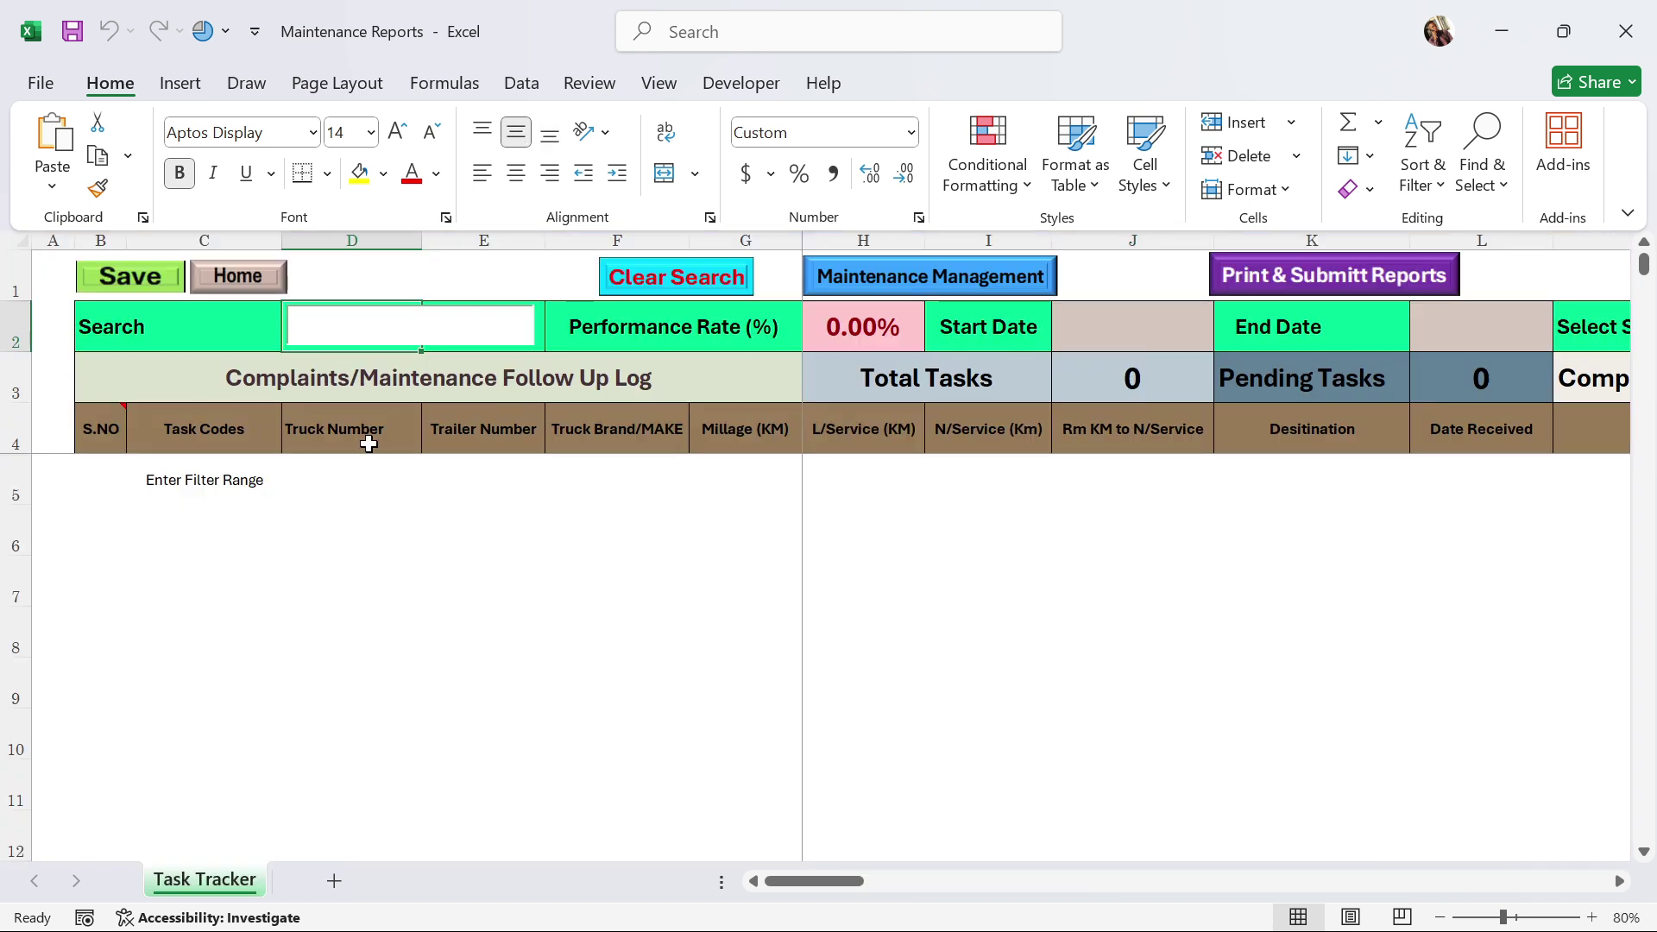
click(329, 323)
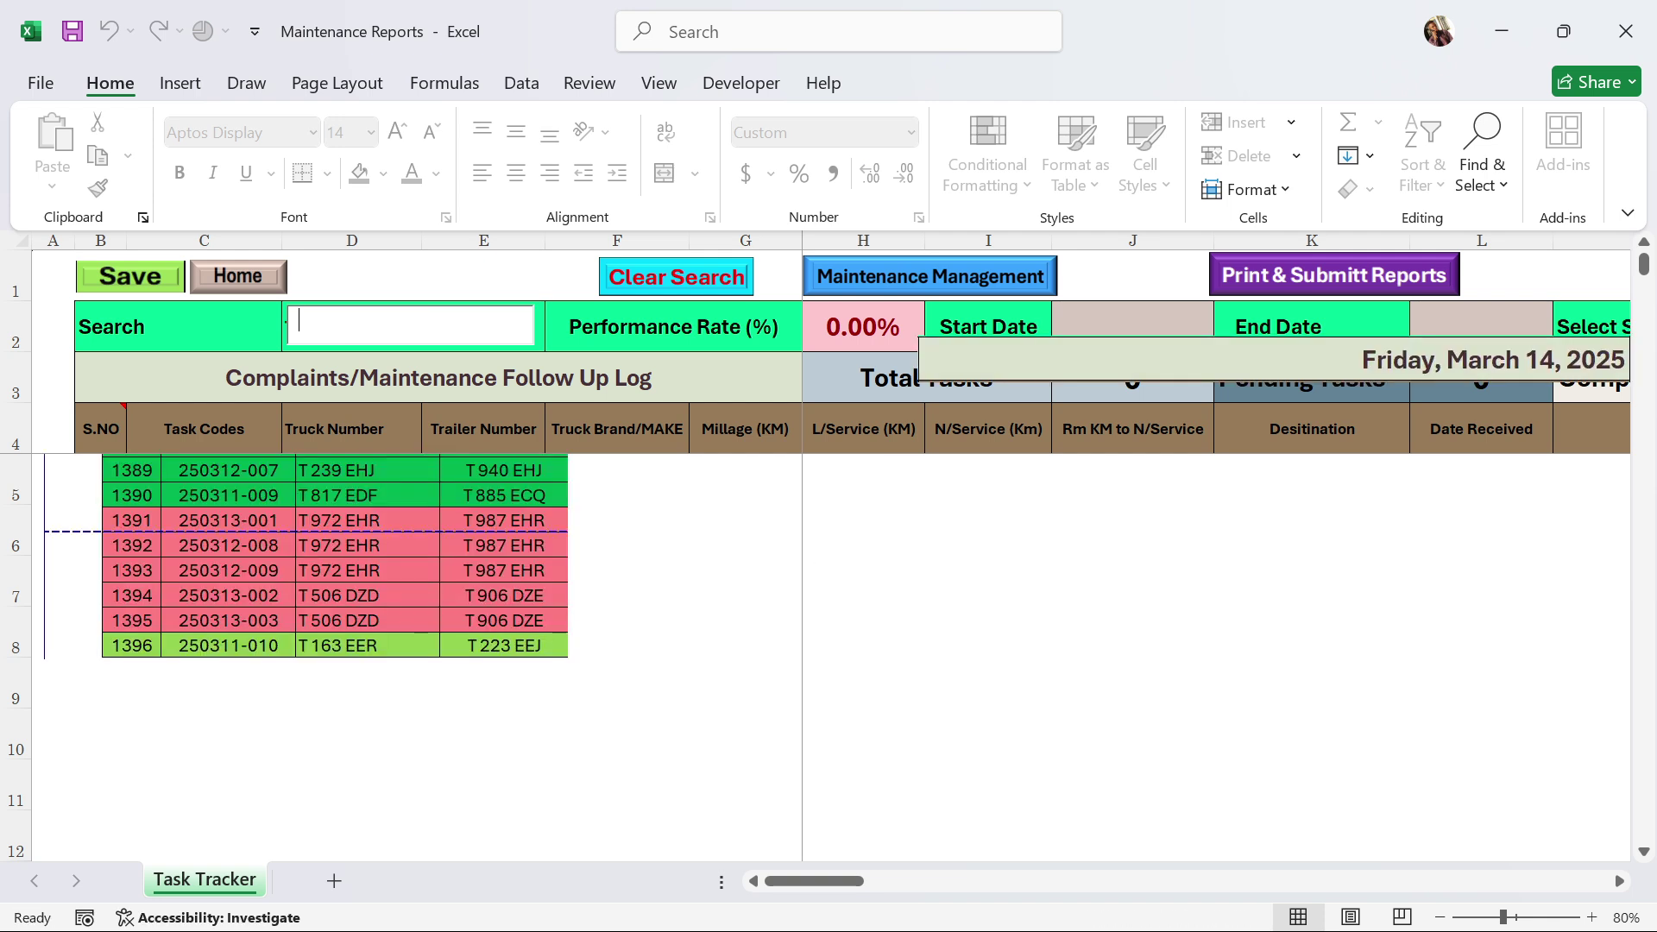
text(T 163 EER)
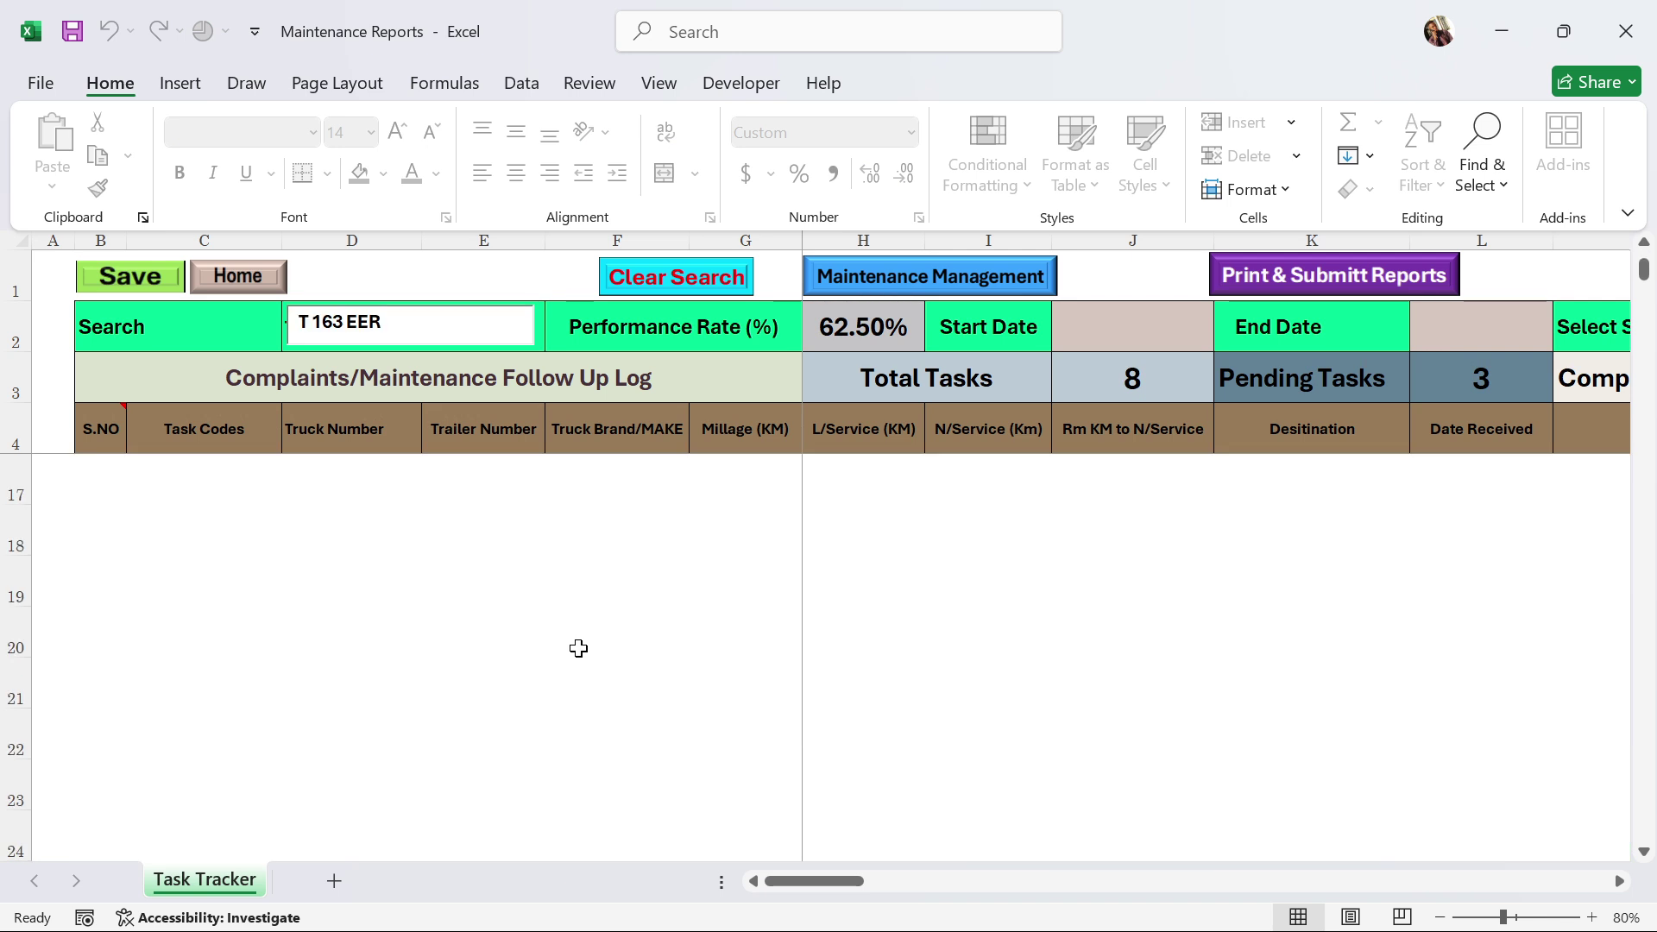
click(303, 541)
key(BackSpace)
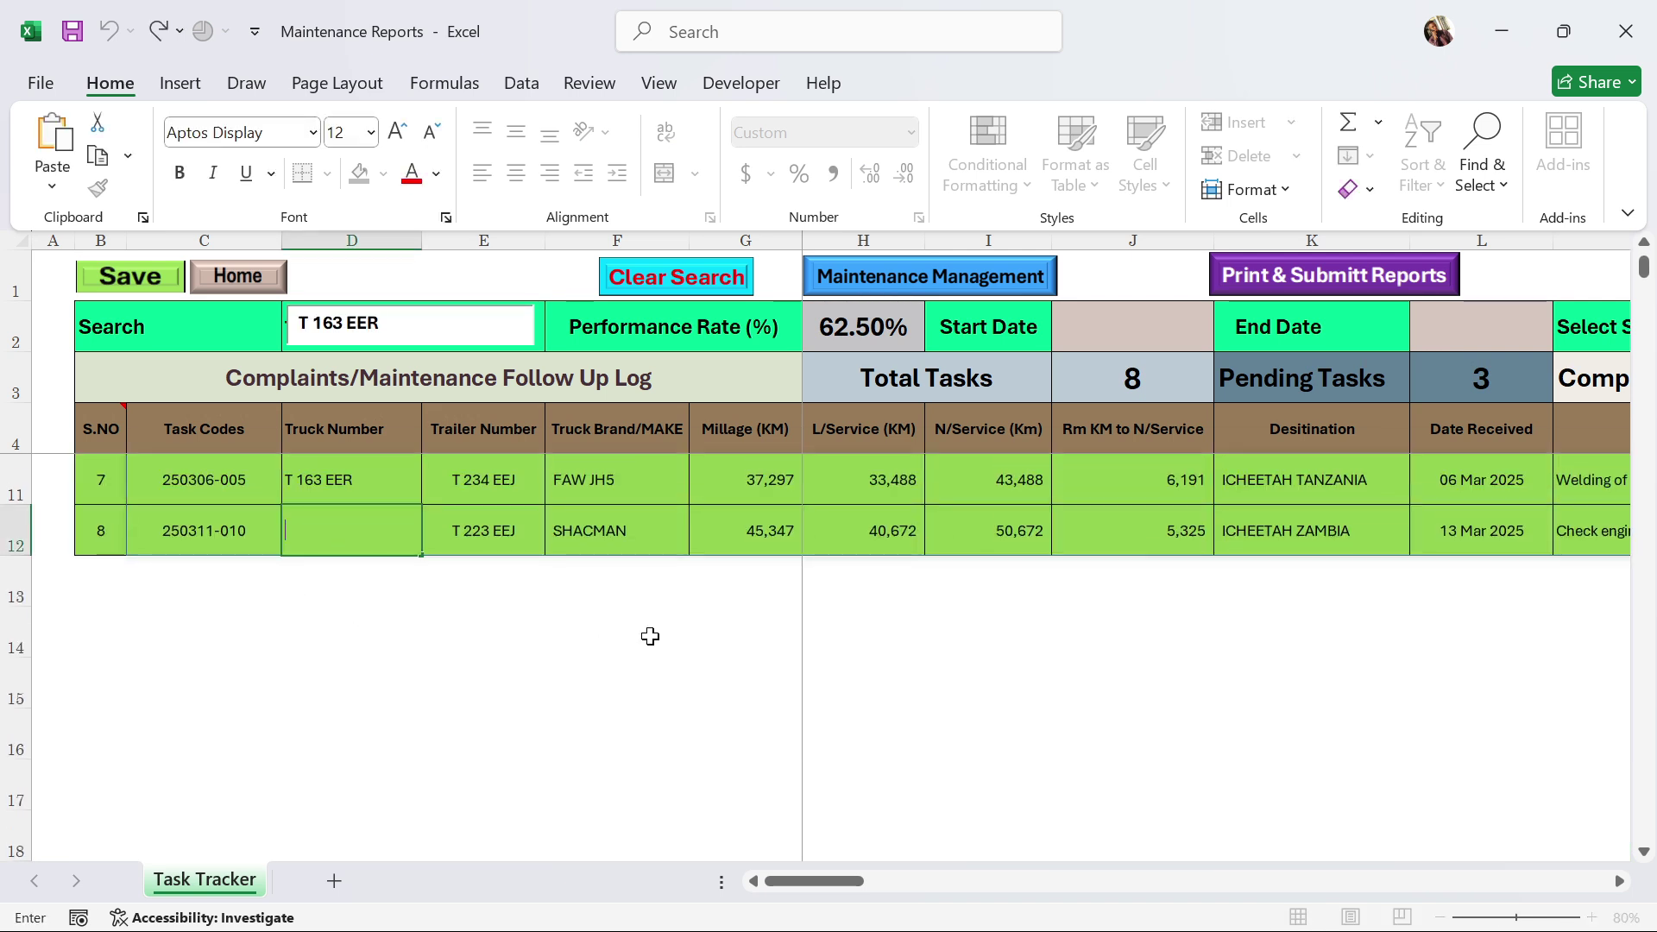
key(Escape)
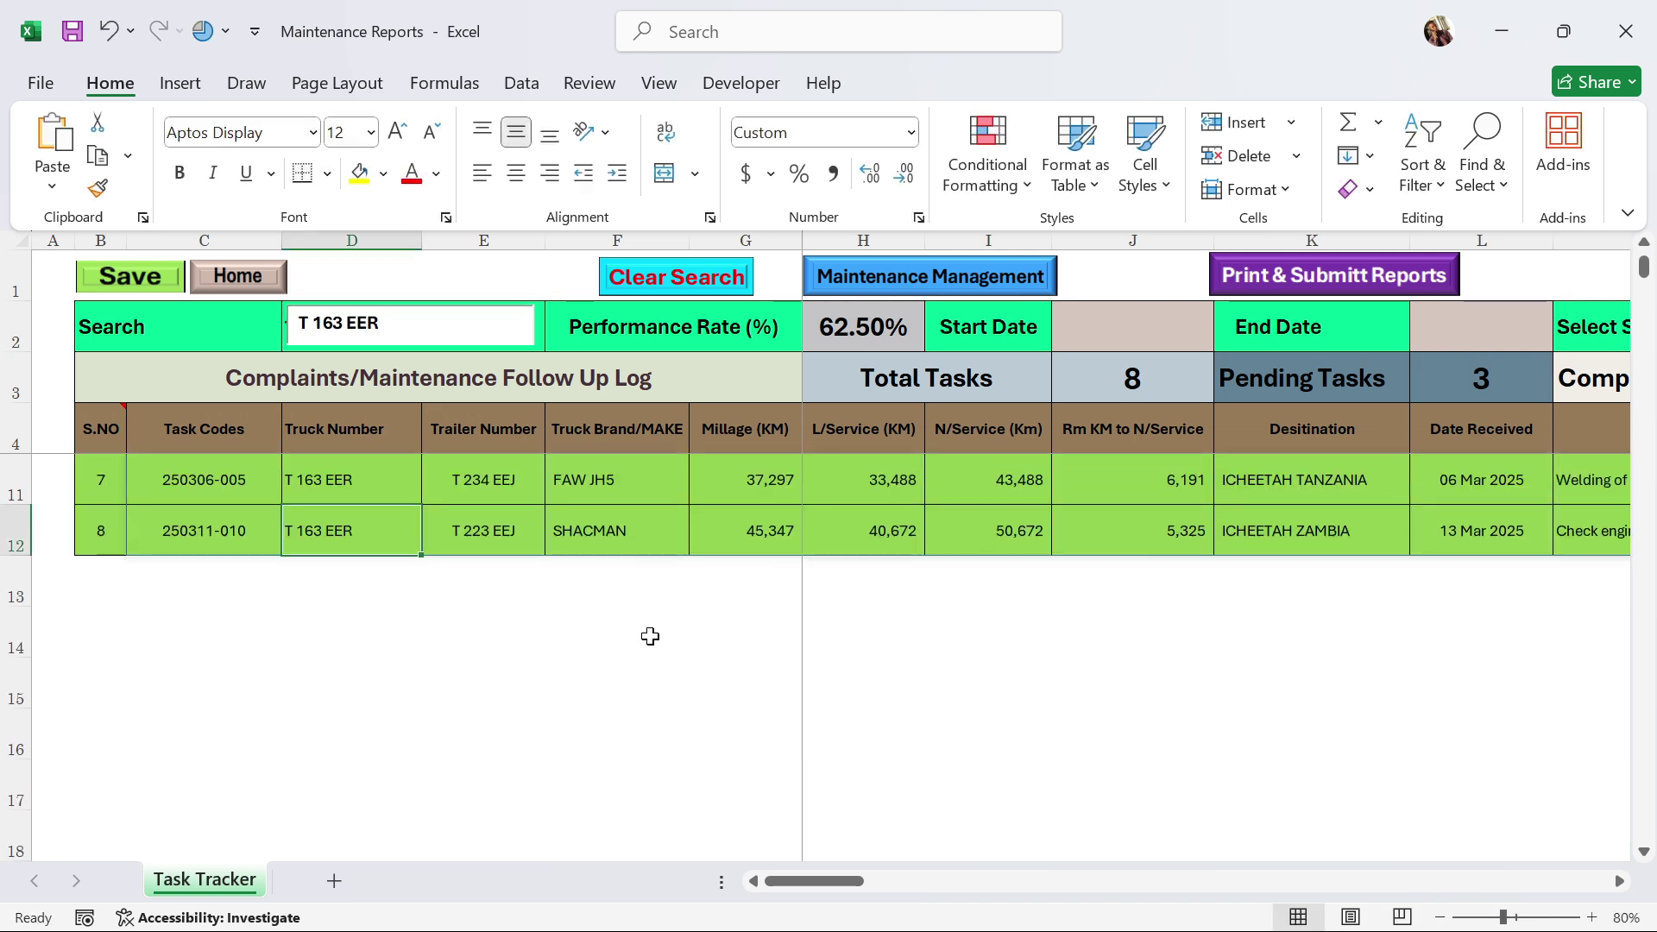
key(Right)
key(Right)
key(Right)
key(Right)
key(Right)
key(Right)
key(Right)
key(Right)
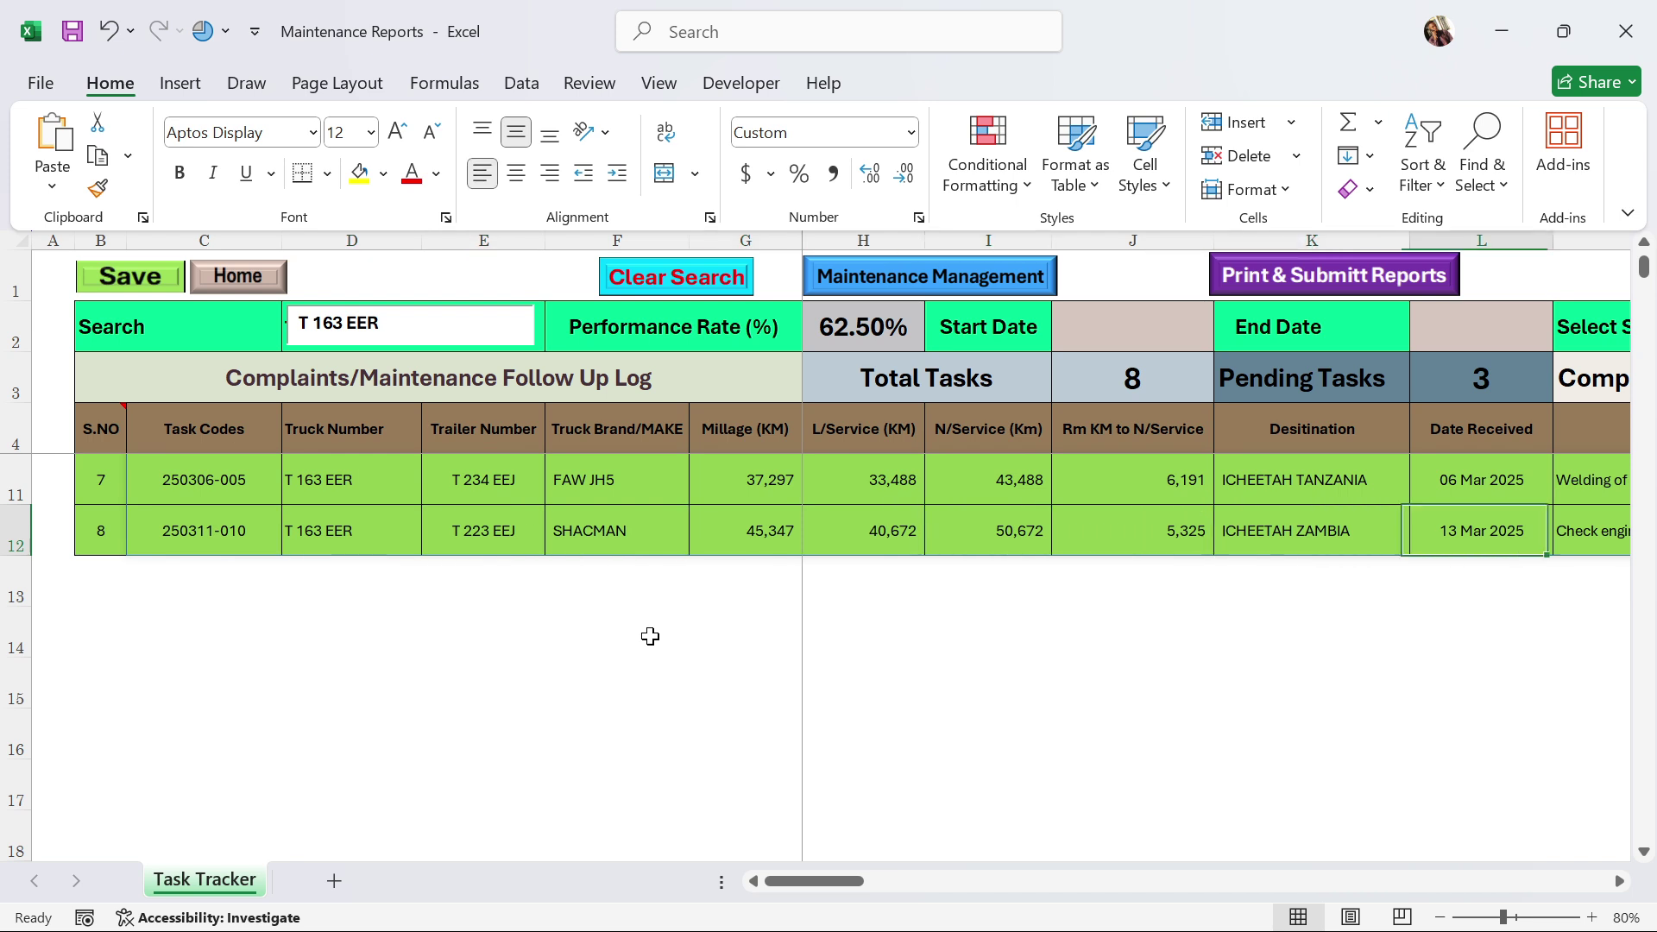
key(Right)
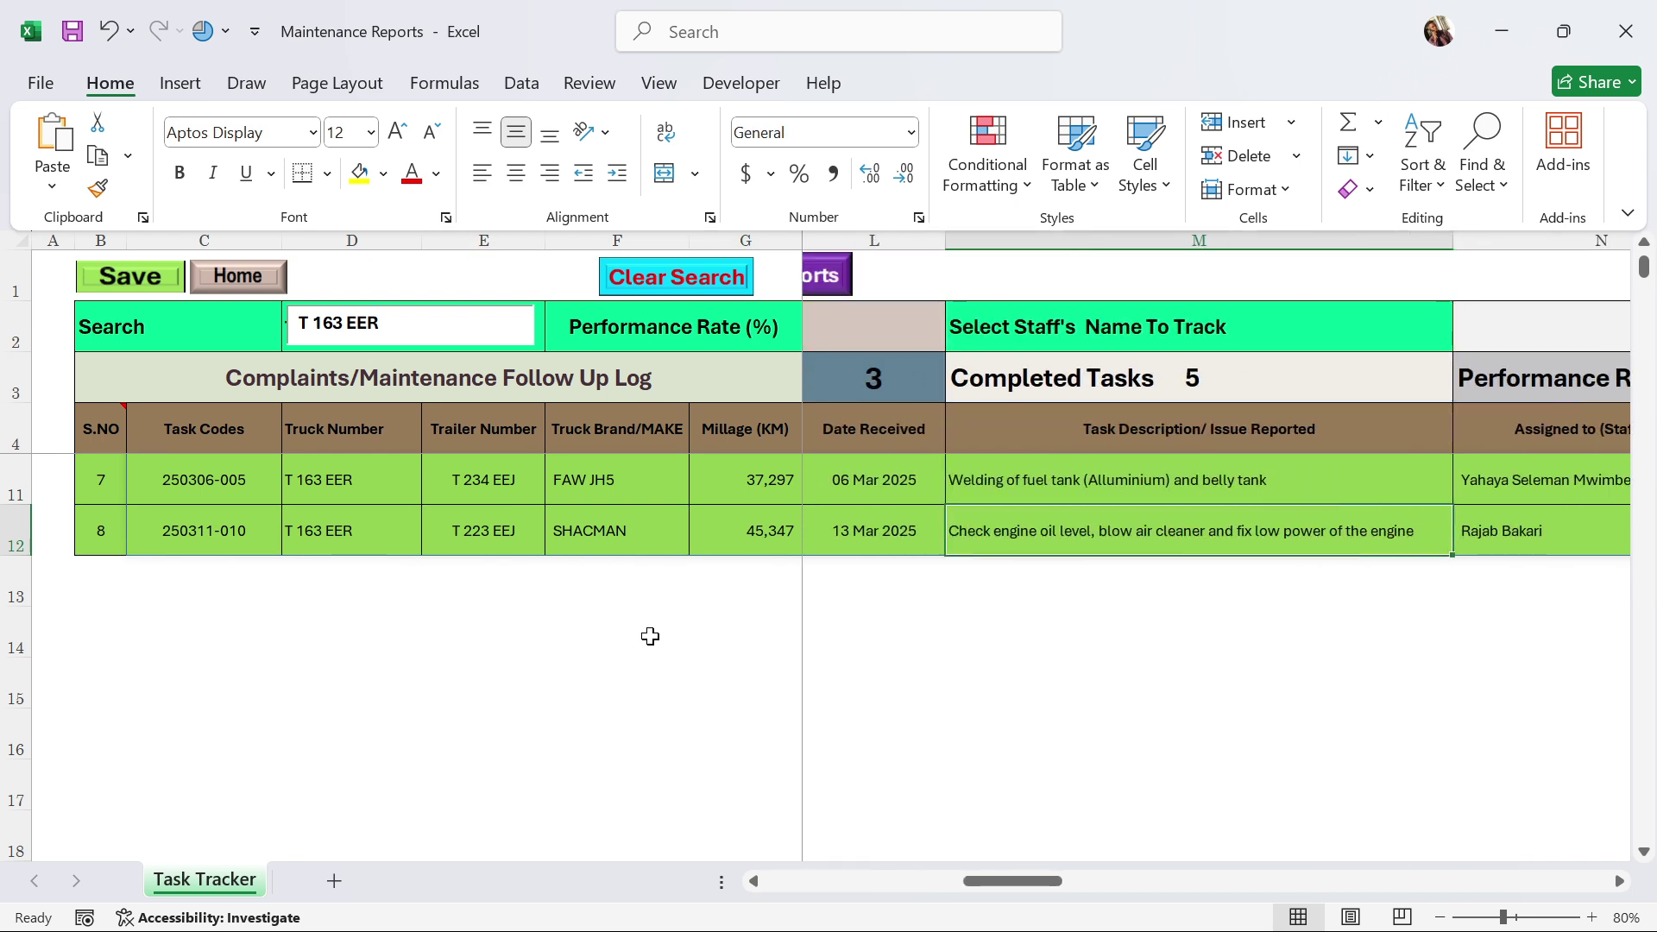
scroll(649, 635, up, 2)
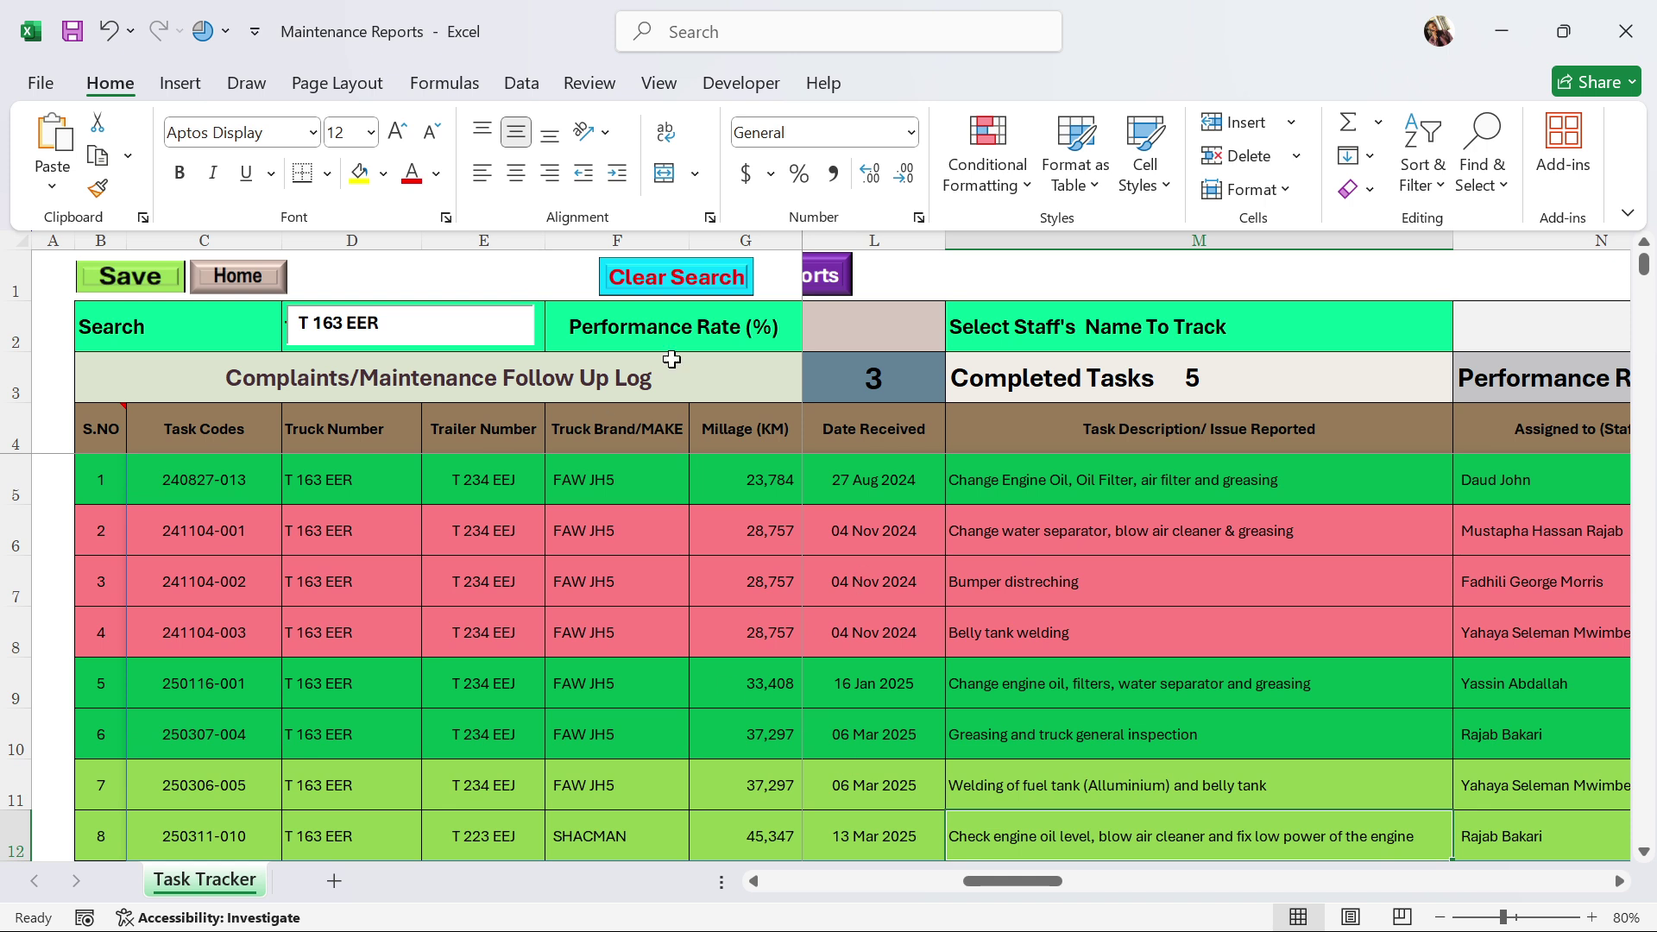
Clear the truck search and filter the tracked tasks with start date 1 MAR and end date 15 MAR.
click(677, 283)
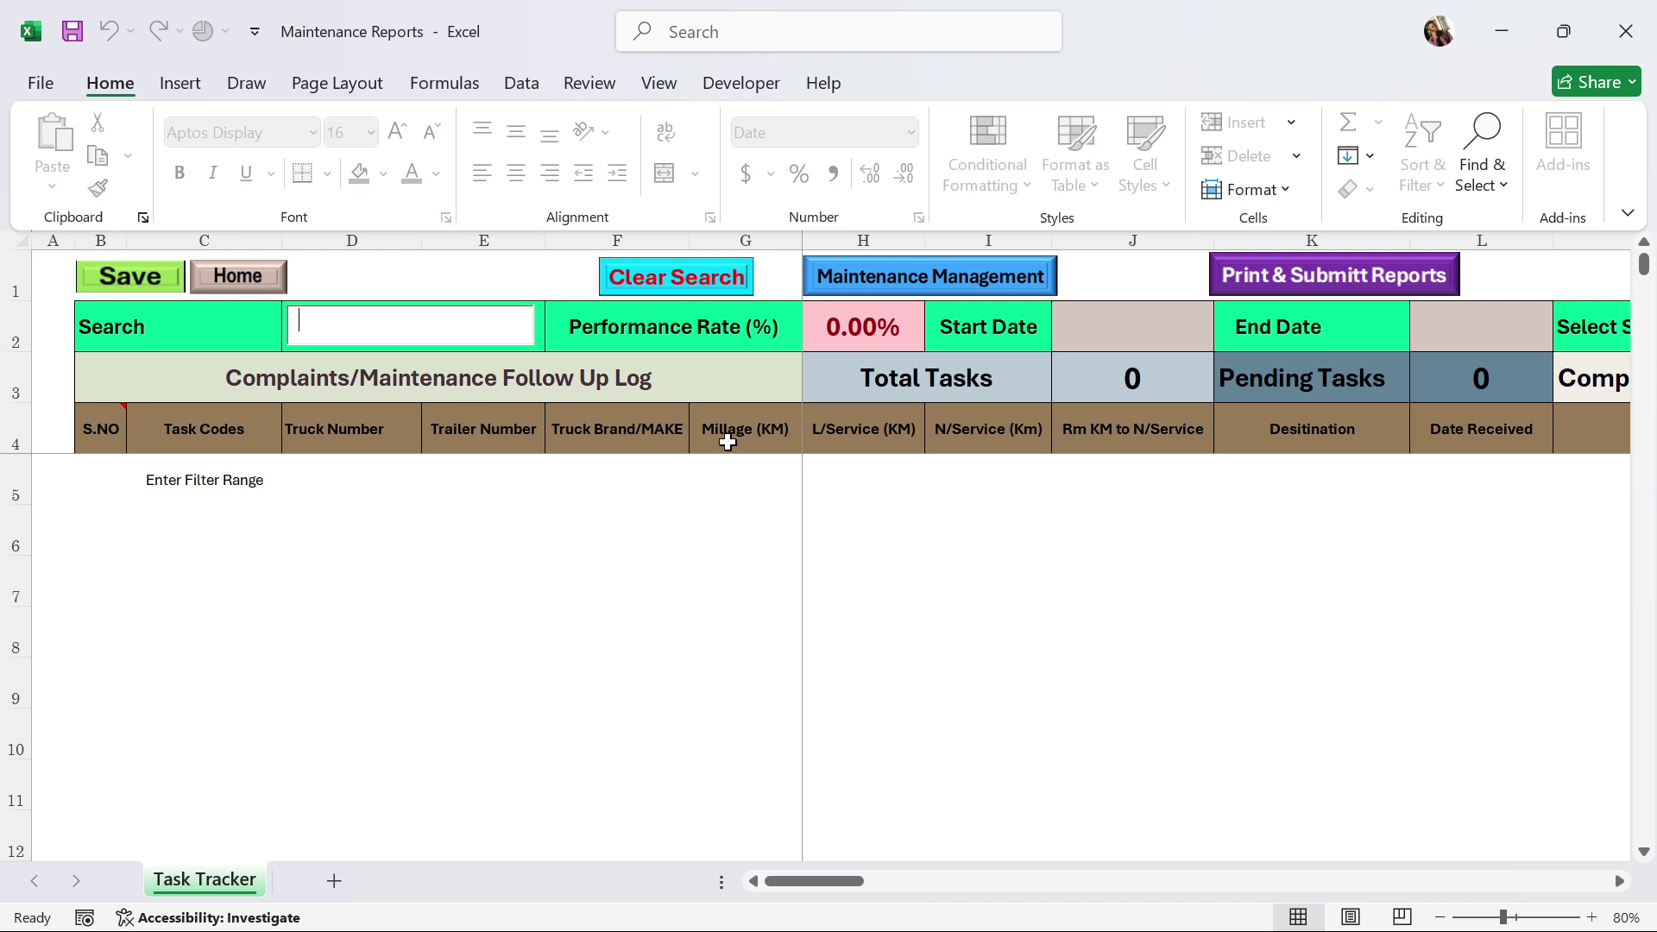
click(1129, 341)
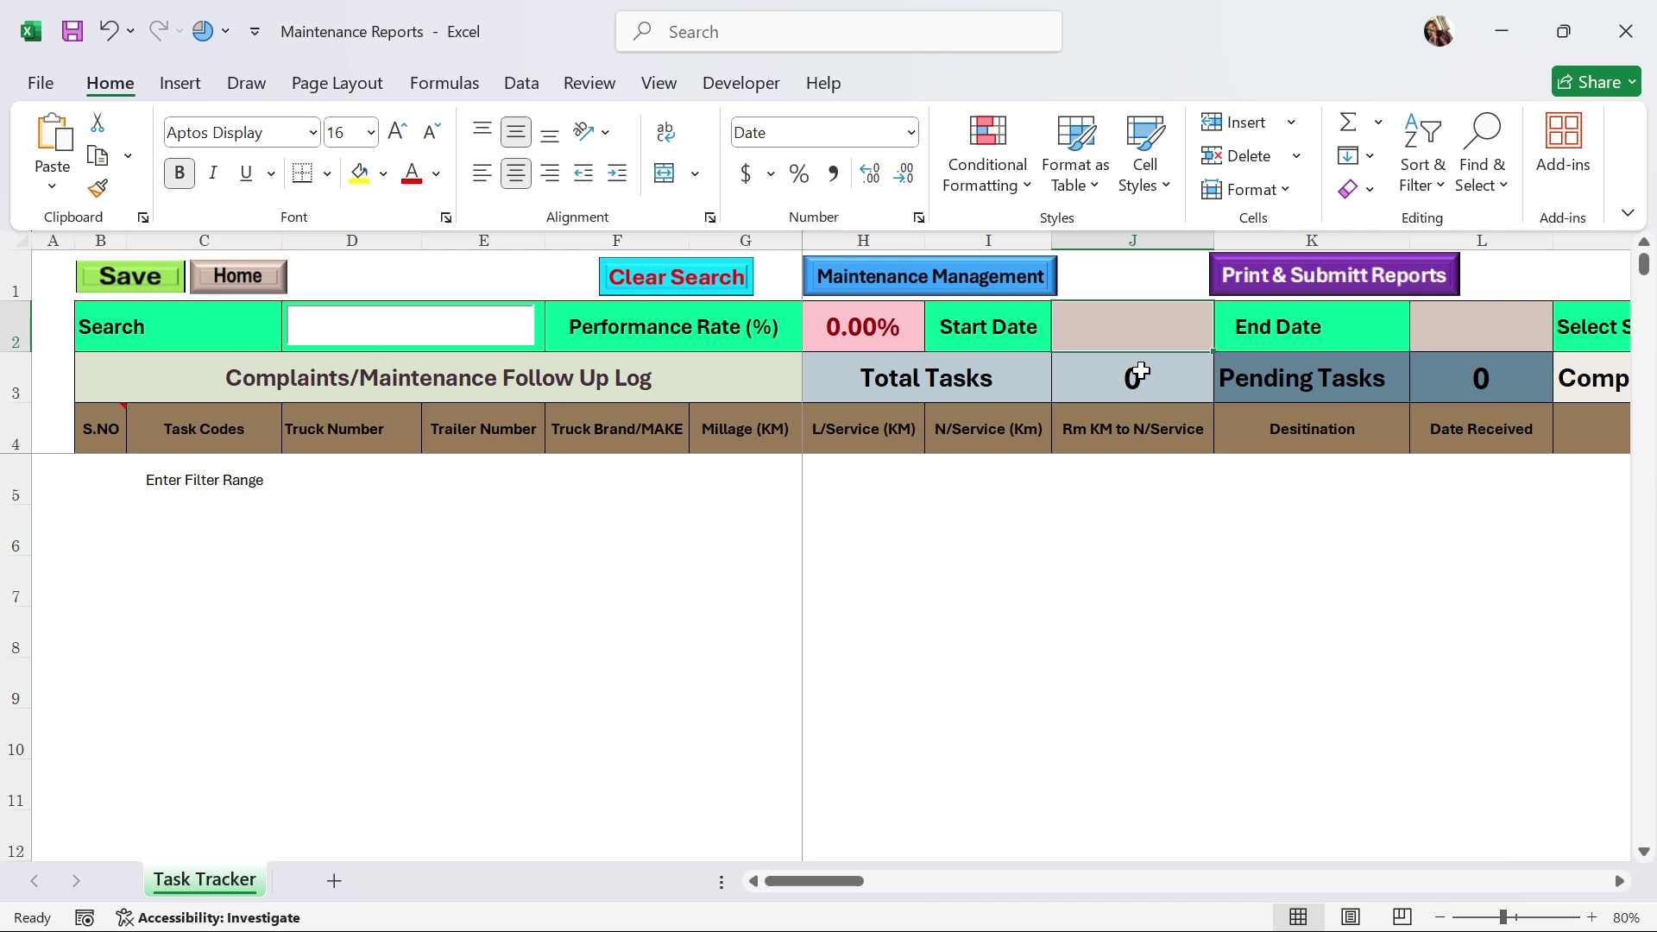
text(1 )
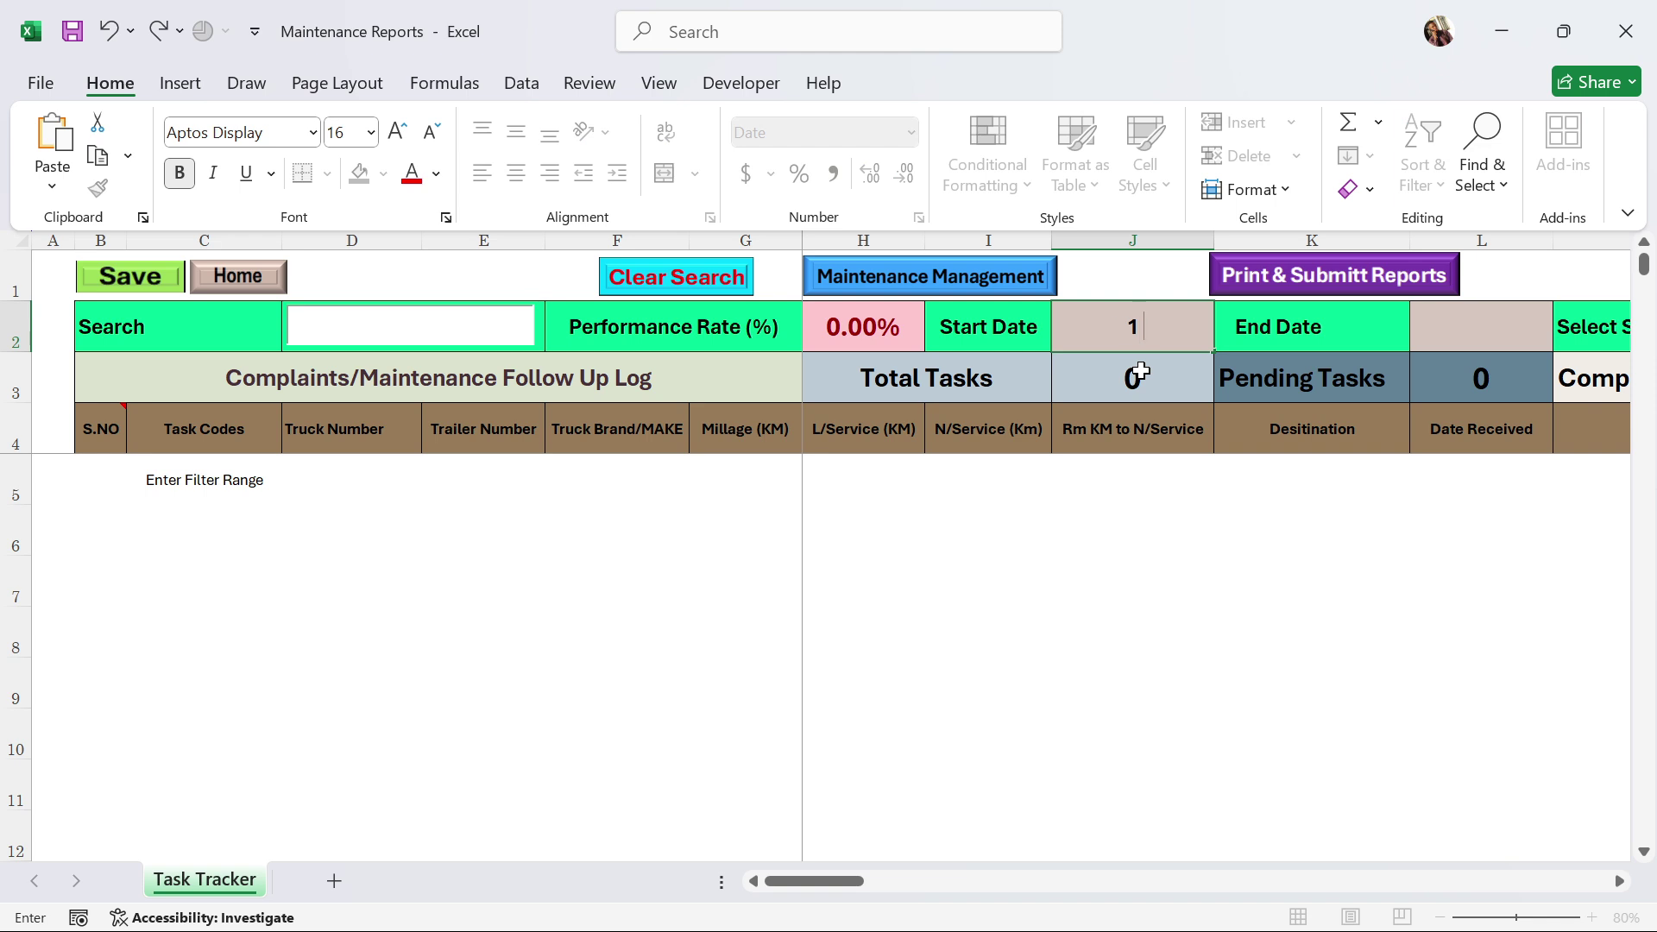
text(MAR)
key(Return)
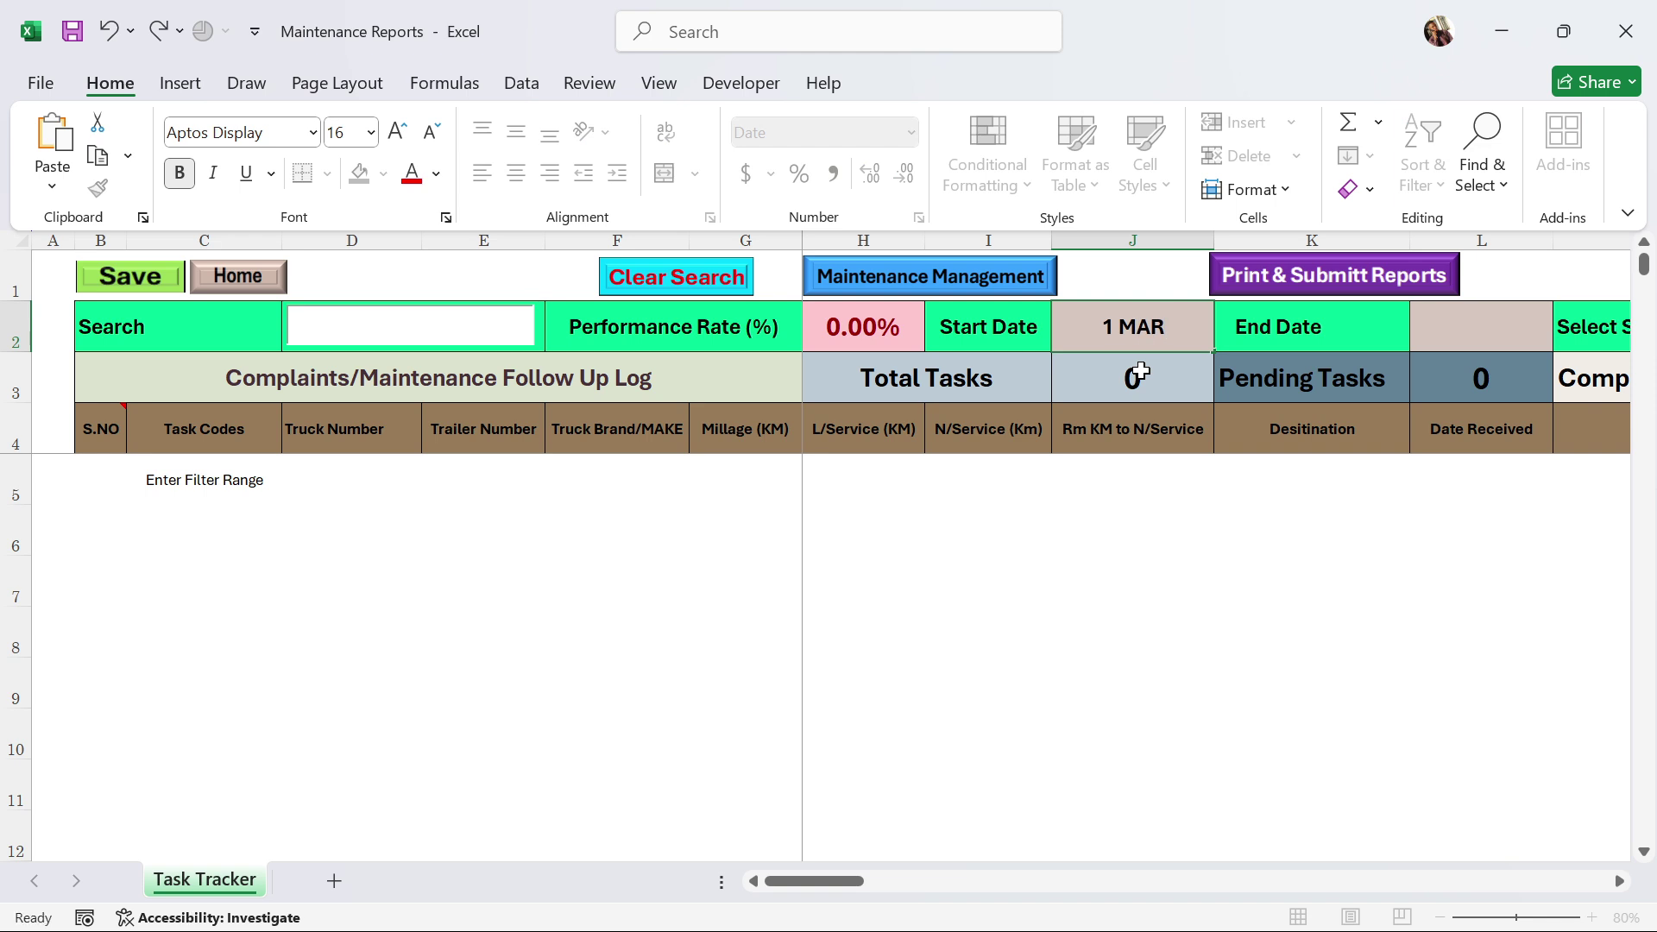
click(1484, 341)
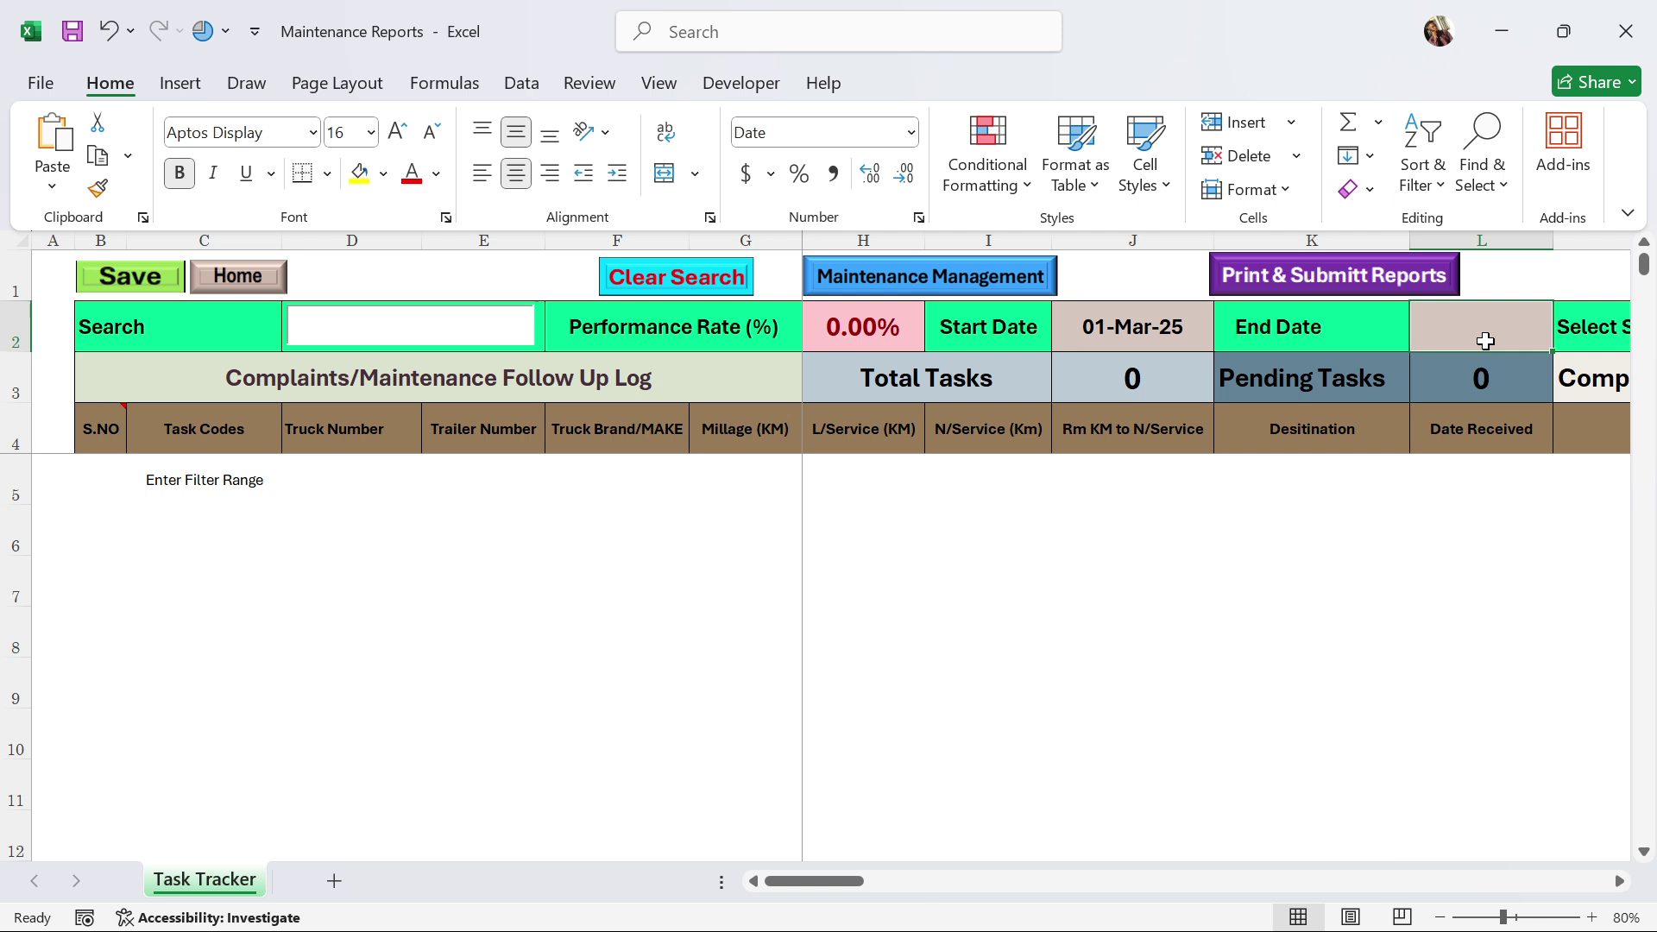
text(15 MAR)
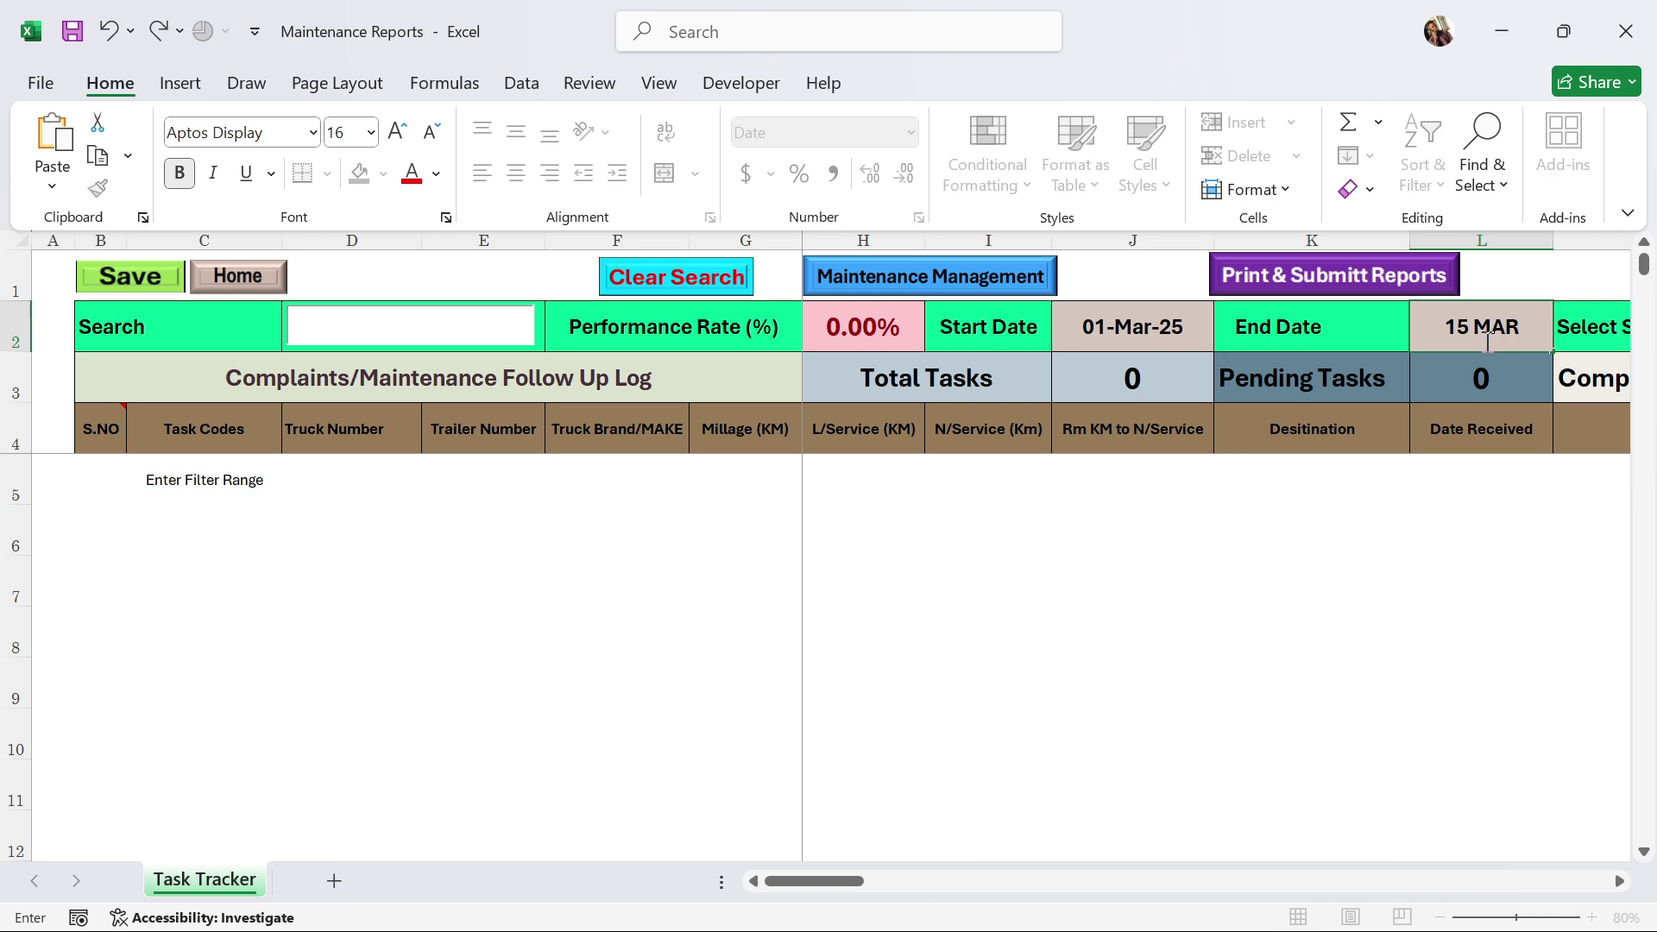
key(Return)
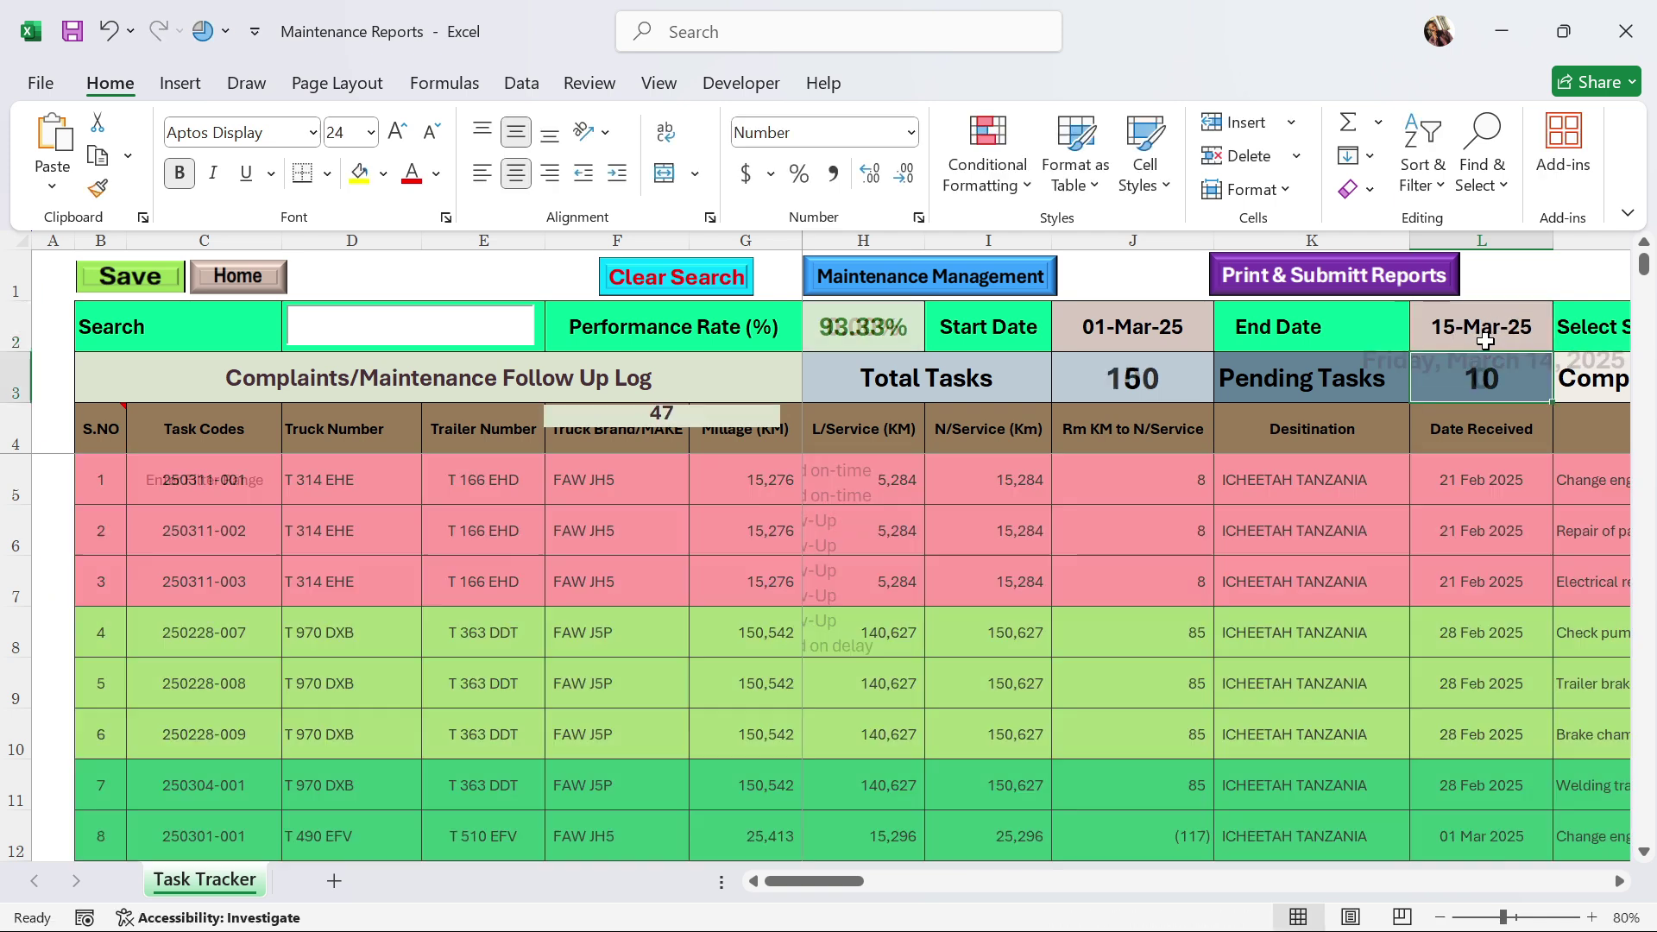
Examine the date-filtered tasks, their assignment and completion dates, and the total number of trucks.
scroll(321, 507, down, 3)
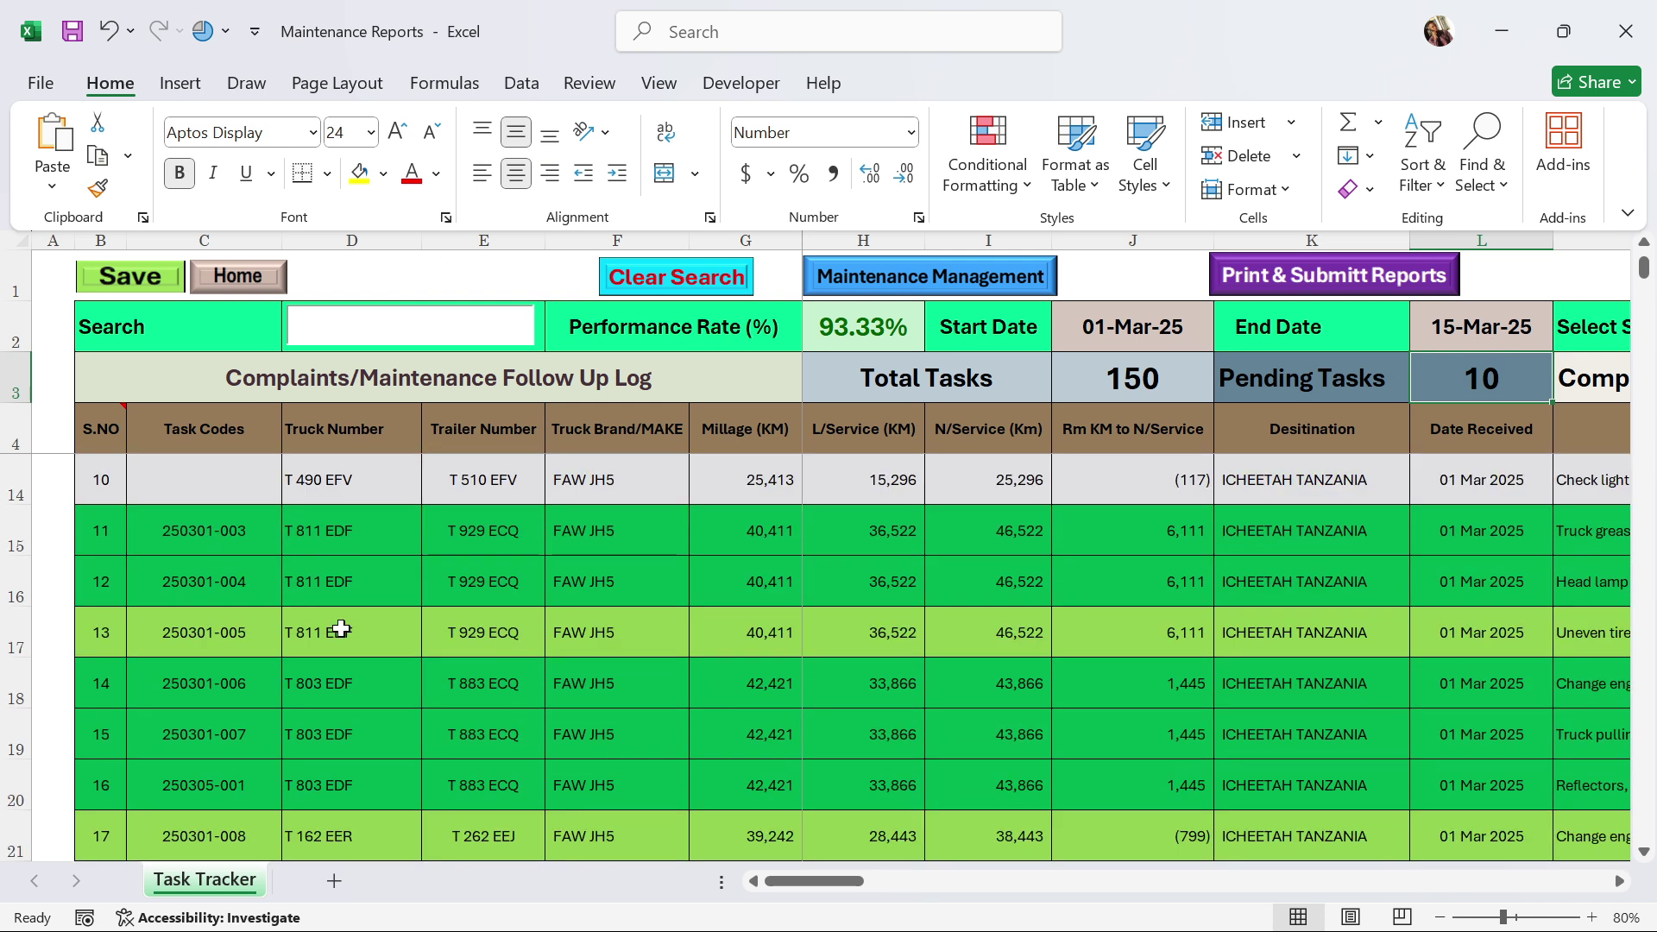
scroll(340, 629, down, 7)
scroll(446, 657, up, 10)
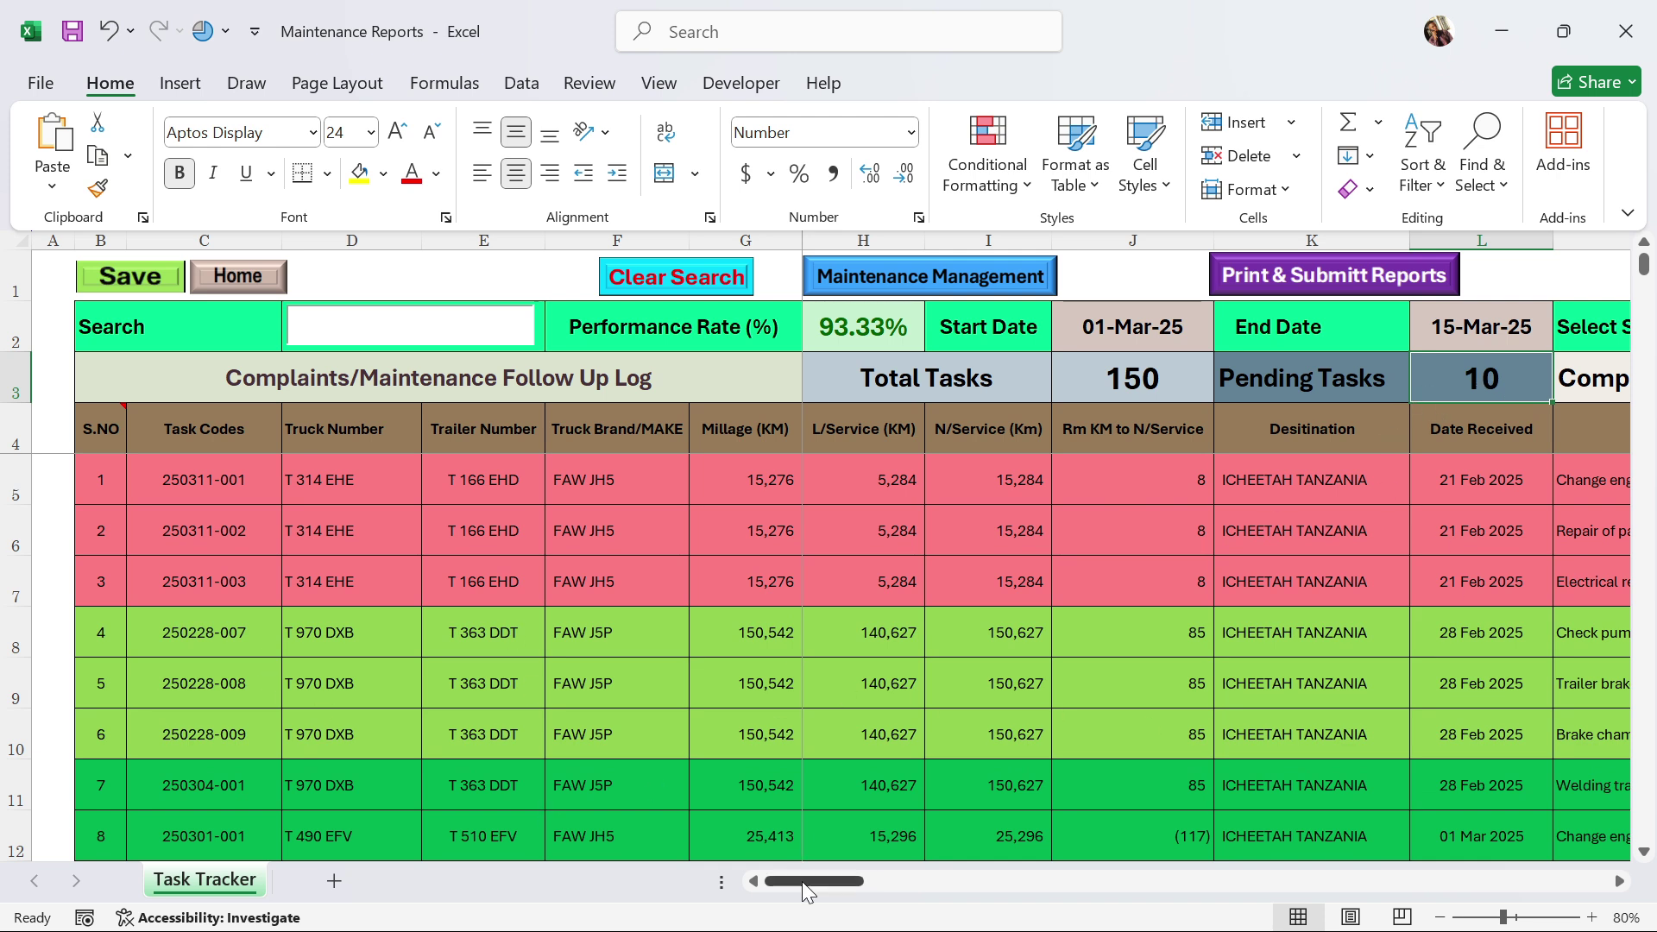
drag(816, 880, 1137, 878)
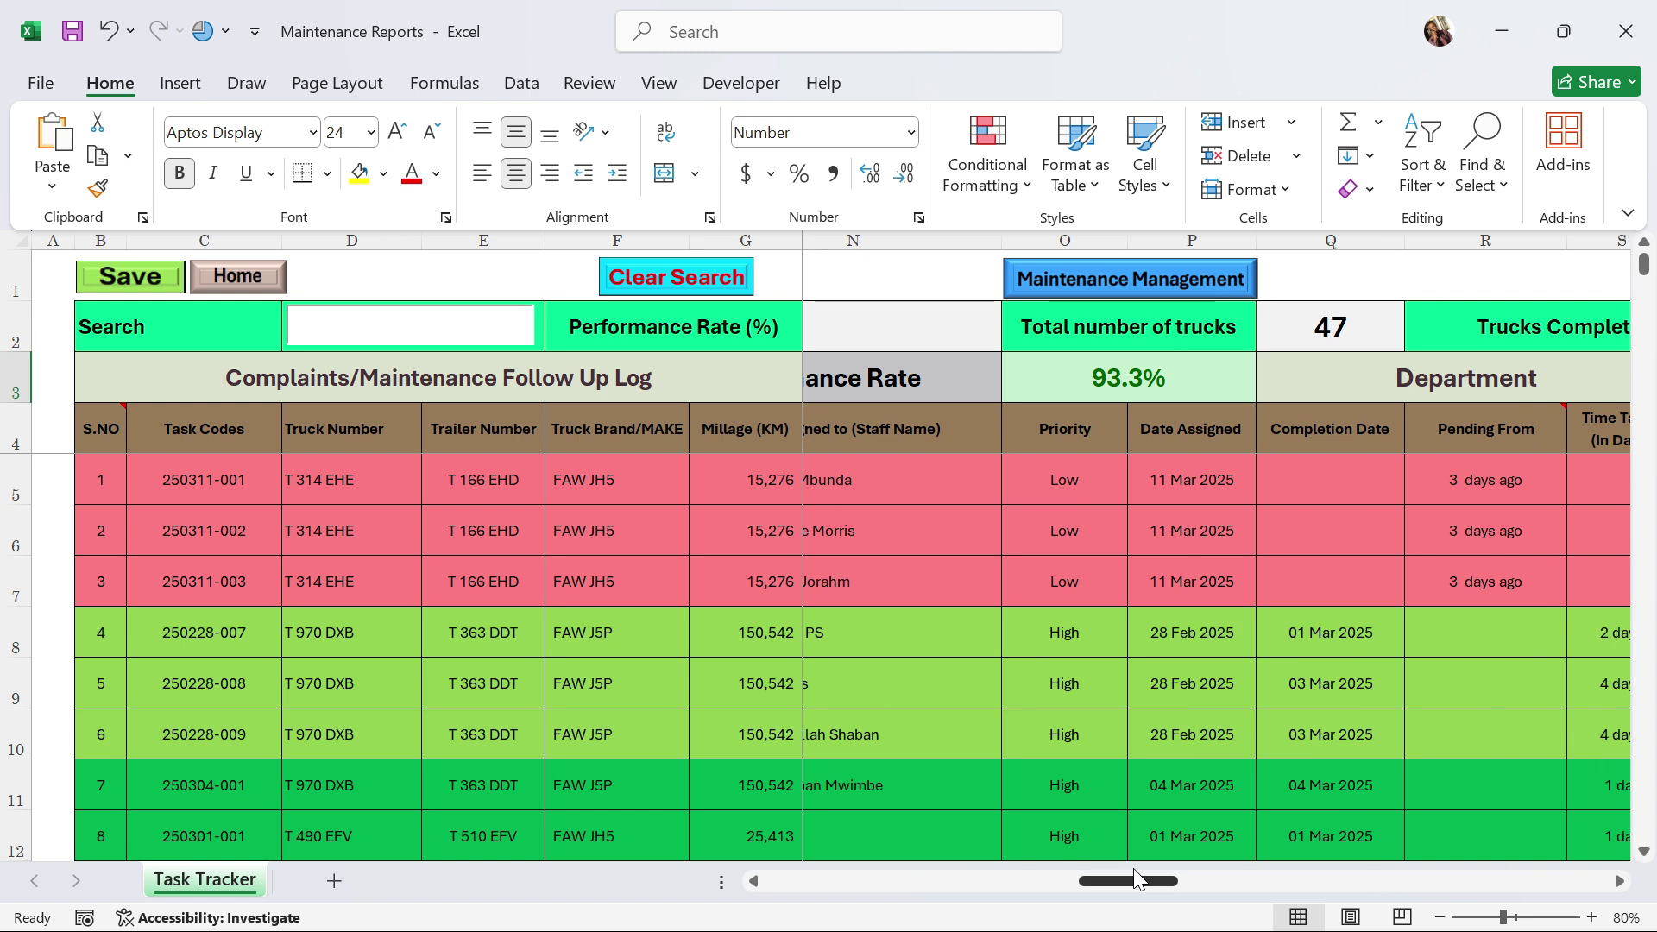
drag(1137, 879, 1167, 836)
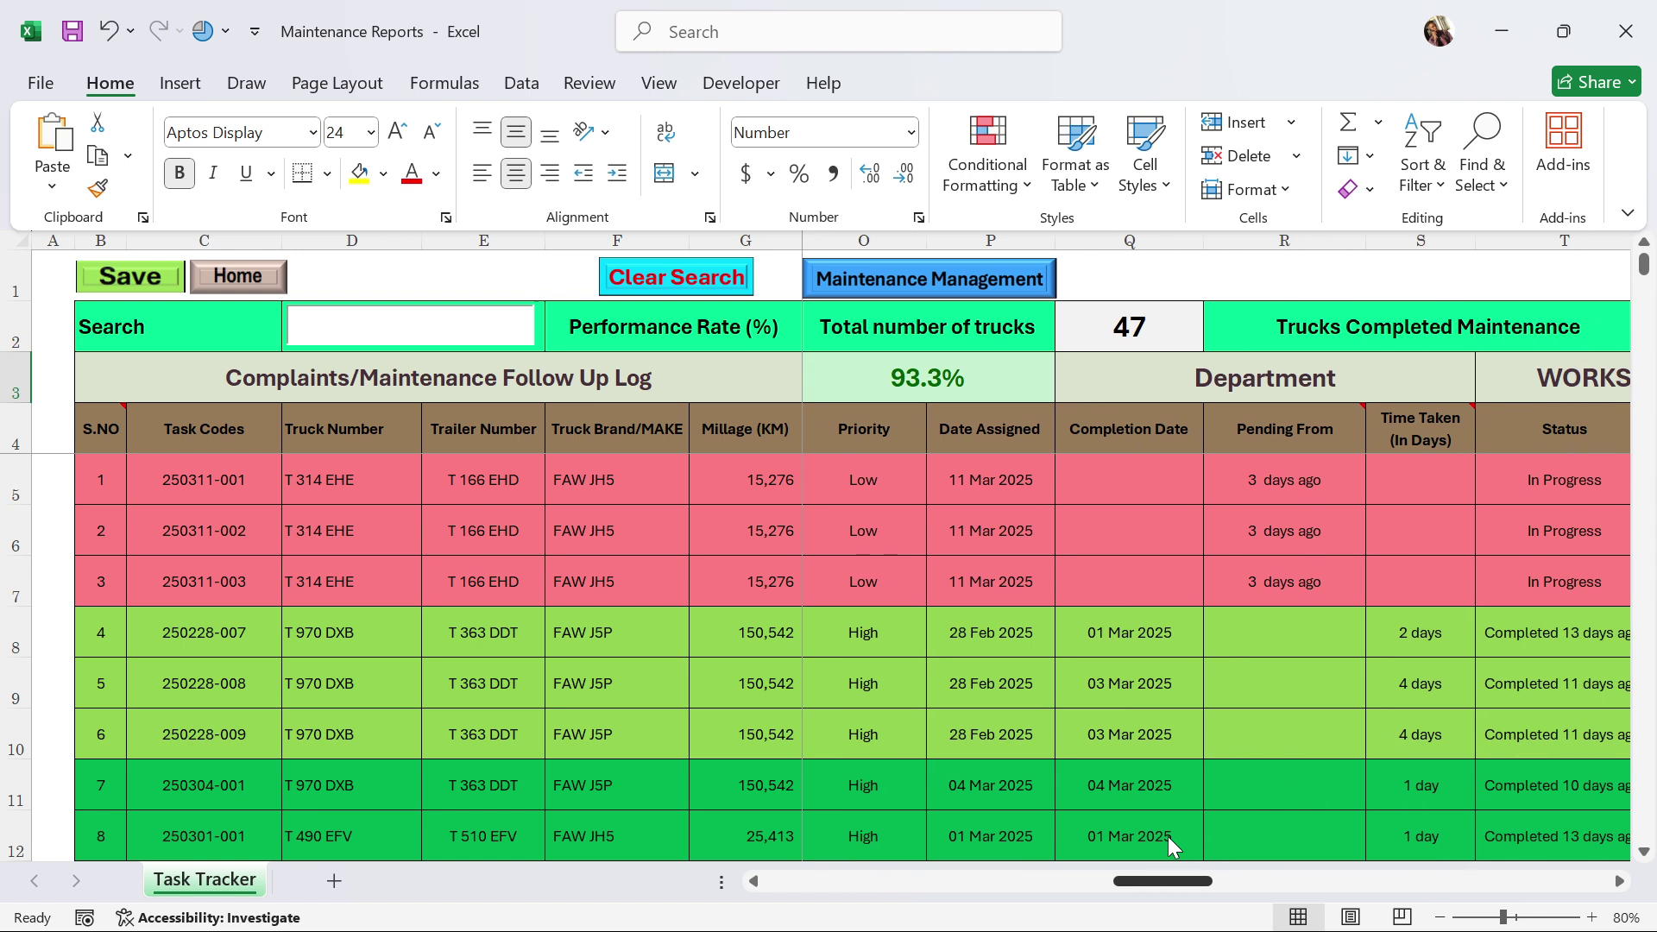
click(1167, 837)
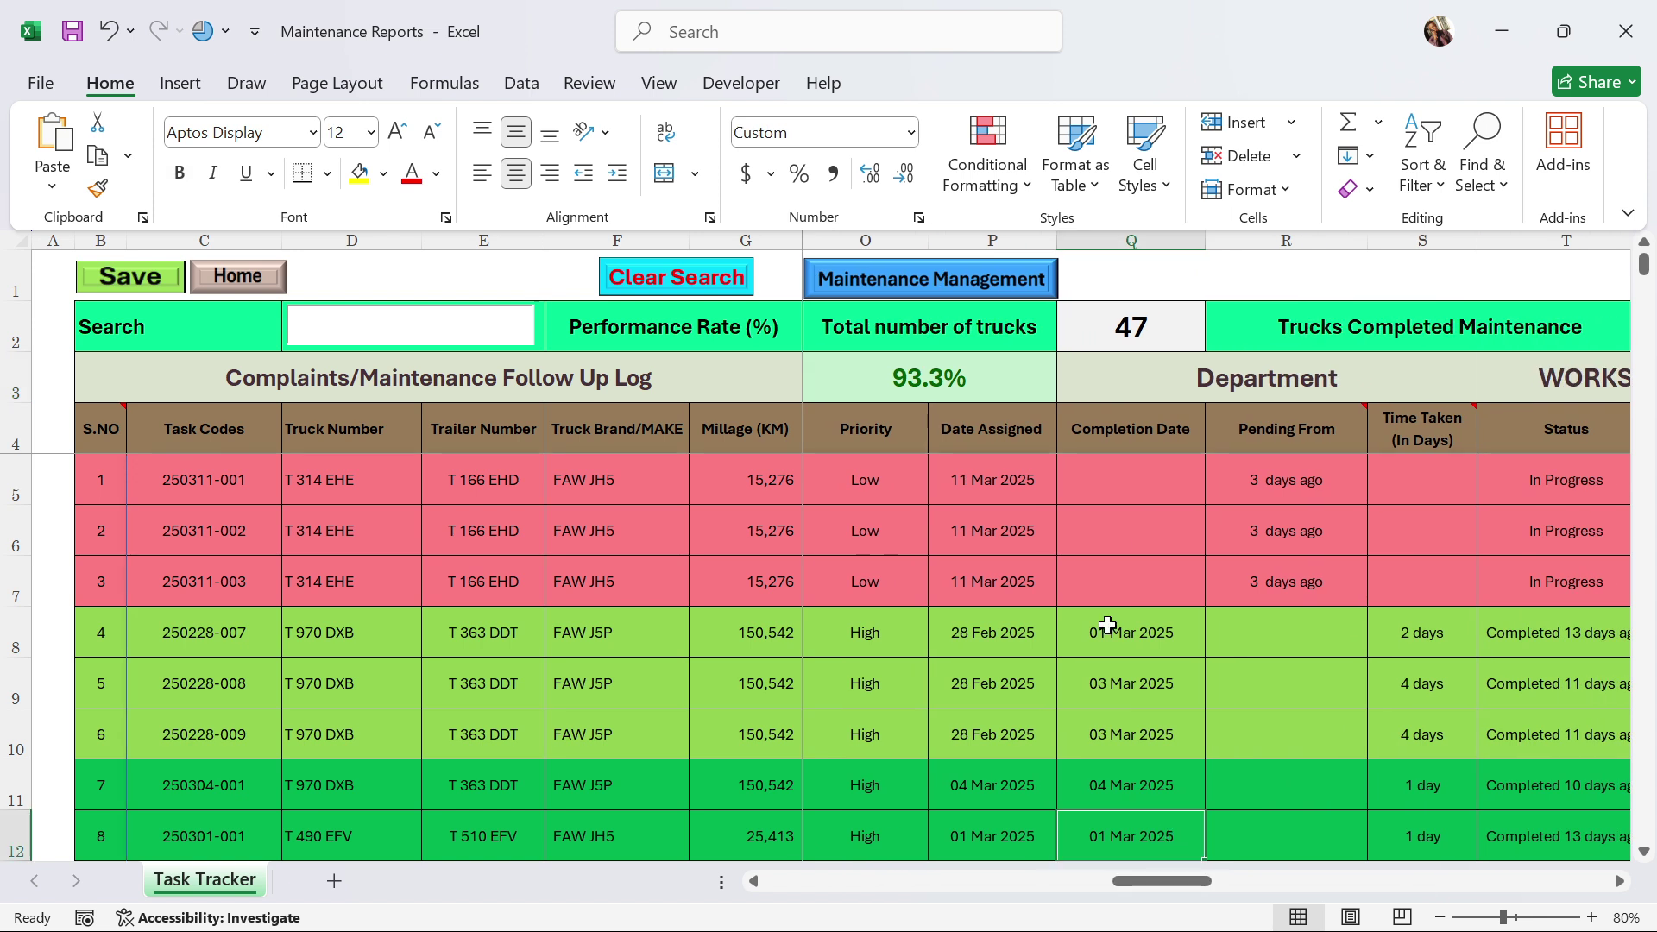
click(1095, 325)
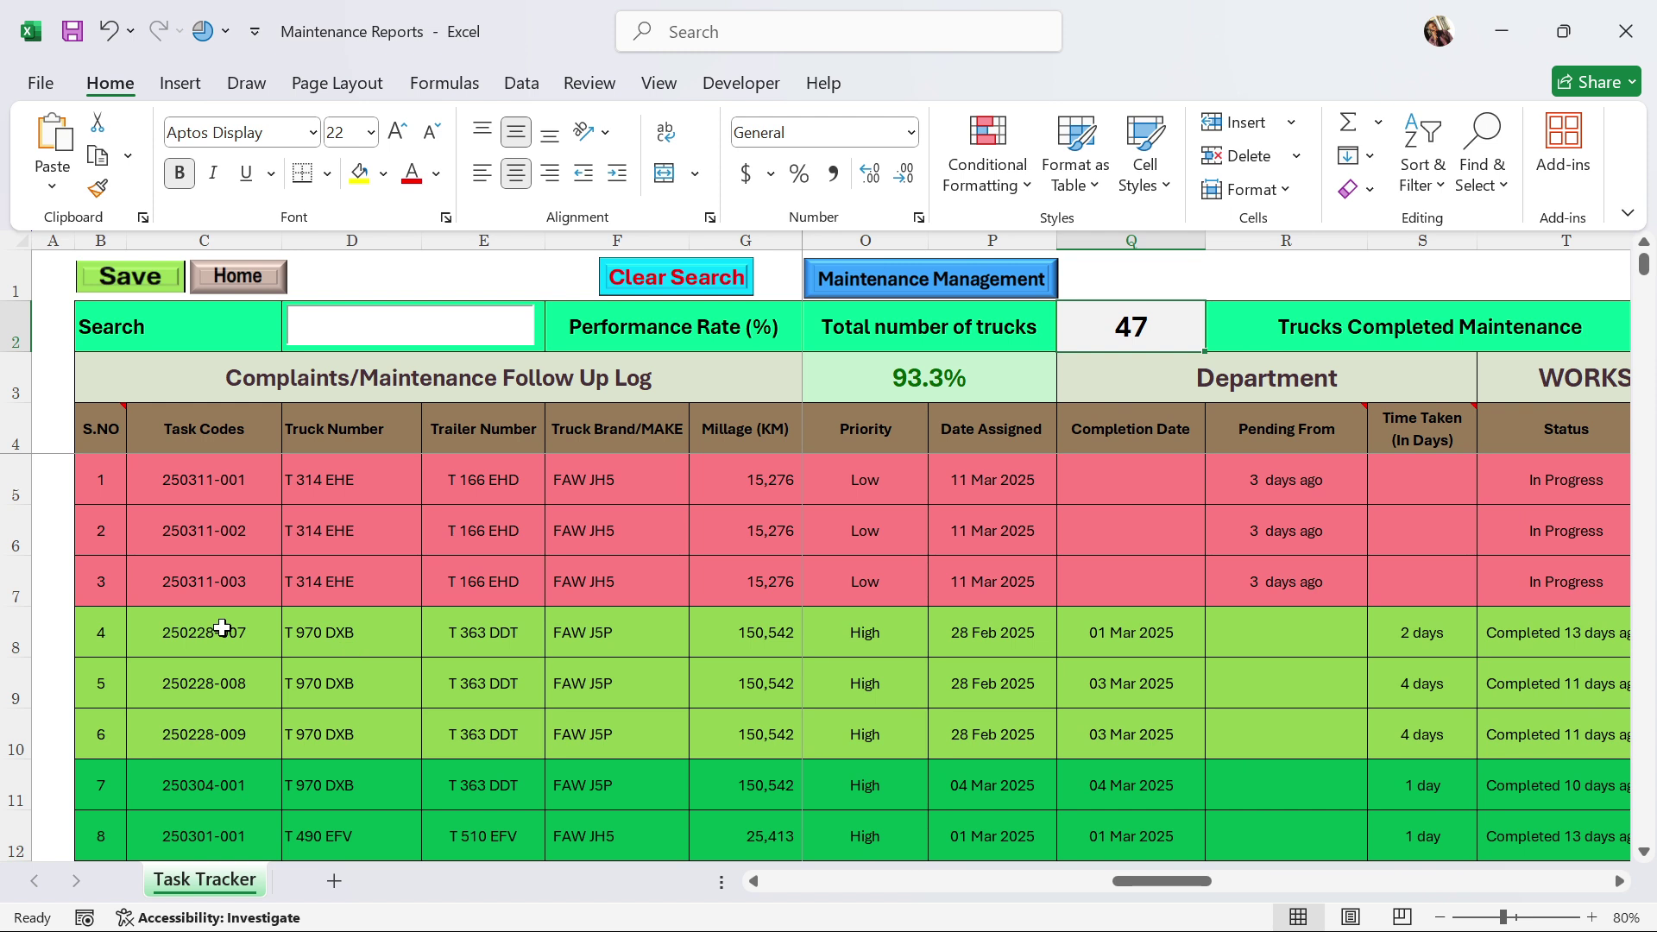
scroll(369, 694, down, 7)
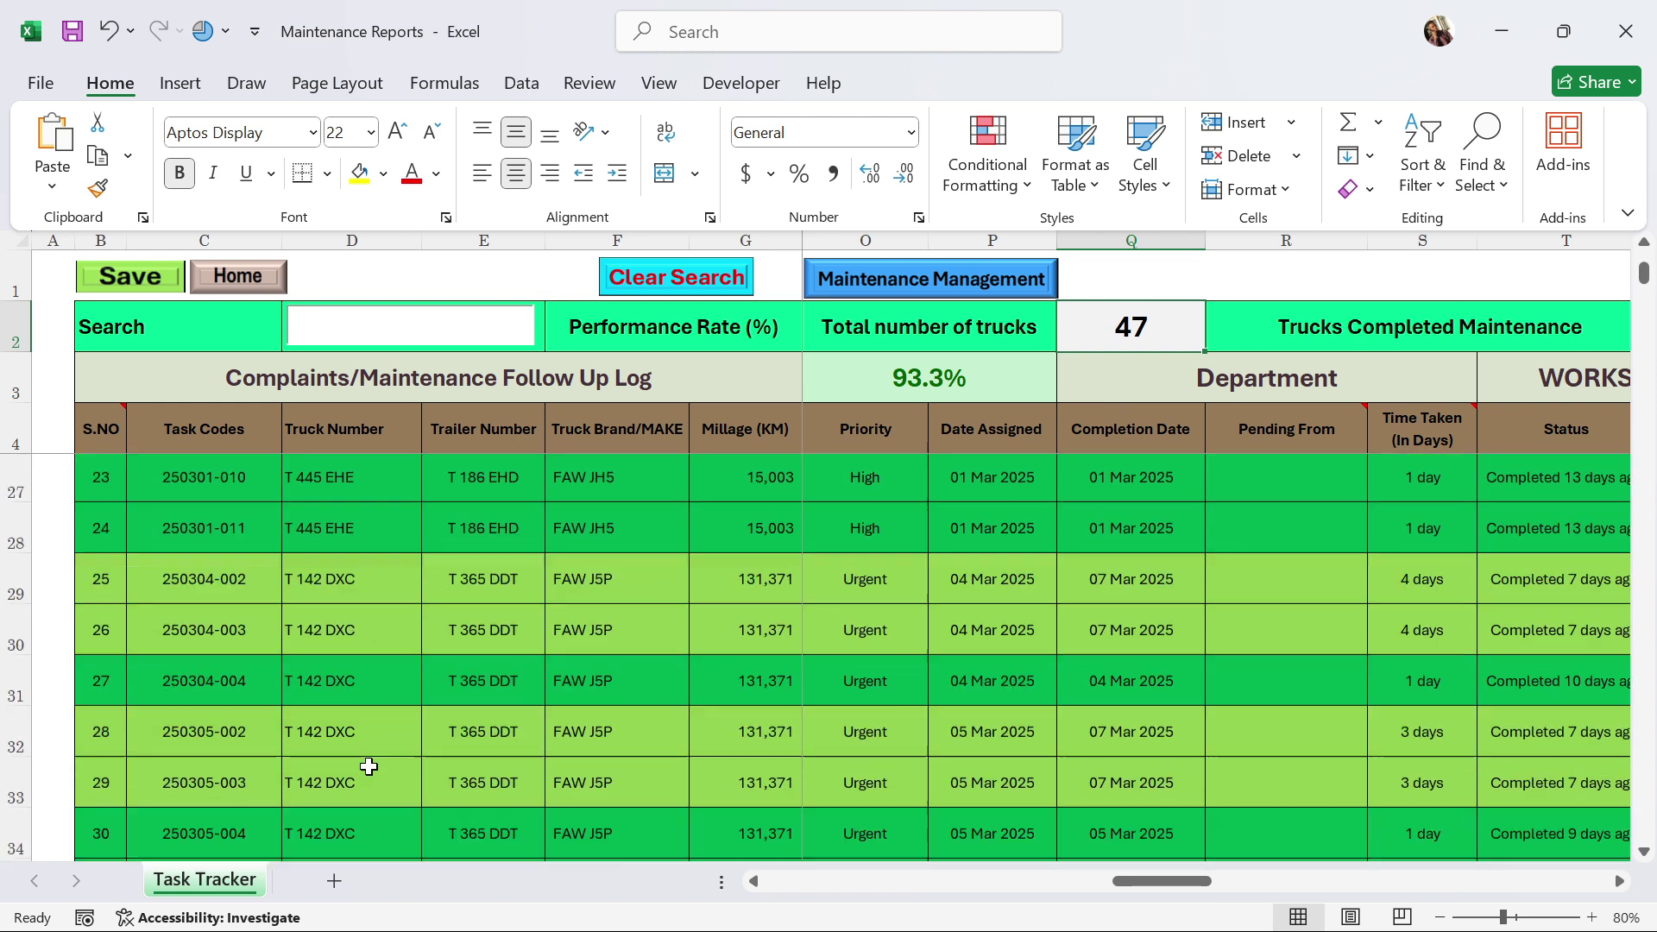
scroll(369, 766, down, 8)
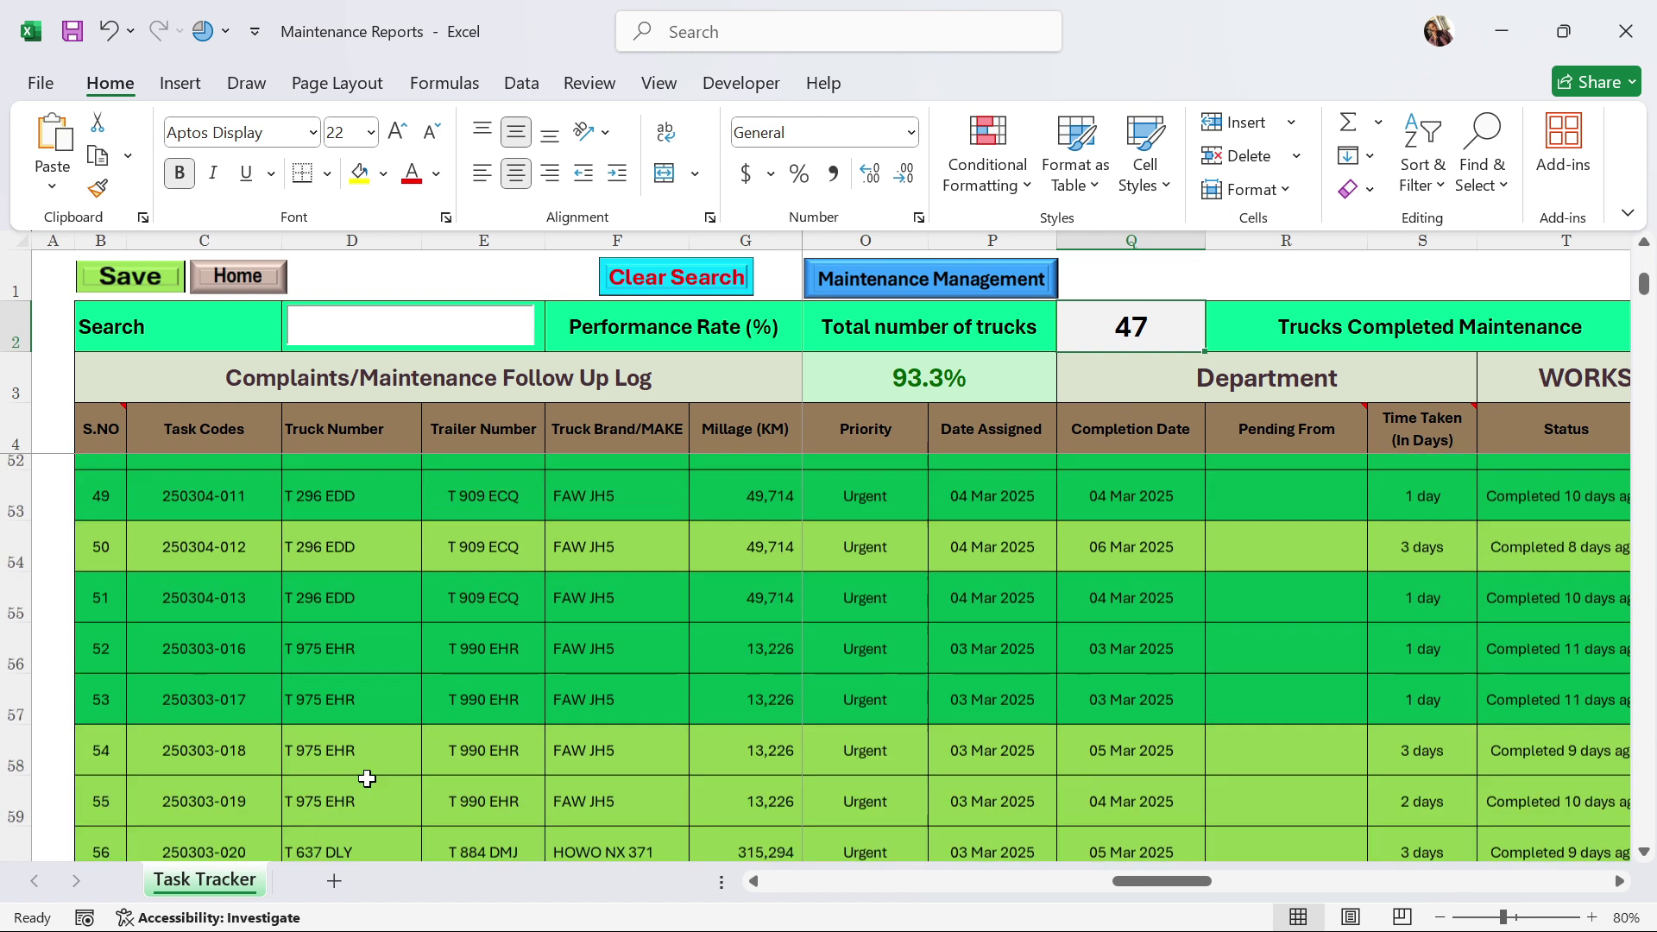
scroll(364, 775, down, 2)
scroll(362, 764, up, 4)
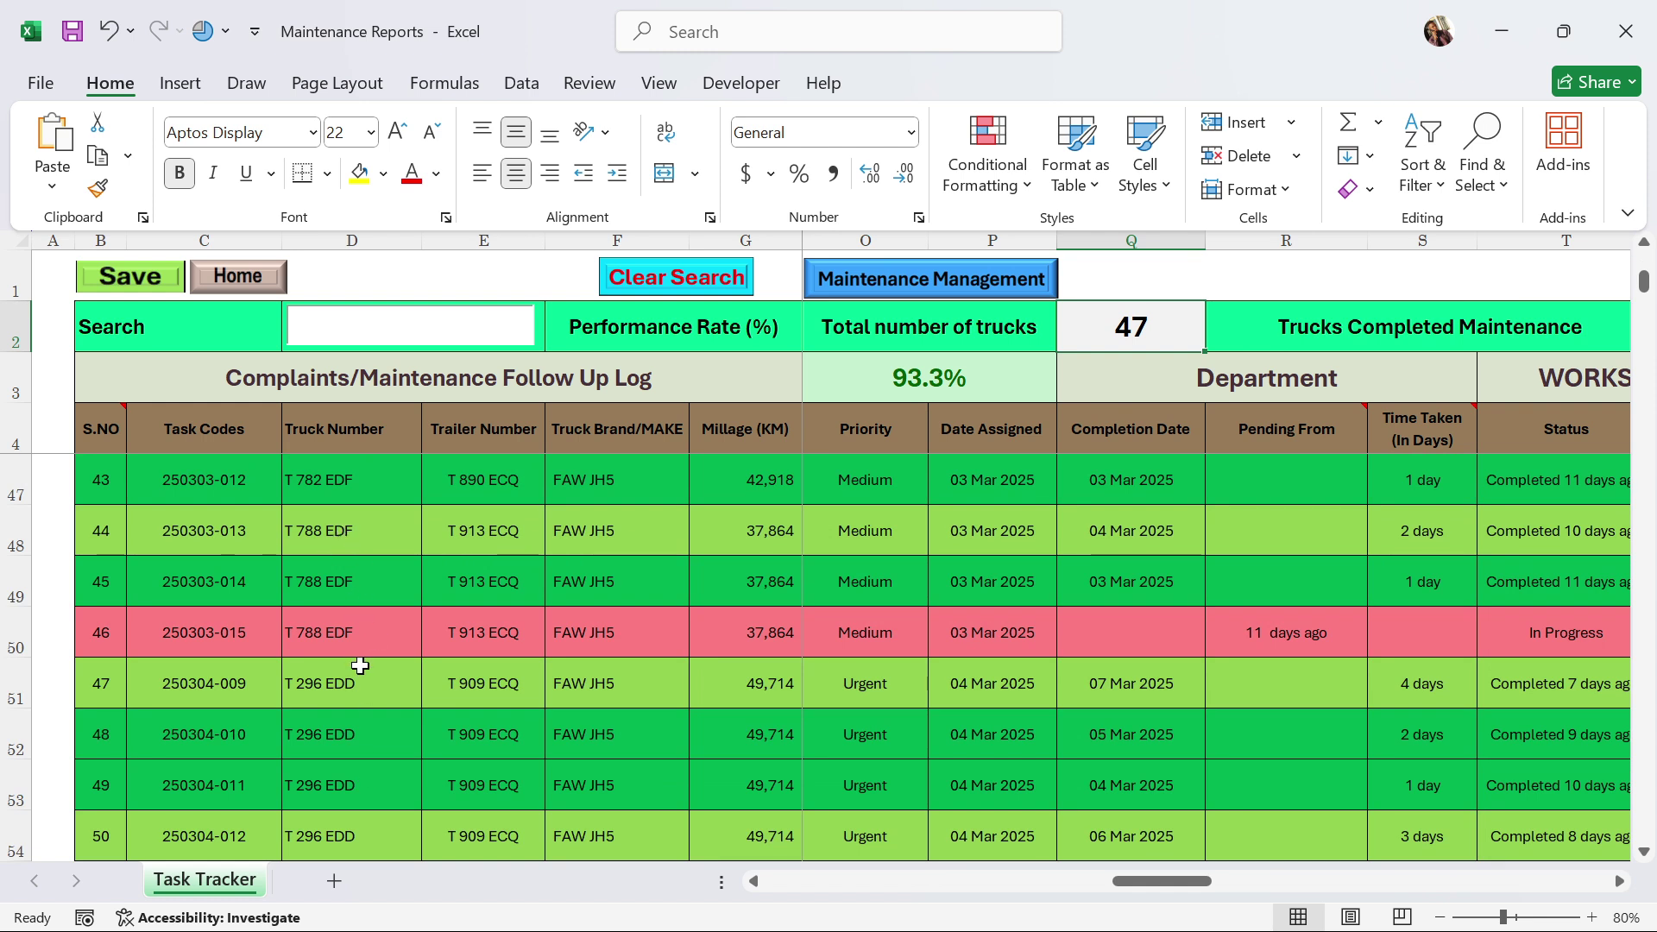
click(371, 580)
click(365, 637)
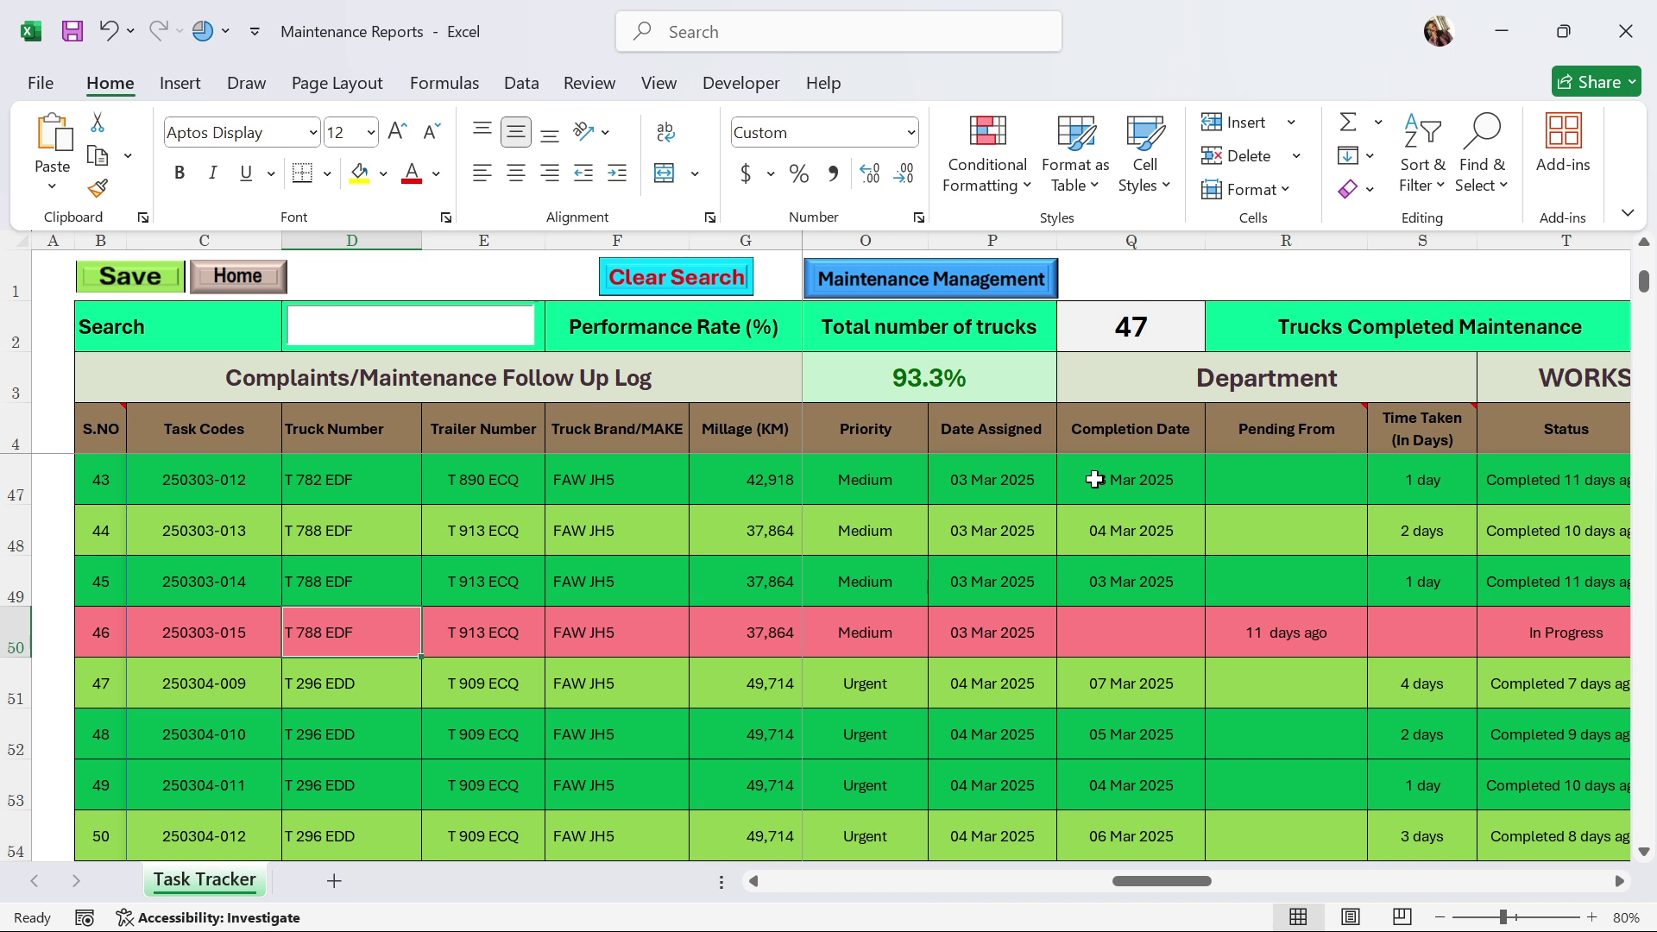
drag(1164, 887, 1453, 848)
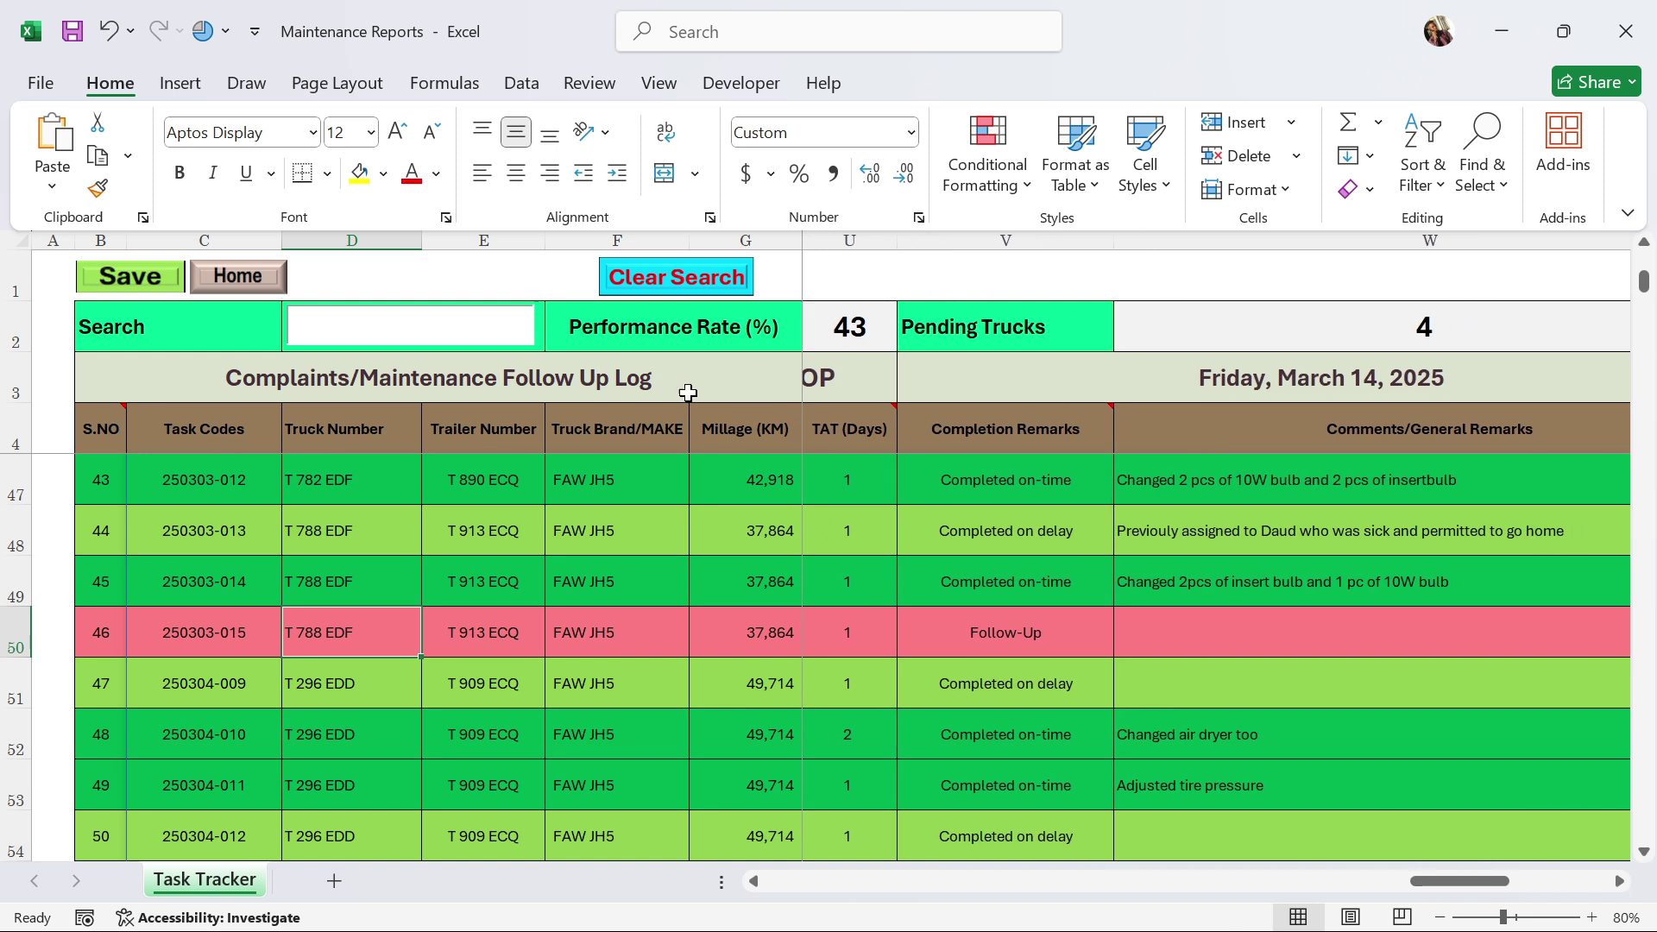
drag(1458, 881, 964, 881)
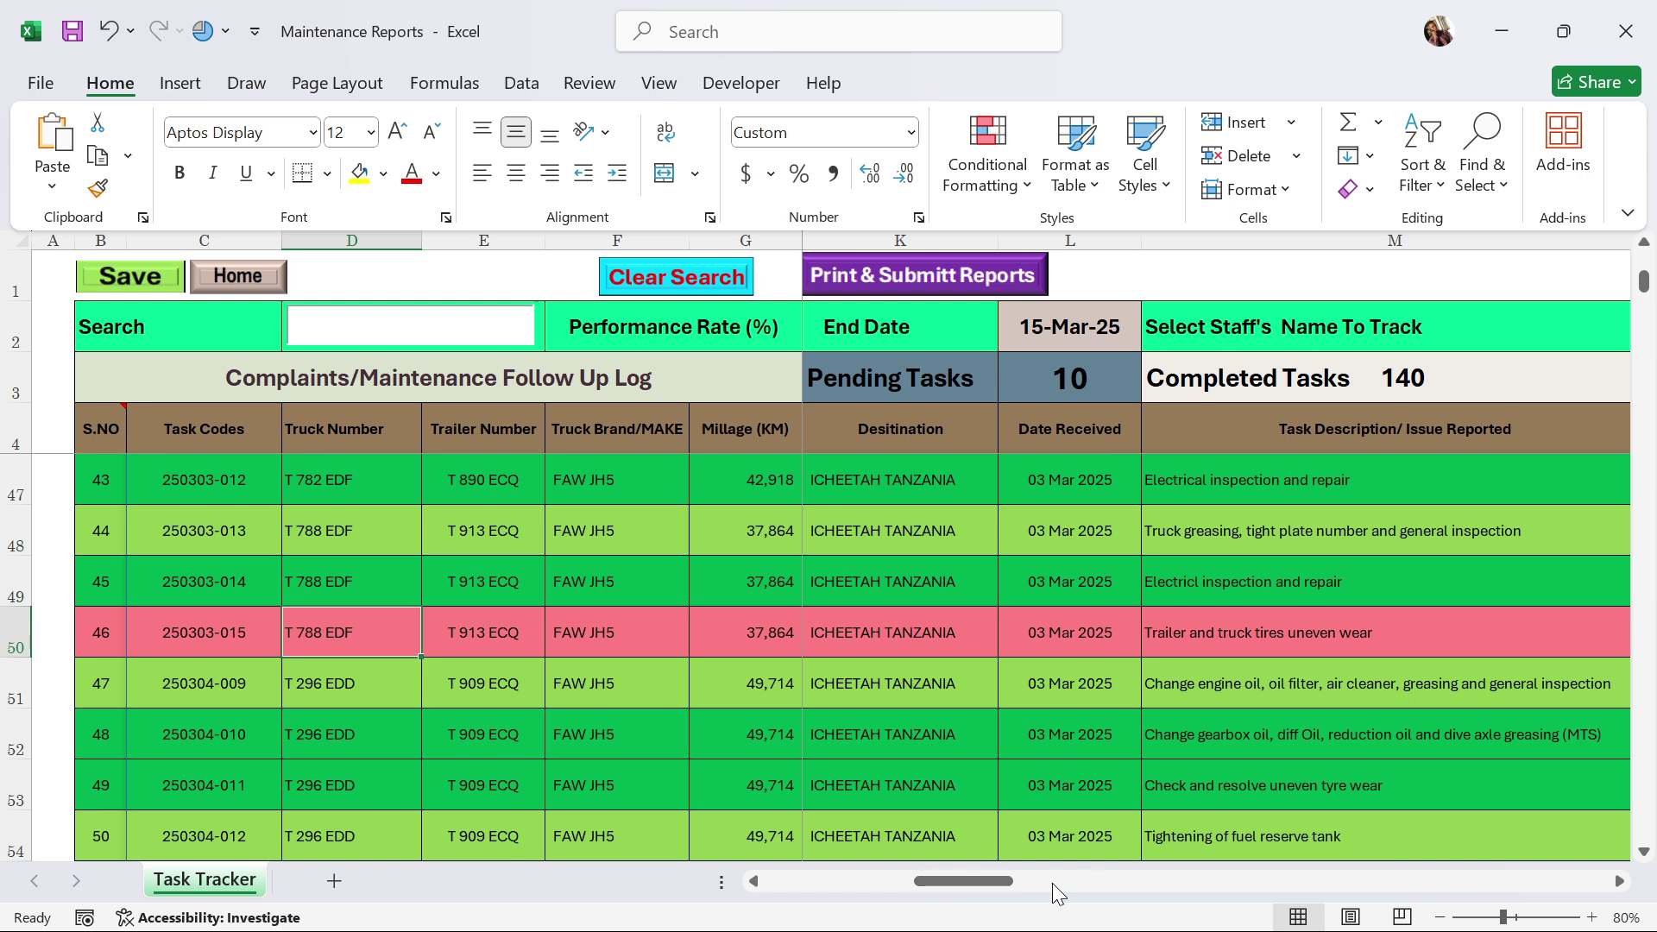
drag(971, 883, 774, 893)
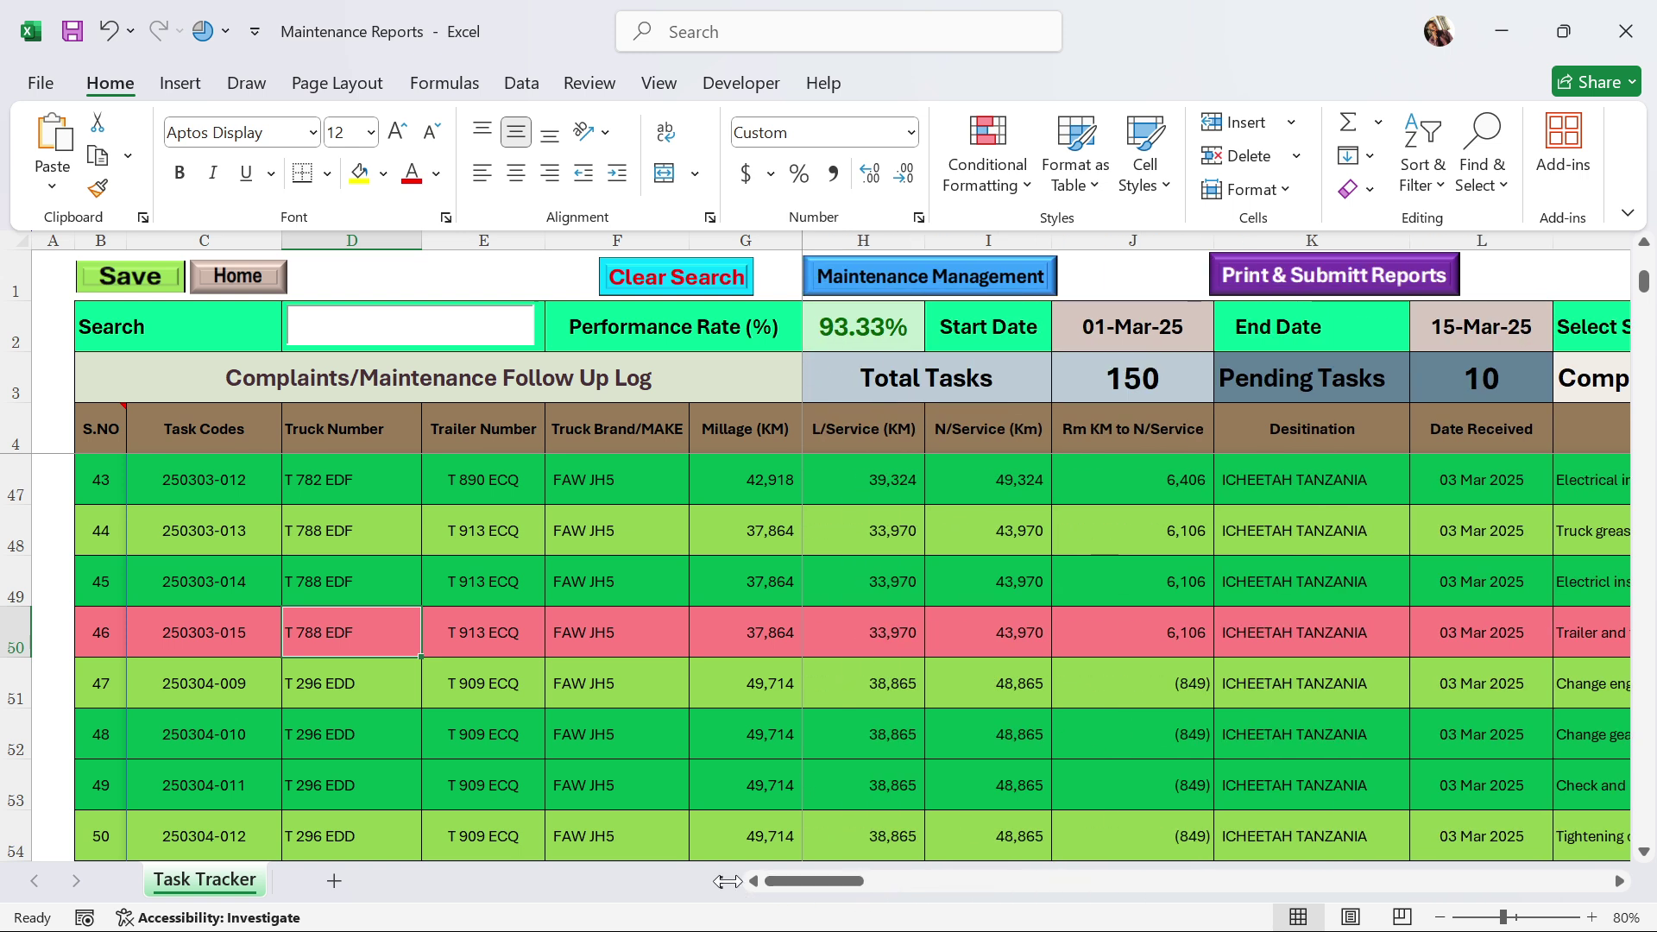
Clear the start and end date filter from the tracked tasks.
scroll(1168, 552, down, 1)
scroll(1169, 569, up, 1)
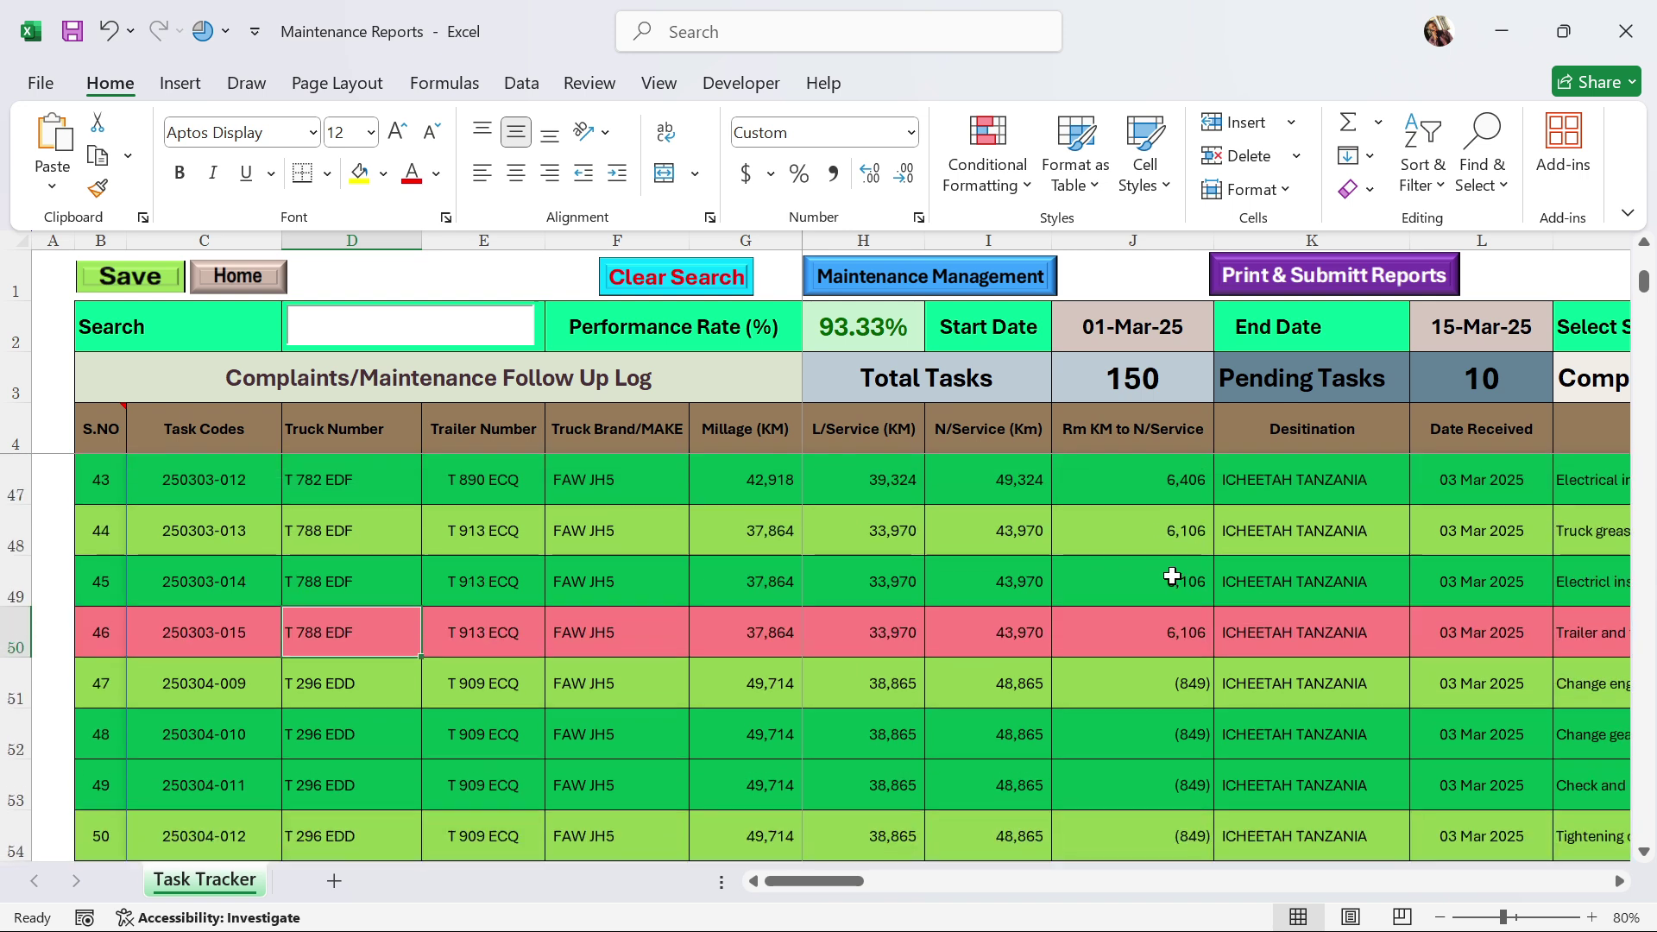
scroll(863, 535, up, 3)
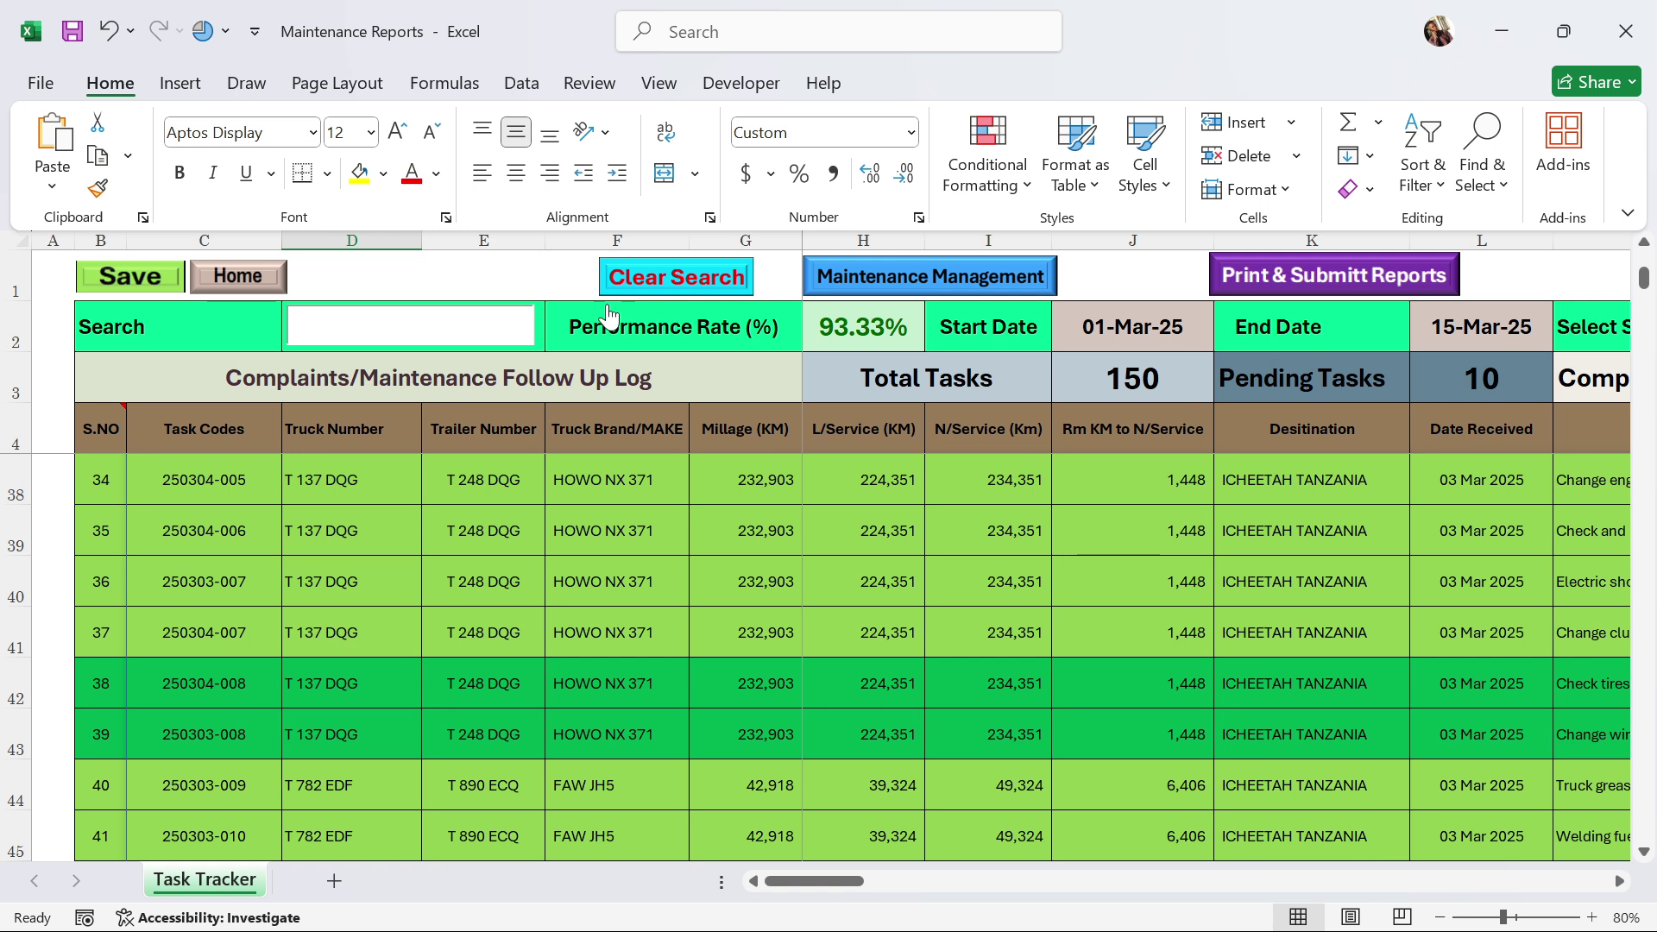
click(669, 278)
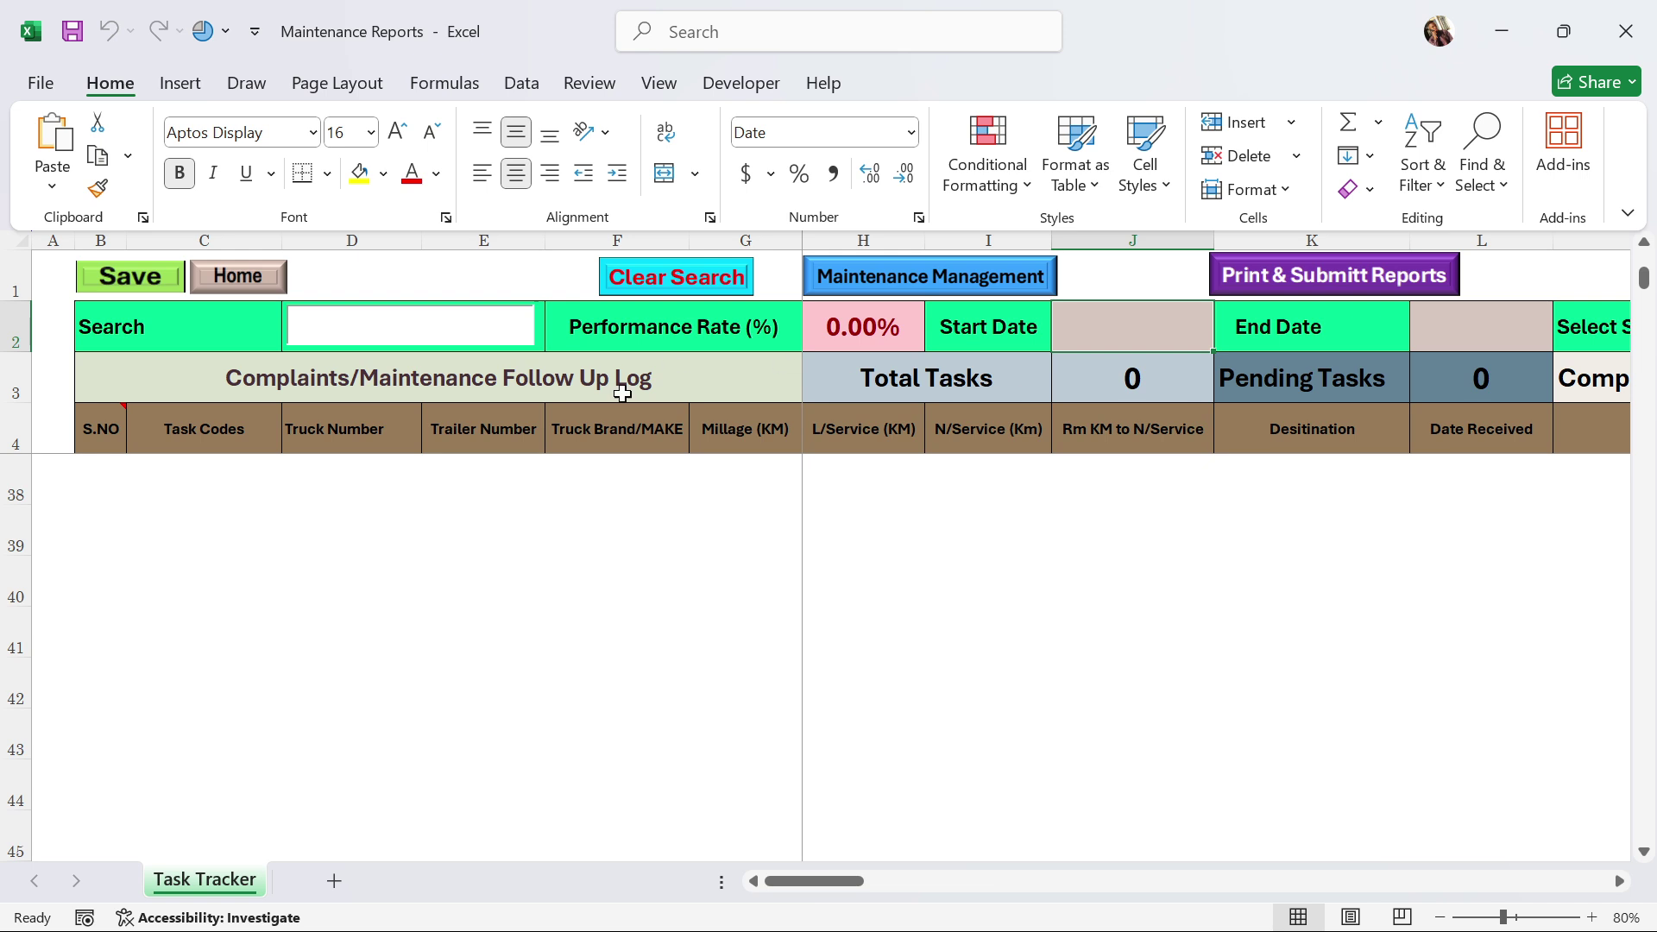
scroll(233, 543, up, 8)
scroll(292, 508, up, 3)
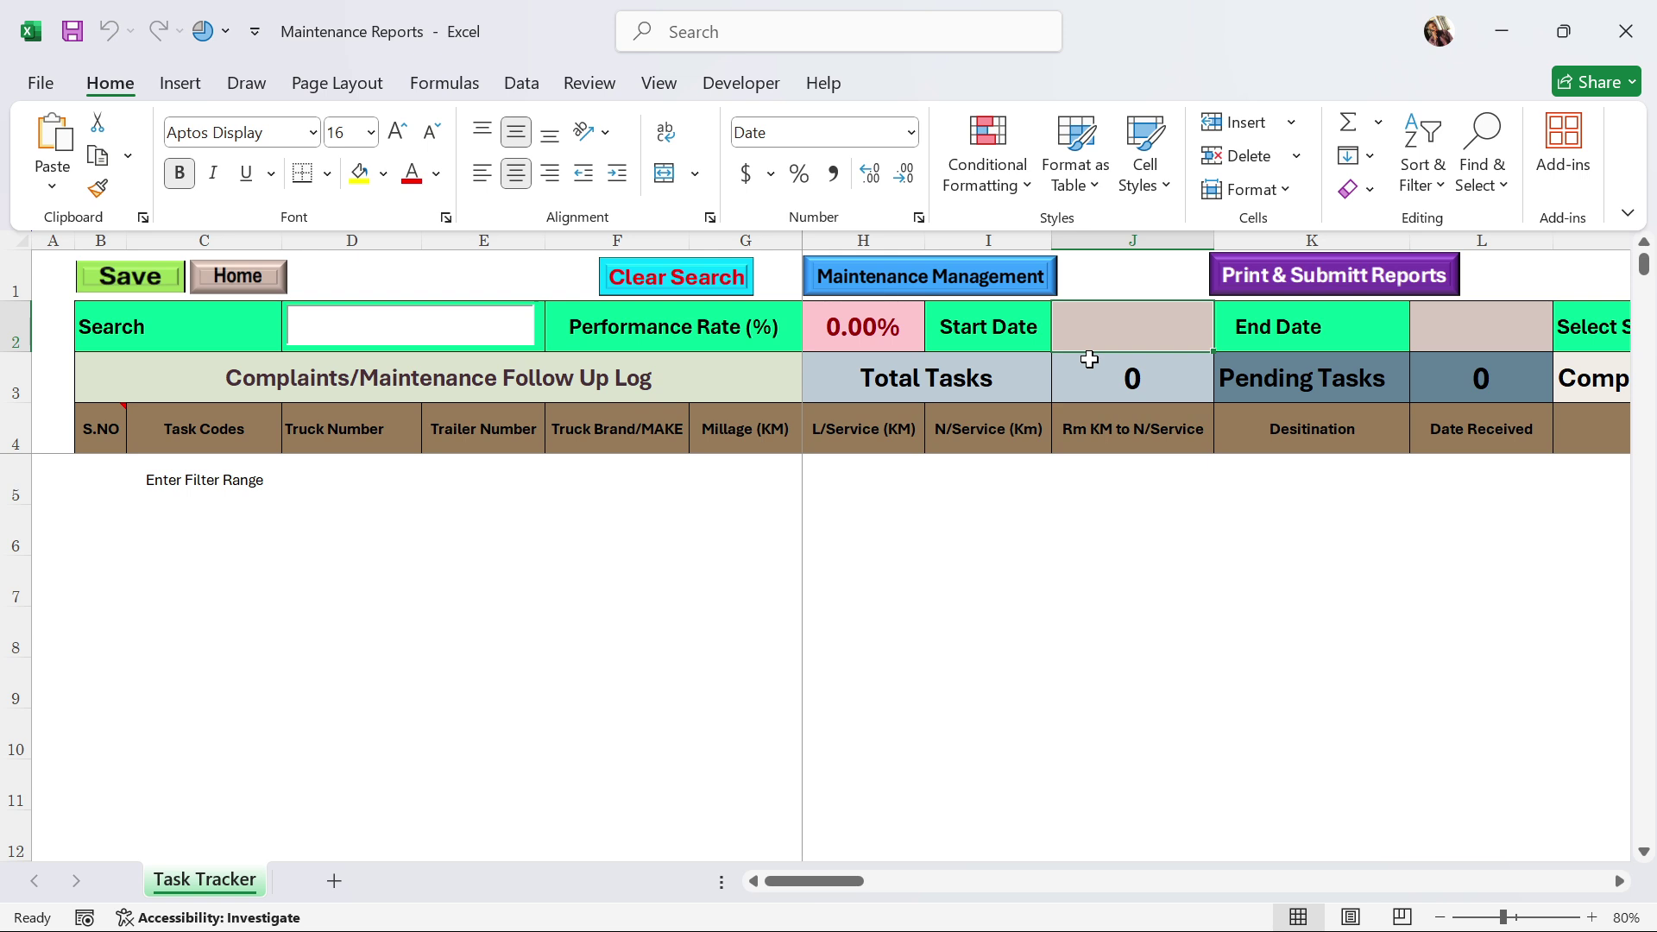
Filter the tracked tasks by choosing the staff member's name in the staff name selection cell.
key(Right)
key(Right)
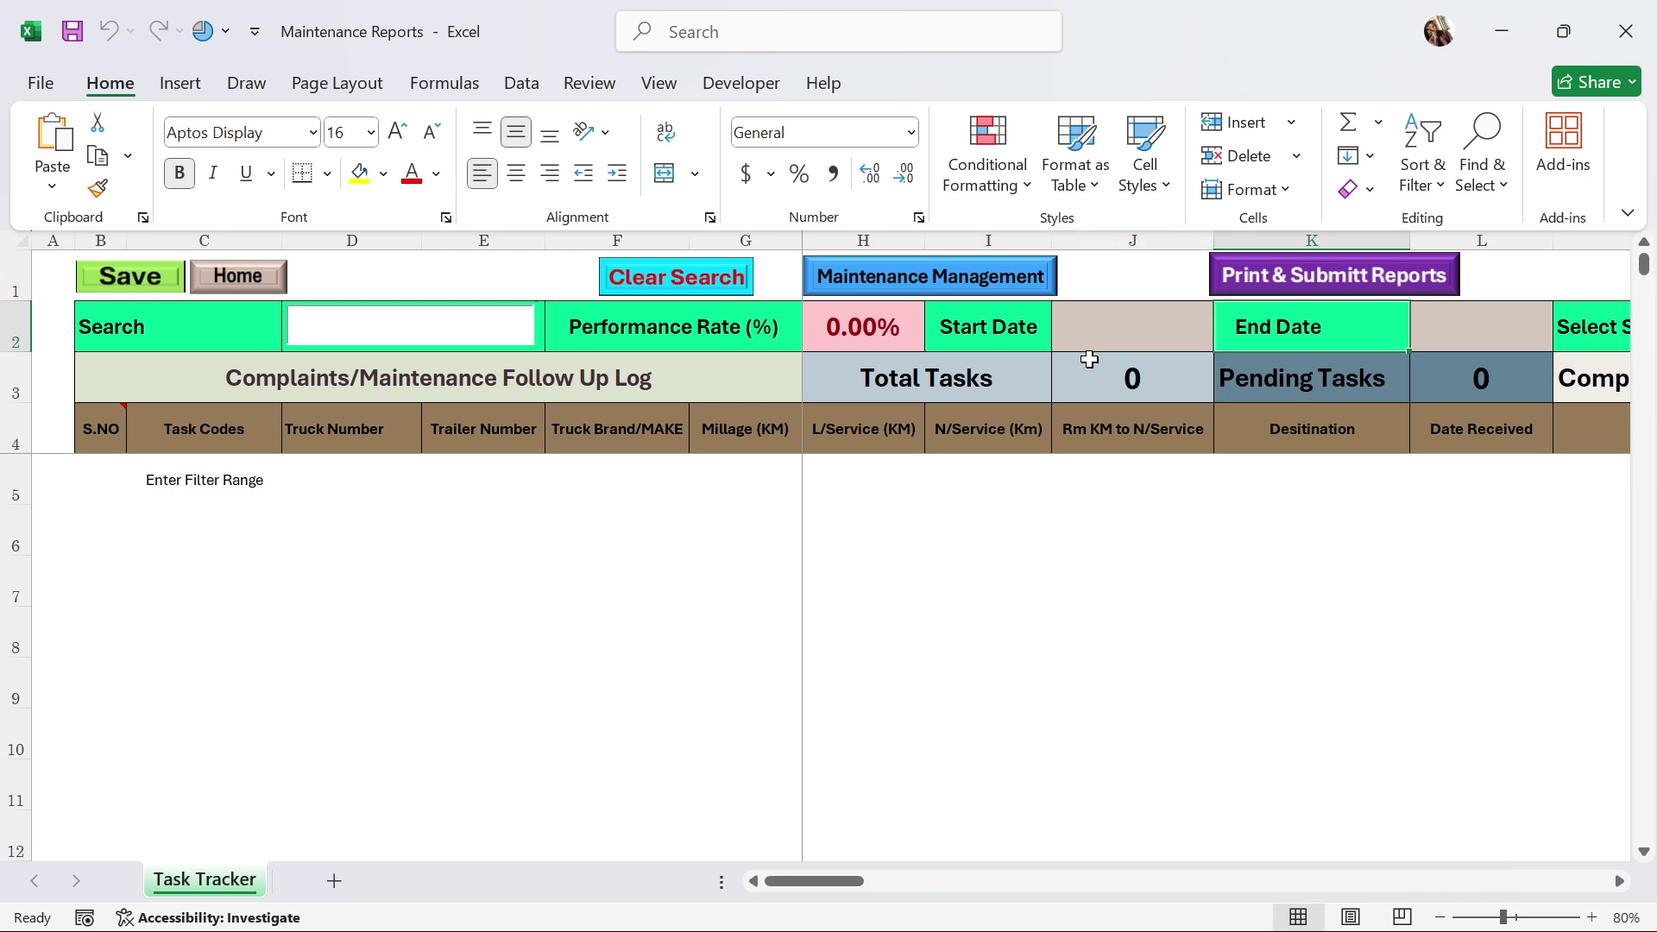
key(Right)
key(Right)
key(Right)
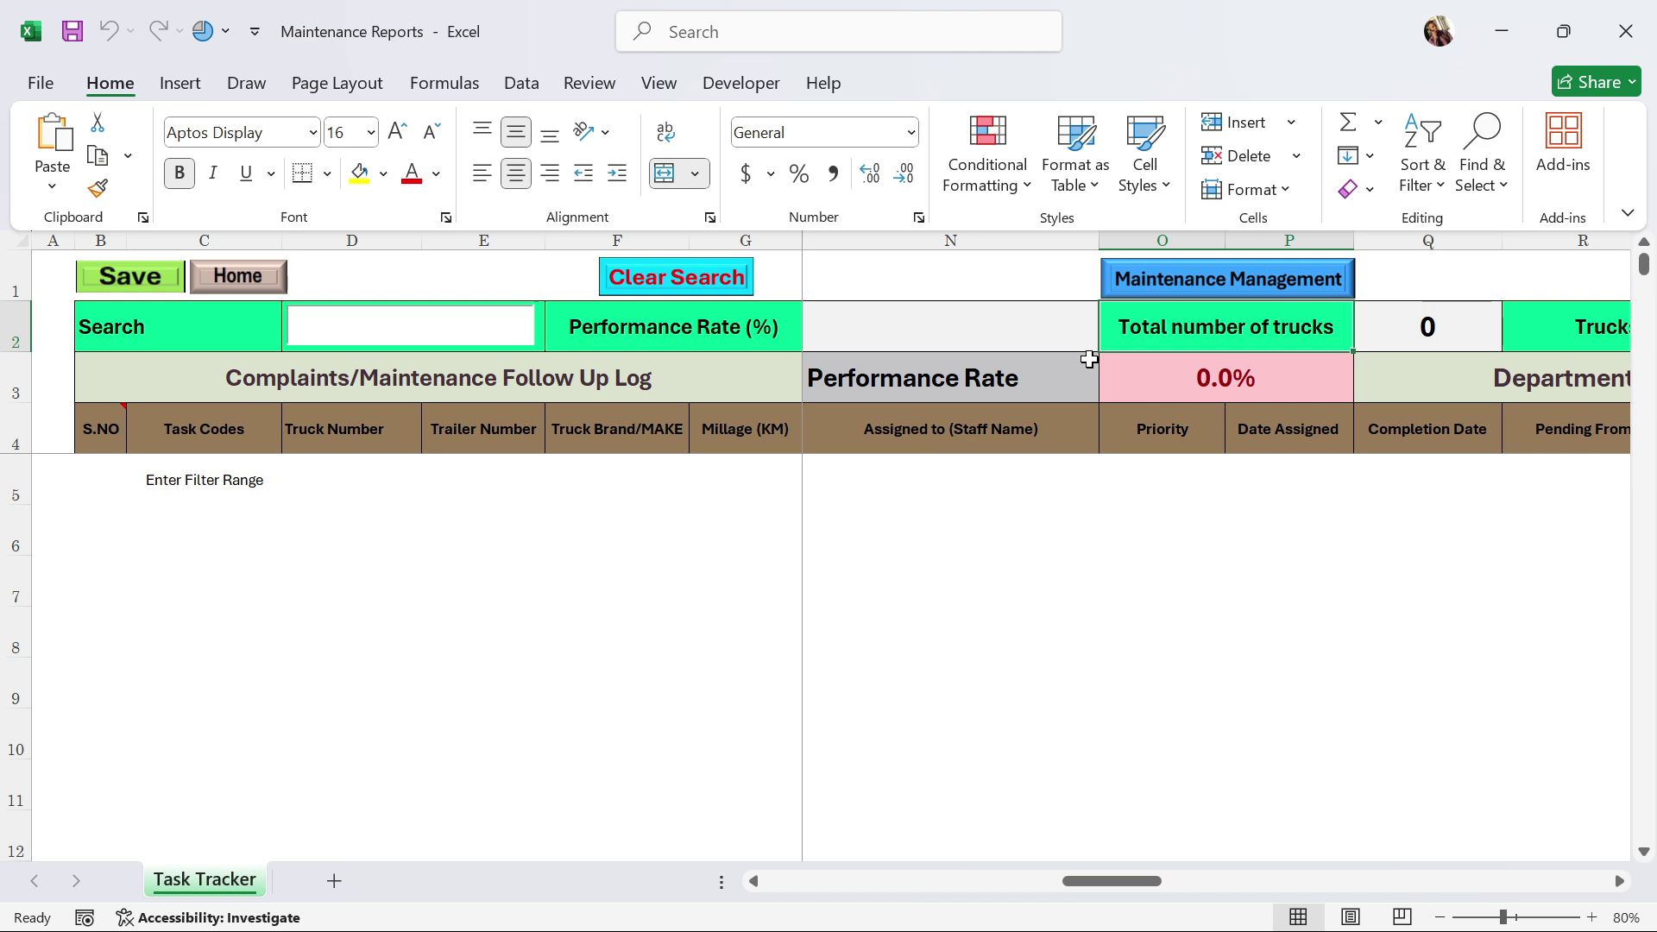
key(Left)
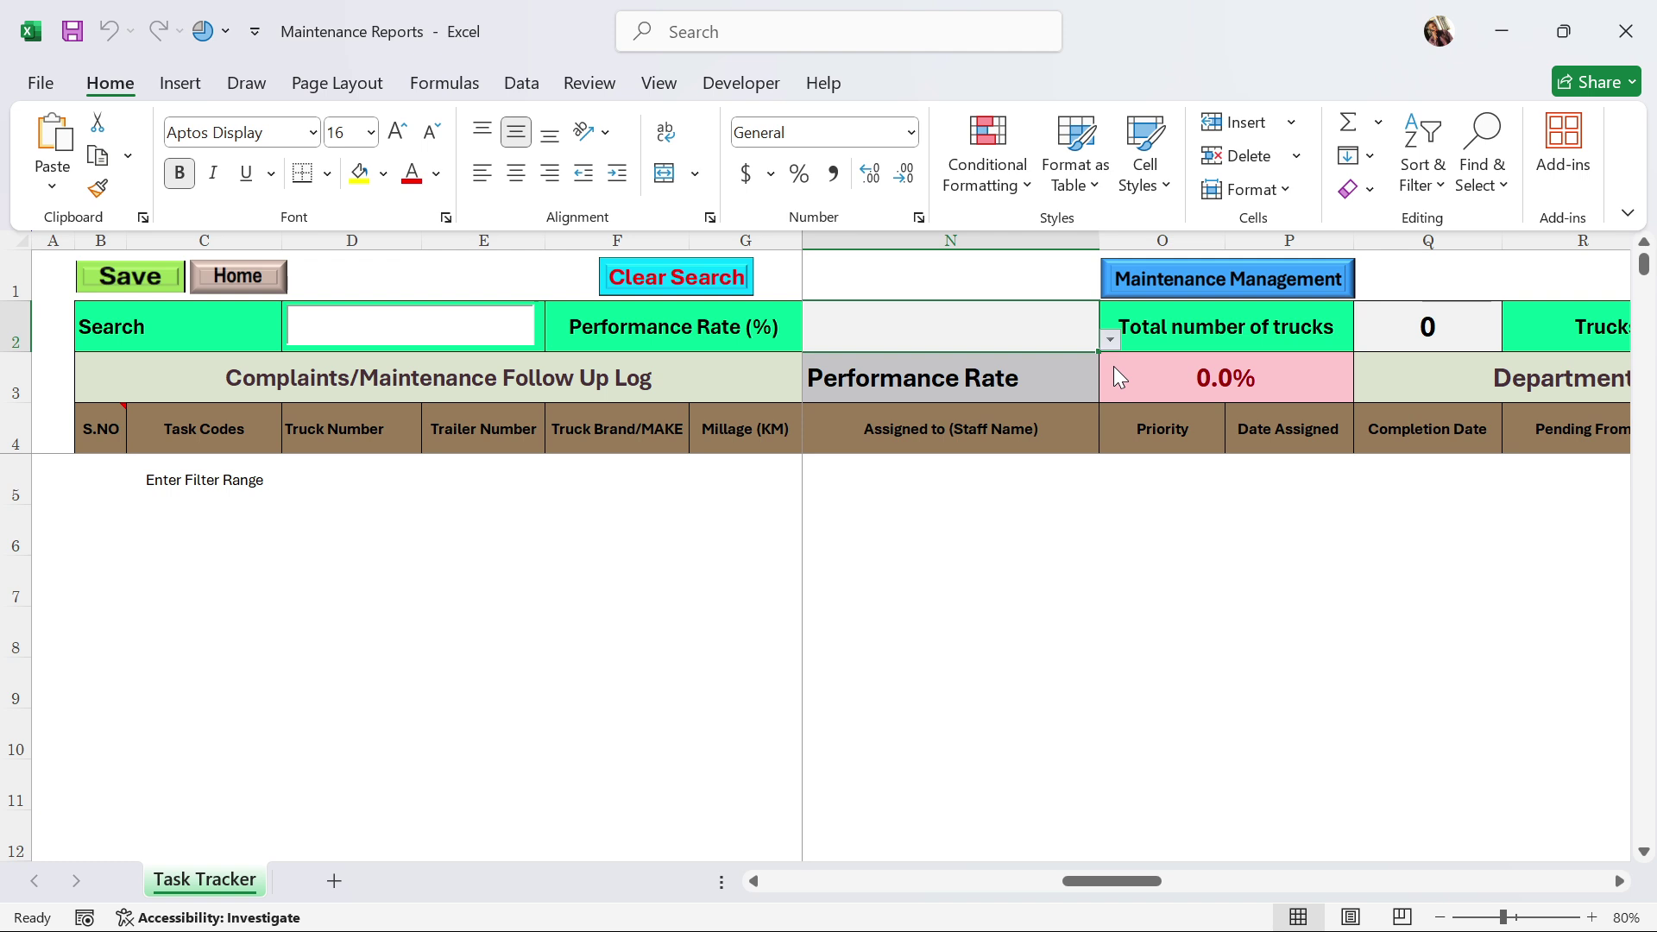
click(931, 391)
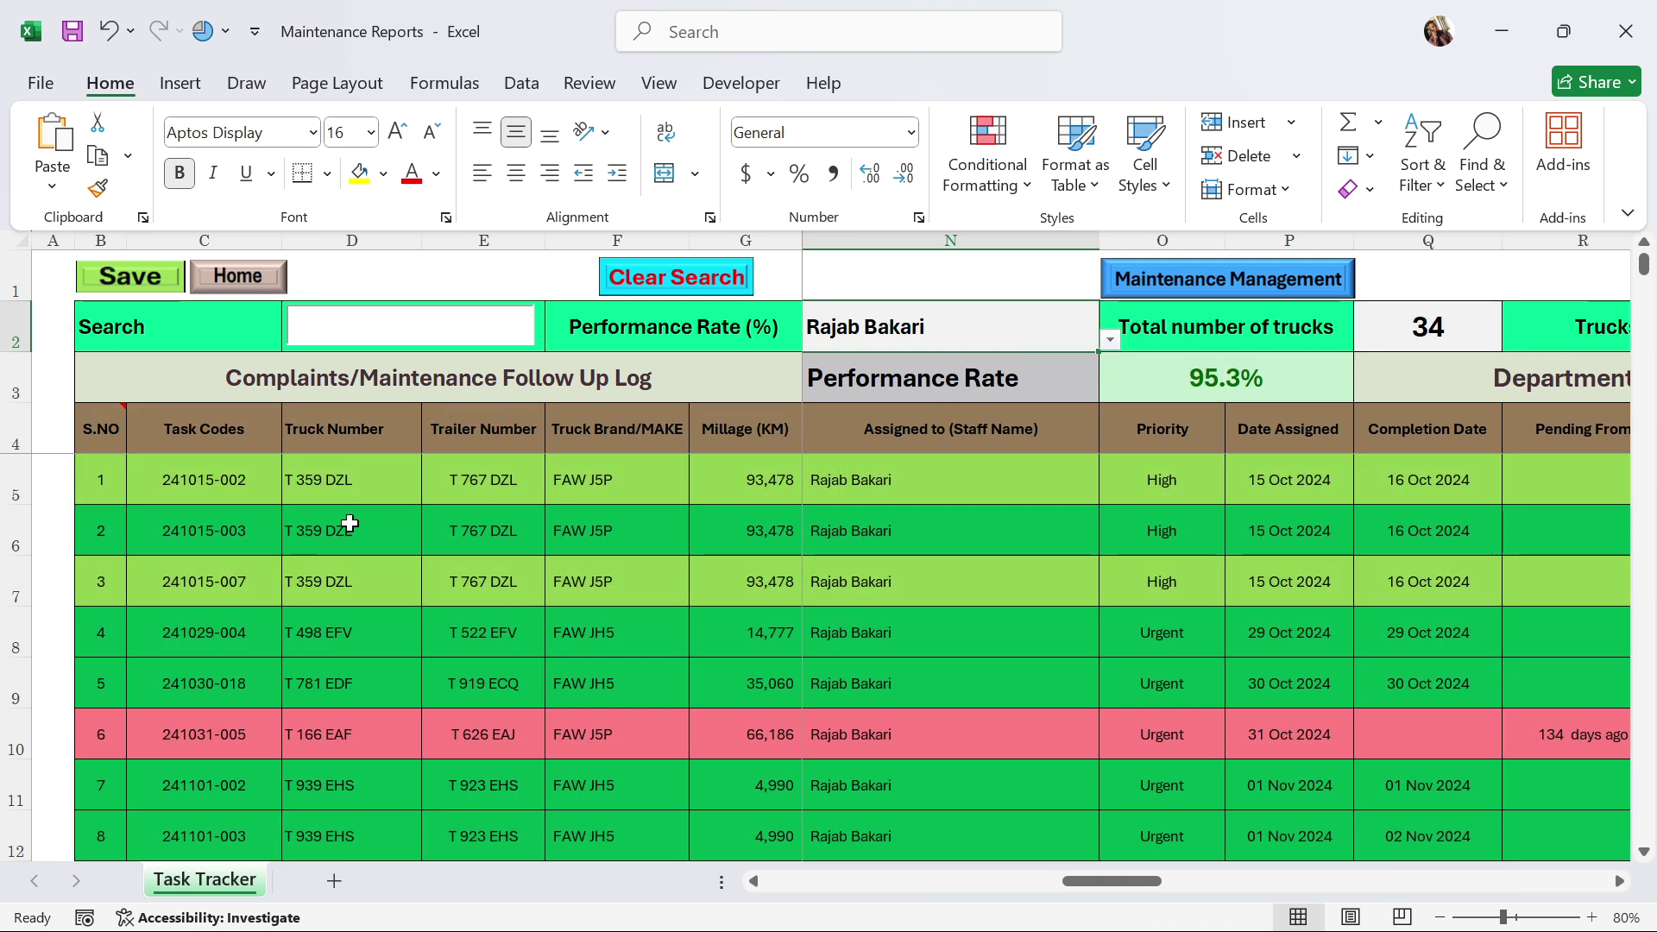
scroll(344, 526, down, 4)
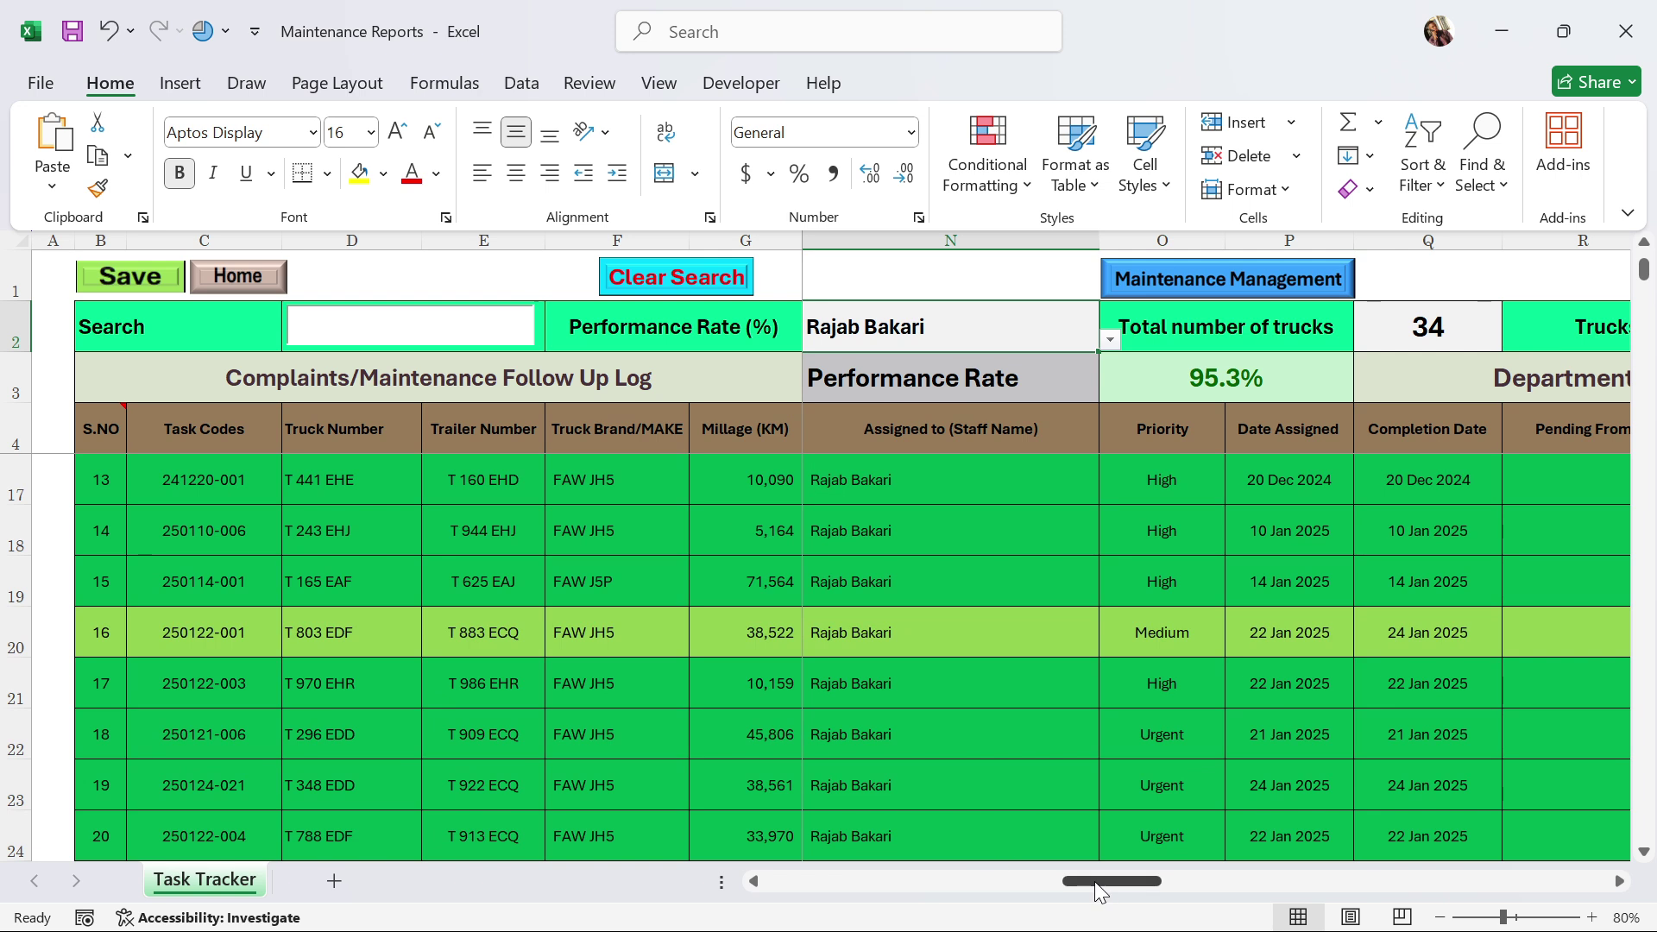
mouse_move(1094, 882)
mouse_down()
mouse_move(1443, 887)
mouse_move(1094, 908)
mouse_up()
scroll(925, 525, down, 3)
scroll(943, 664, down, 7)
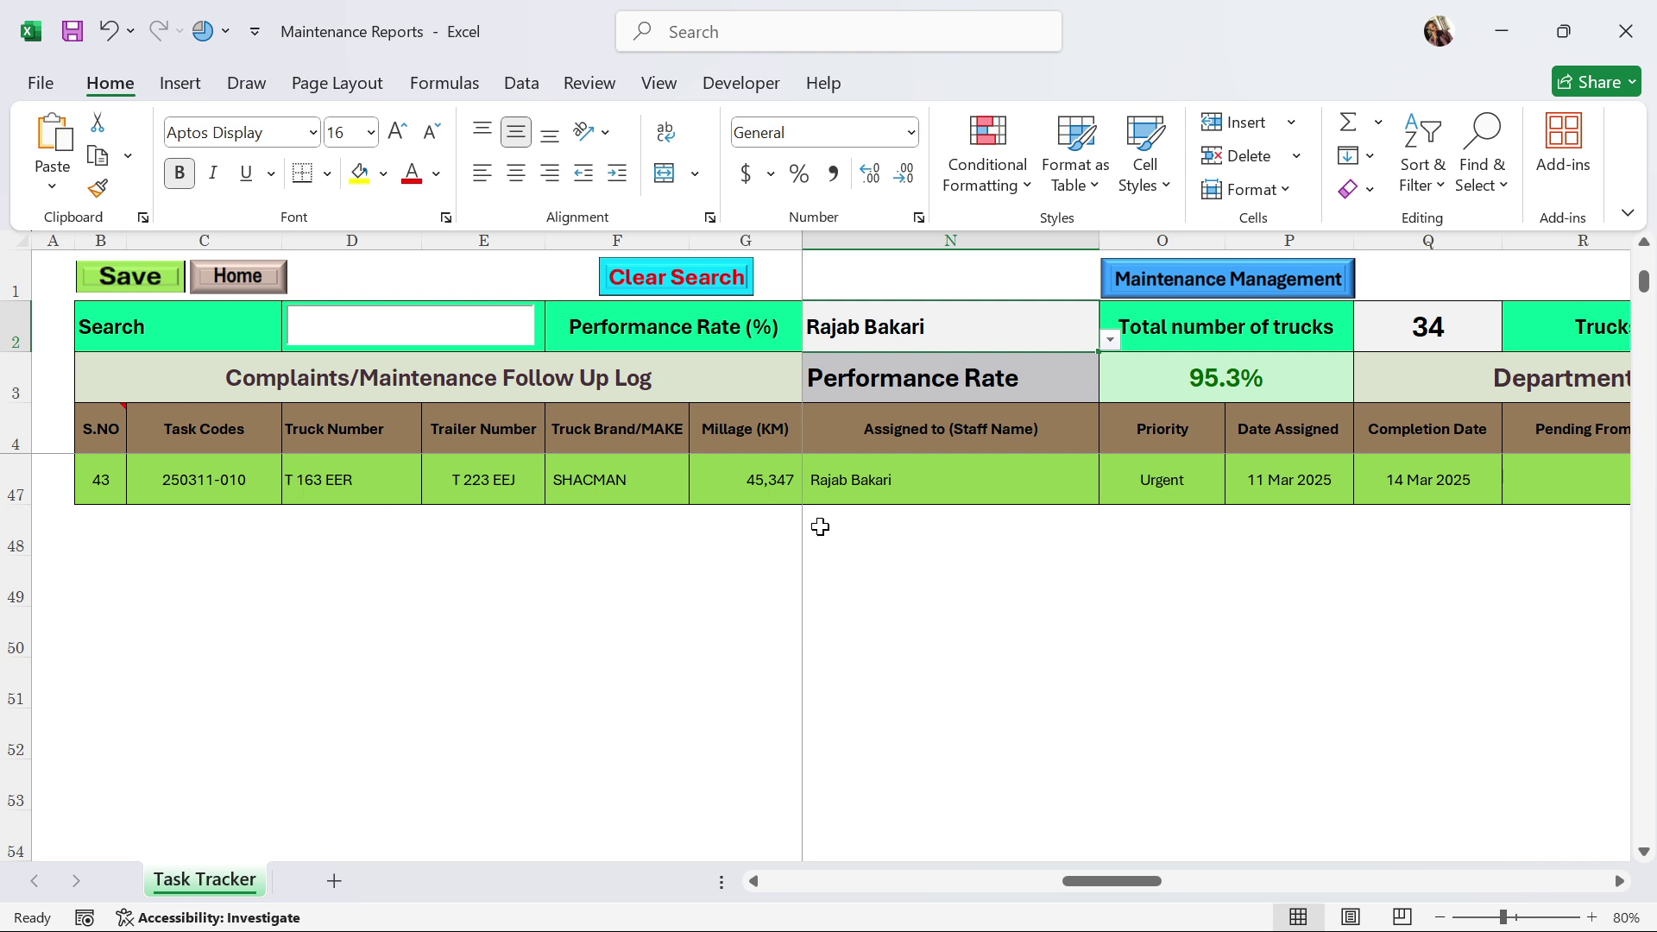
click(603, 473)
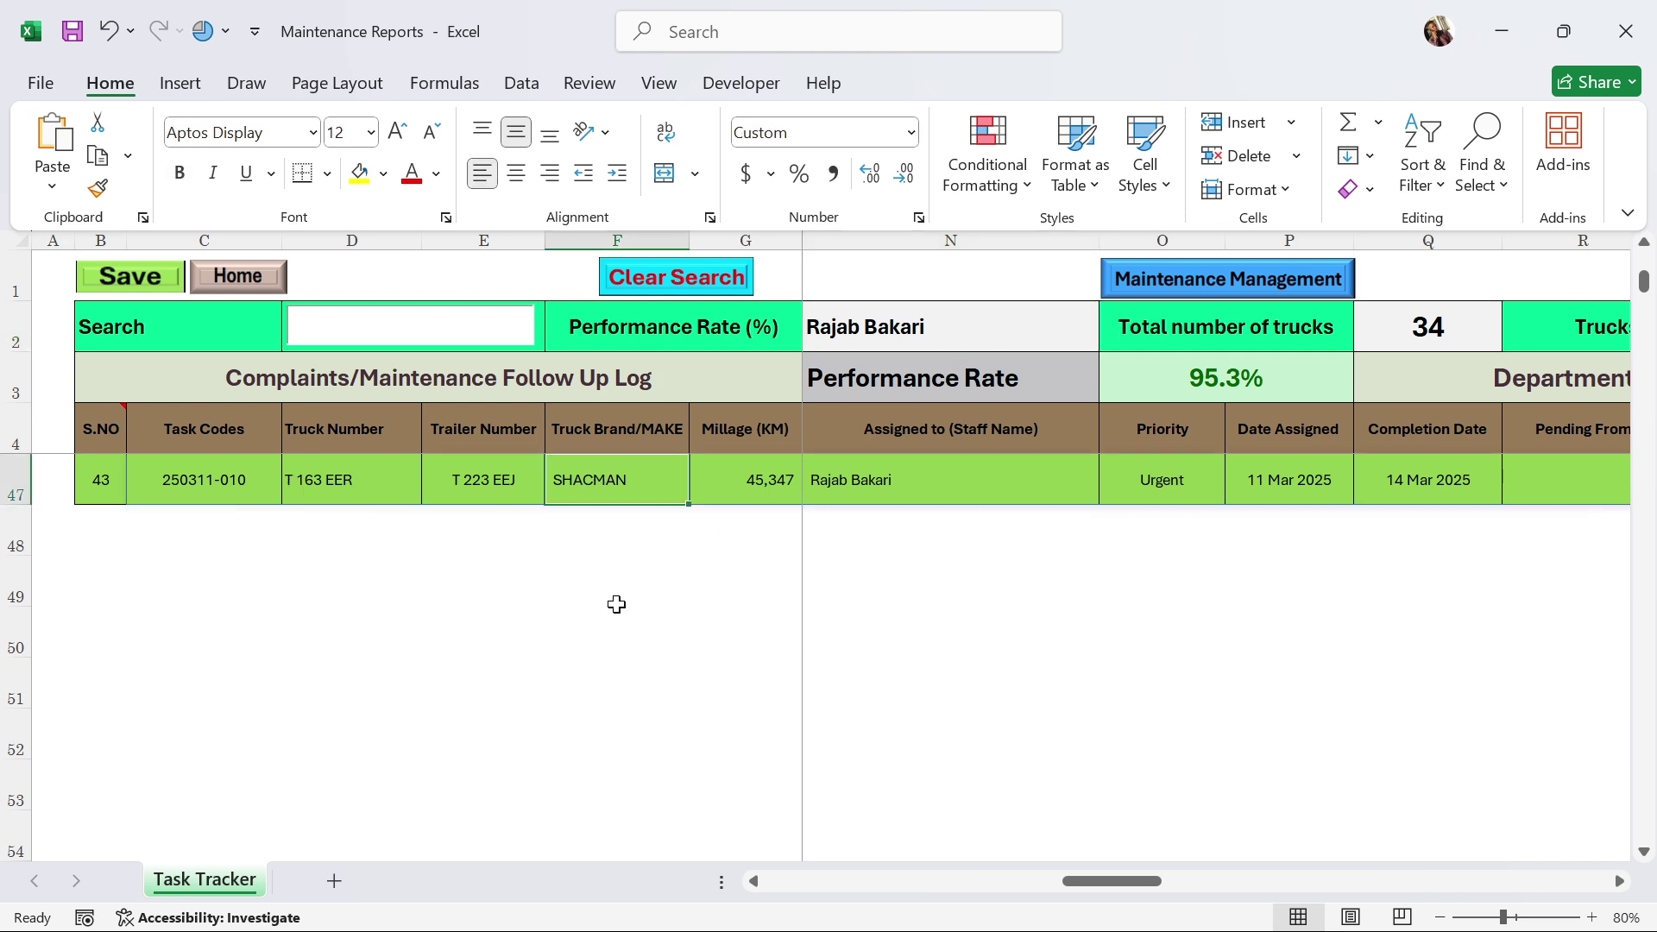
key(Left)
key(Right)
key(Right)
key(Right)
key(Right)
key(Right)
key(Right)
key(Right)
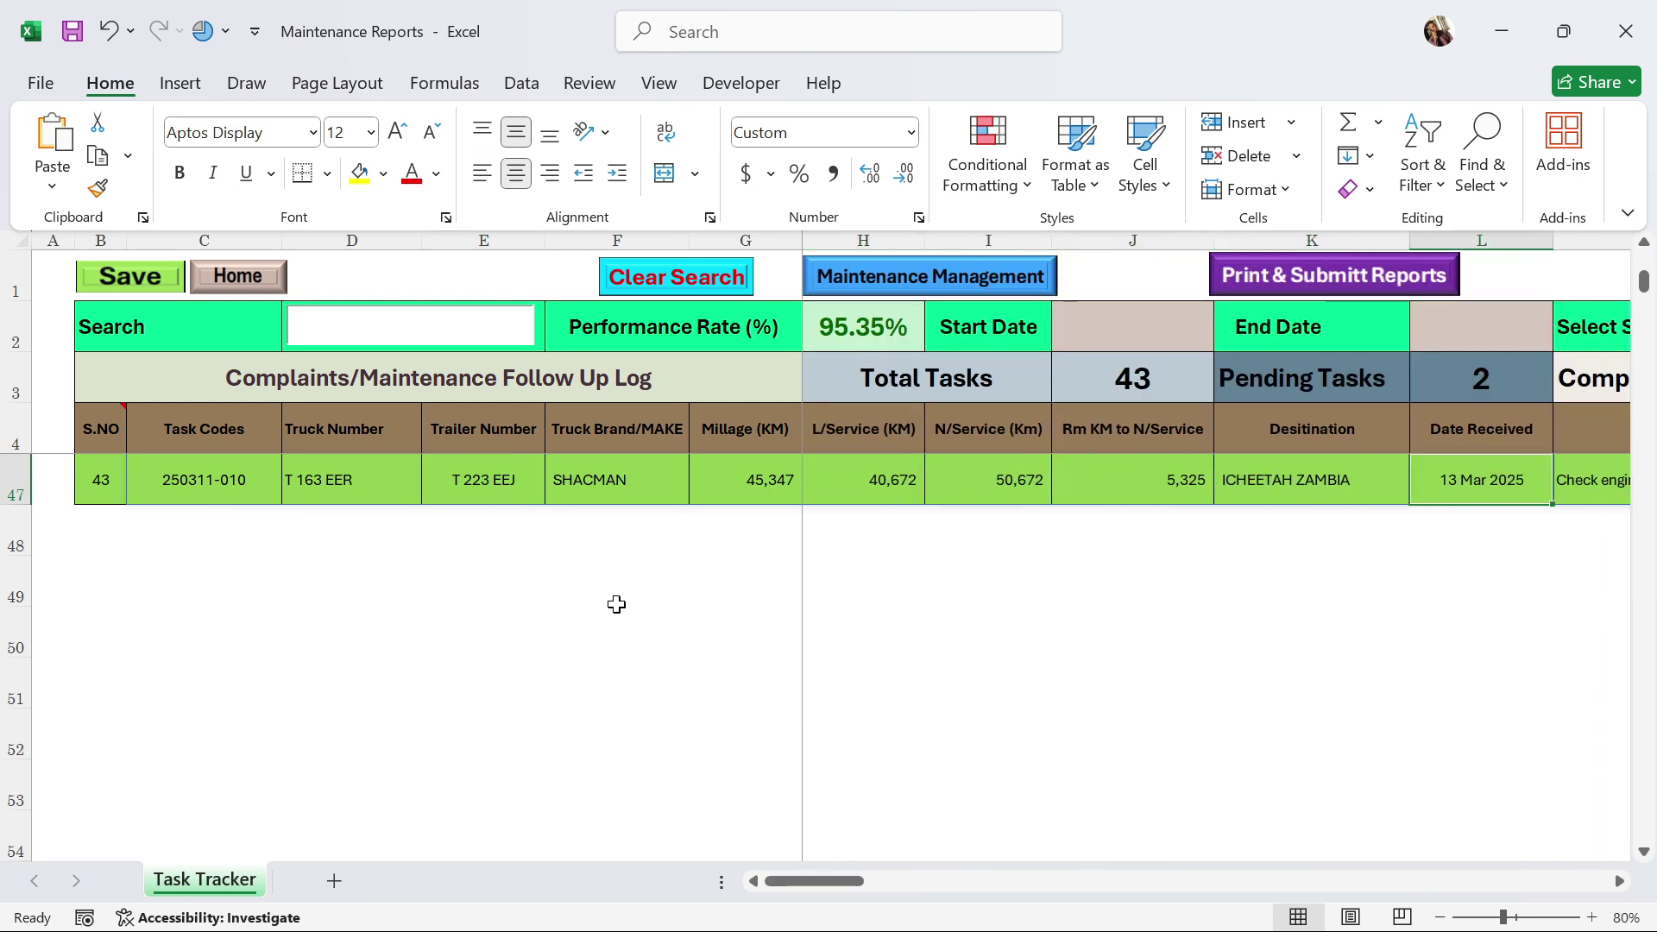
key(Right)
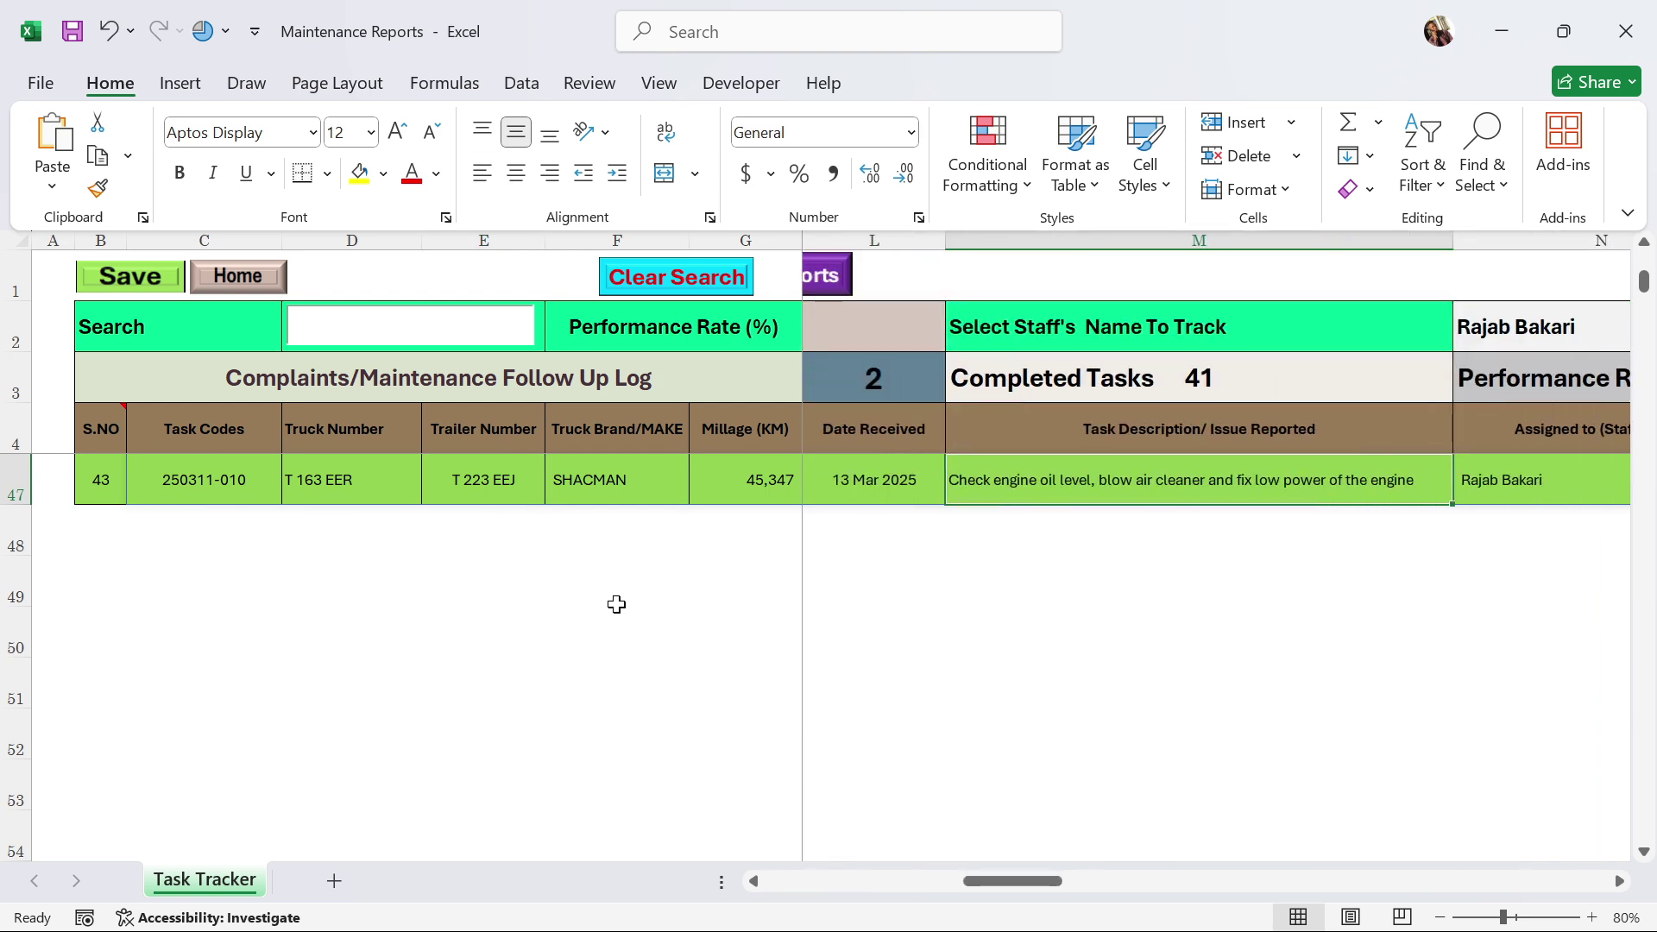
Examine the assignment and completion dates, time taken, status, TAT and completion remarks of the T 163 EER task.
key(Right)
key(Right)
key(Right)
key(Right)
key(Right)
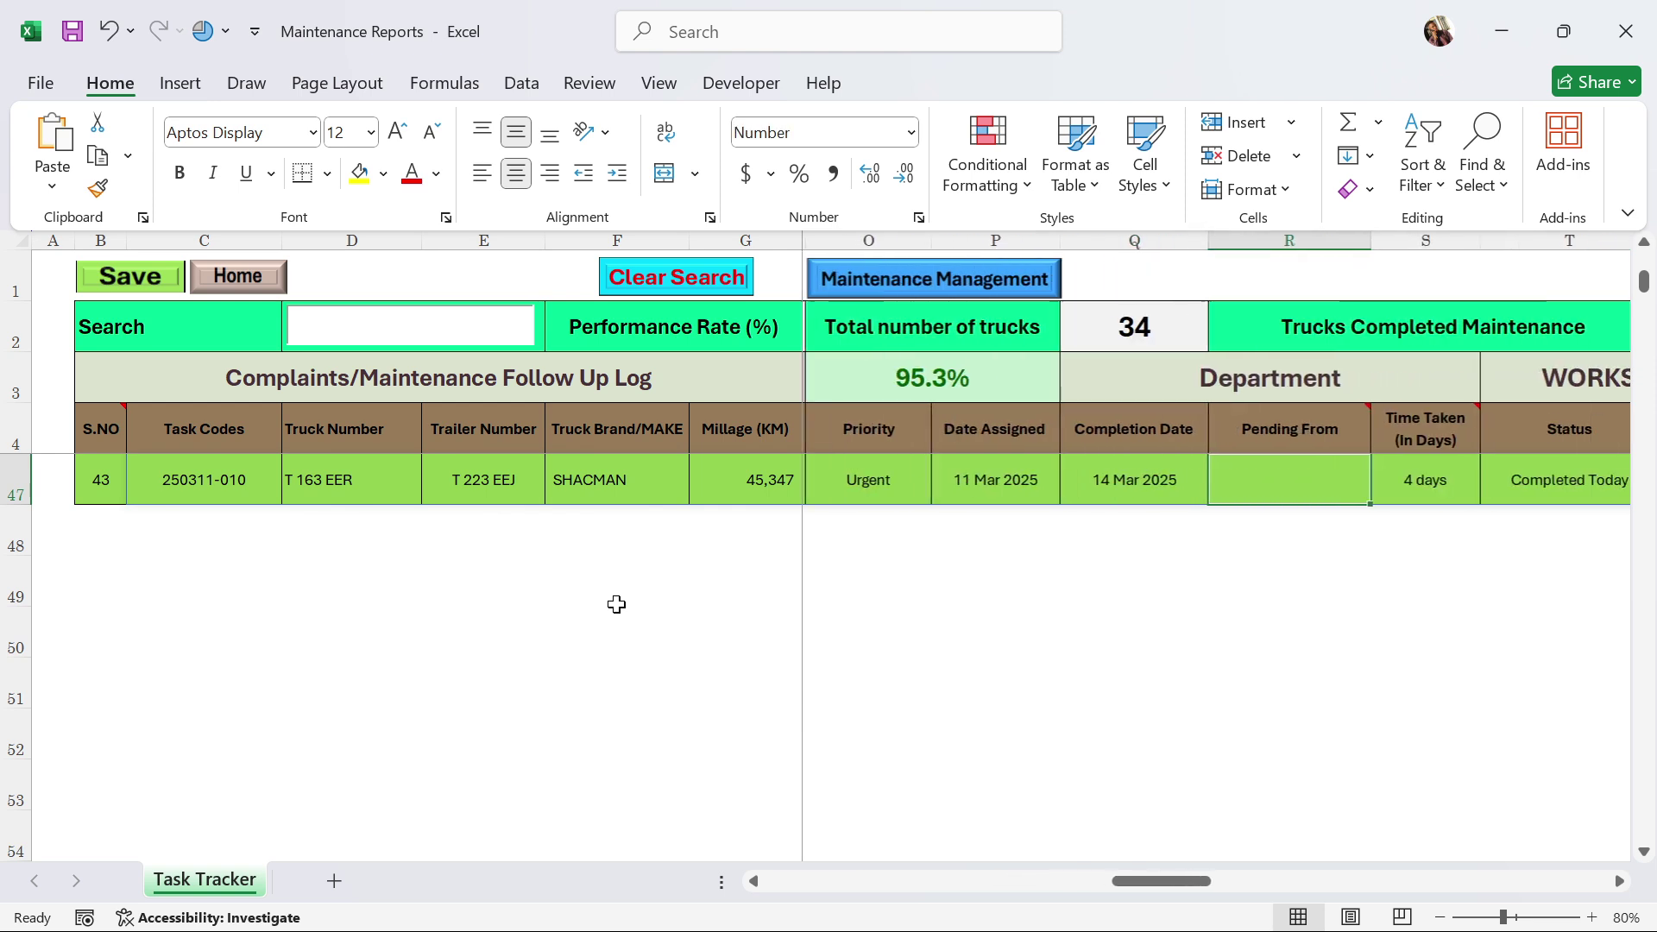
key(Right)
key(Right)
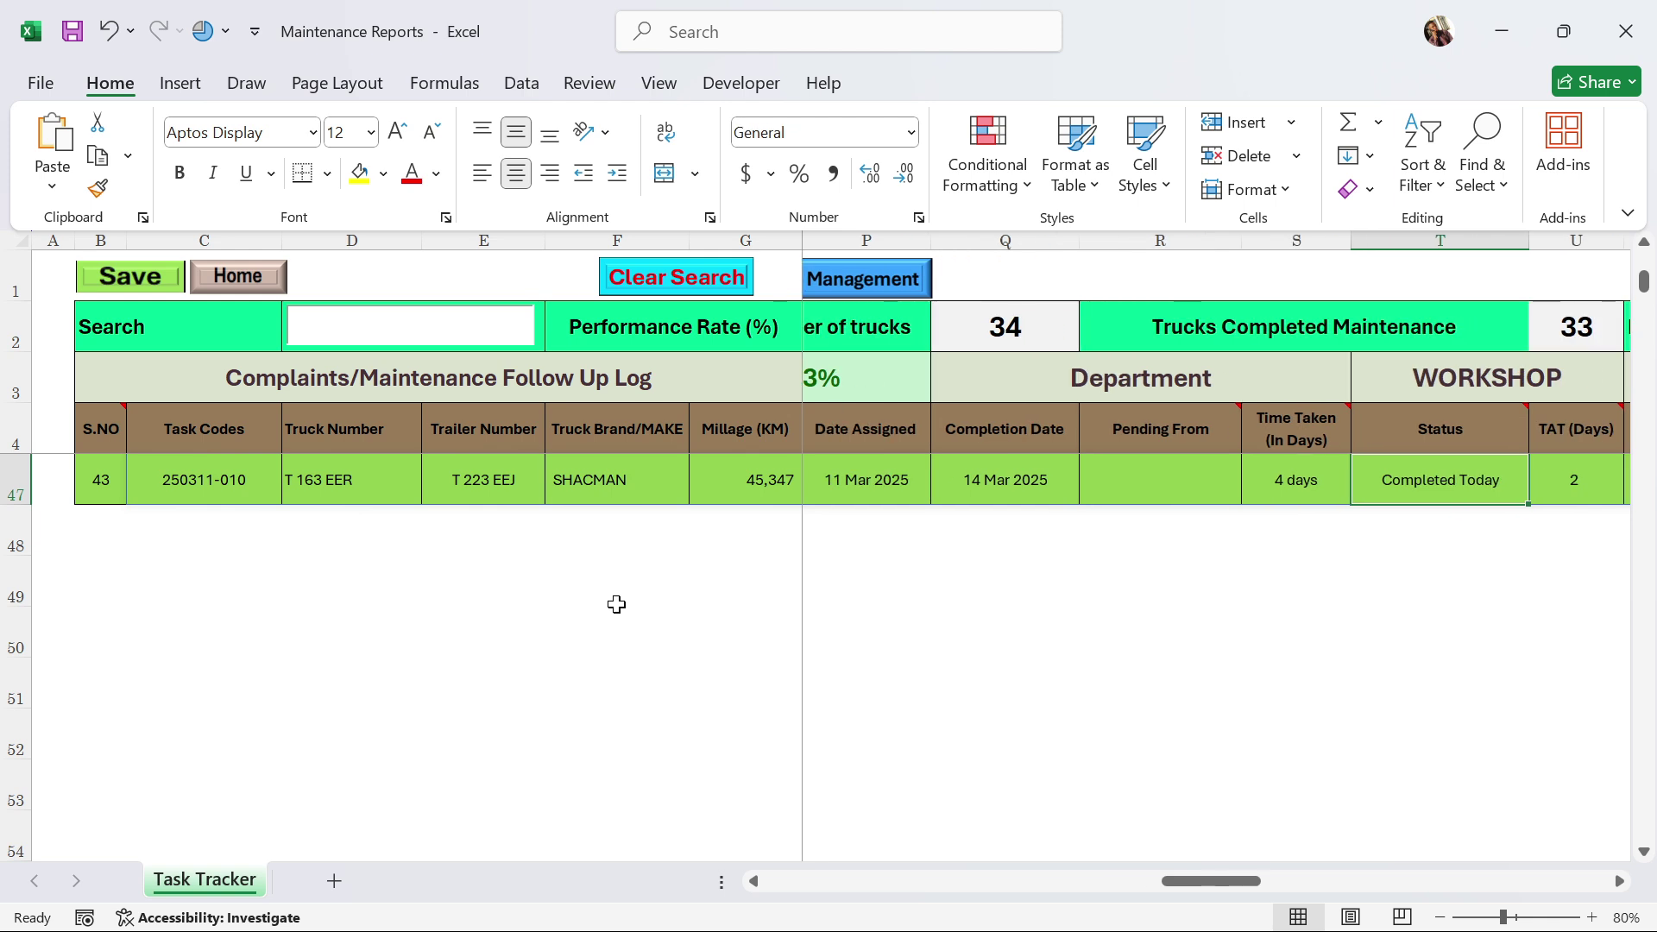
key(Right)
key(Right)
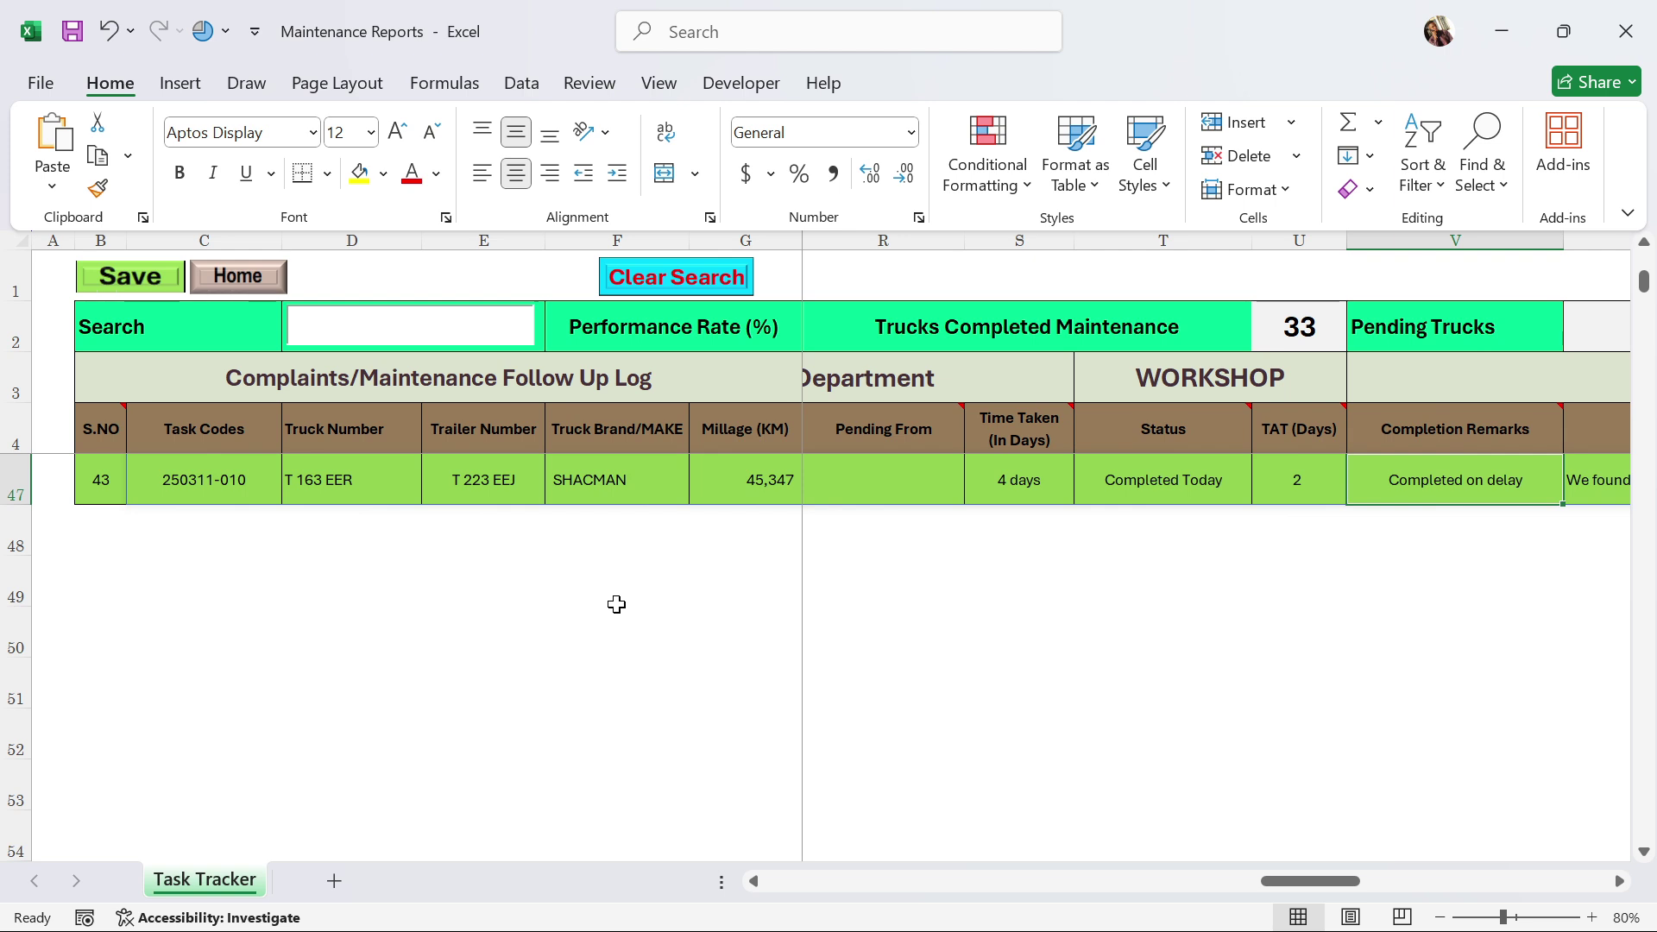
click(1024, 475)
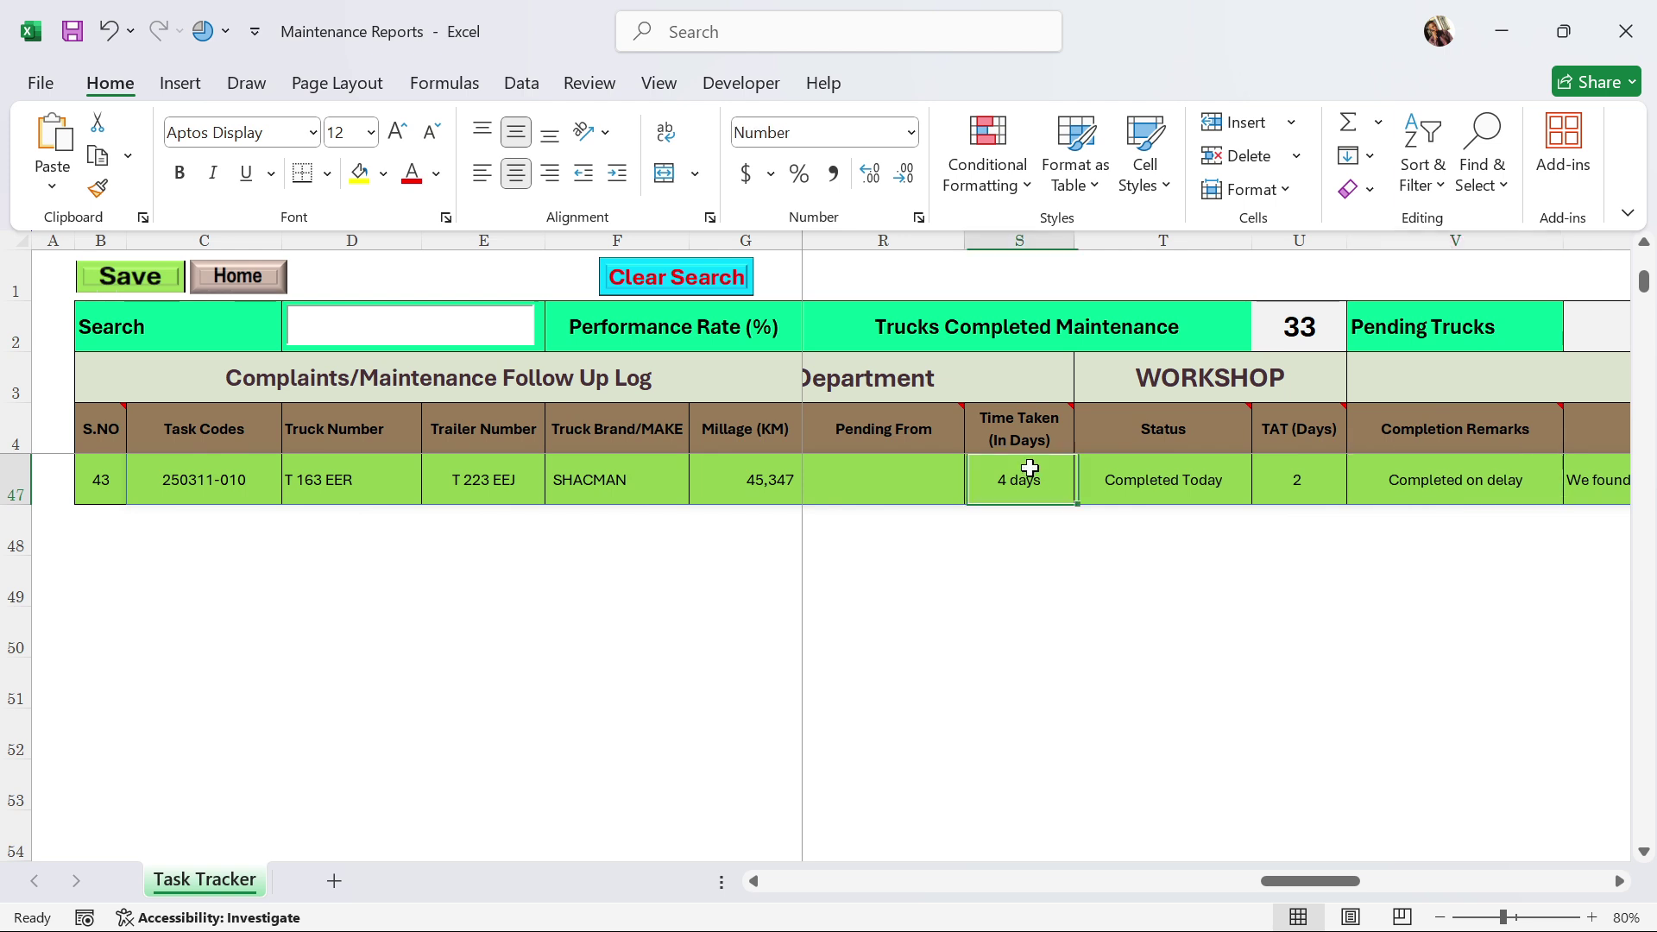
click(1291, 477)
click(1512, 477)
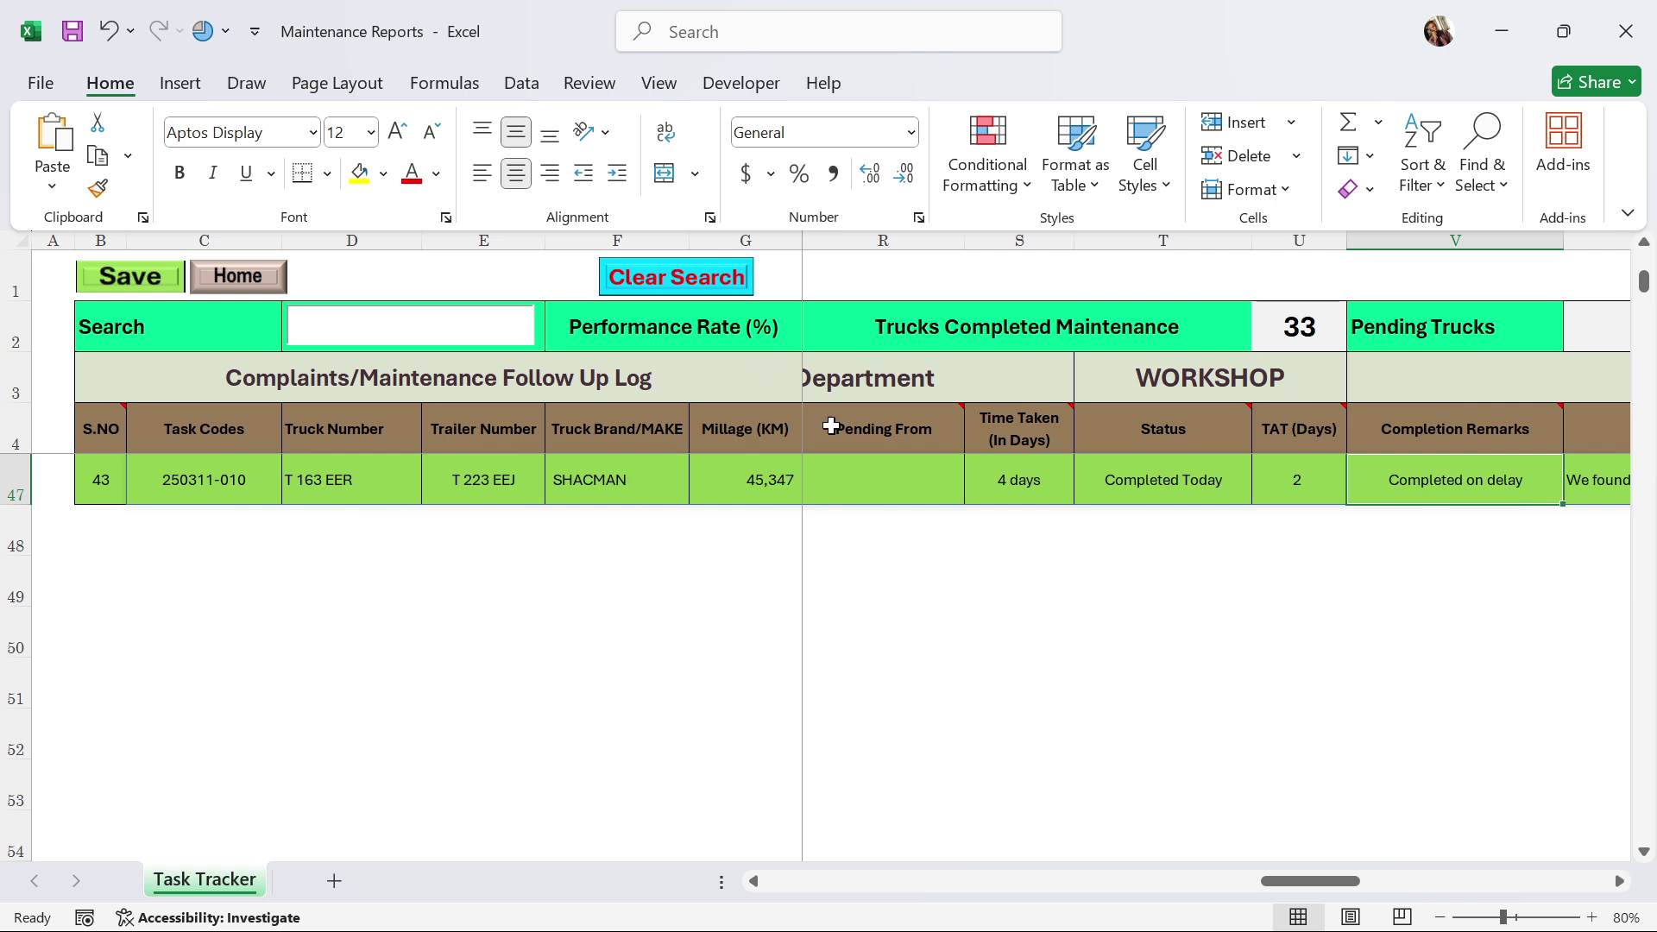
Review the staff member's full task list, including pending tasks and the summary of total and pending tasks.
scroll(831, 425, up, 4)
drag(1322, 879, 1056, 884)
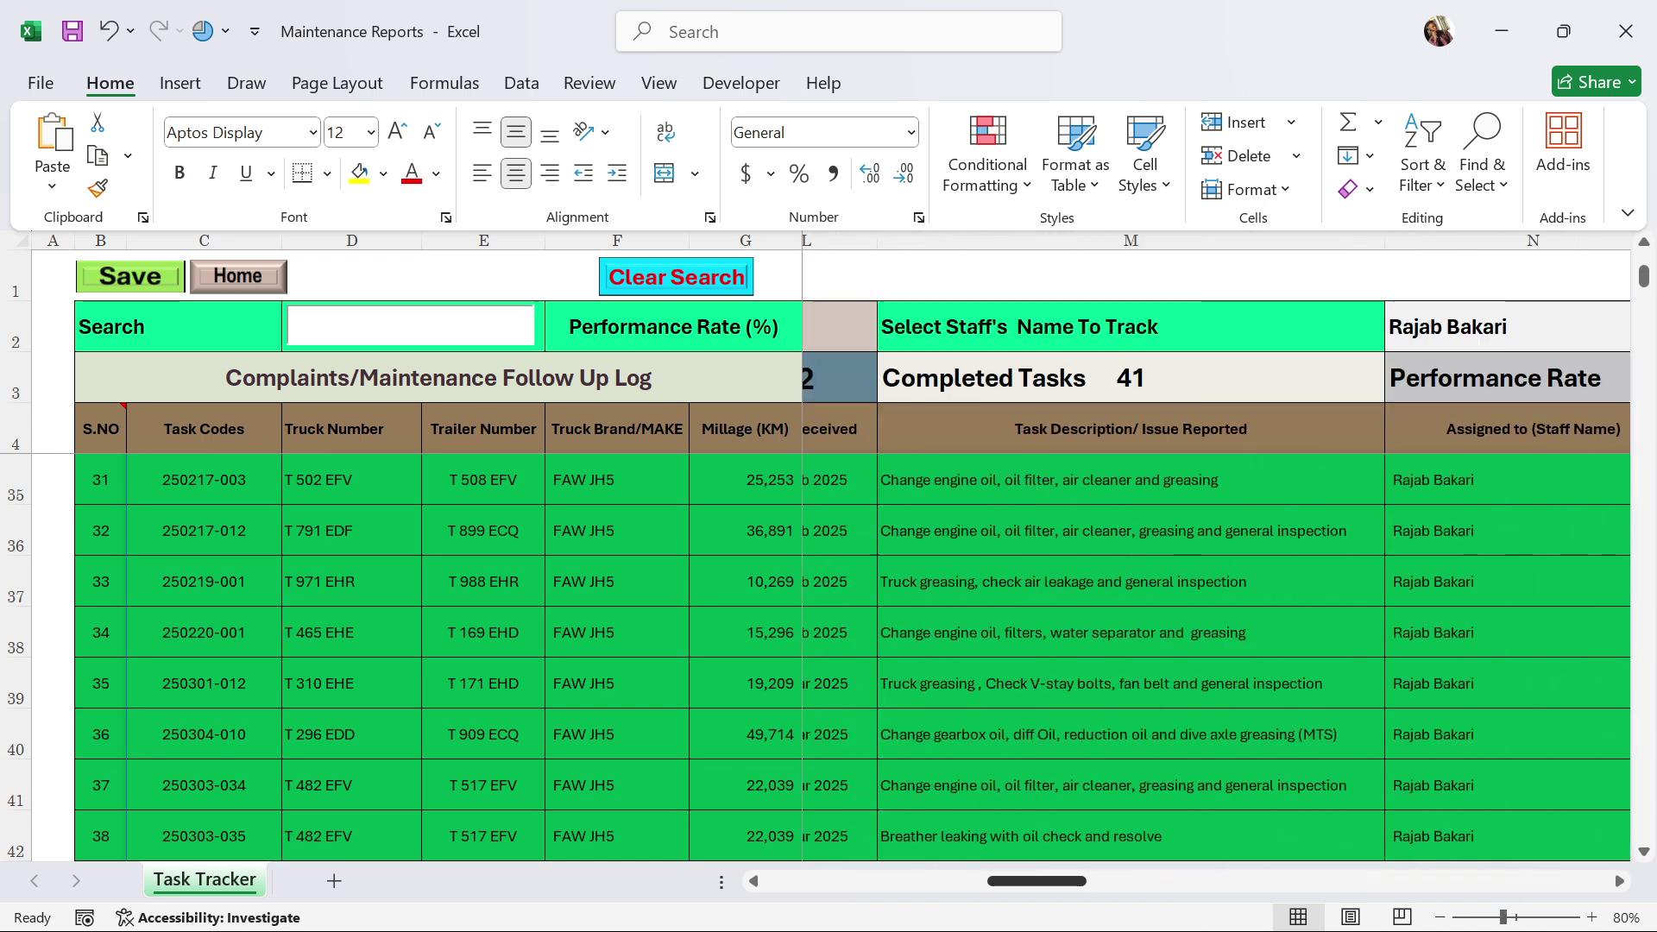
scroll(703, 670, left, 4)
scroll(703, 639, up, 9)
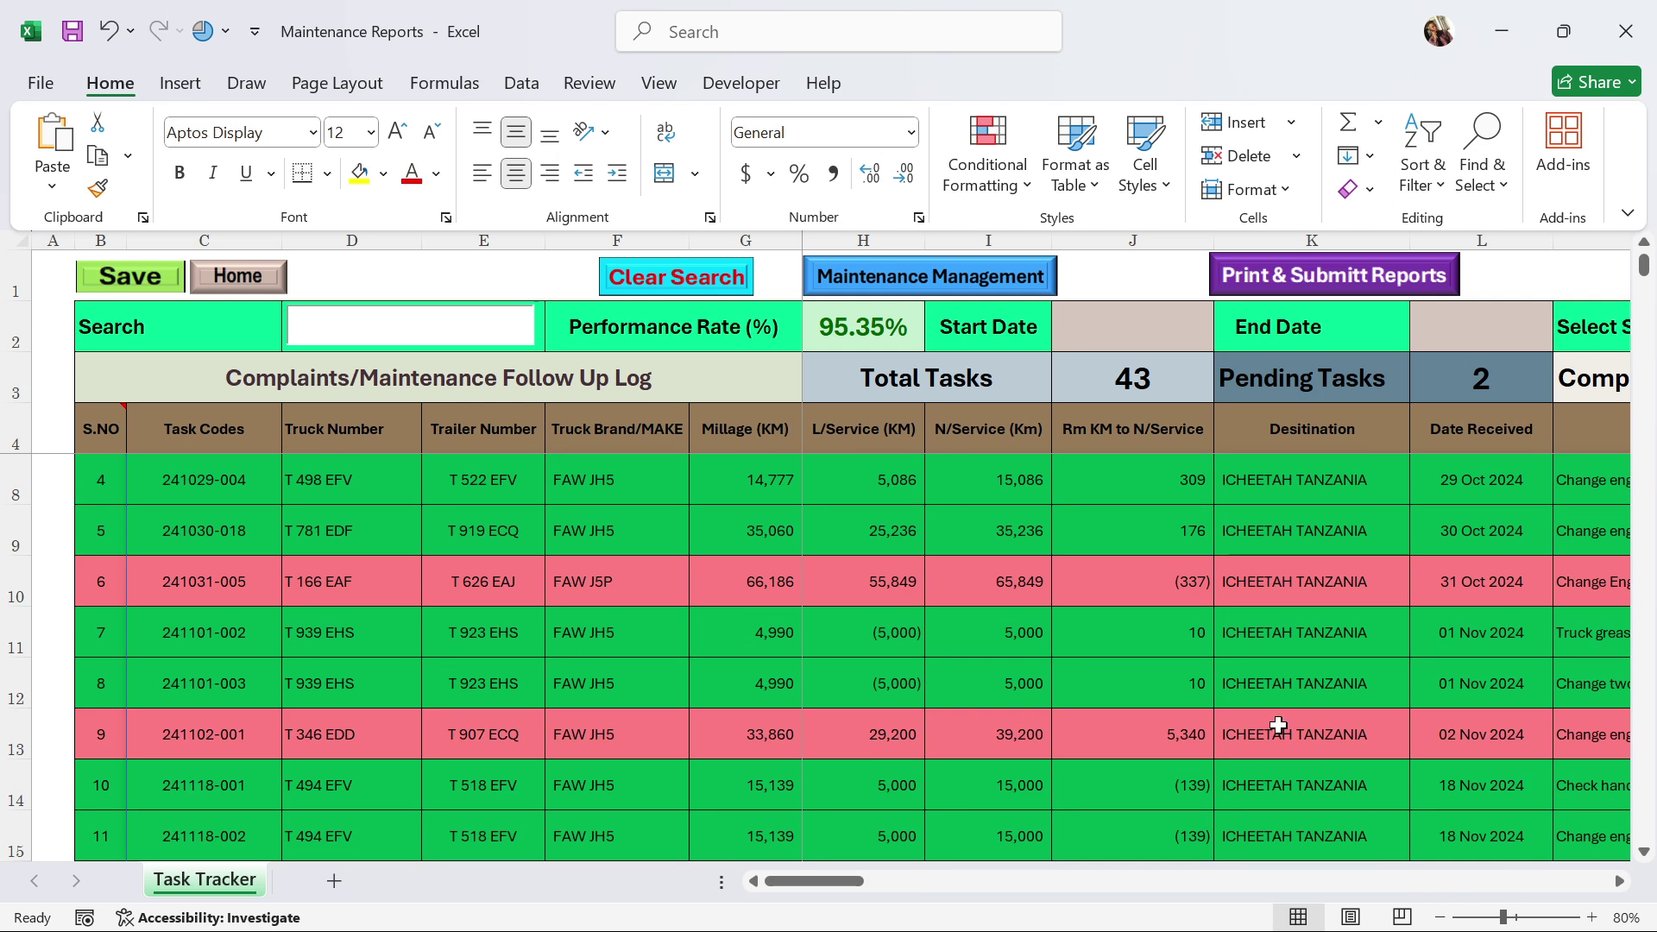
mouse_move(830, 880)
mouse_down()
mouse_move(1489, 889)
mouse_move(828, 880)
mouse_up()
scroll(458, 594, up, 1)
scroll(458, 594, down, 6)
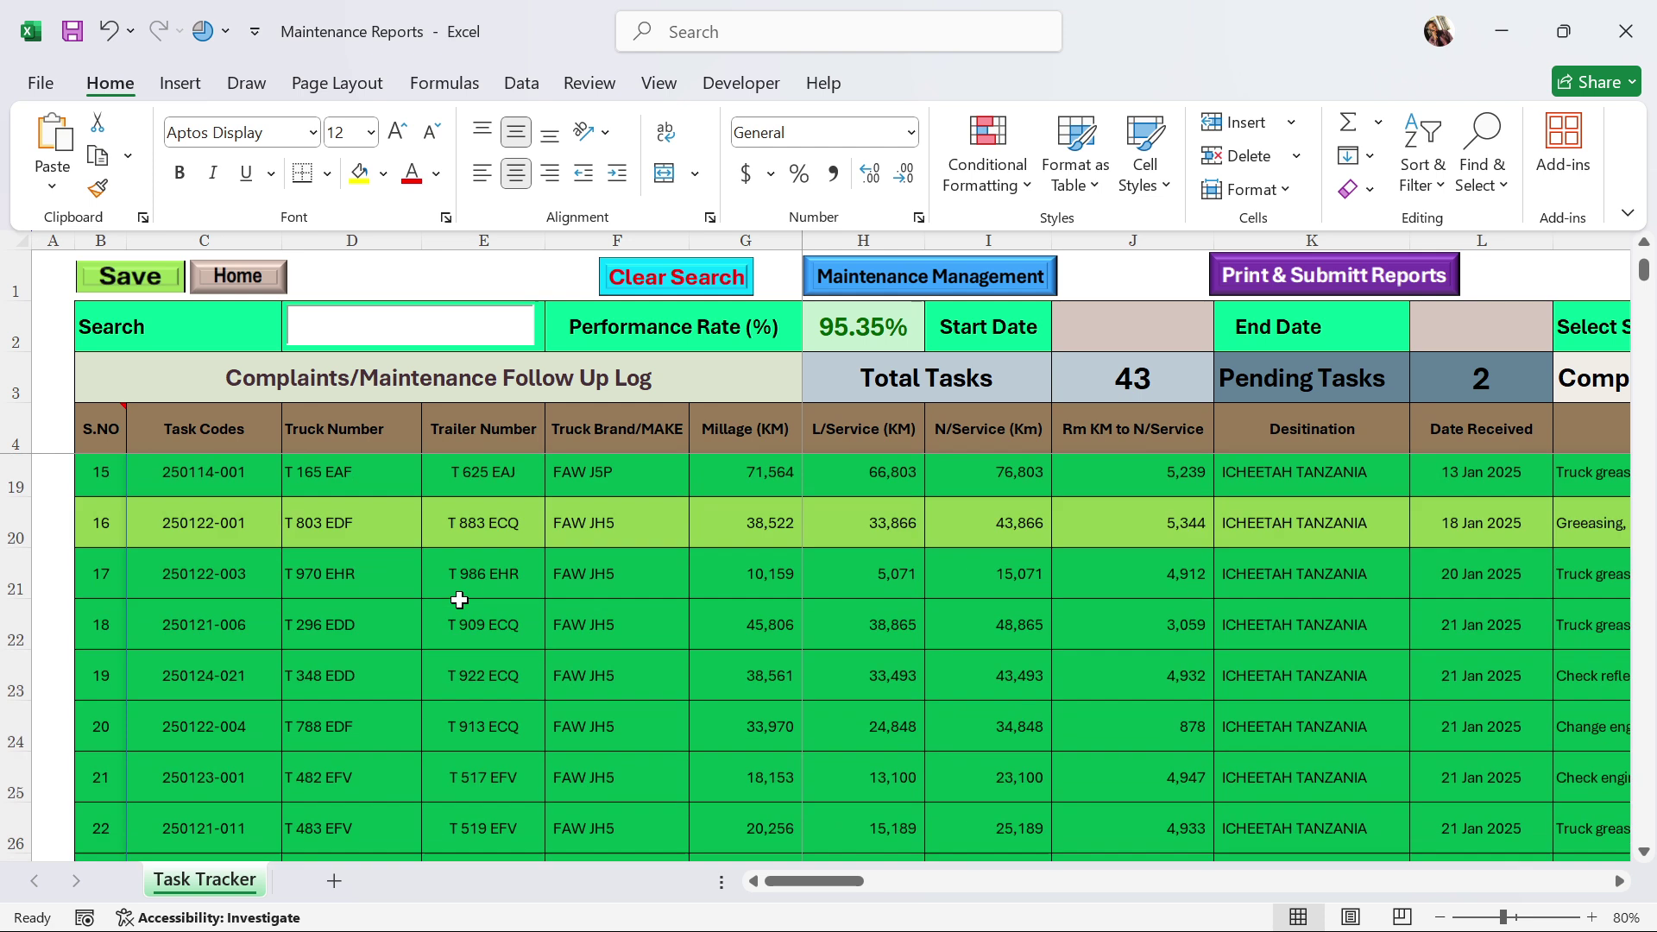
scroll(445, 527, up, 6)
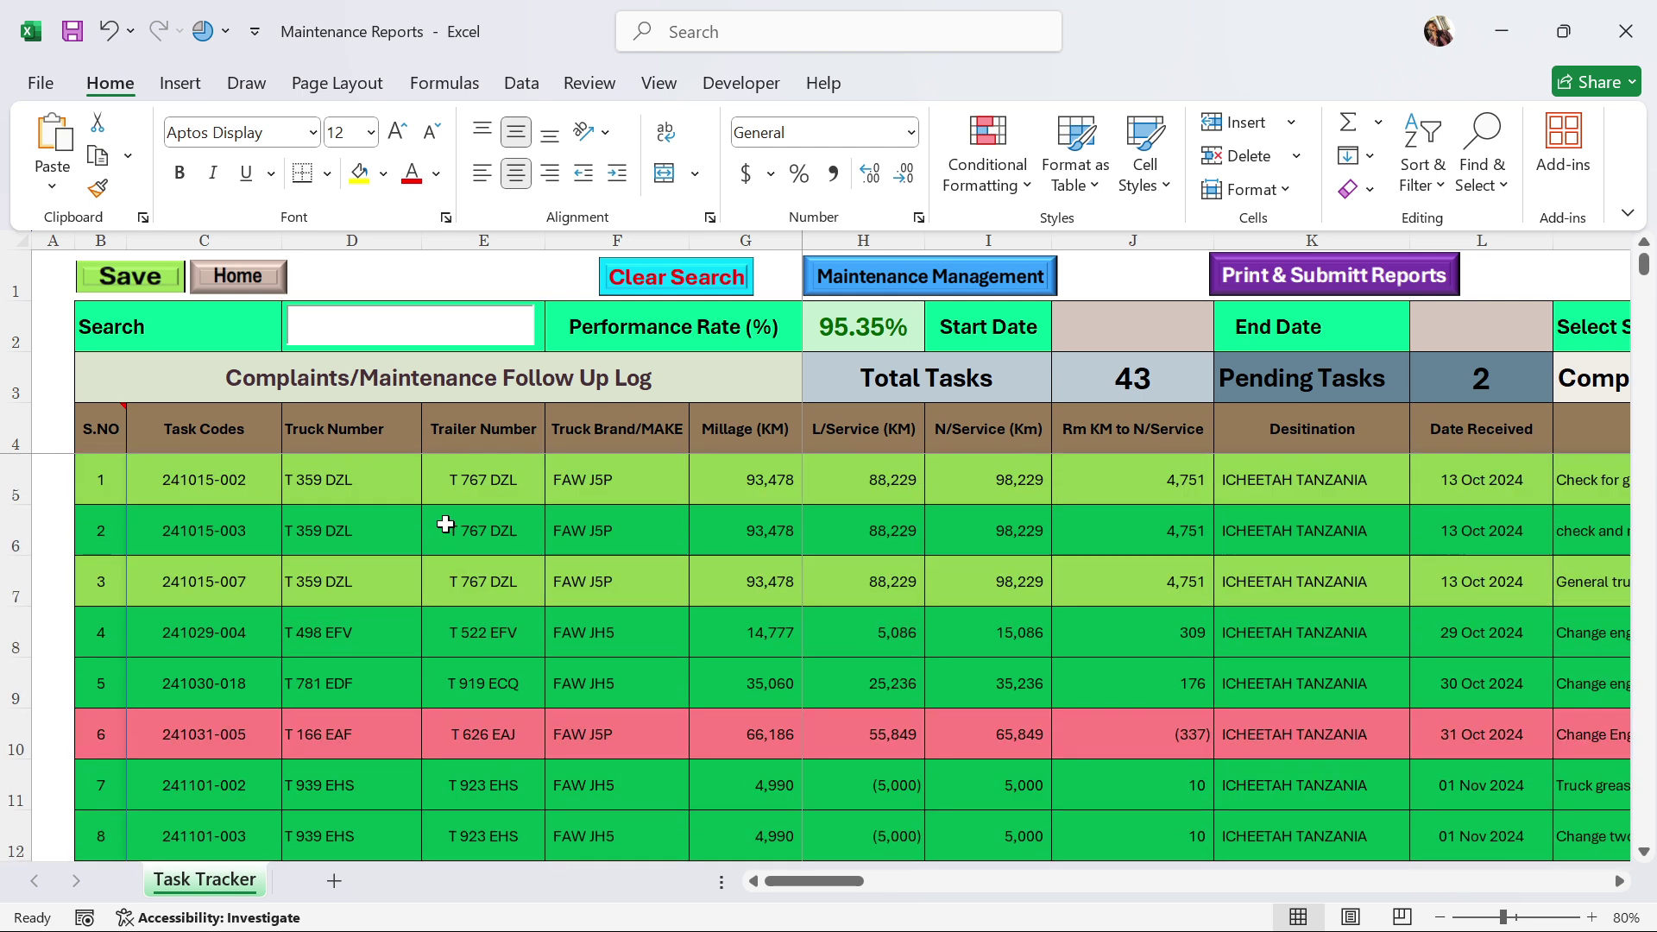
Clear the staff name filter and open the maintenance report sheet from the Home sheet.
click(693, 288)
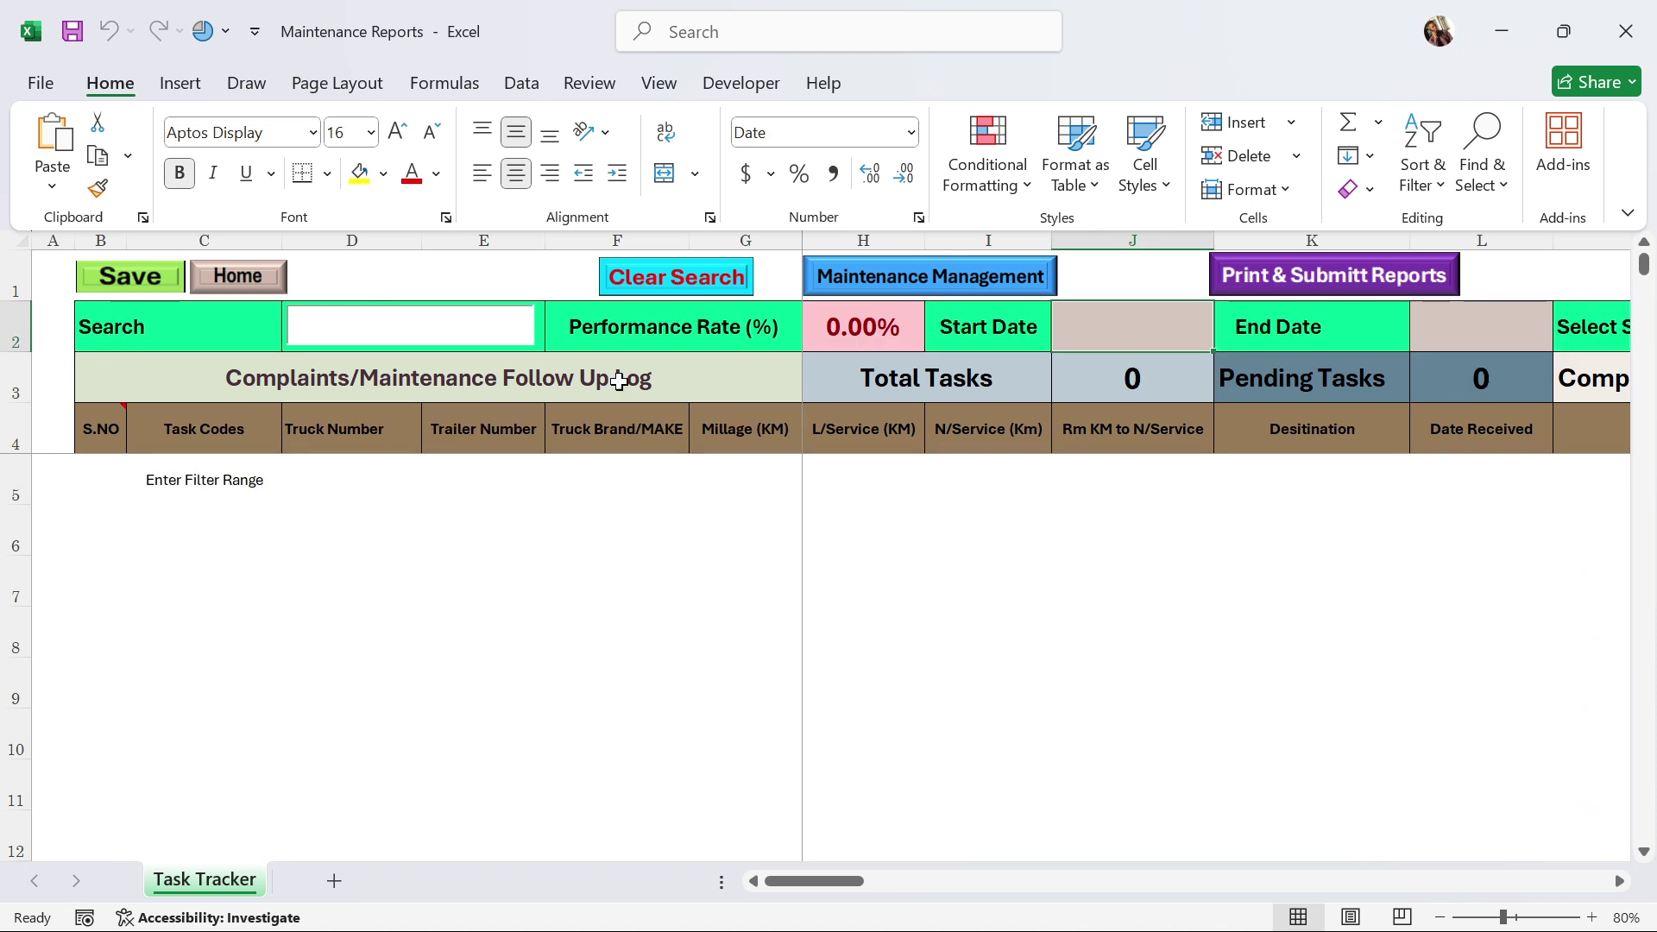
click(226, 284)
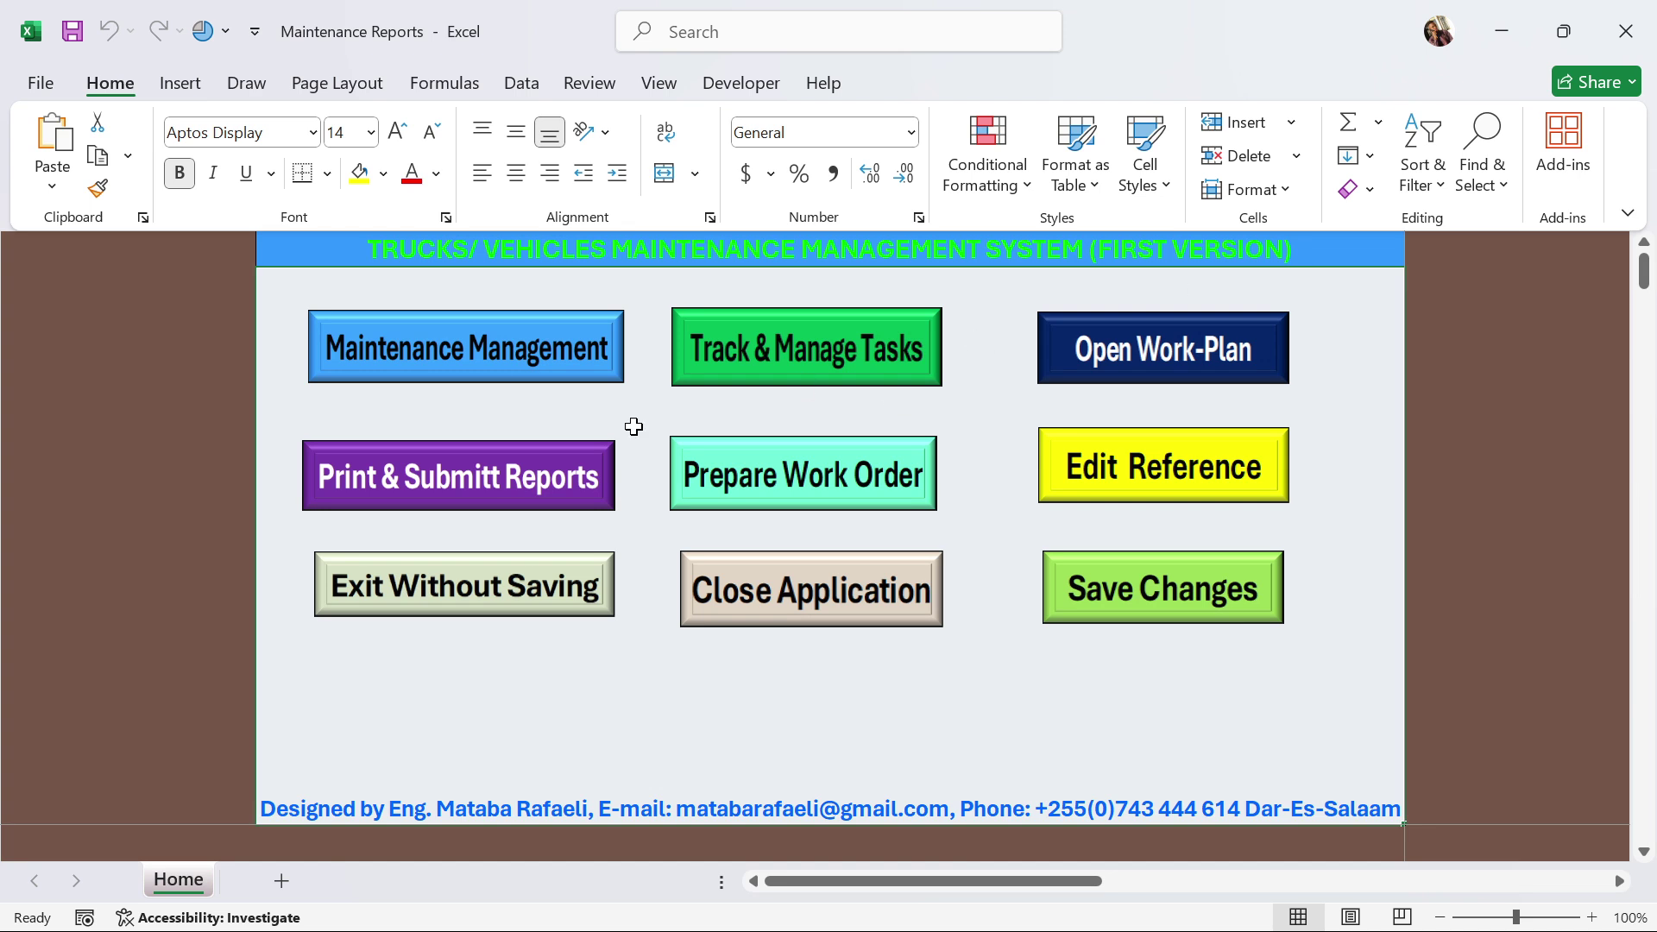
click(471, 494)
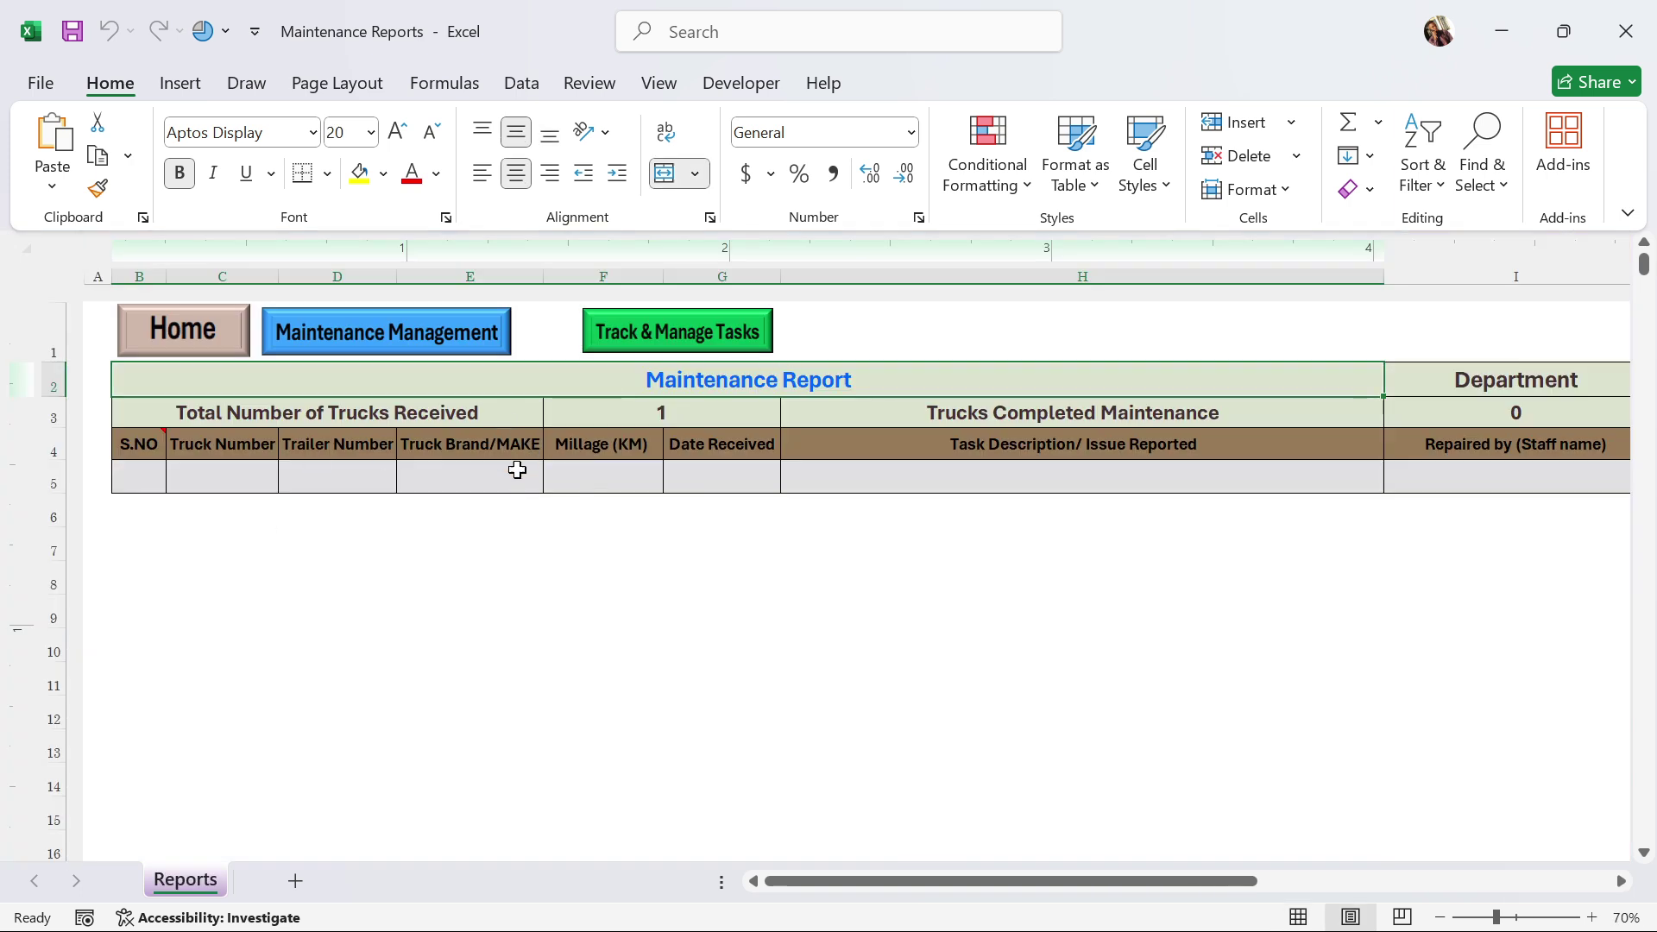
Search the Task Tracker for truck T 163 EER and produce its maintenance report.
click(709, 340)
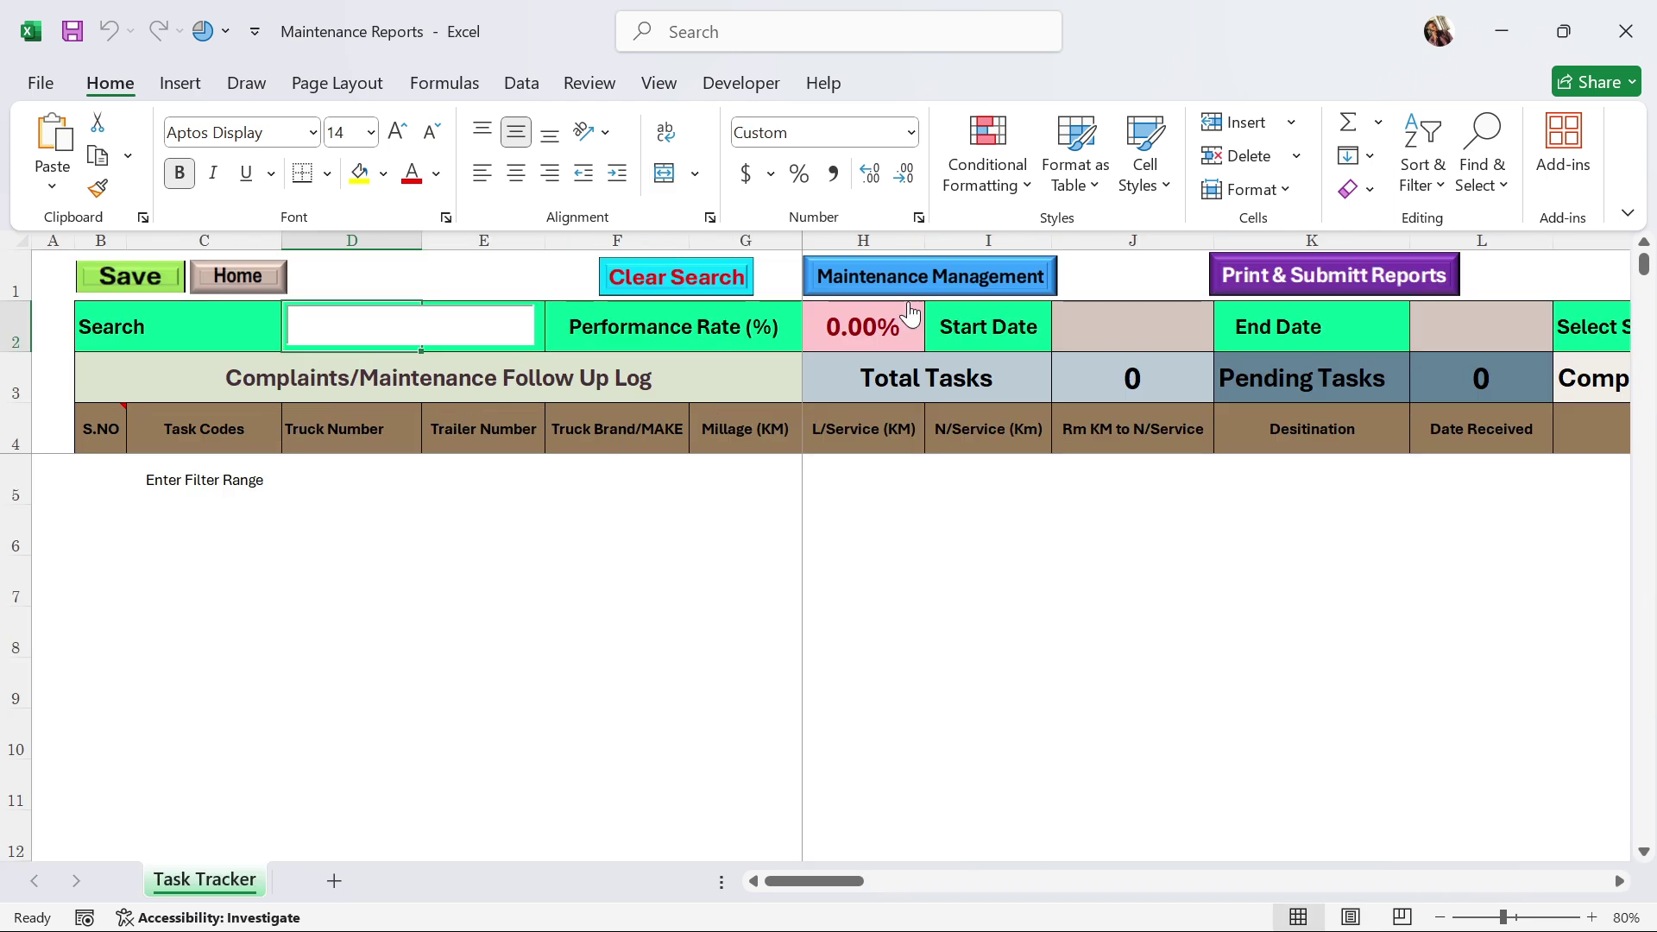
click(449, 327)
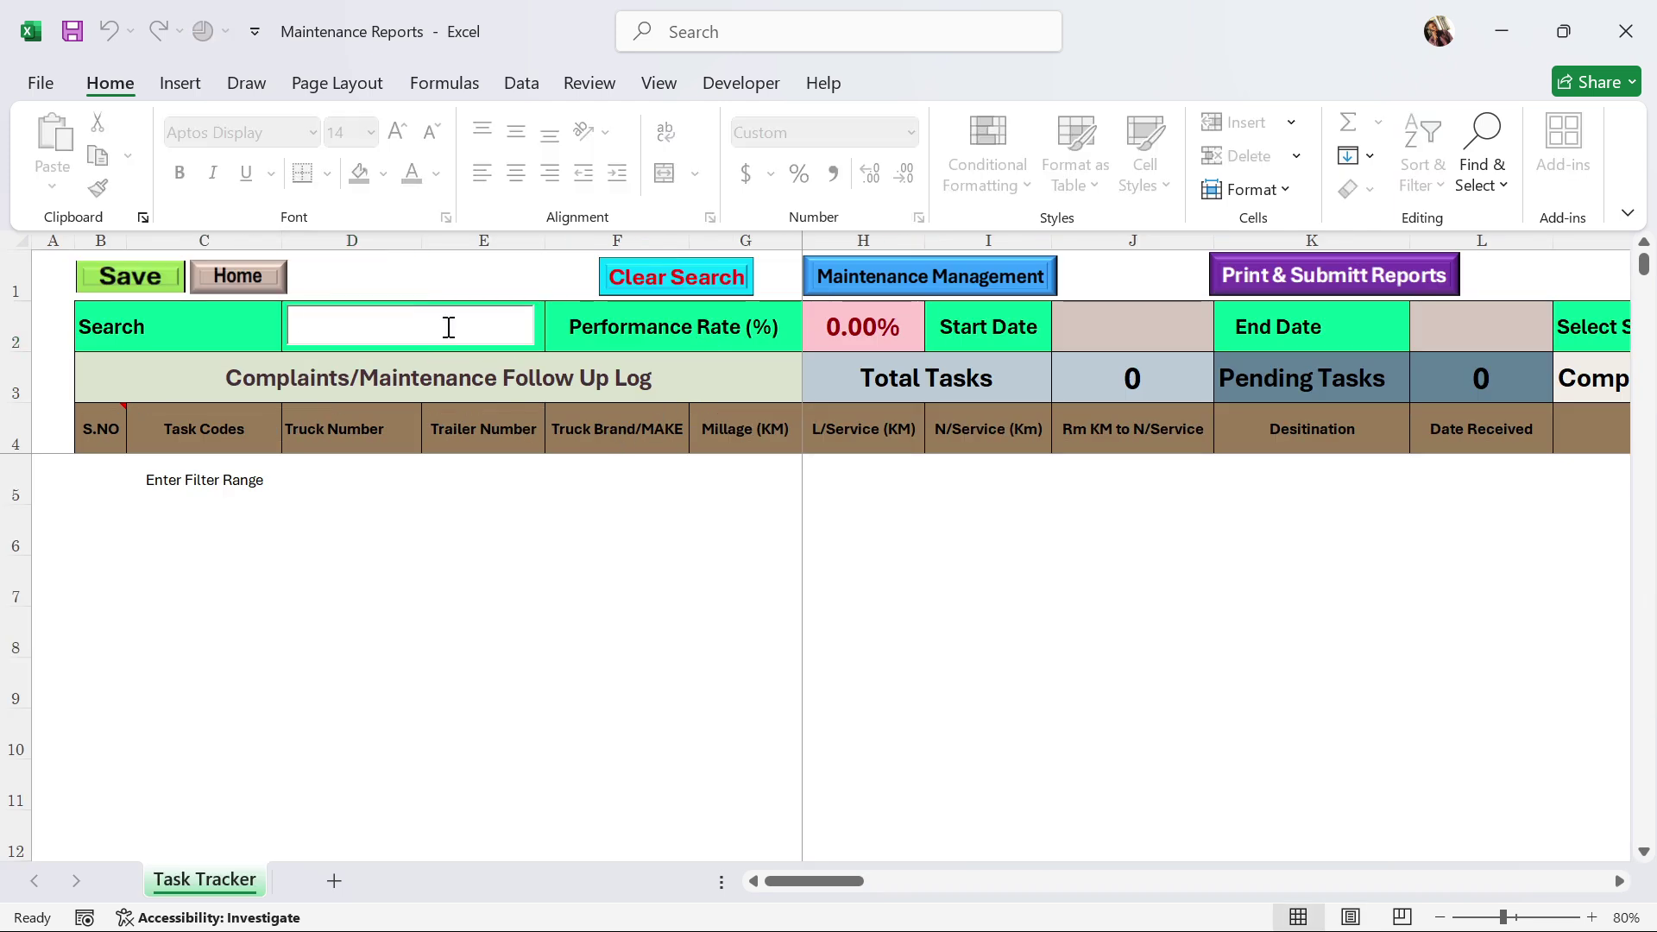
text(t)
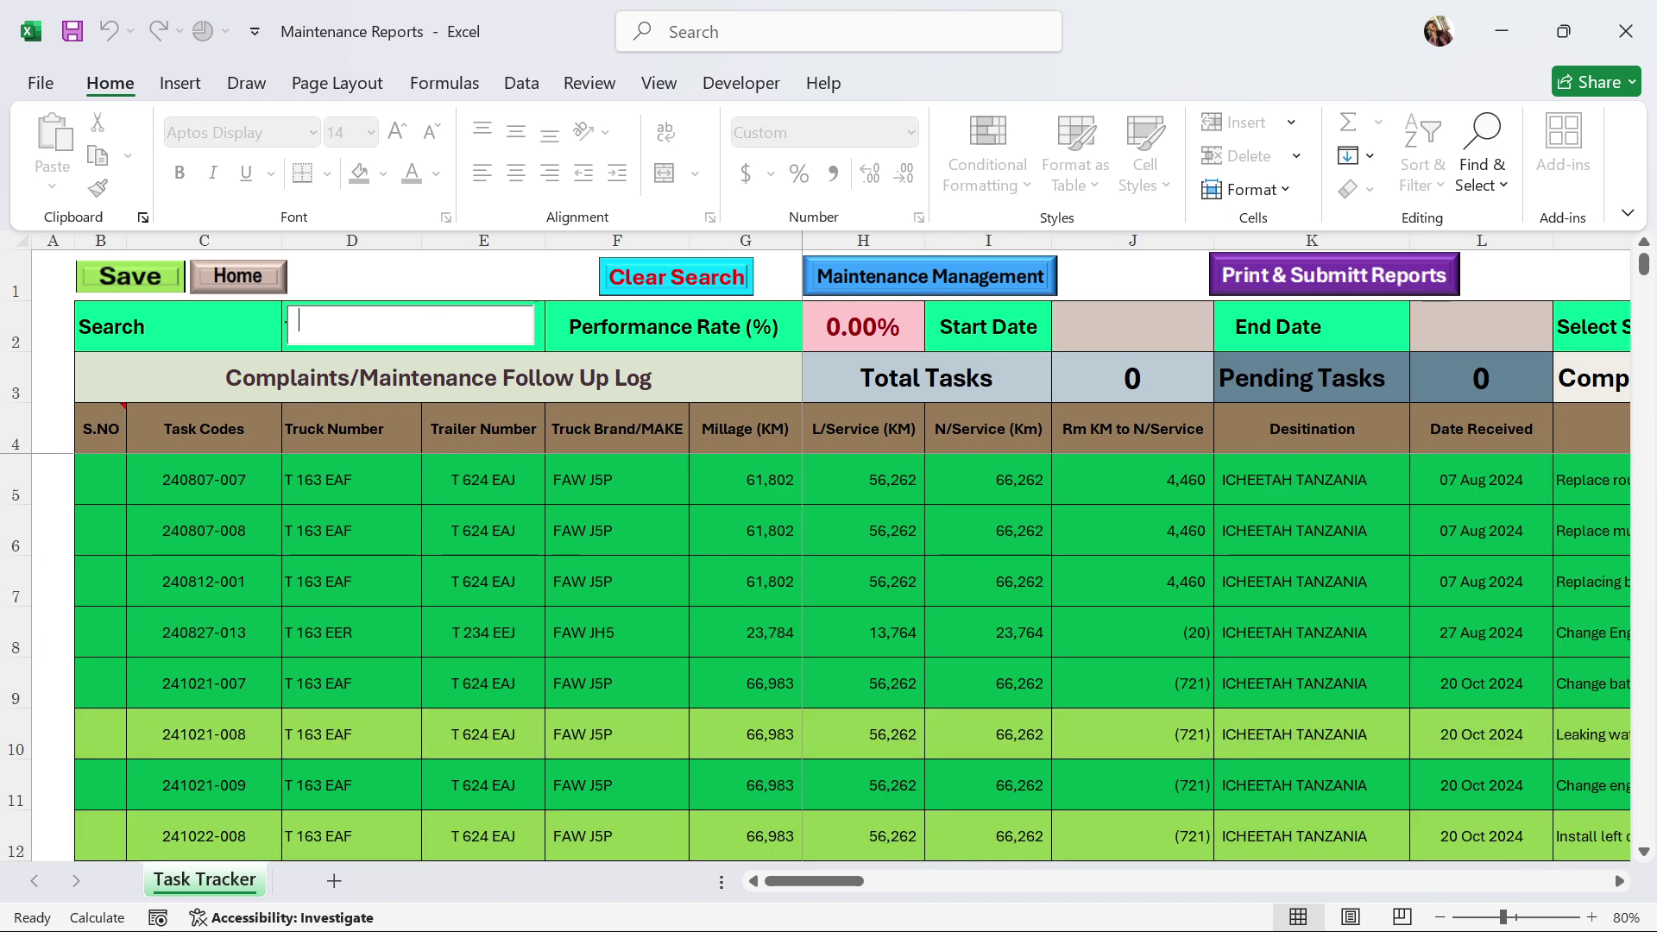
text(T 163 EER)
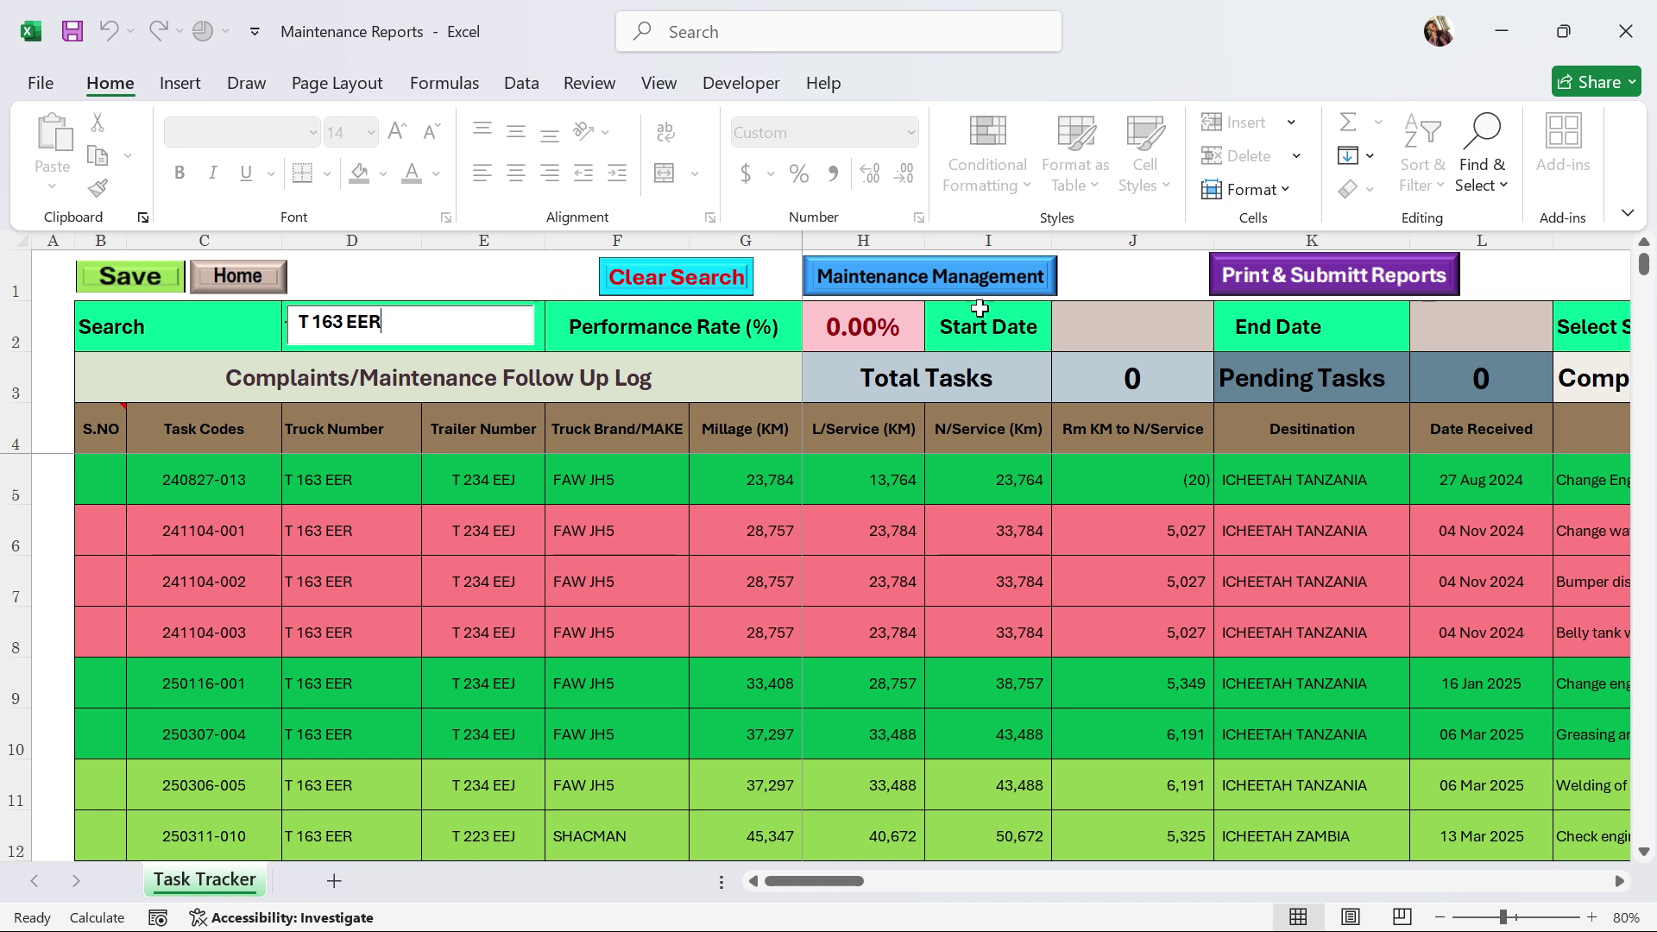
click(1283, 285)
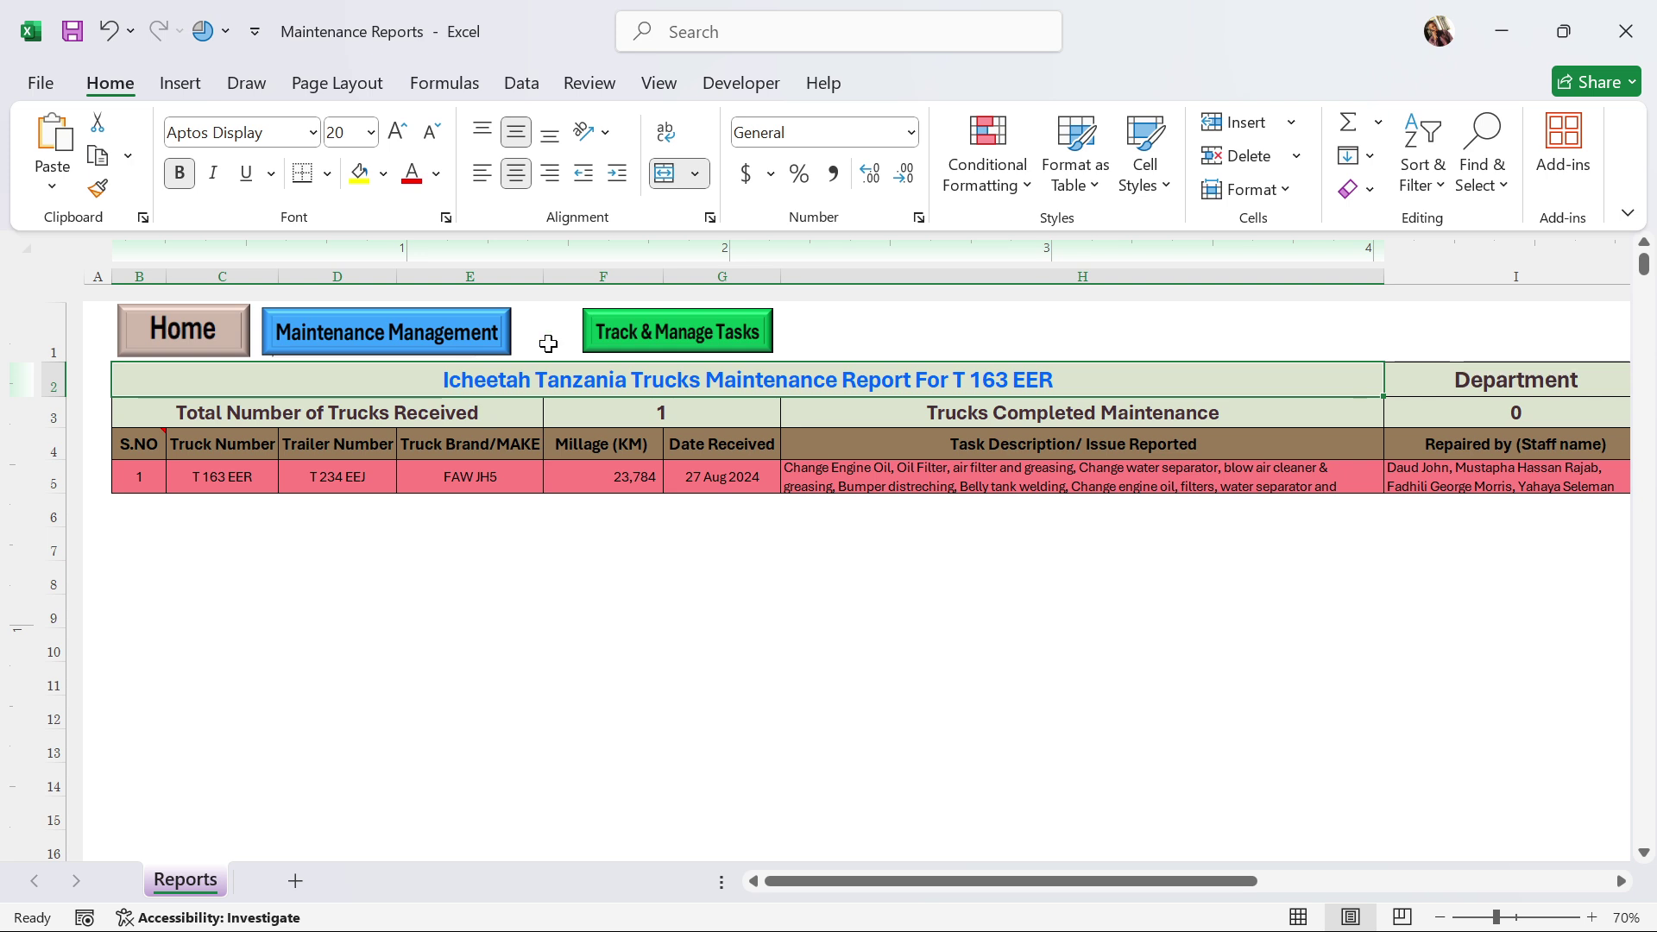
Clear the truck search in the Task Tracker and filter the tasks from 1 January to 31 January 2025.
click(637, 345)
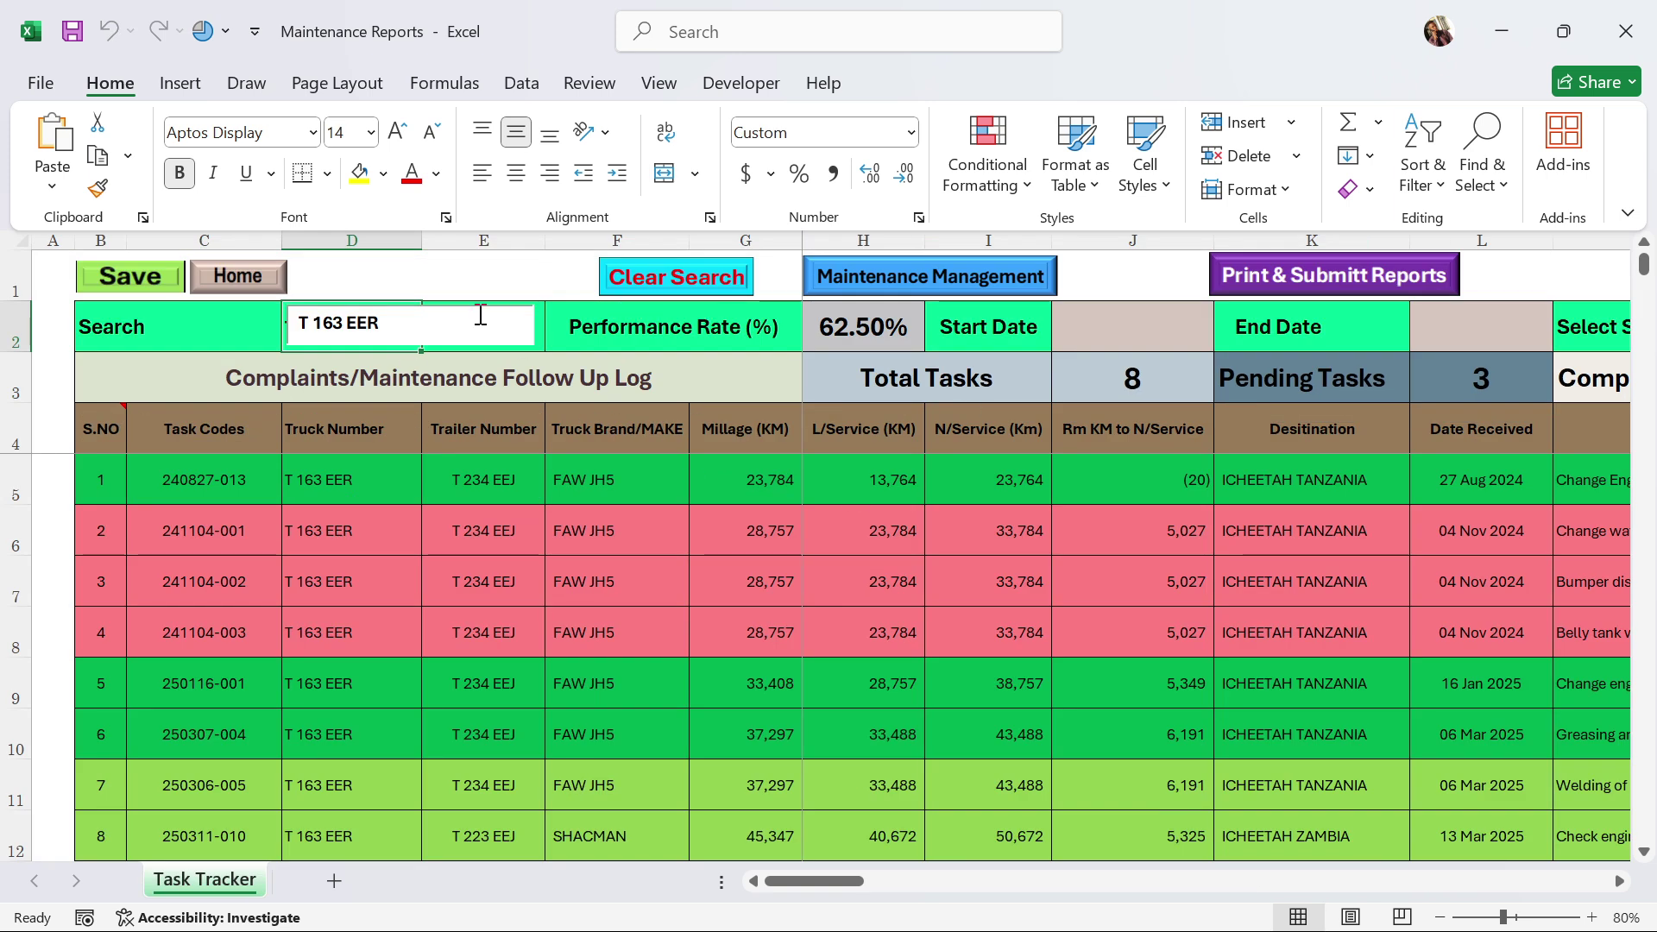
click(677, 278)
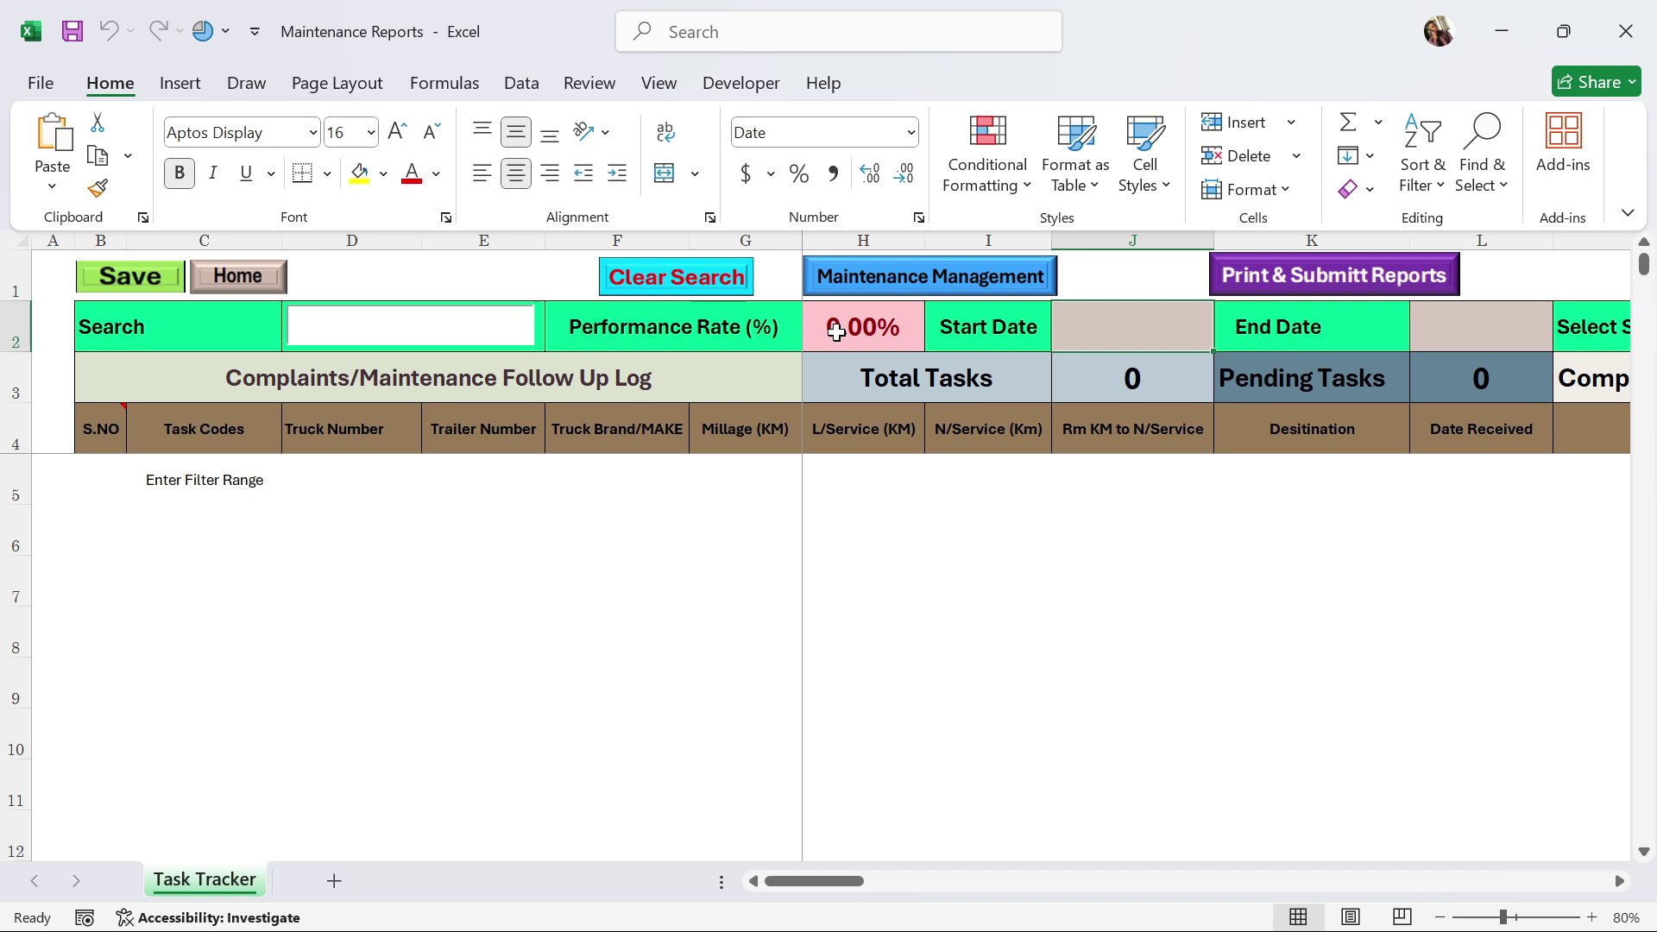
text(1 JA)
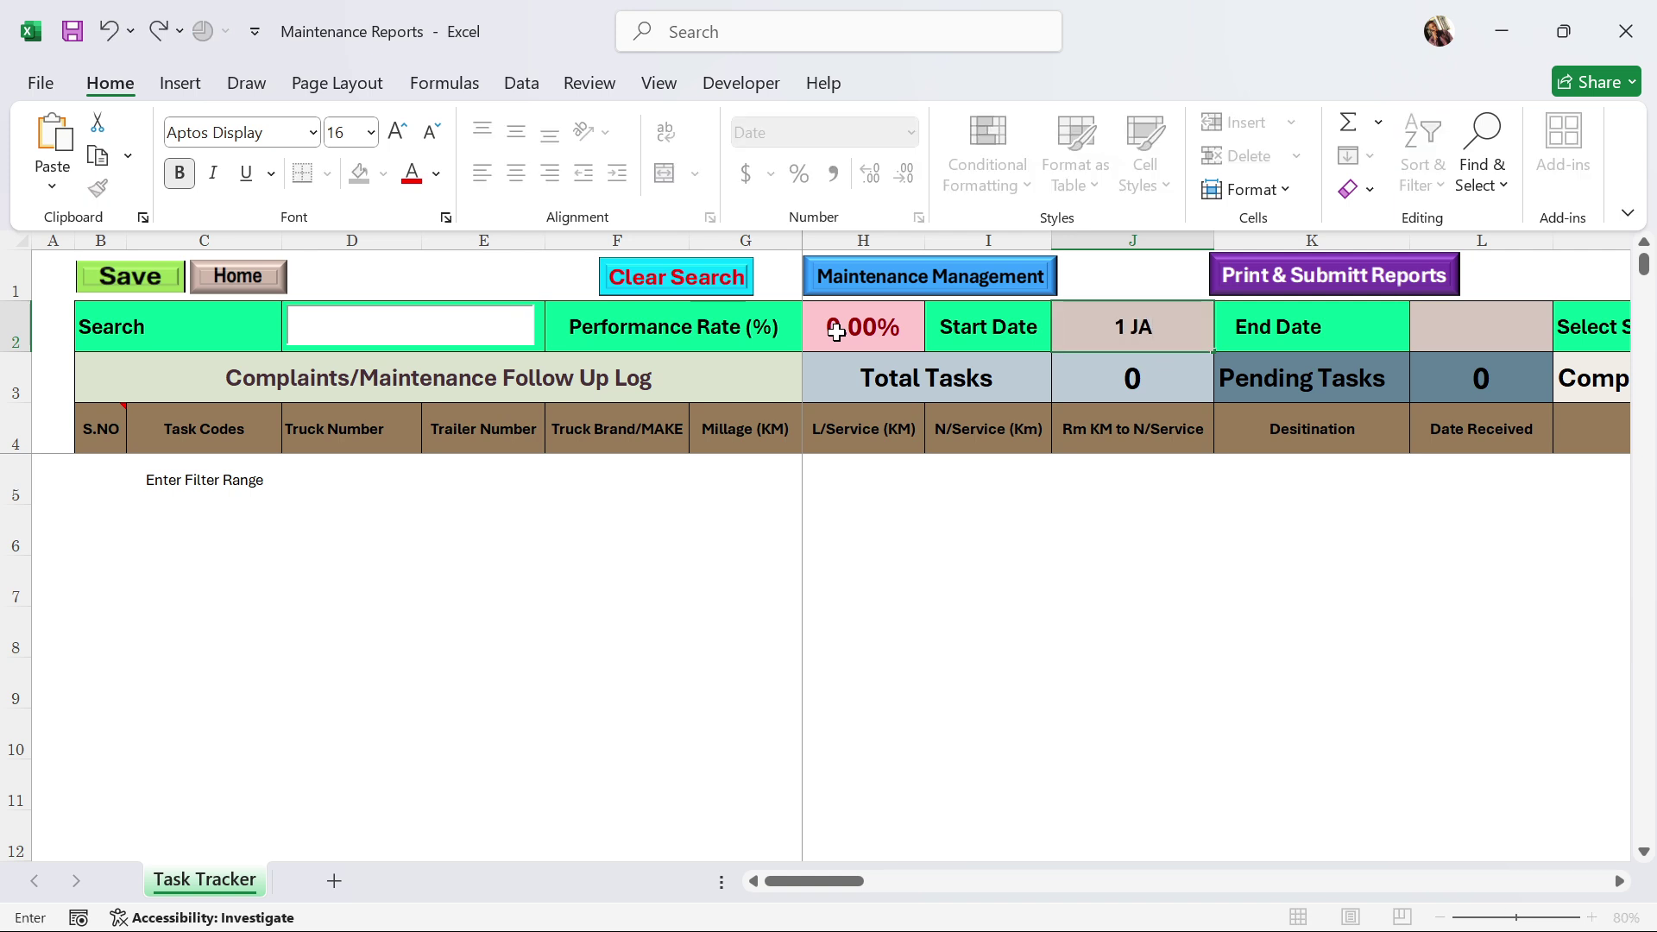
text(N)
key(Return)
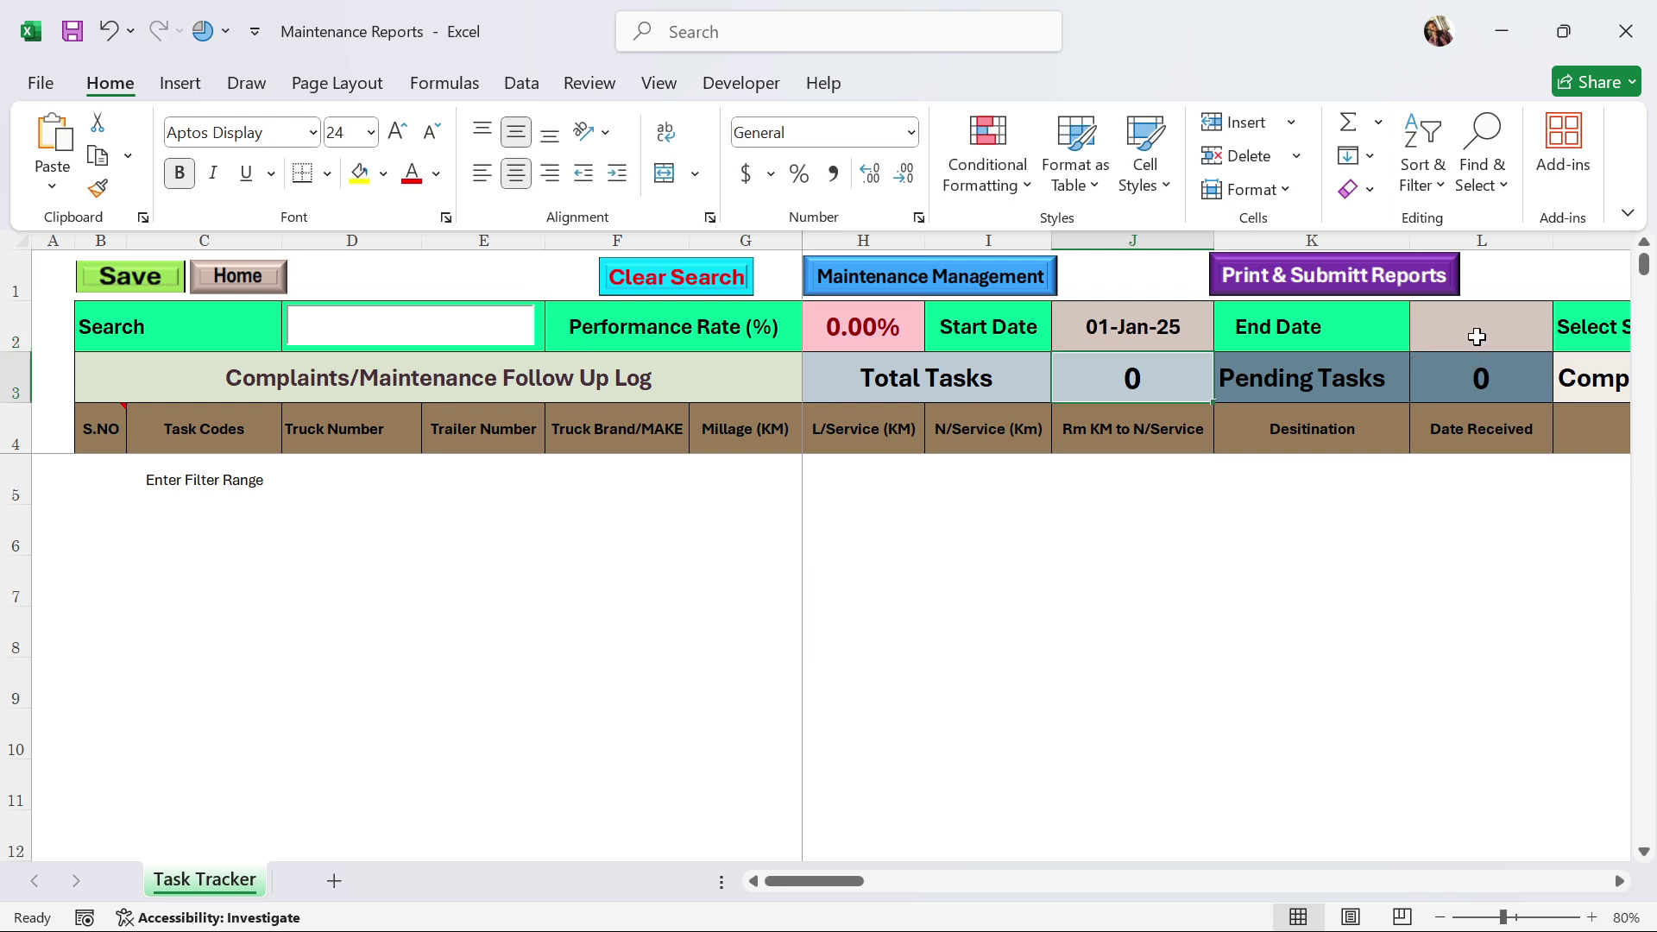
click(1476, 337)
text(3)
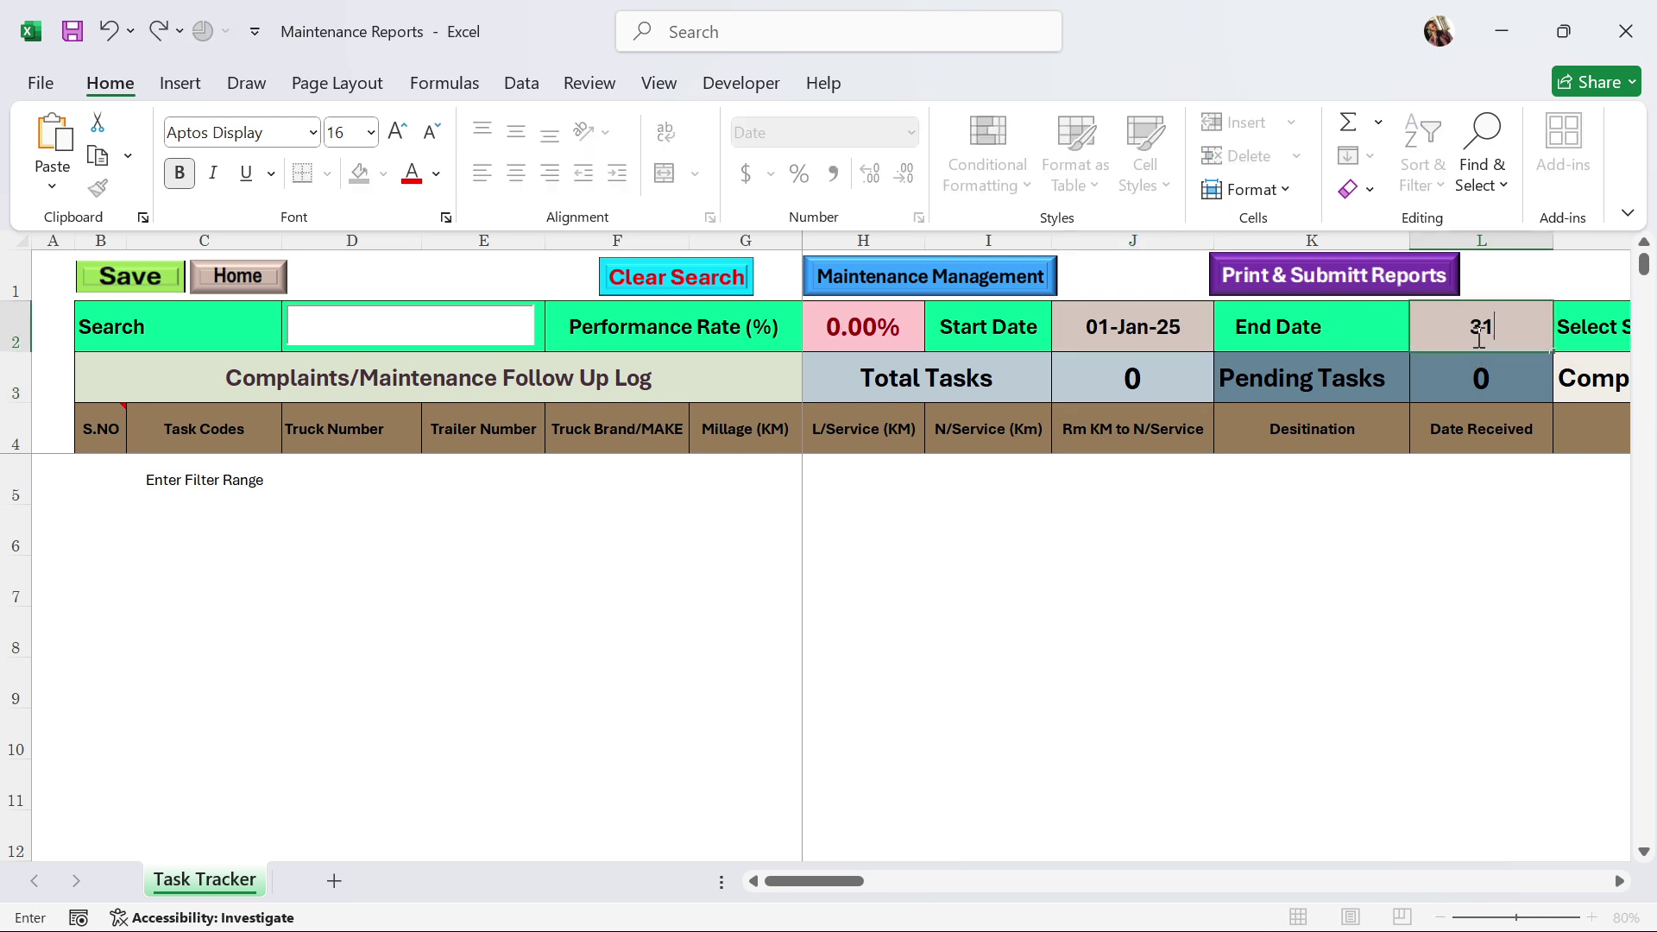
text(1 JAN)
key(Return)
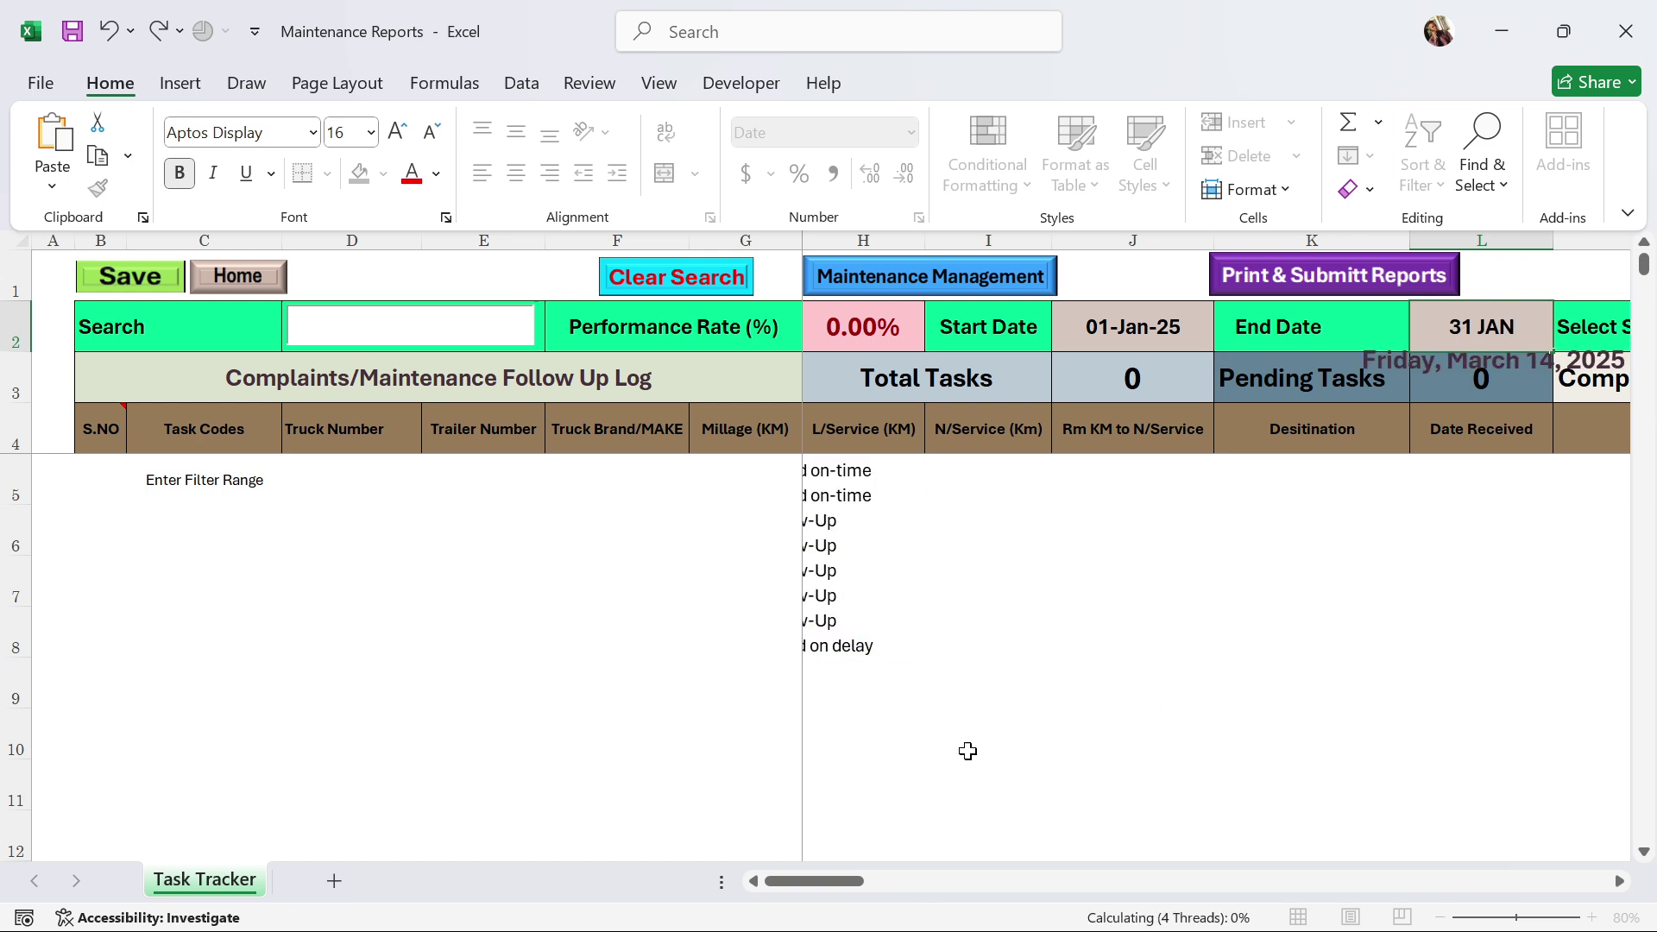
Look through the January task list and produce the monthly maintenance report.
scroll(644, 609, down, 2)
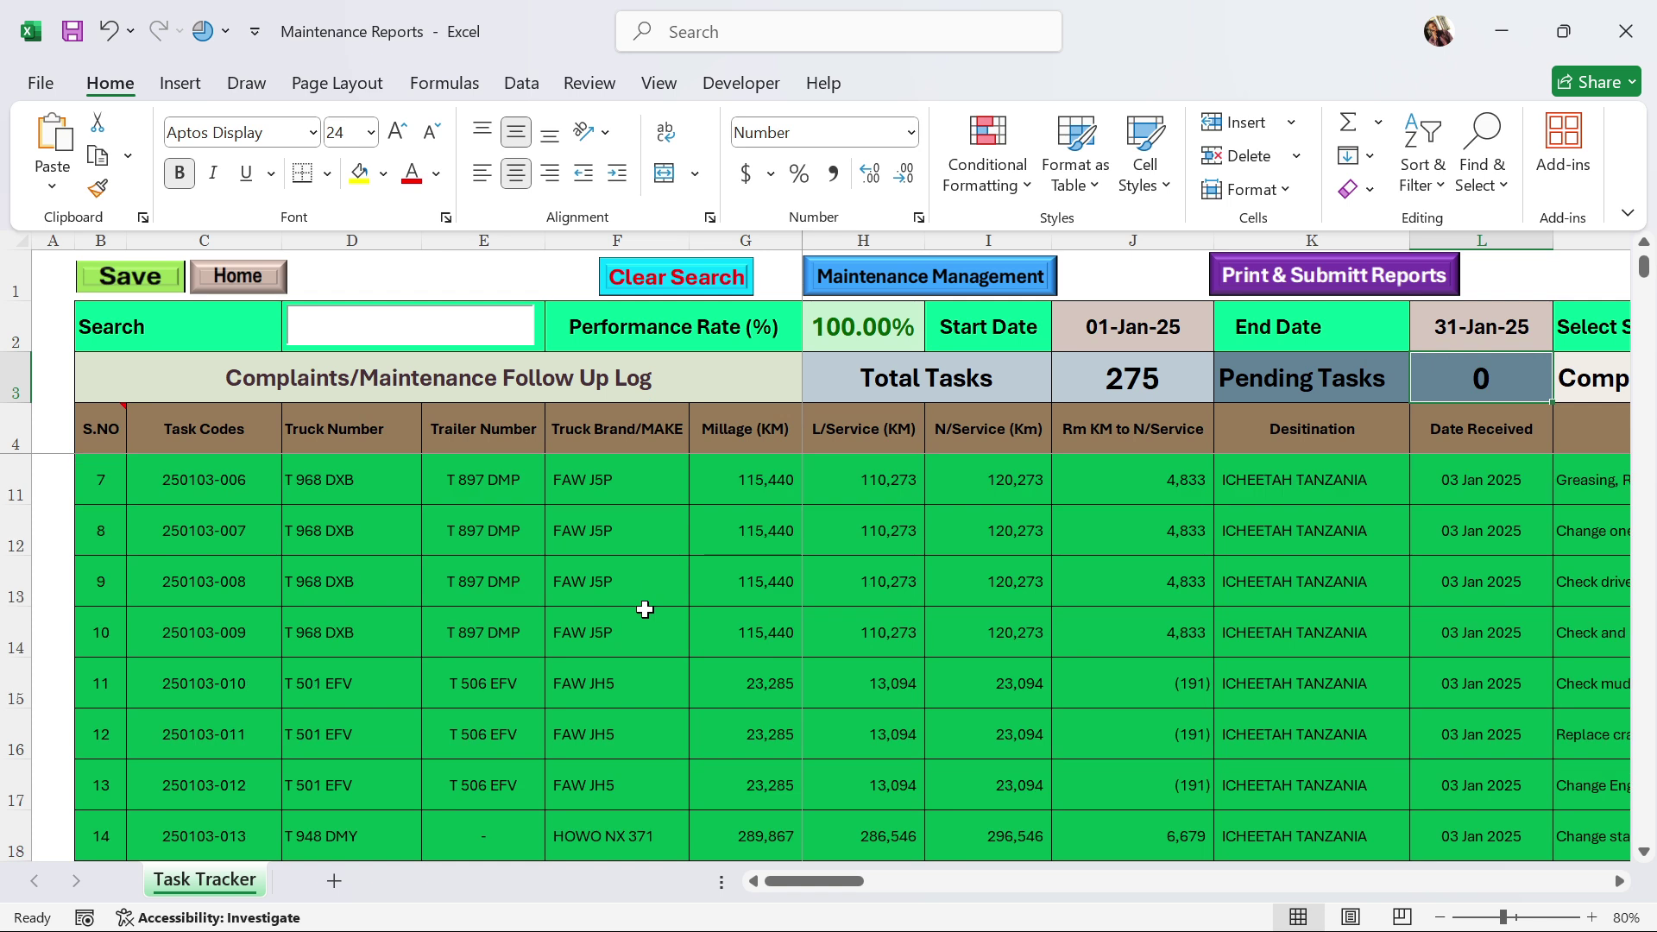
scroll(644, 609, down, 9)
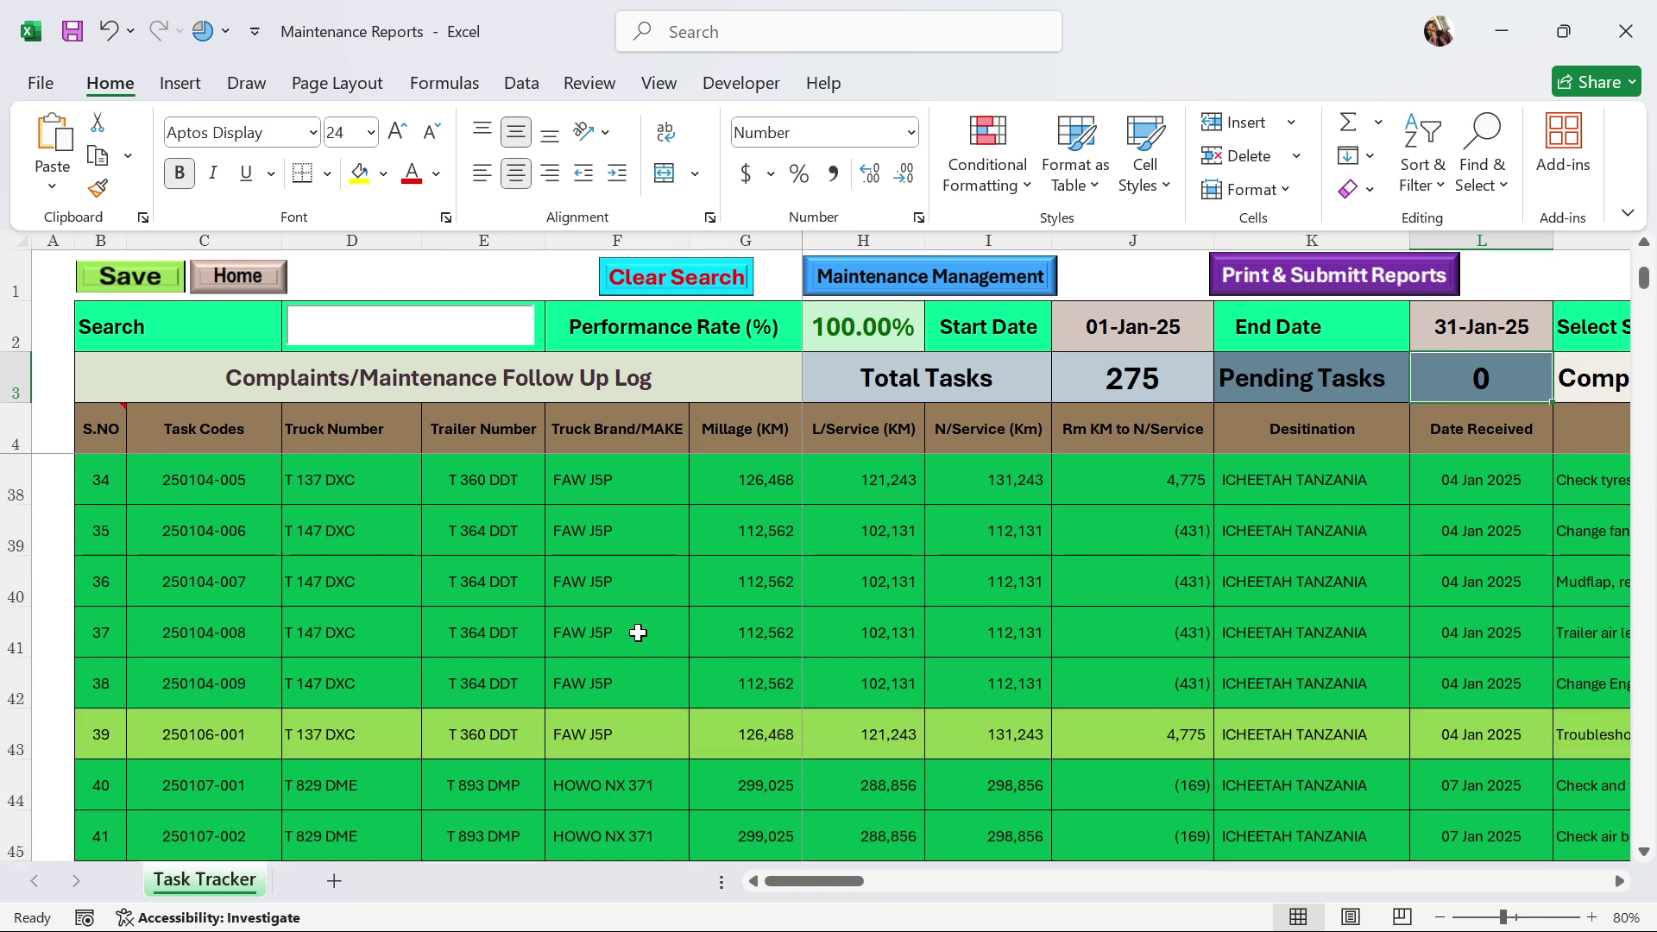
scroll(637, 632, down, 1)
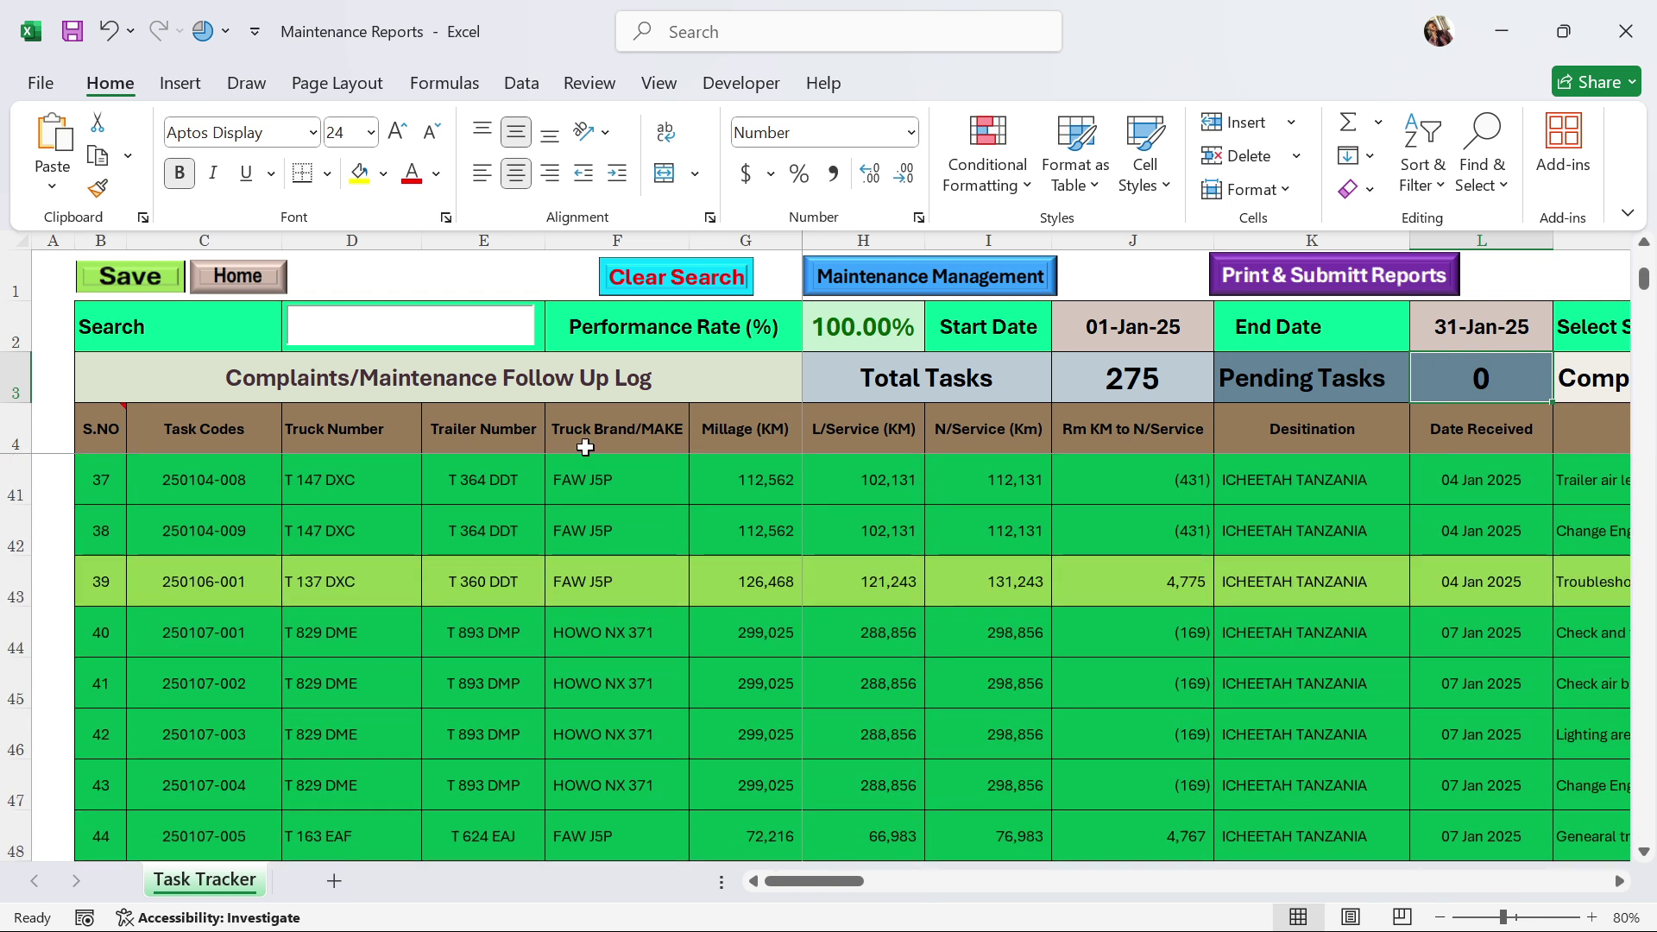
click(1290, 285)
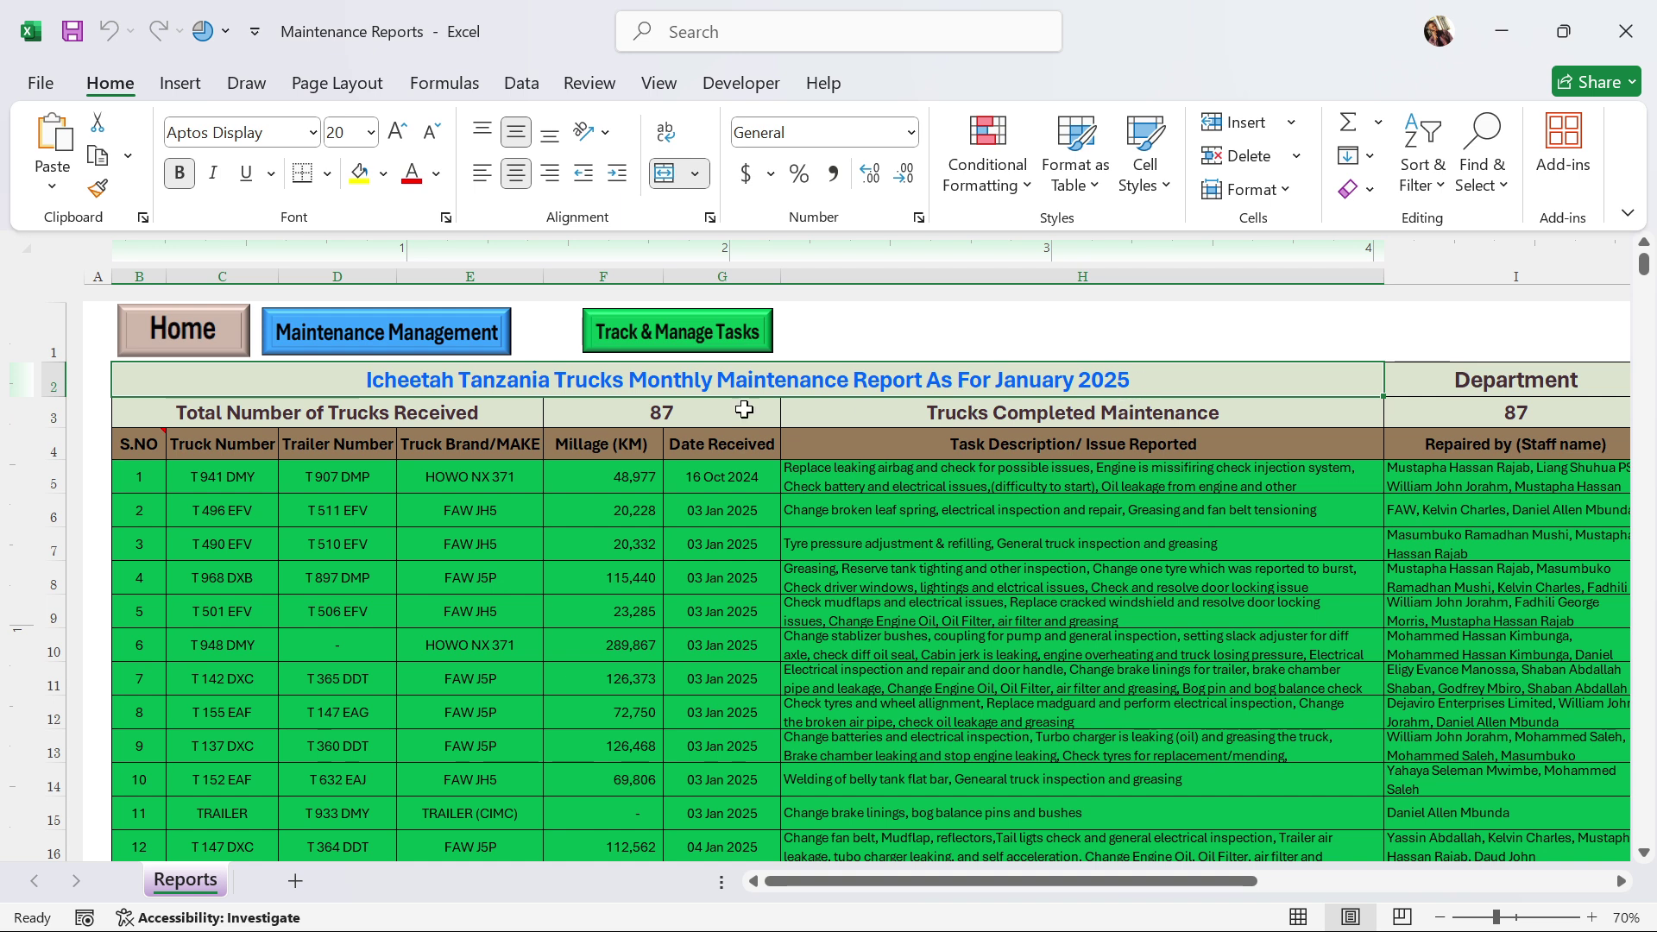
Change the Task Tracker's end date to 7 January 2025 and produce the weekly maintenance report.
click(661, 337)
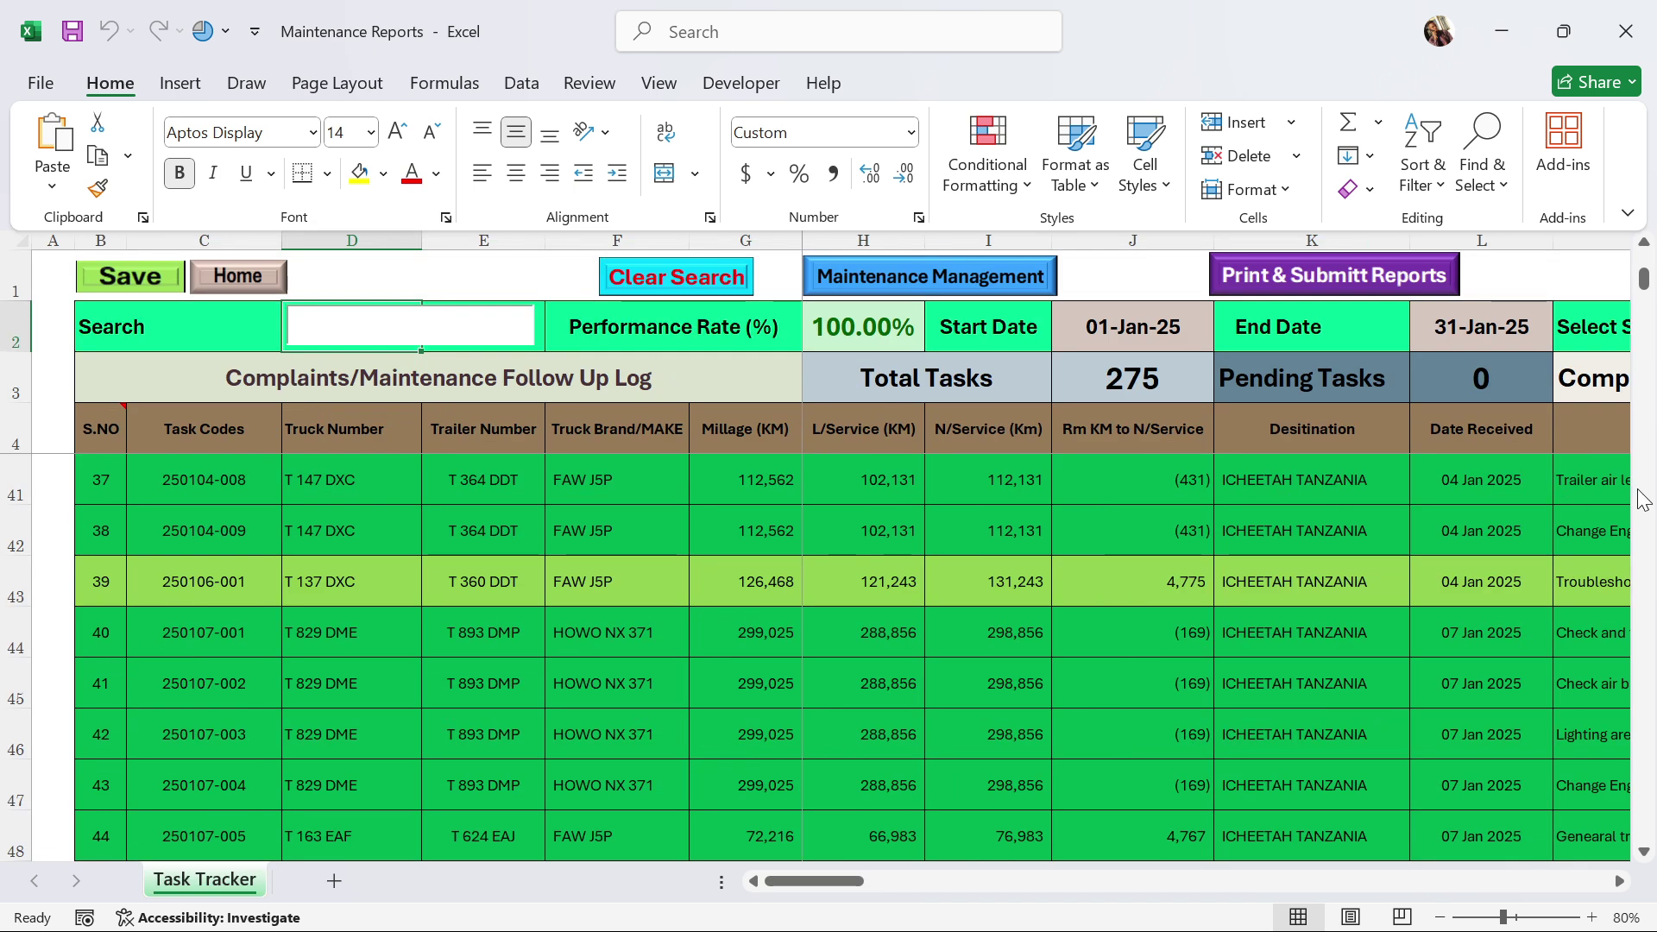
click(1470, 341)
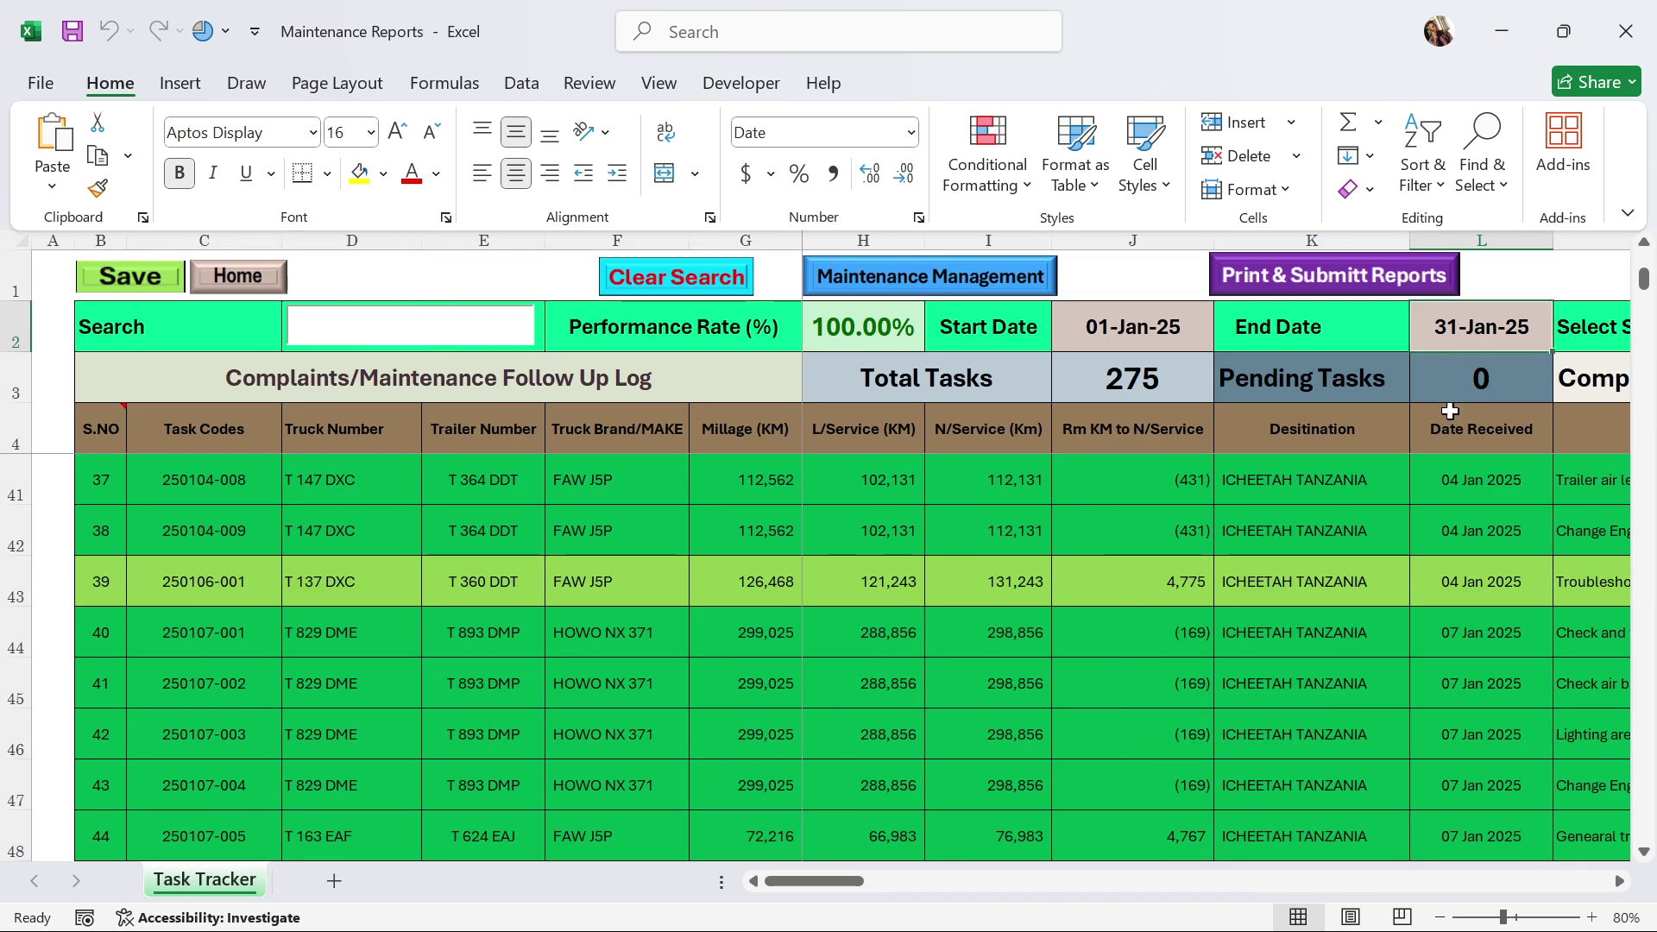
double_click(1477, 328)
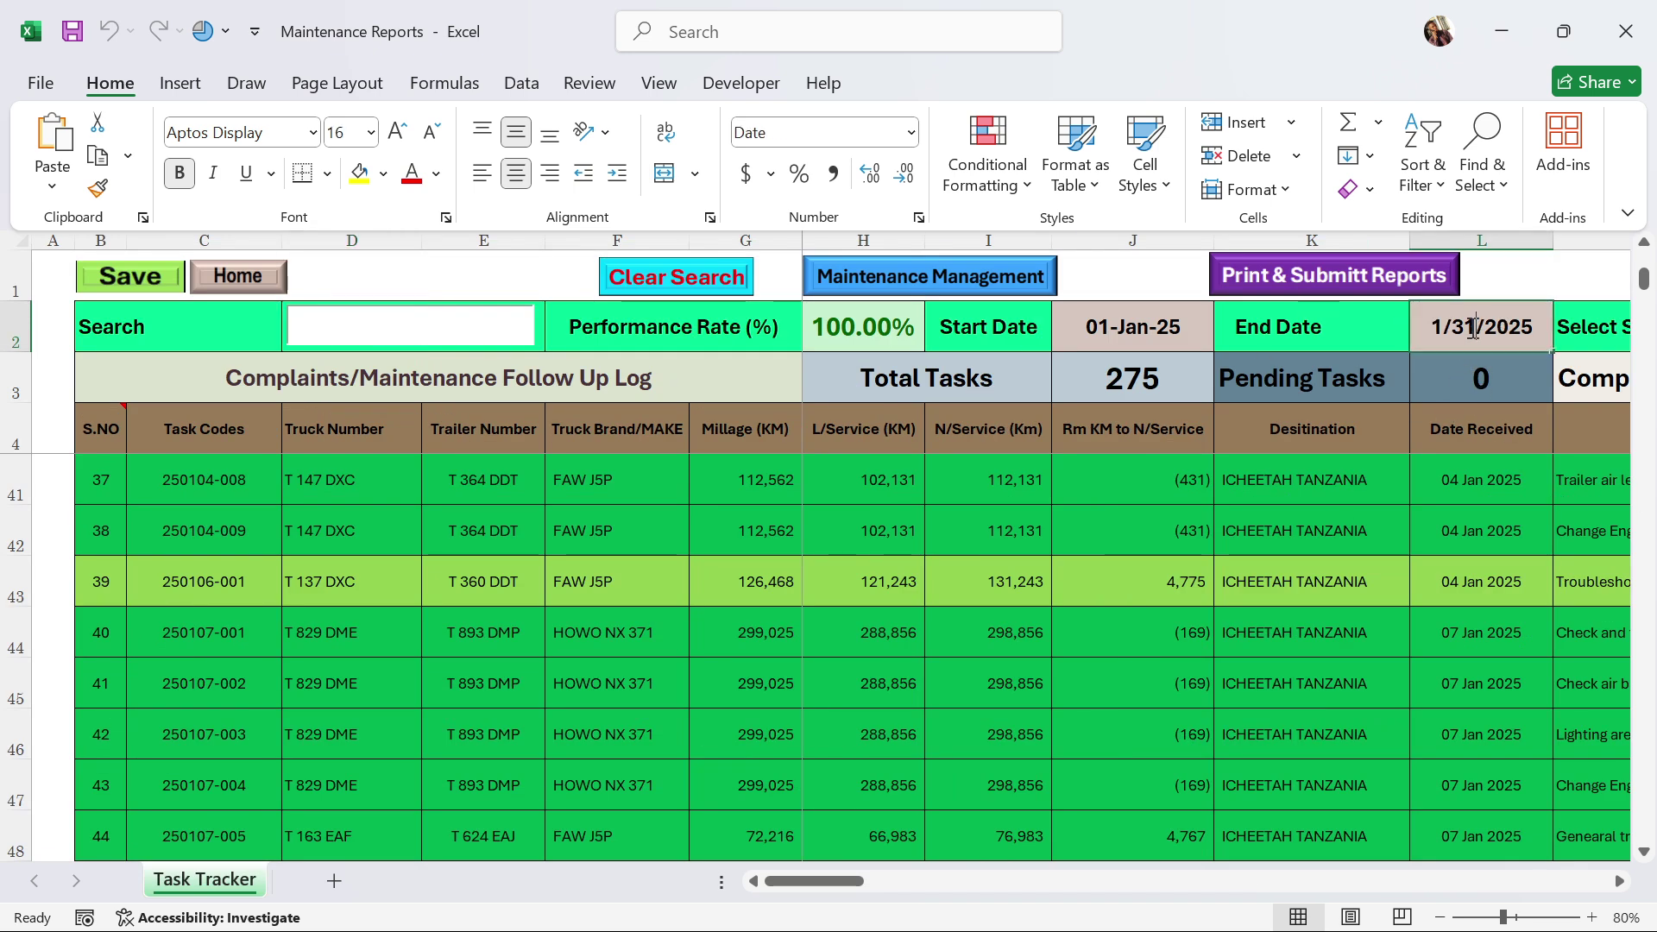
key(BackSpace)
key(BackSpace)
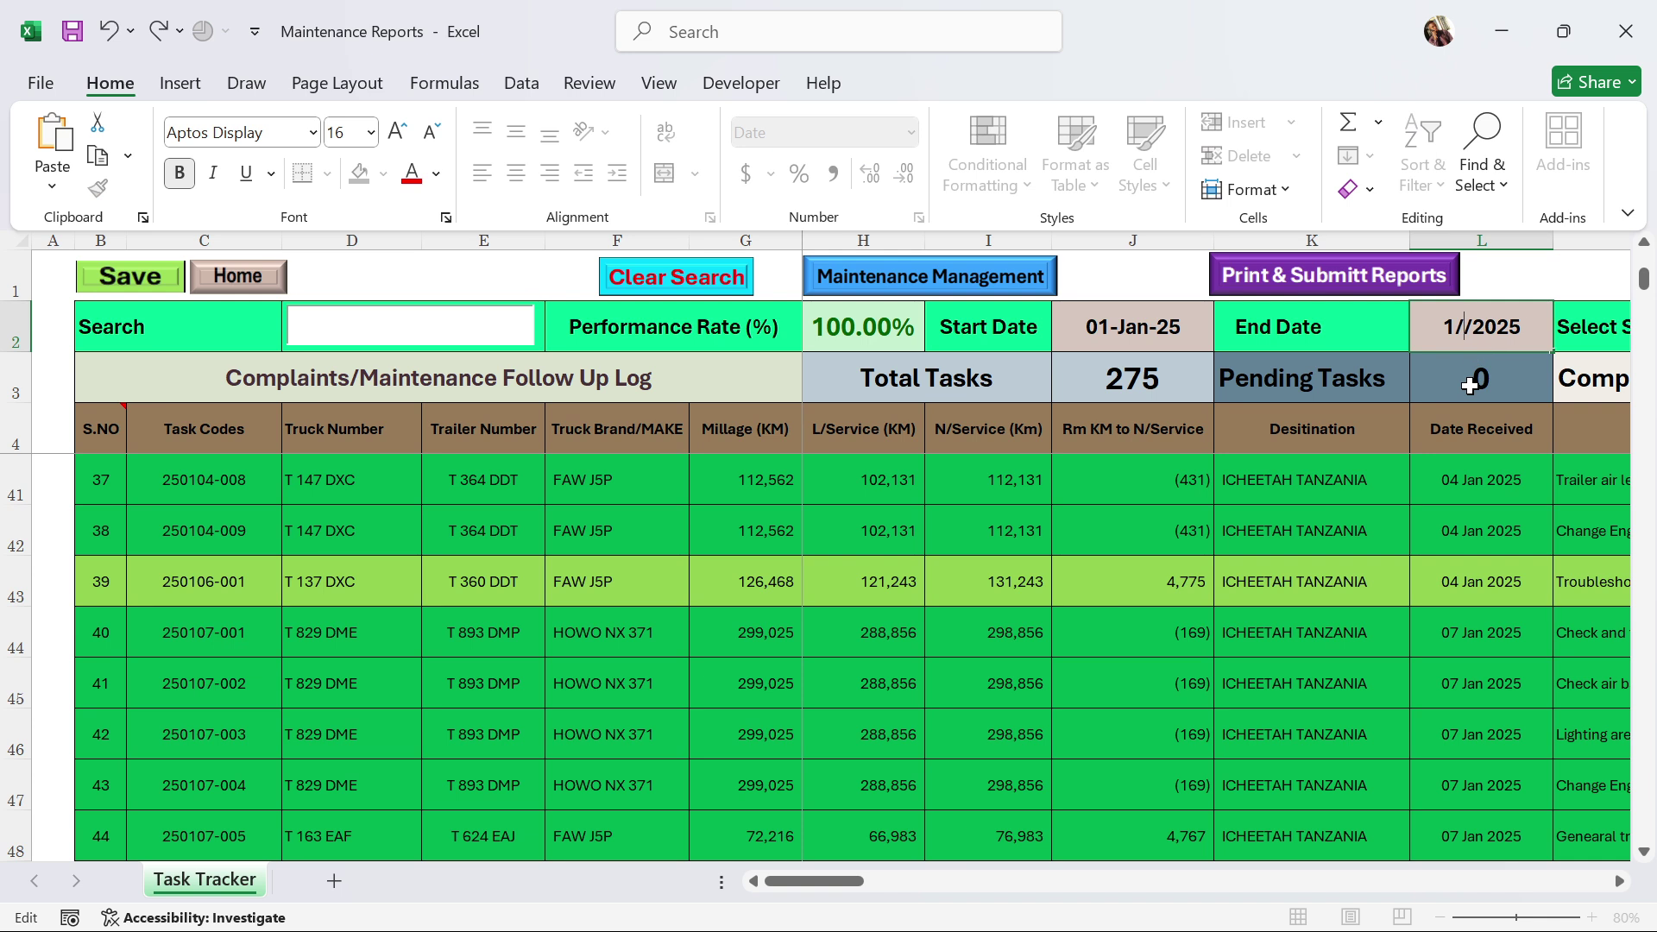
text(7)
key(Return)
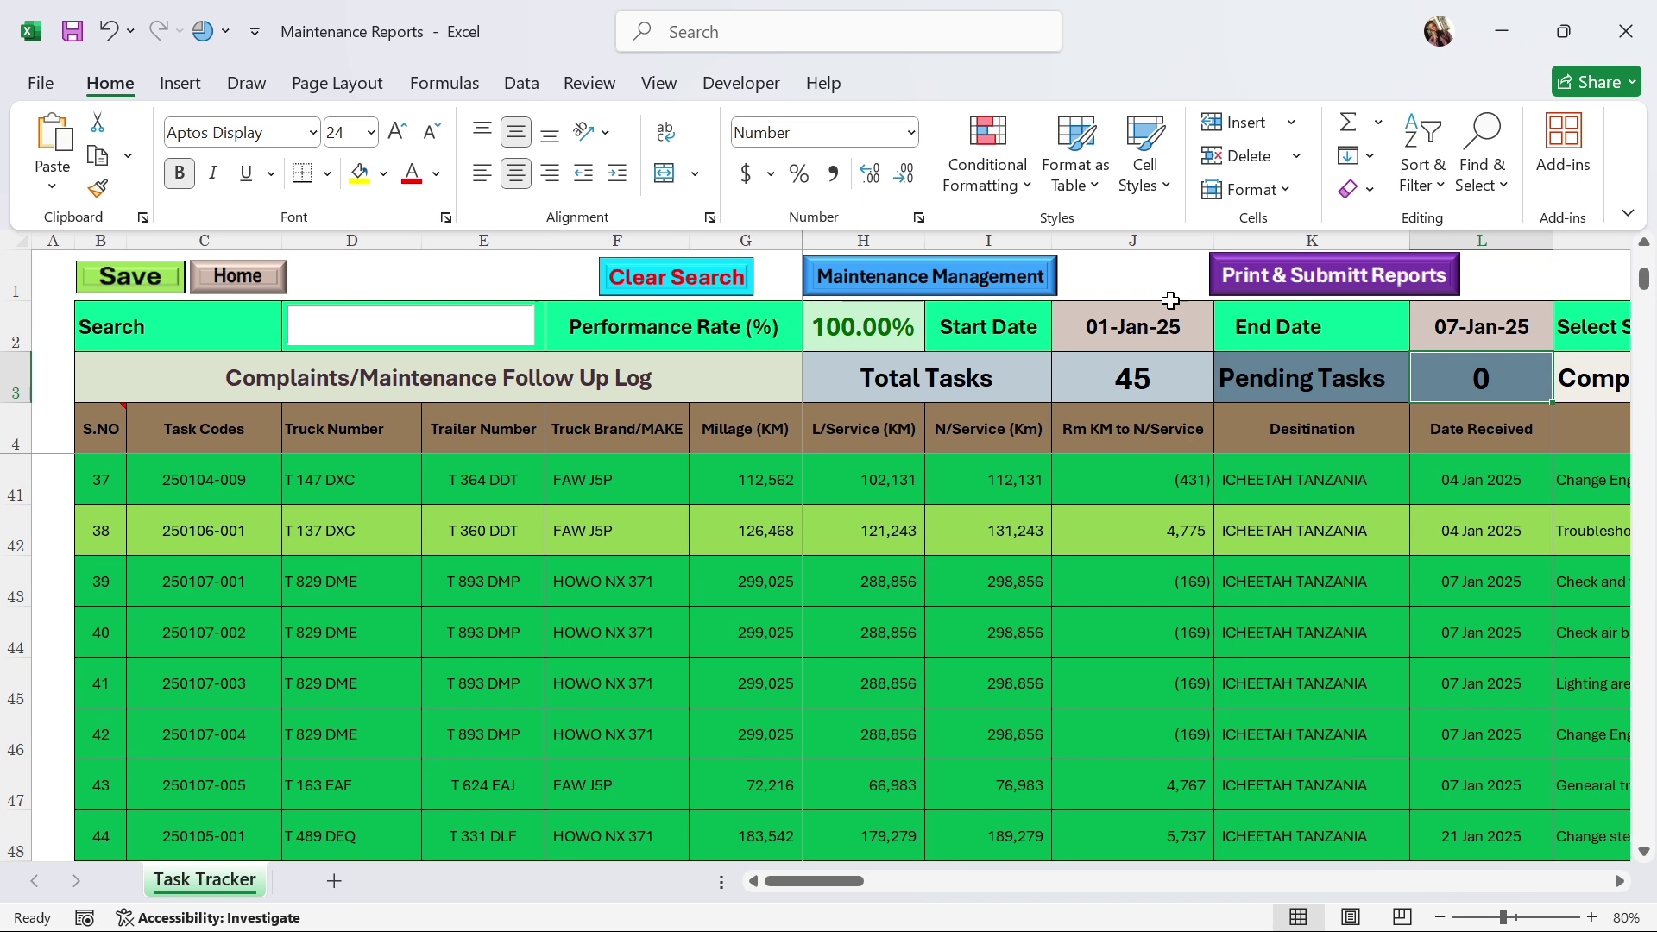
click(1344, 299)
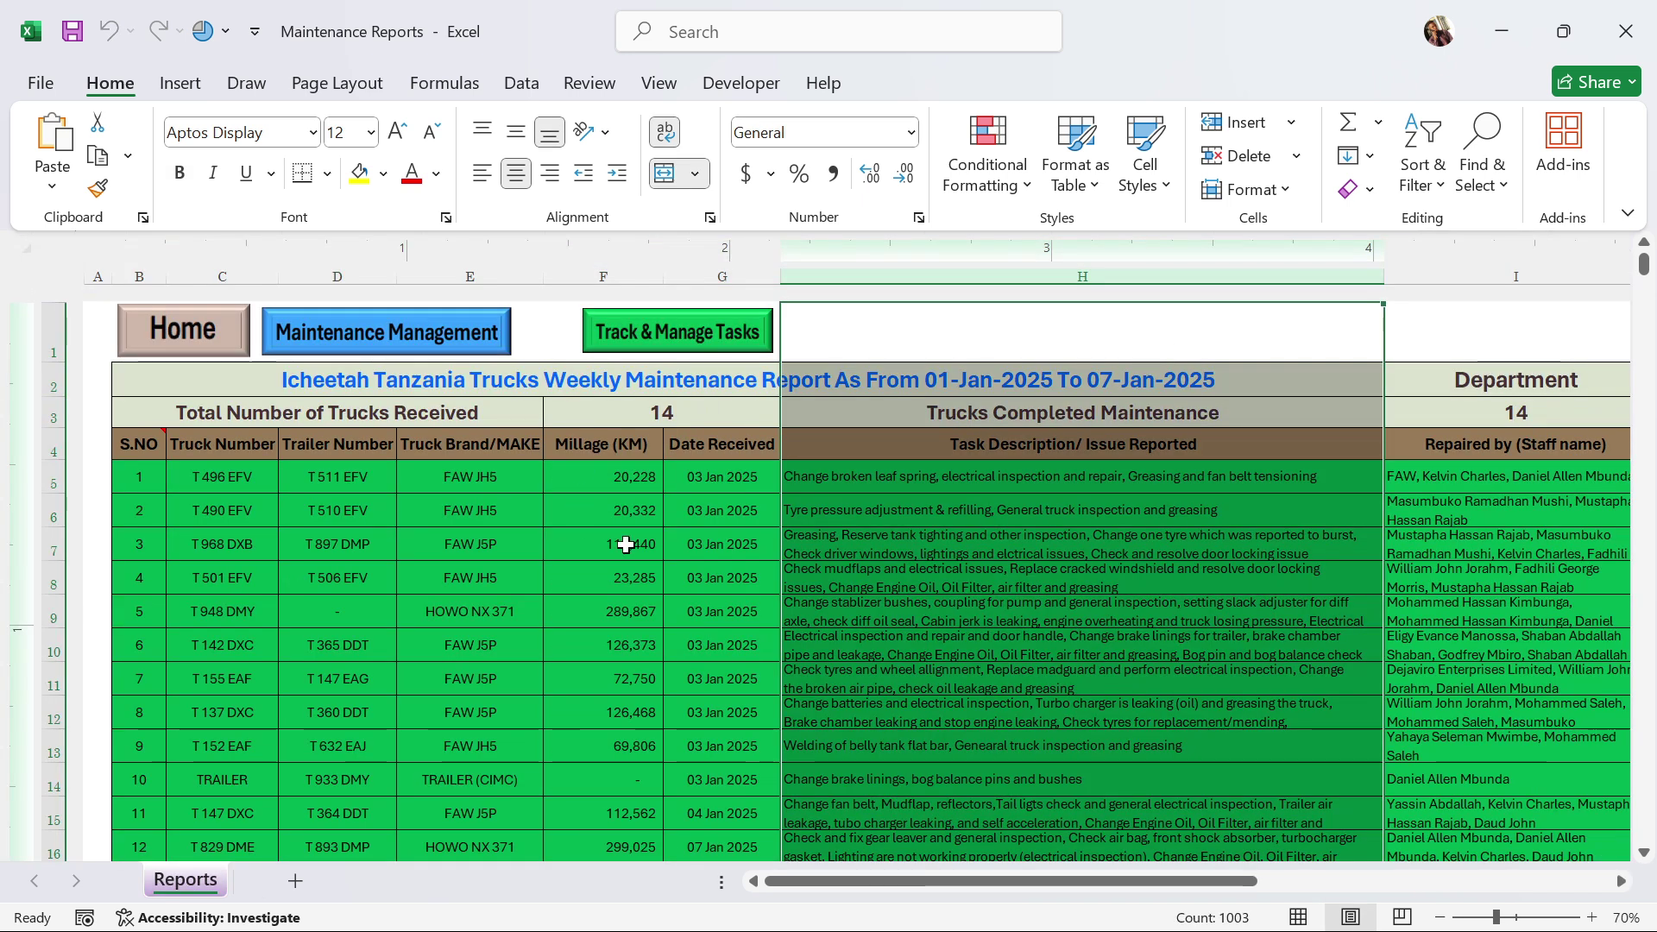
click(820, 575)
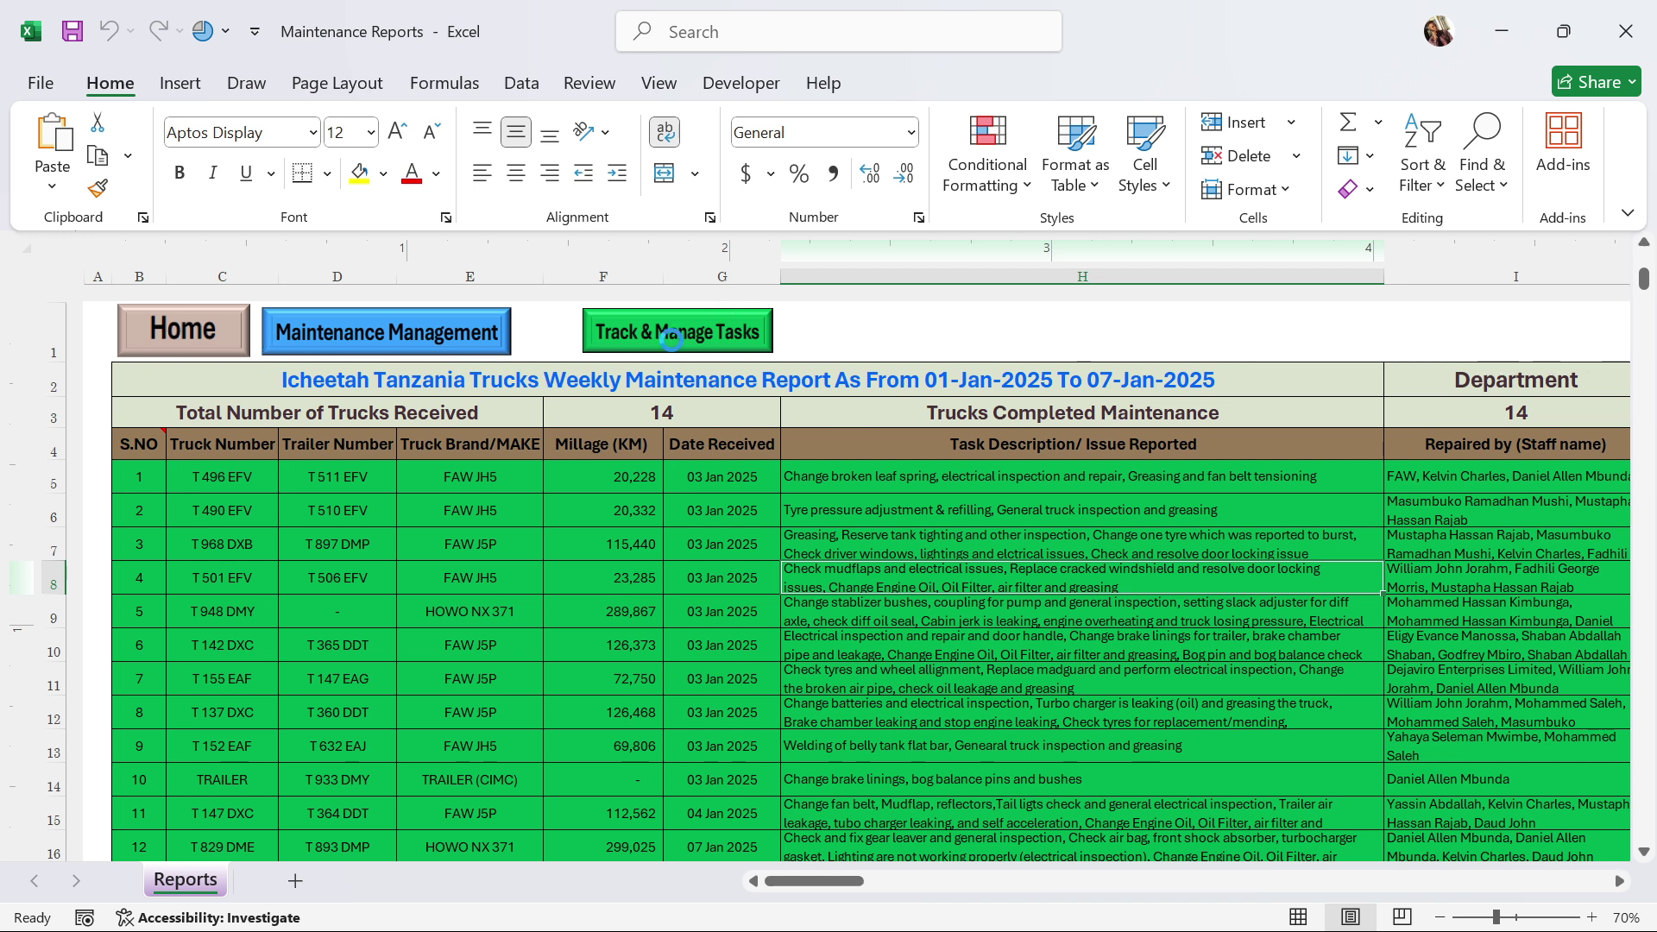
Return to the Task Tracker and set the end date to 1 January 2025.
click(666, 345)
click(1481, 328)
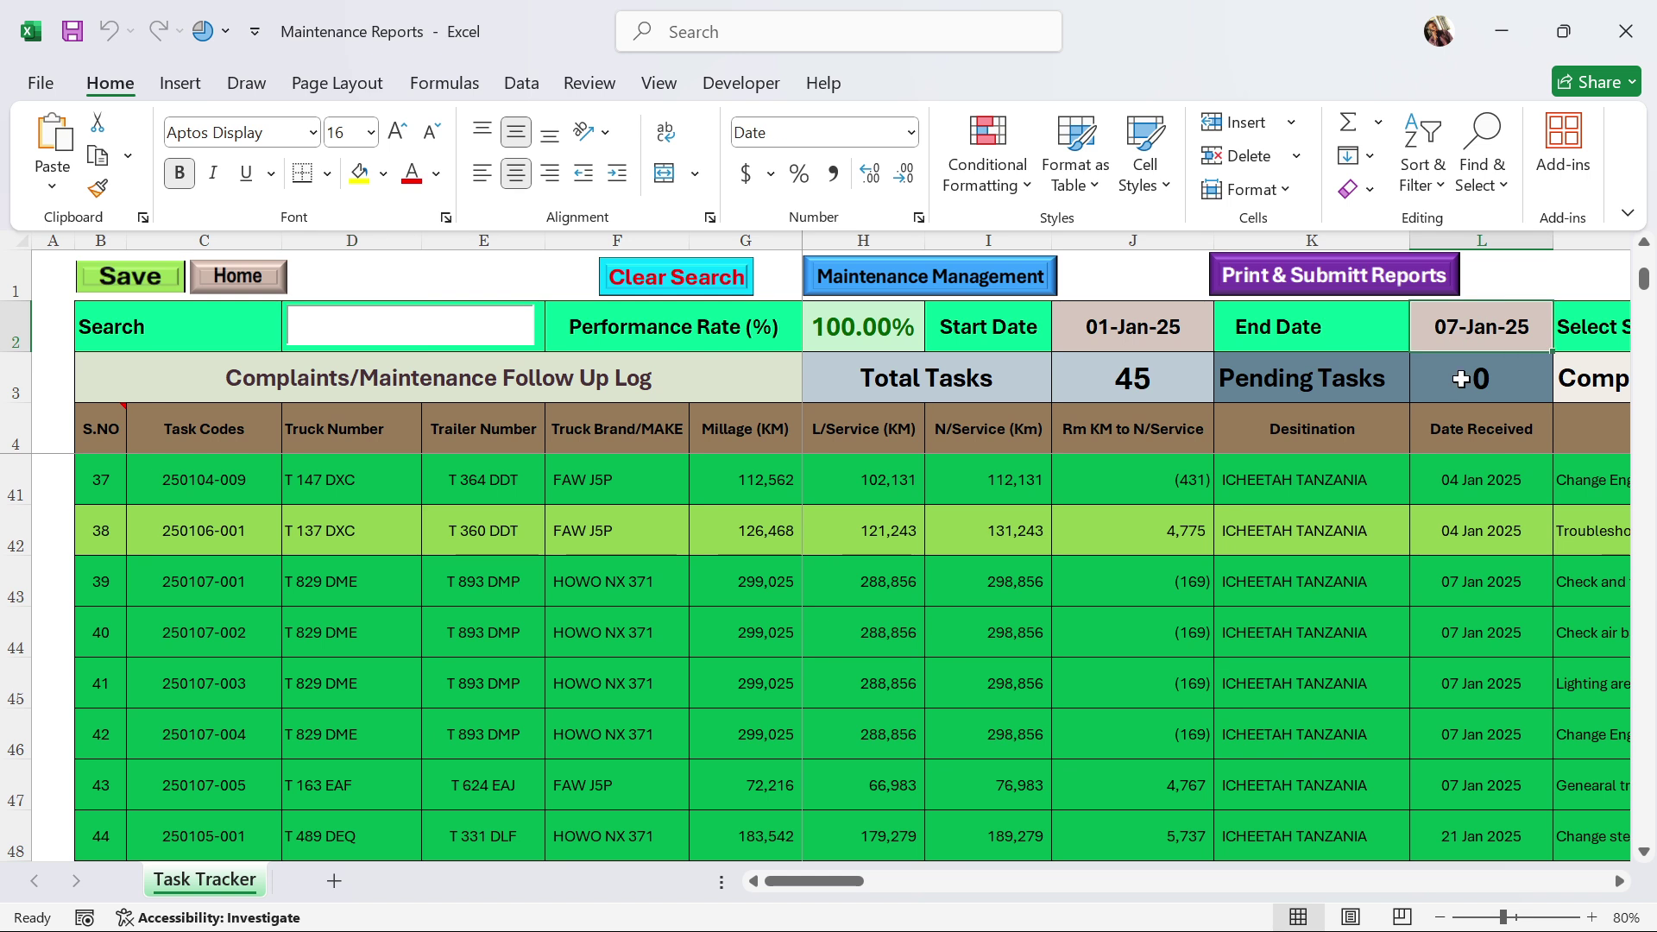
text(1 JAN)
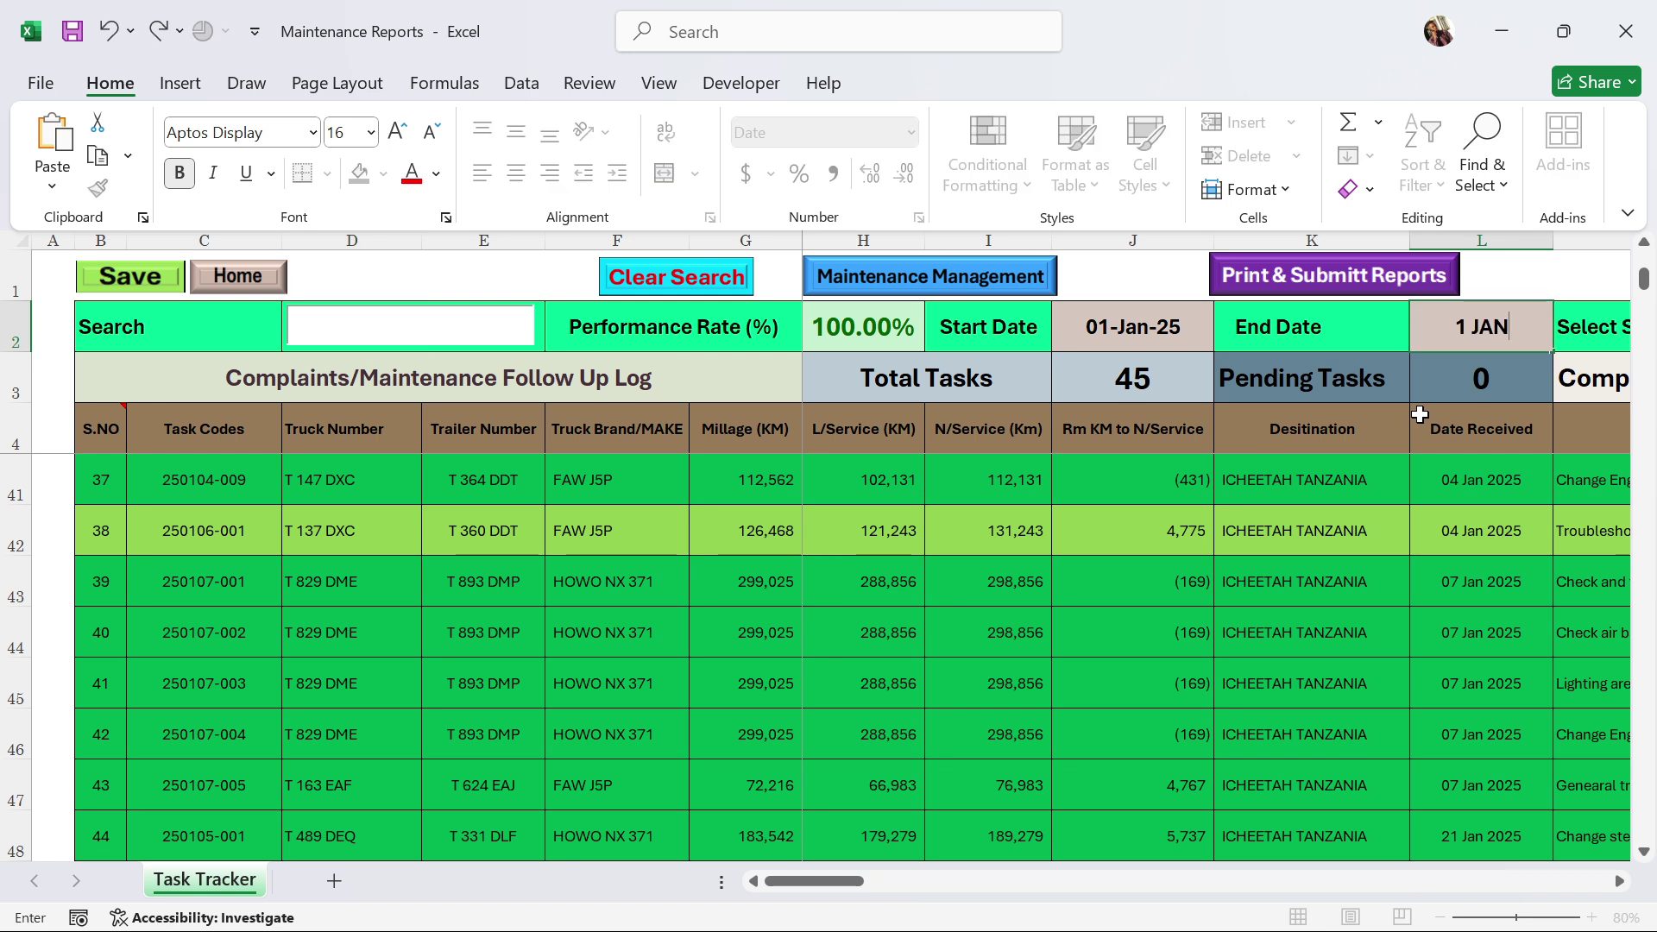
key(Return)
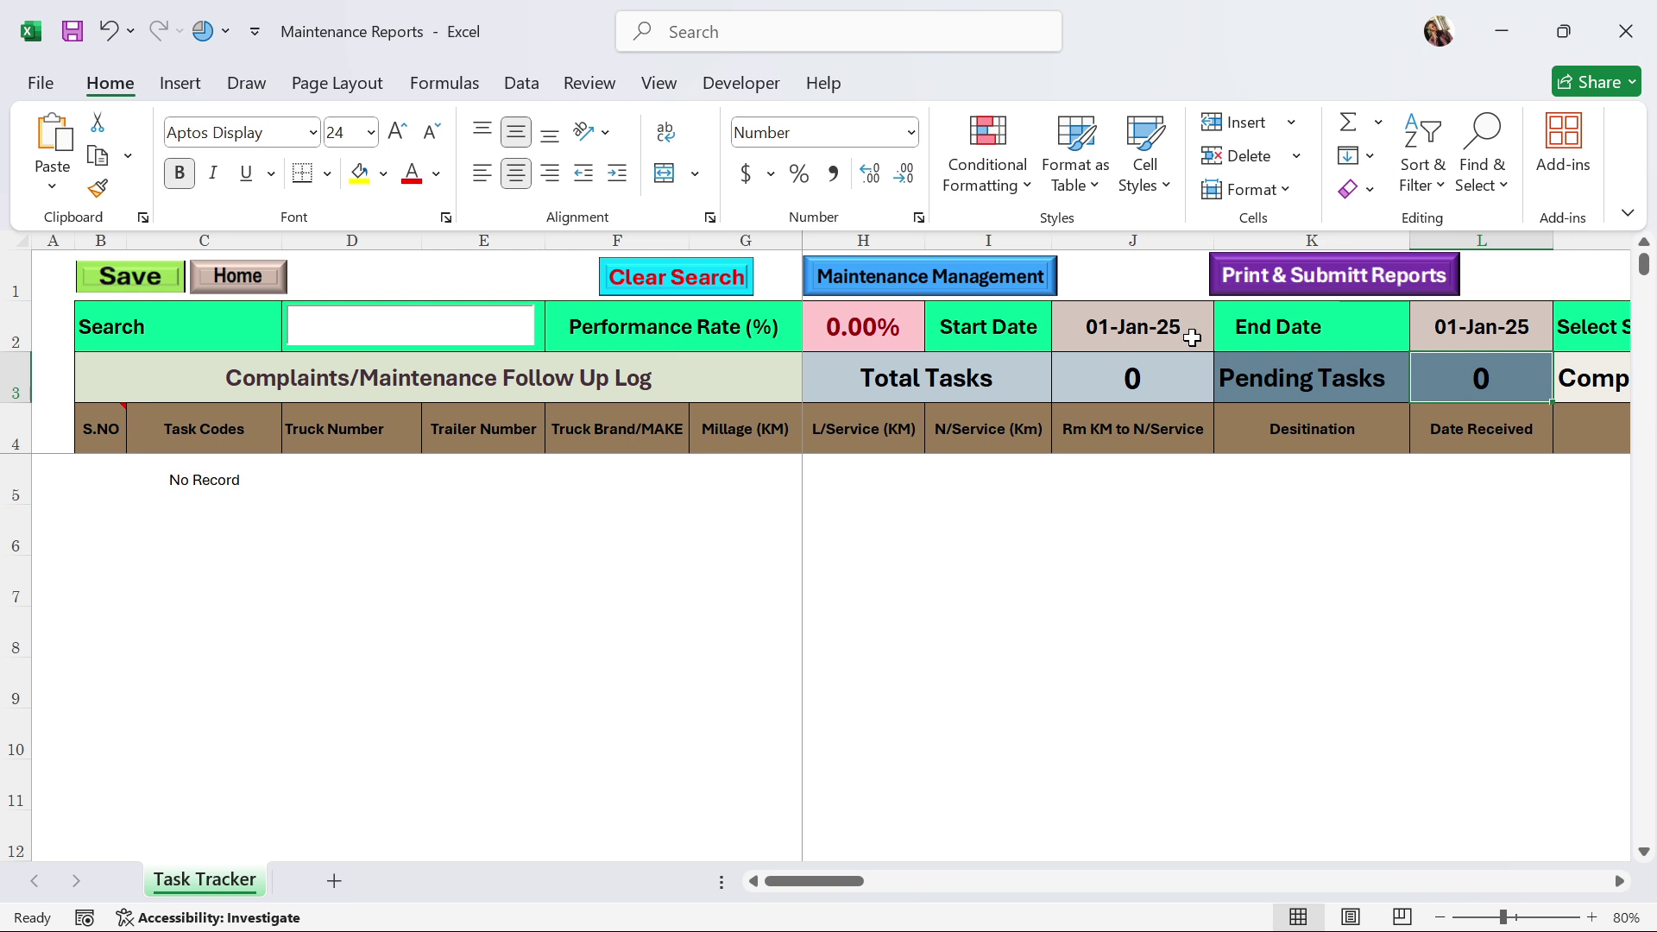
Set both the start and end dates to 8 January 2025 and produce the daily maintenance report.
click(1160, 339)
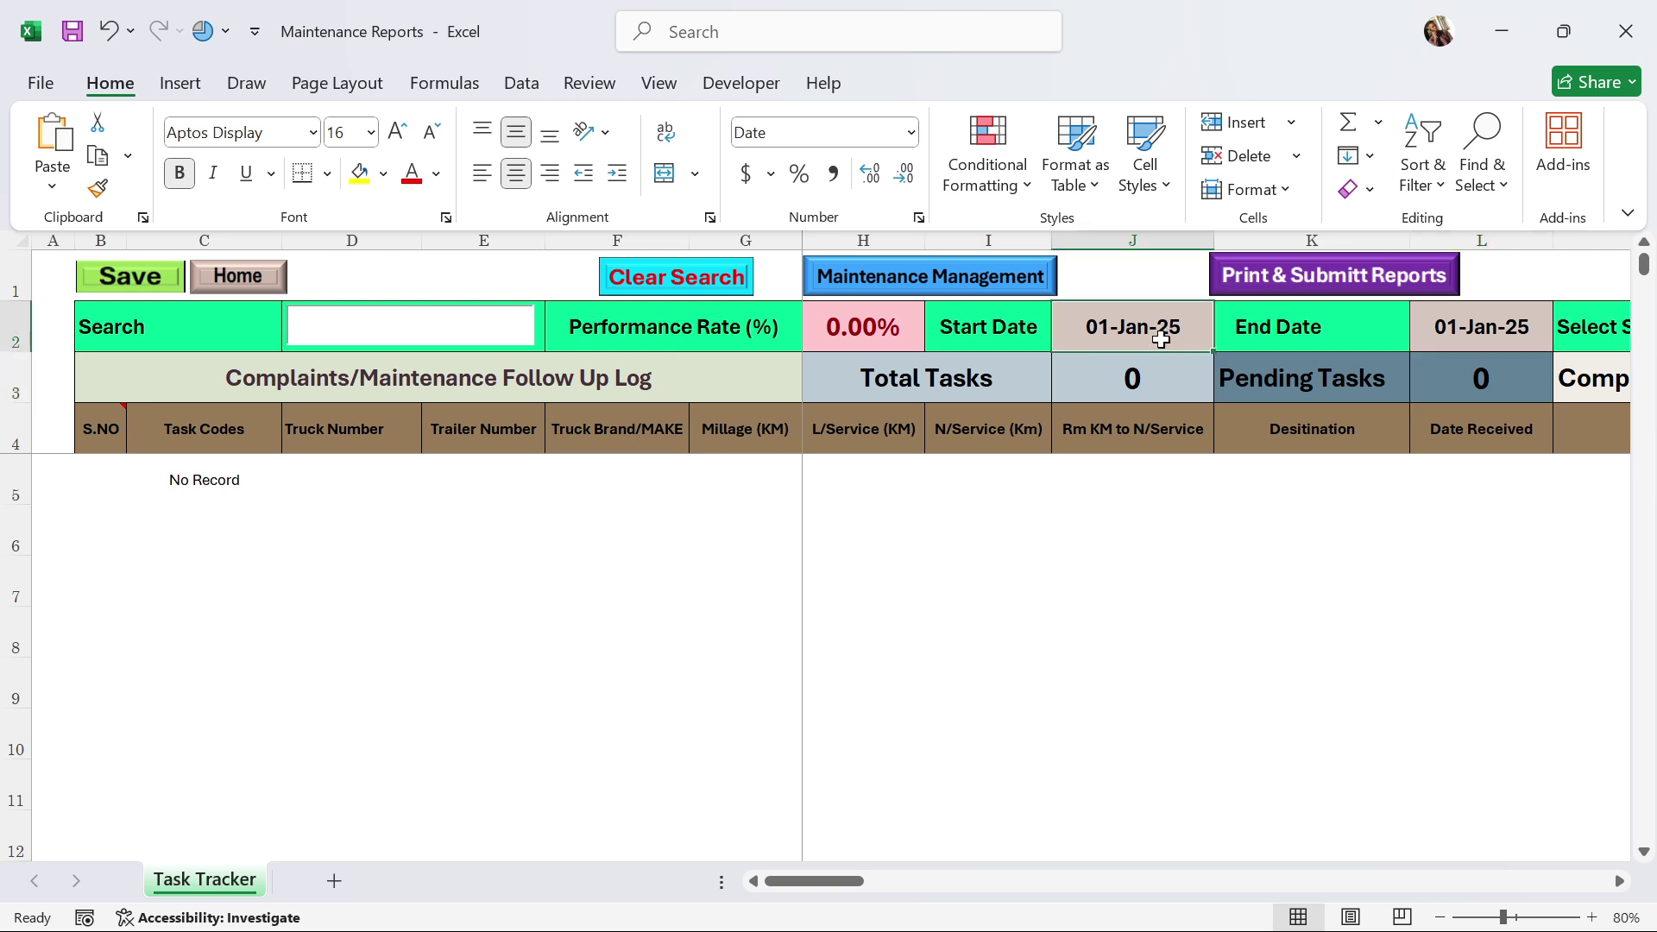
text(8 JAN)
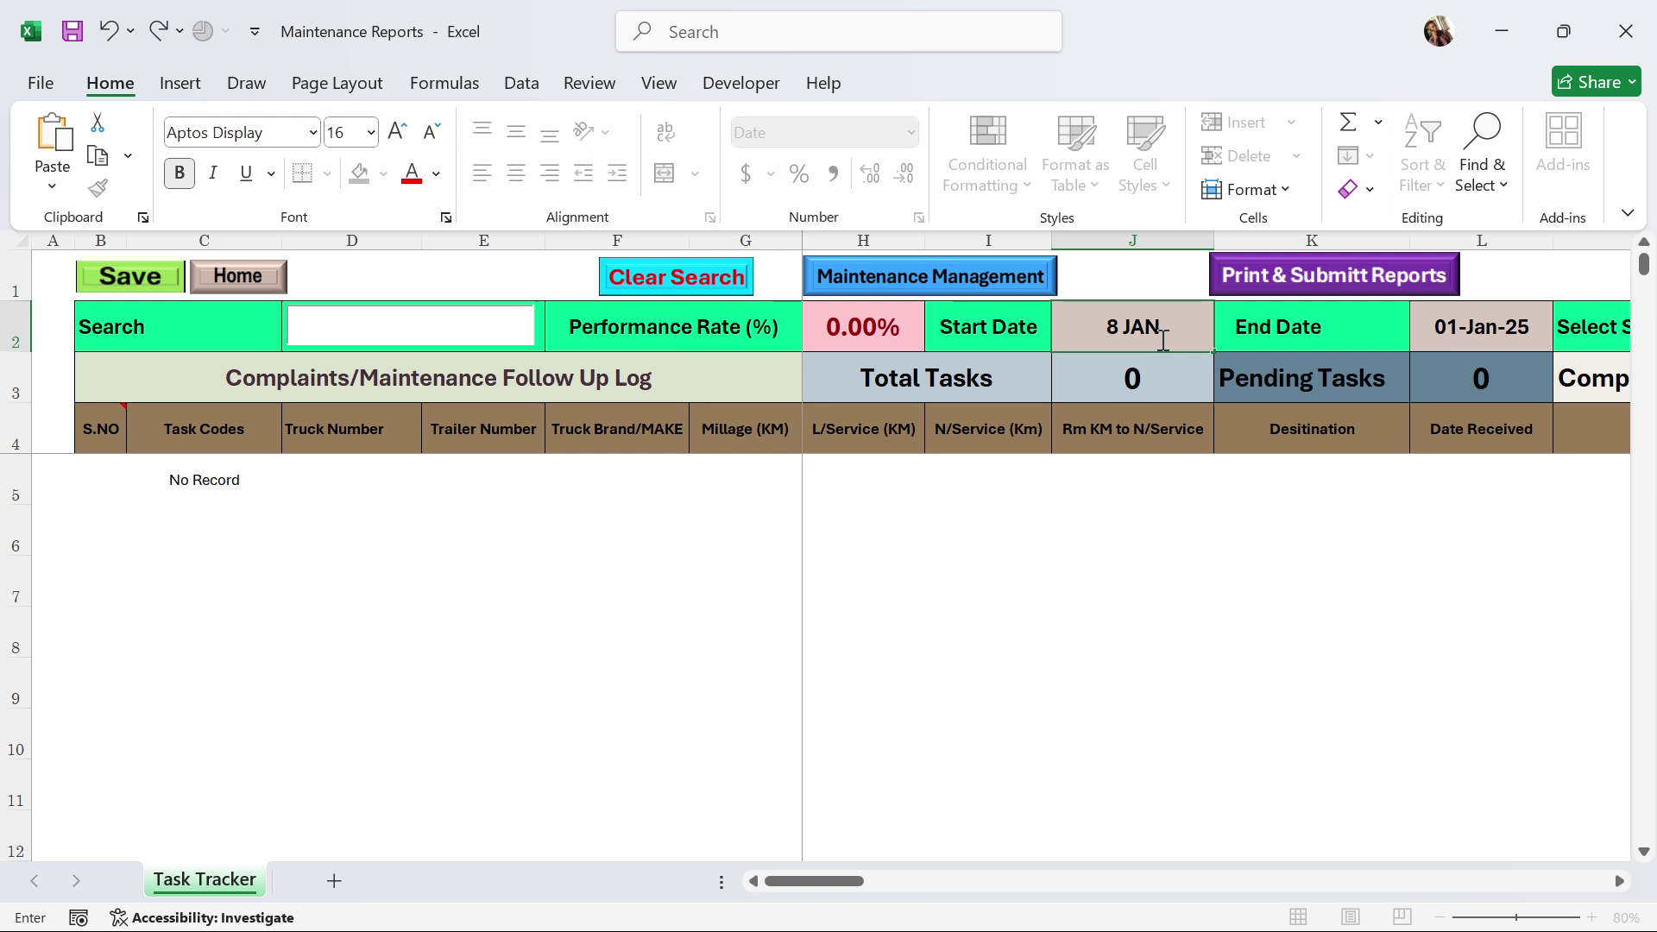
key(Return)
click(1511, 355)
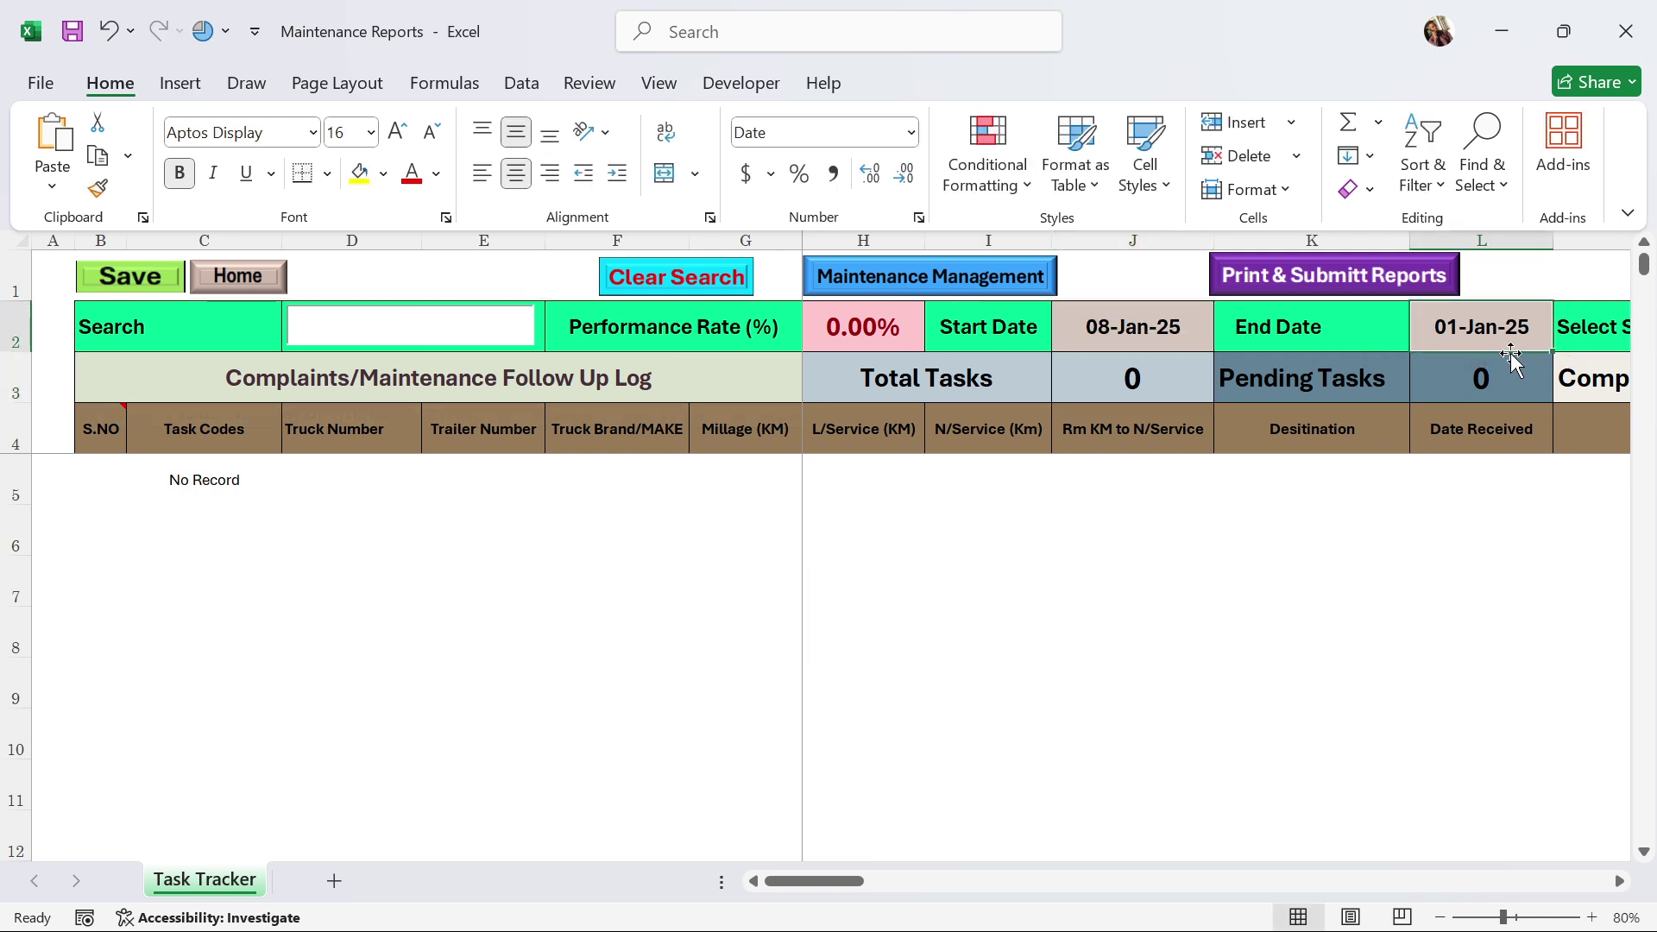
text(8 JAN)
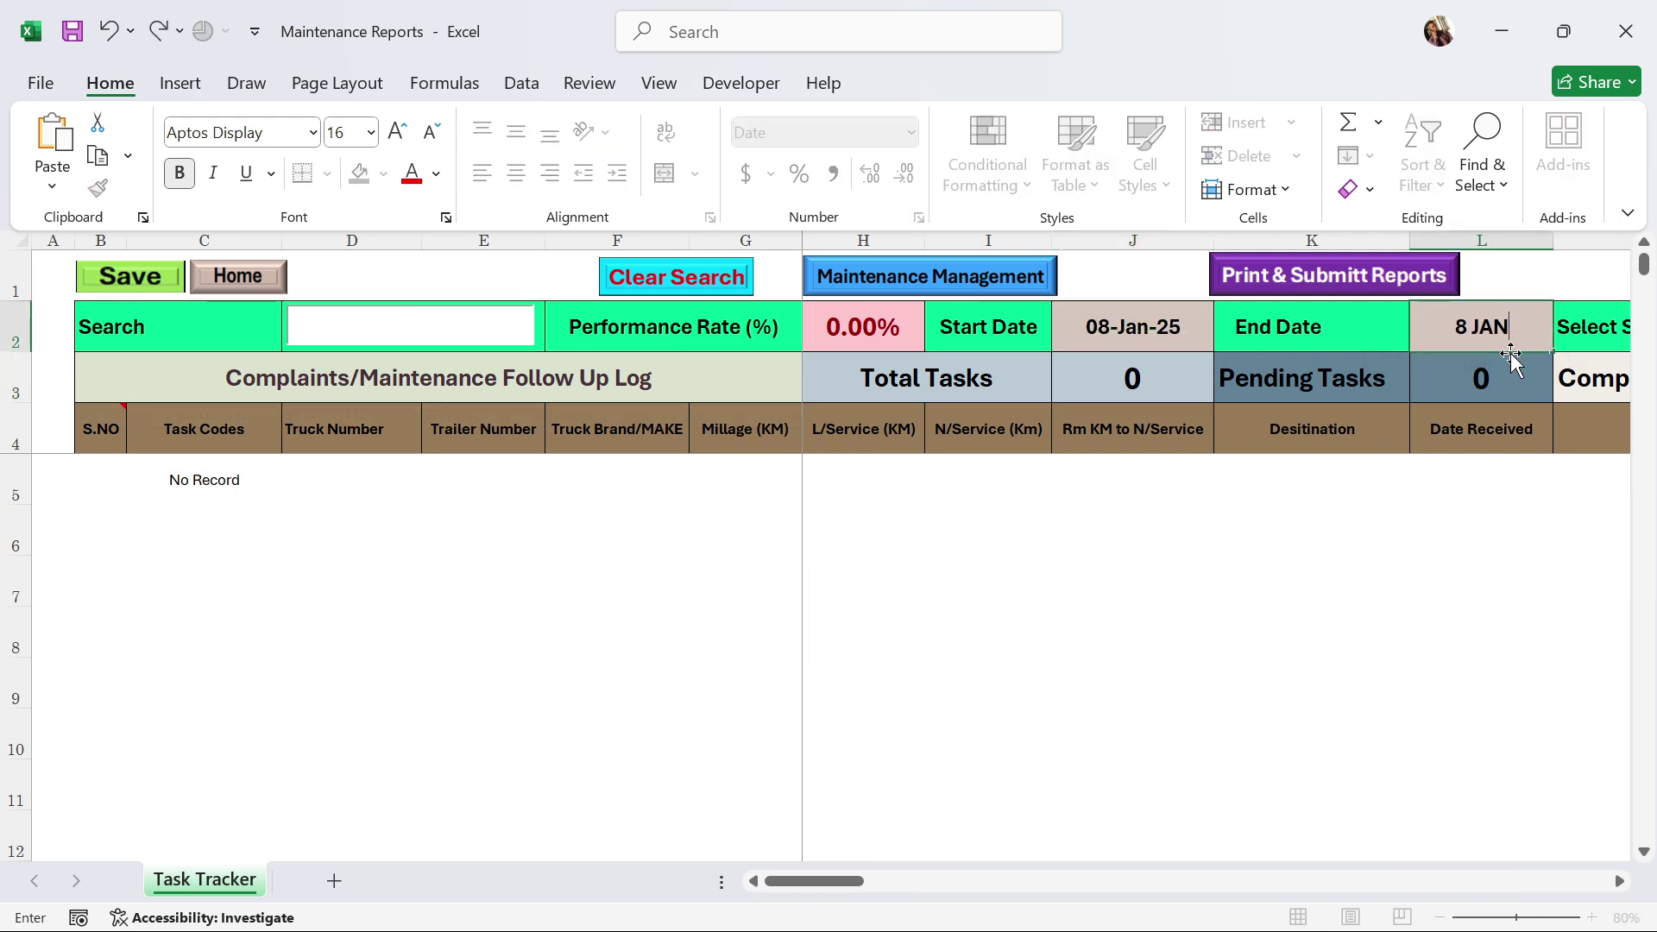
key(Return)
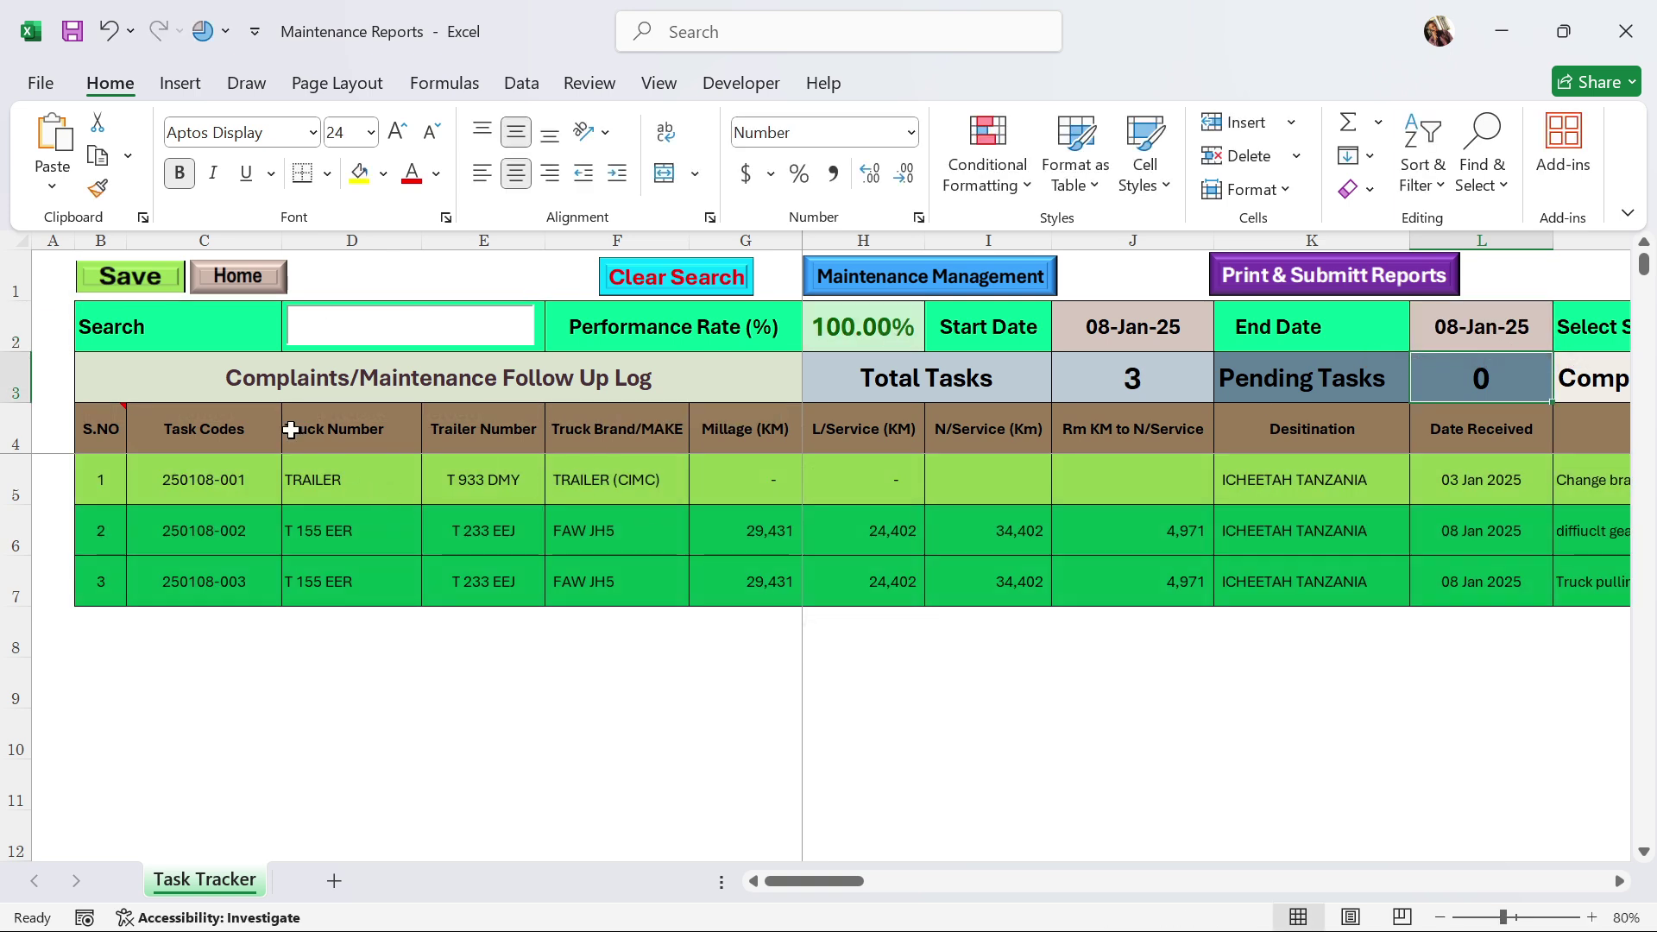
click(1281, 284)
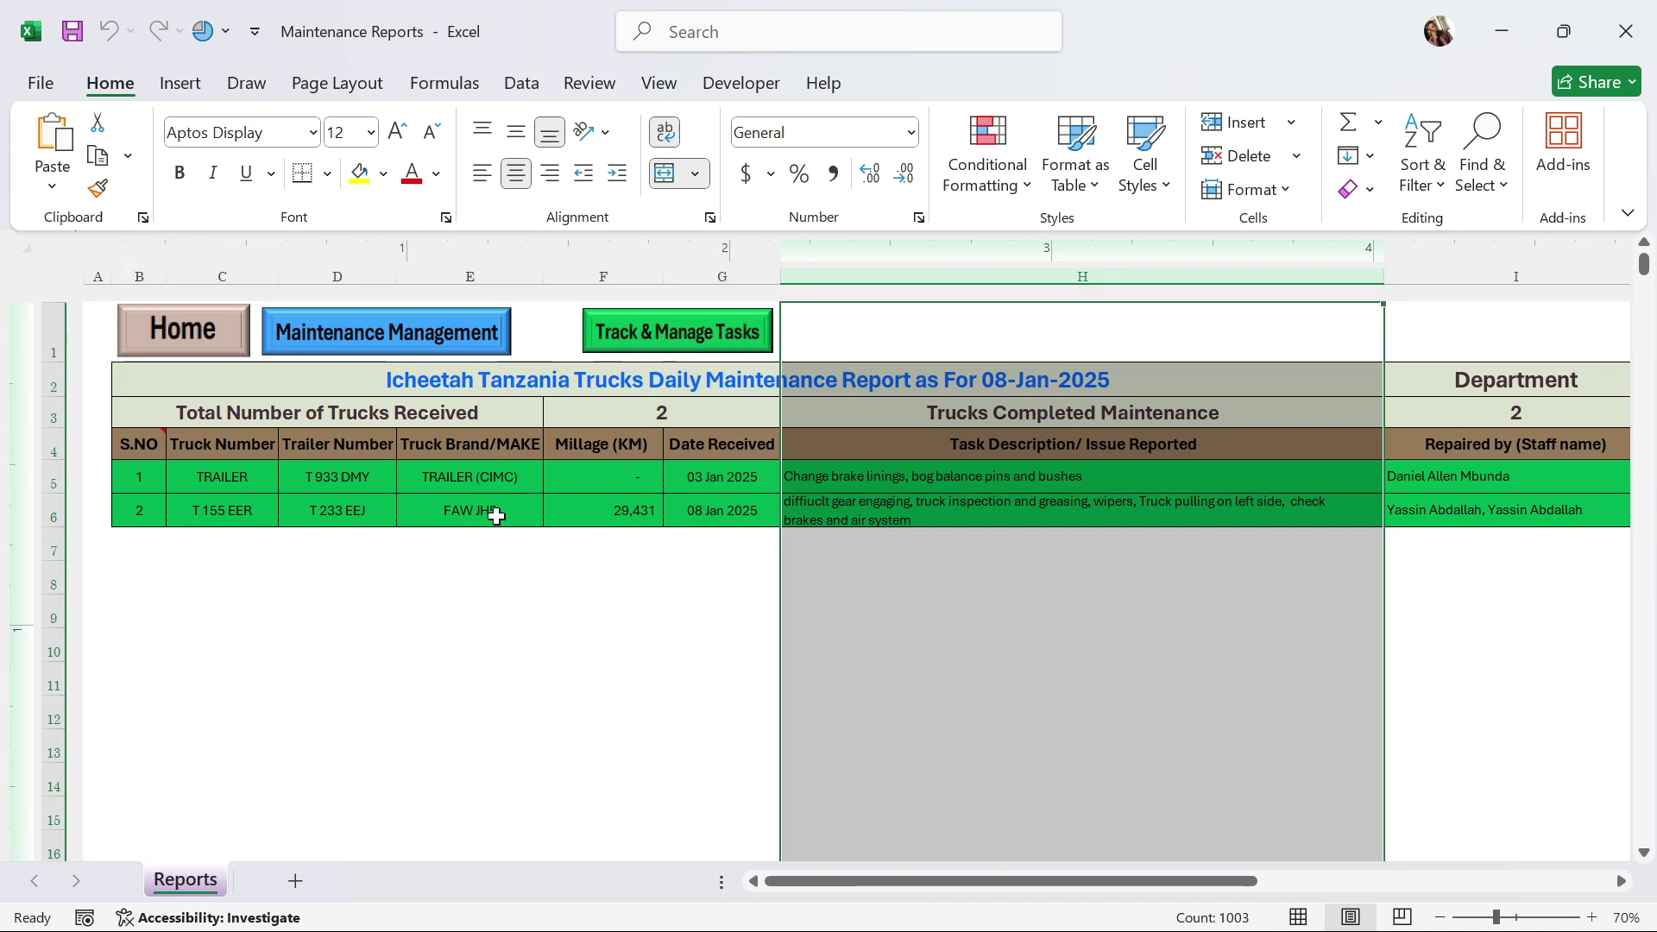
click(585, 600)
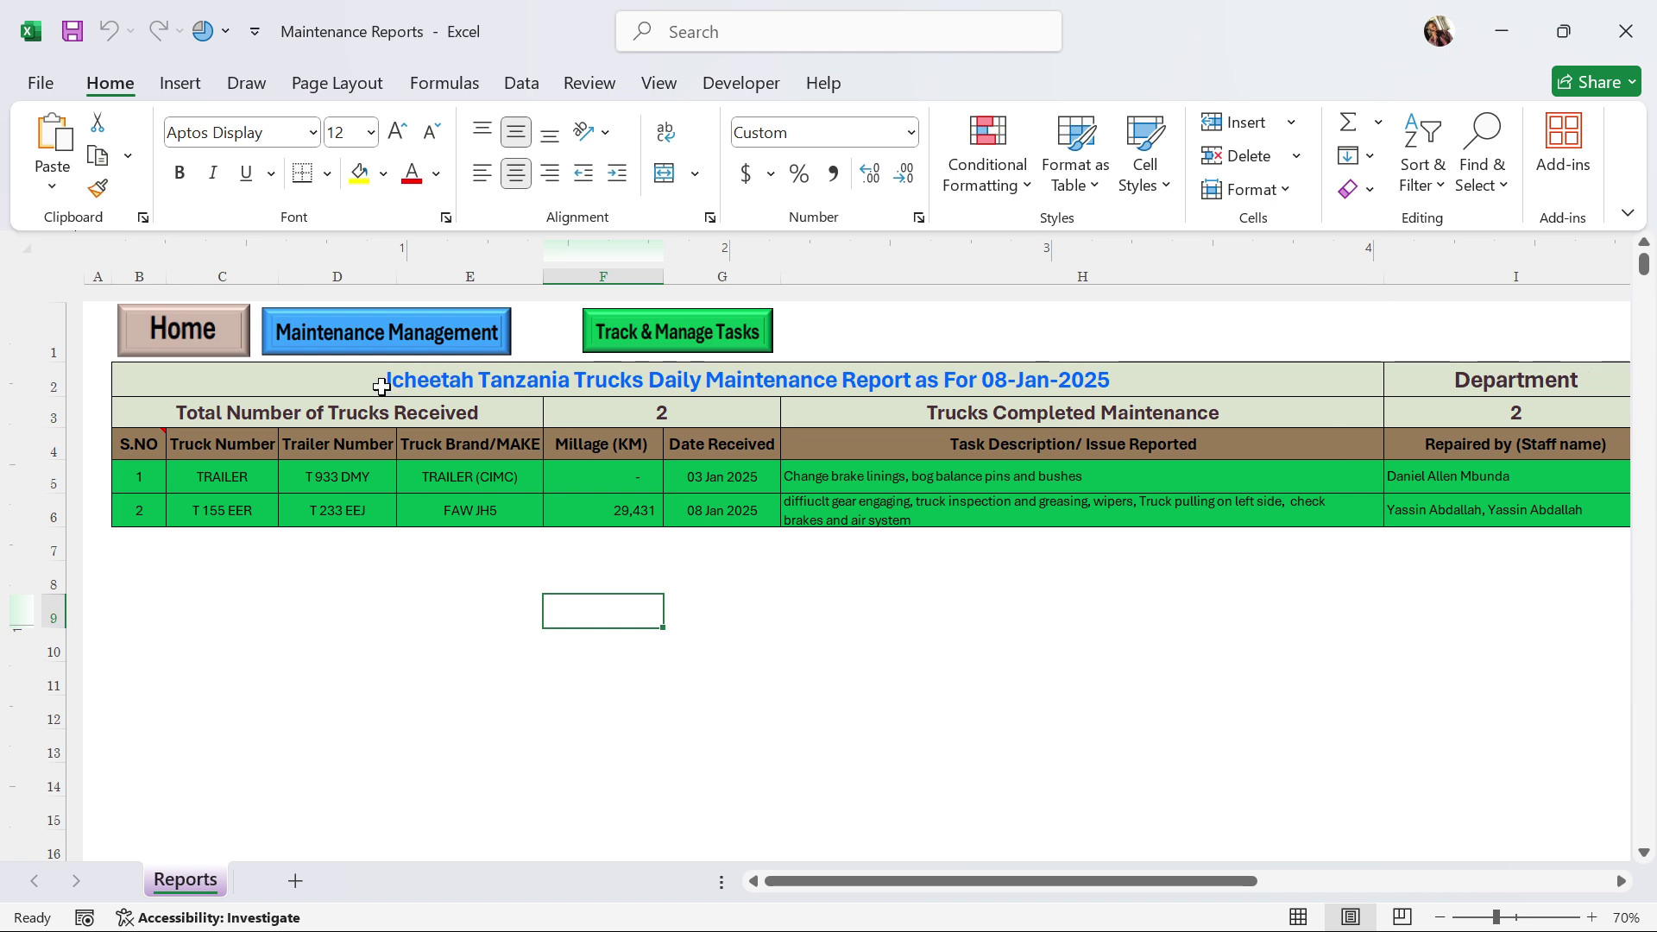
click(225, 328)
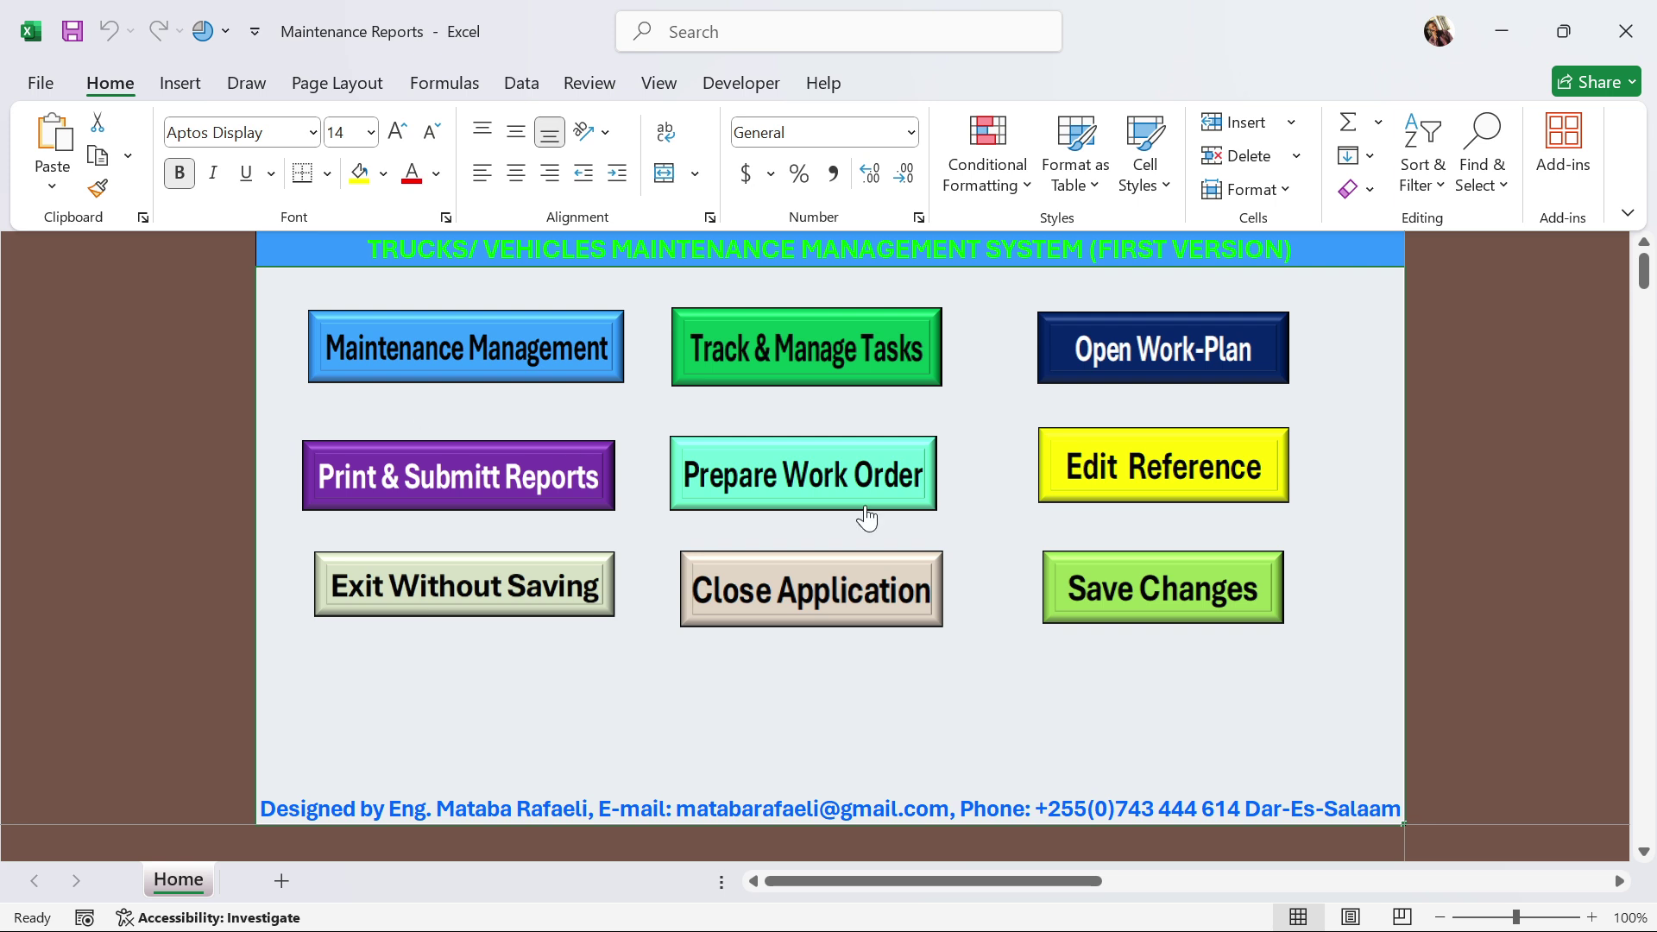
click(811, 483)
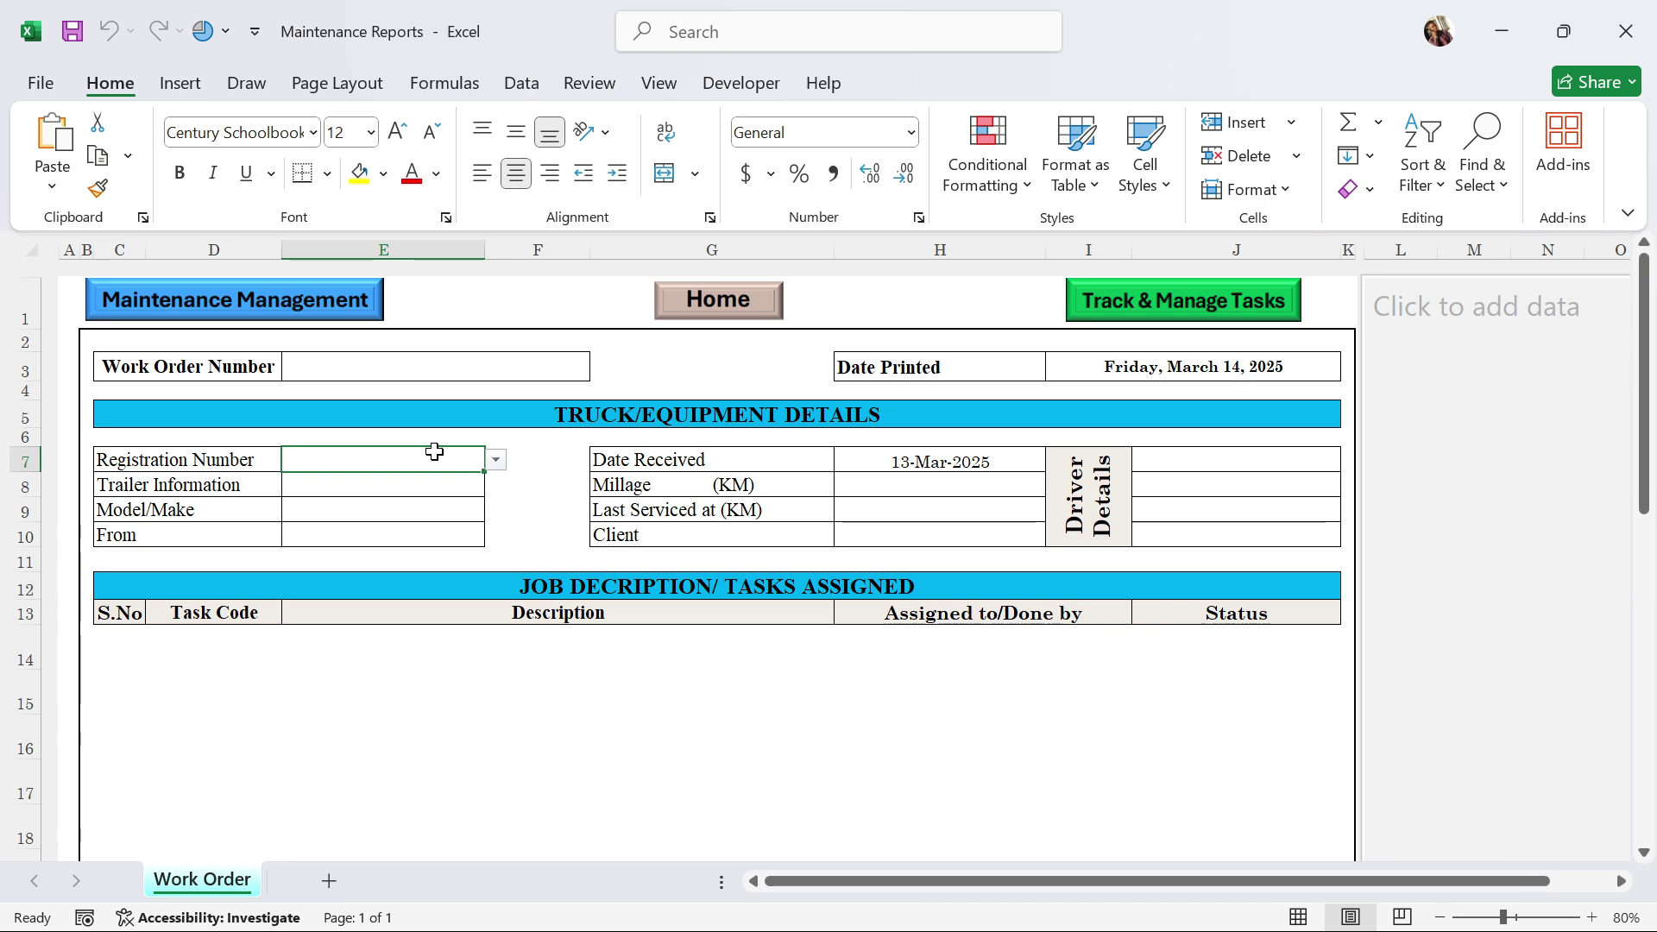
text(T)
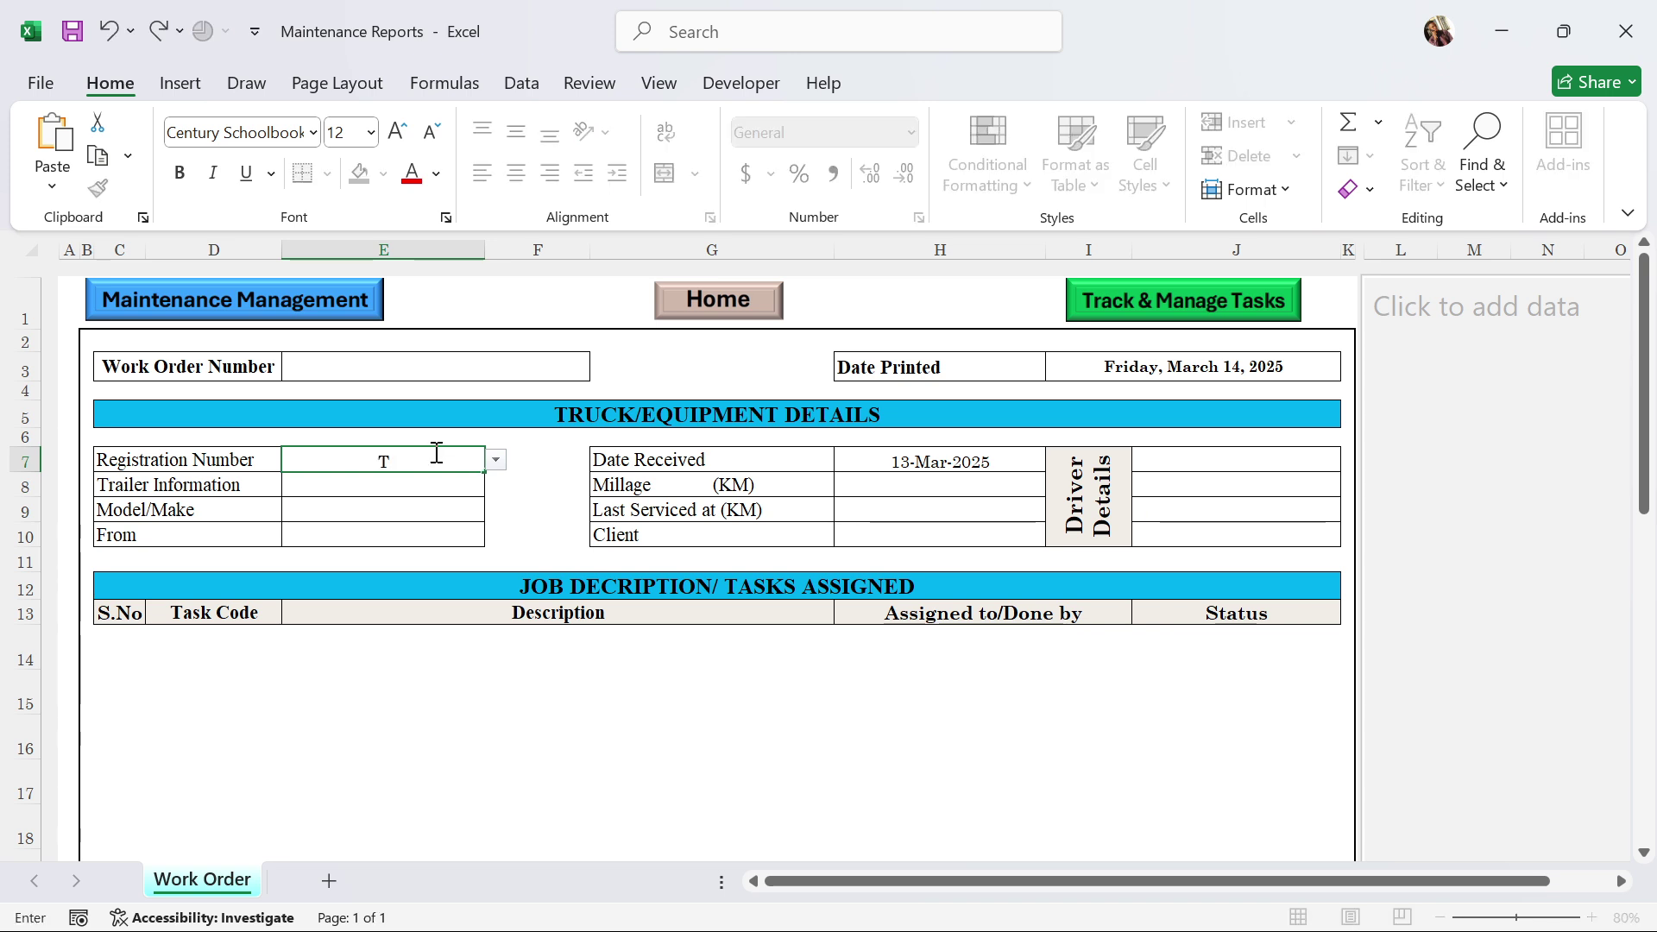
text( 163 EER)
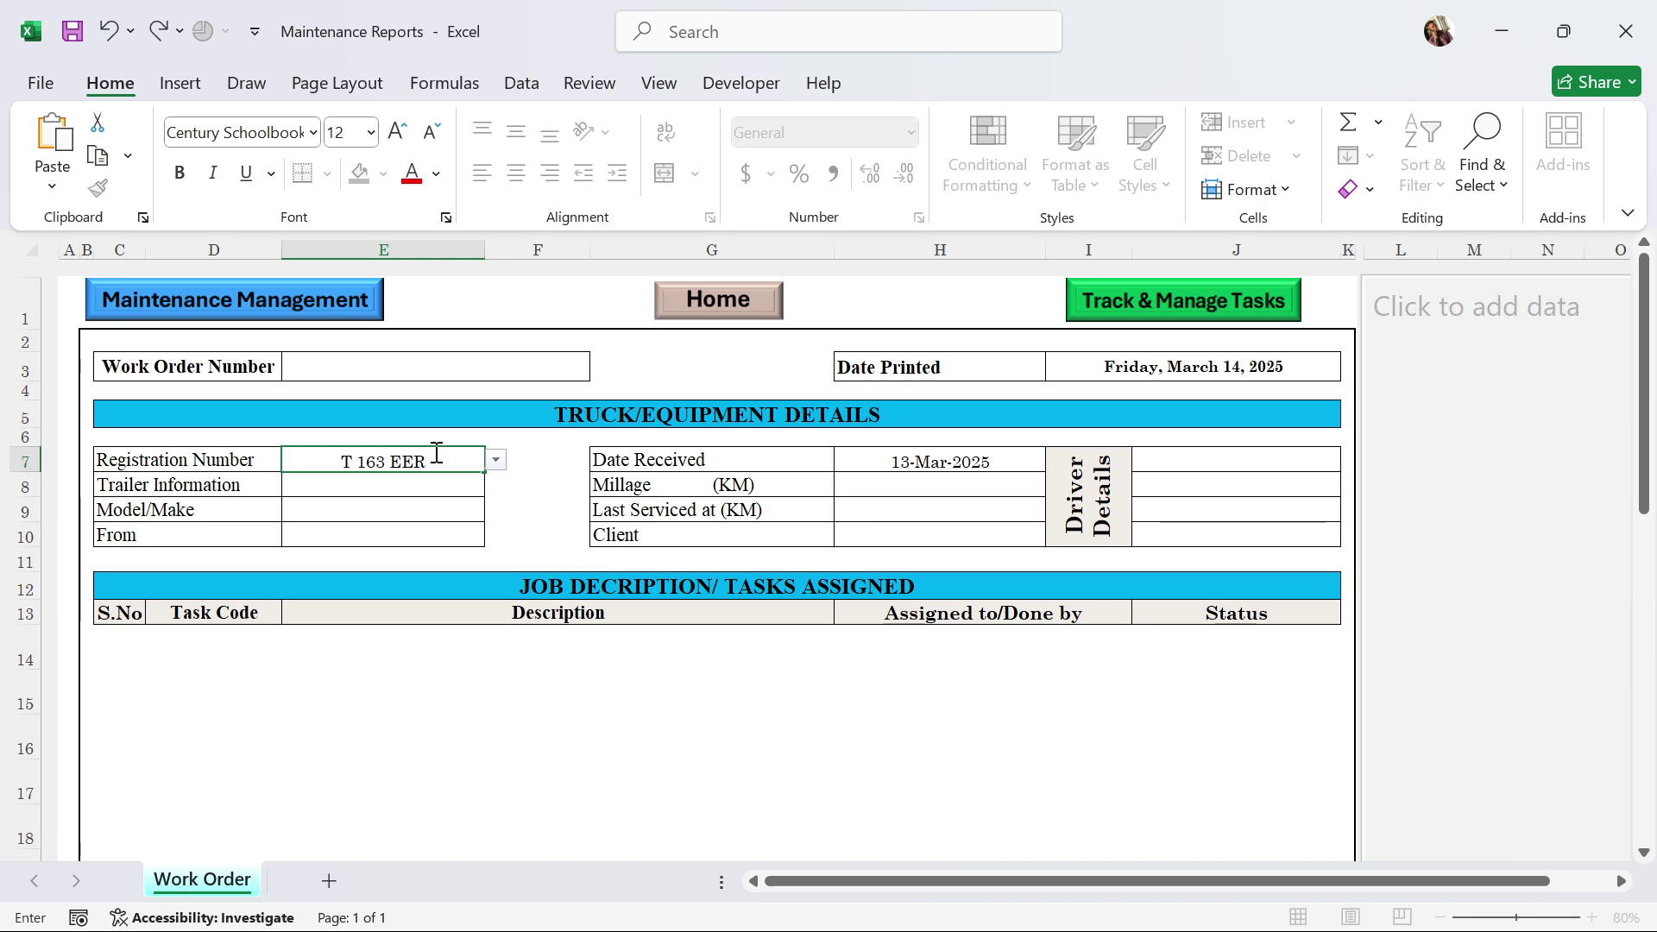
key(Return)
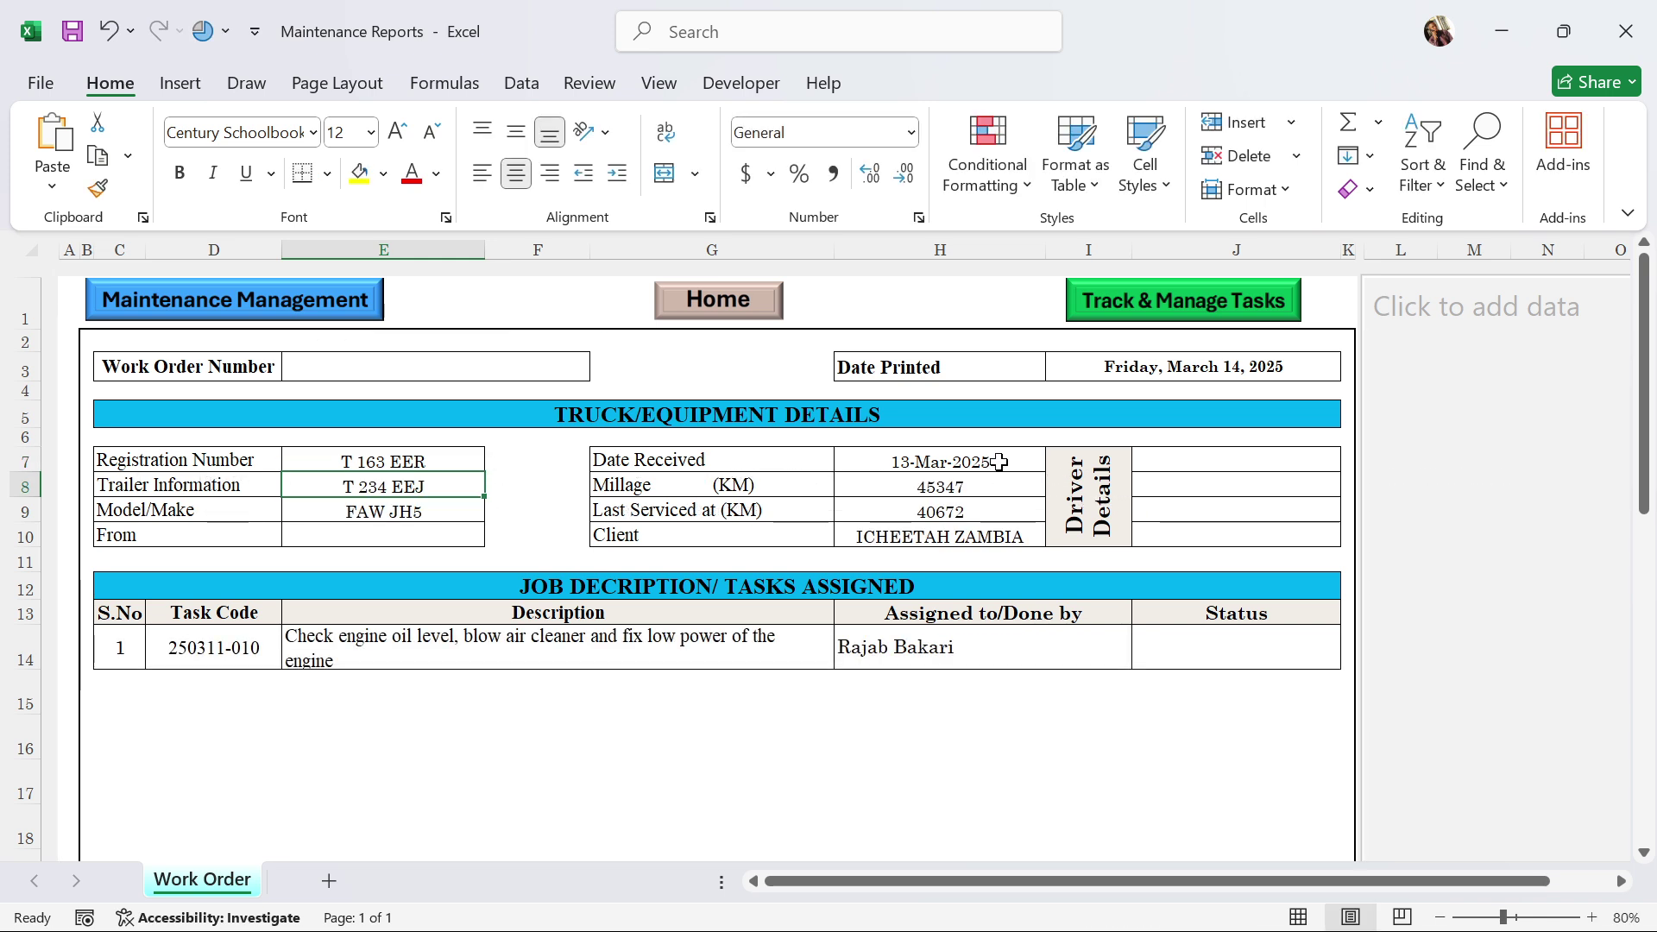
Clear the work order's Date Received and re-enter it as 13 March 2025.
double_click(998, 461)
key(Escape)
key(Delete)
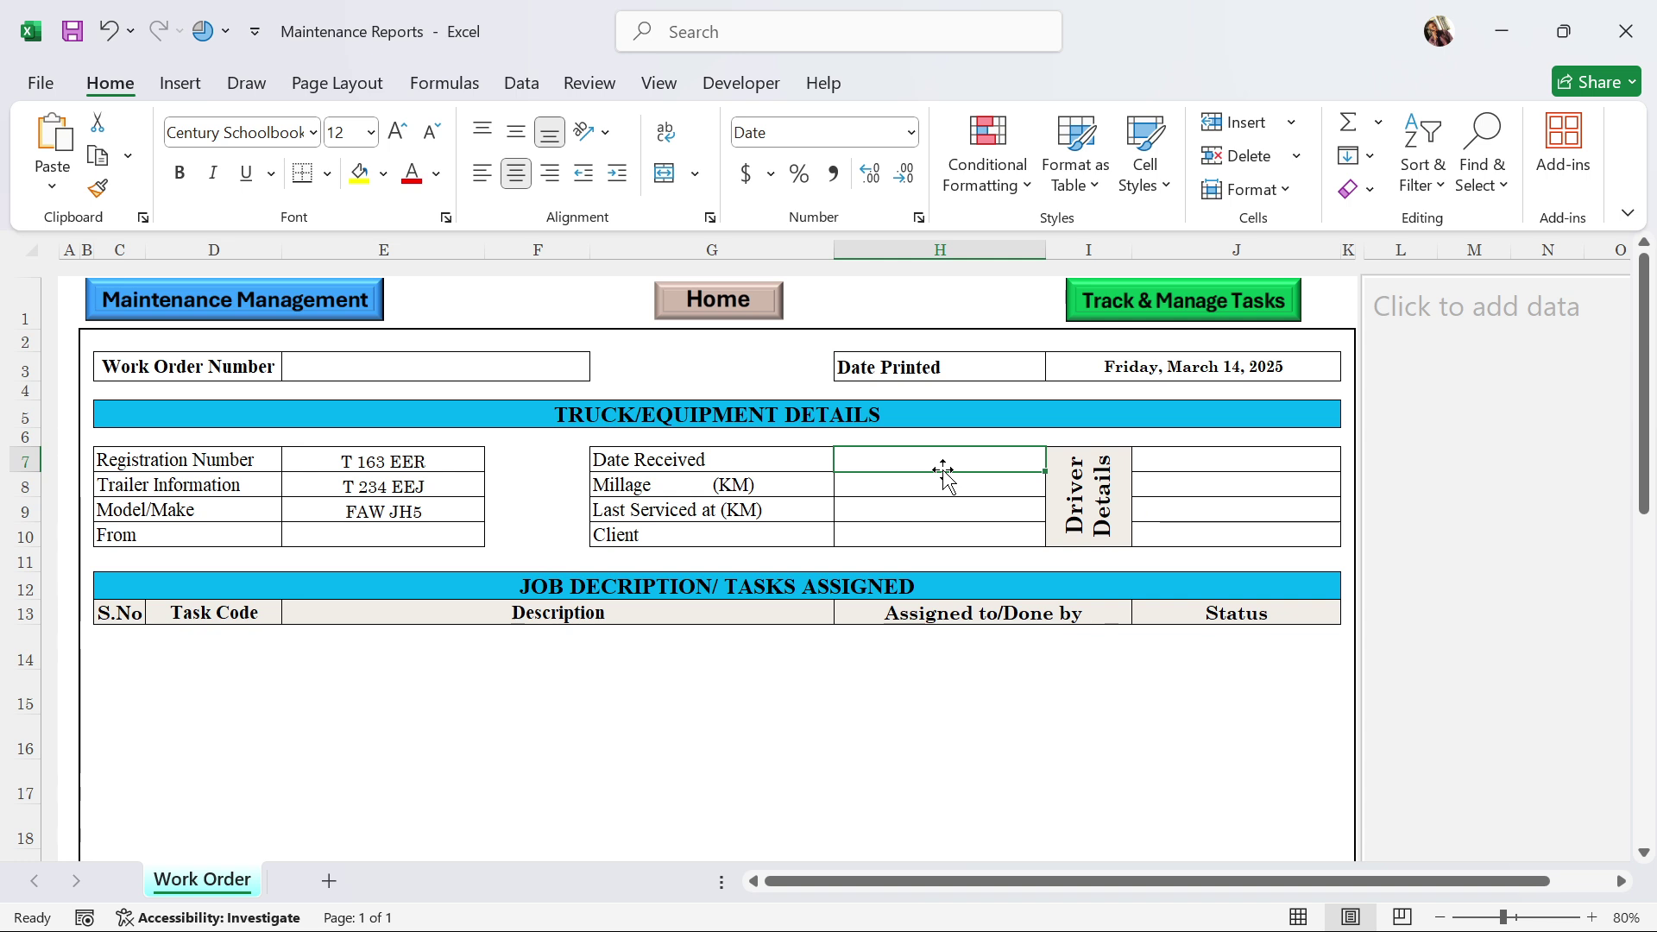
text(13)
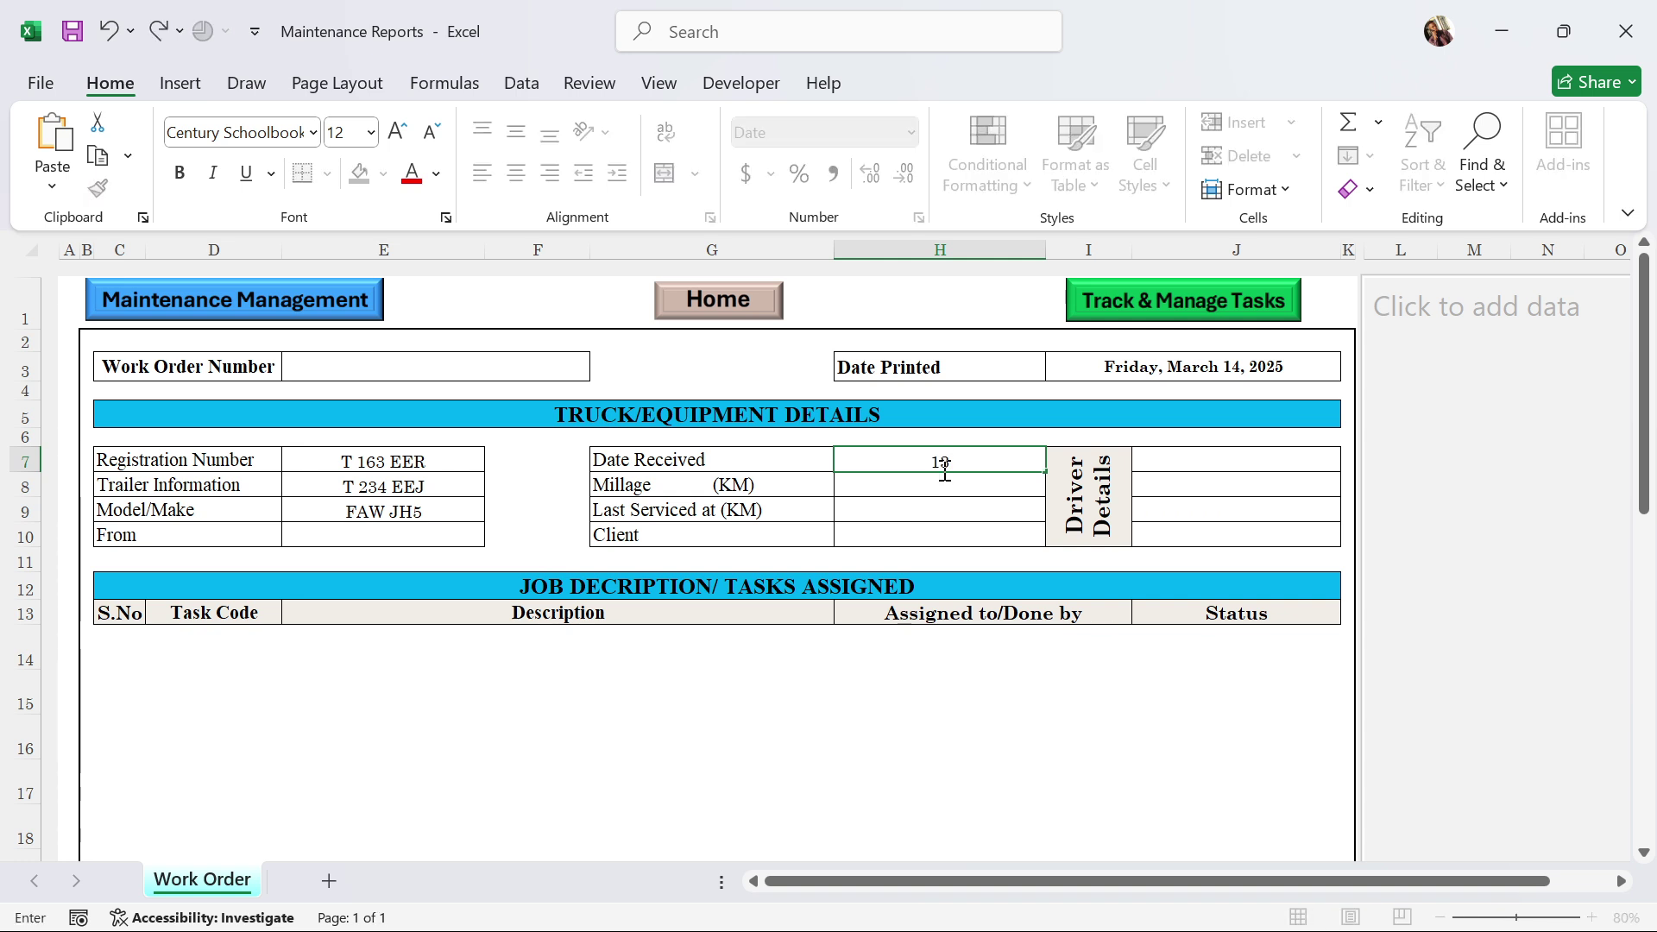
text( MAR)
key(Return)
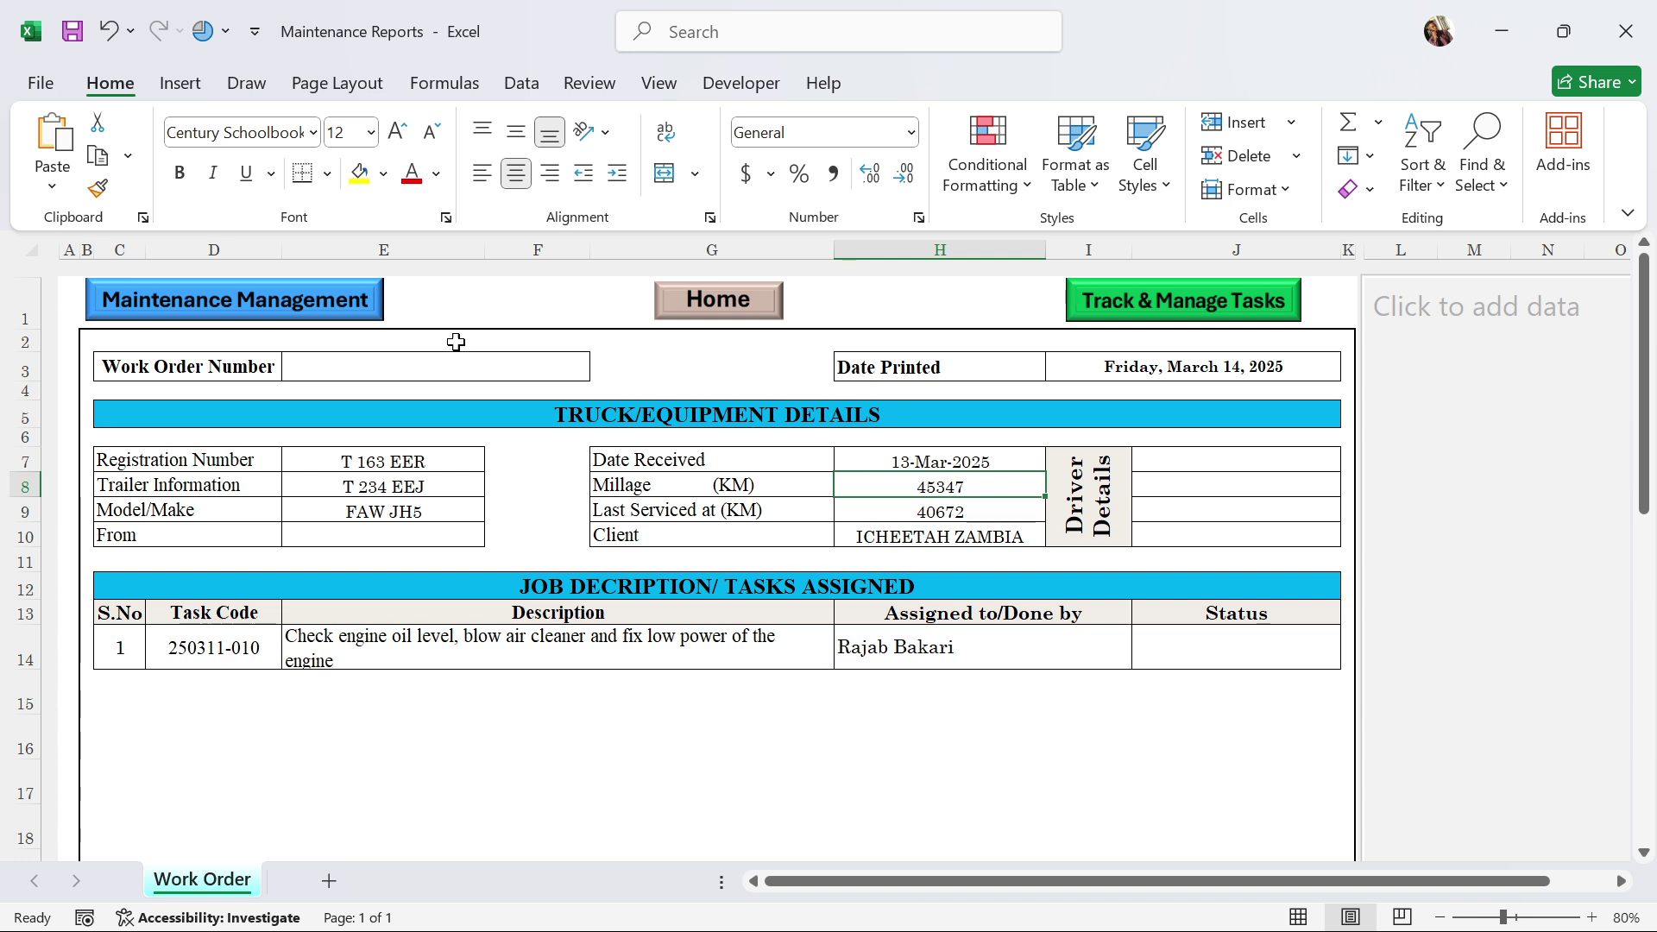
Open the Task Tracker and search for truck 163 EER to view its received dates.
click(1181, 311)
click(402, 333)
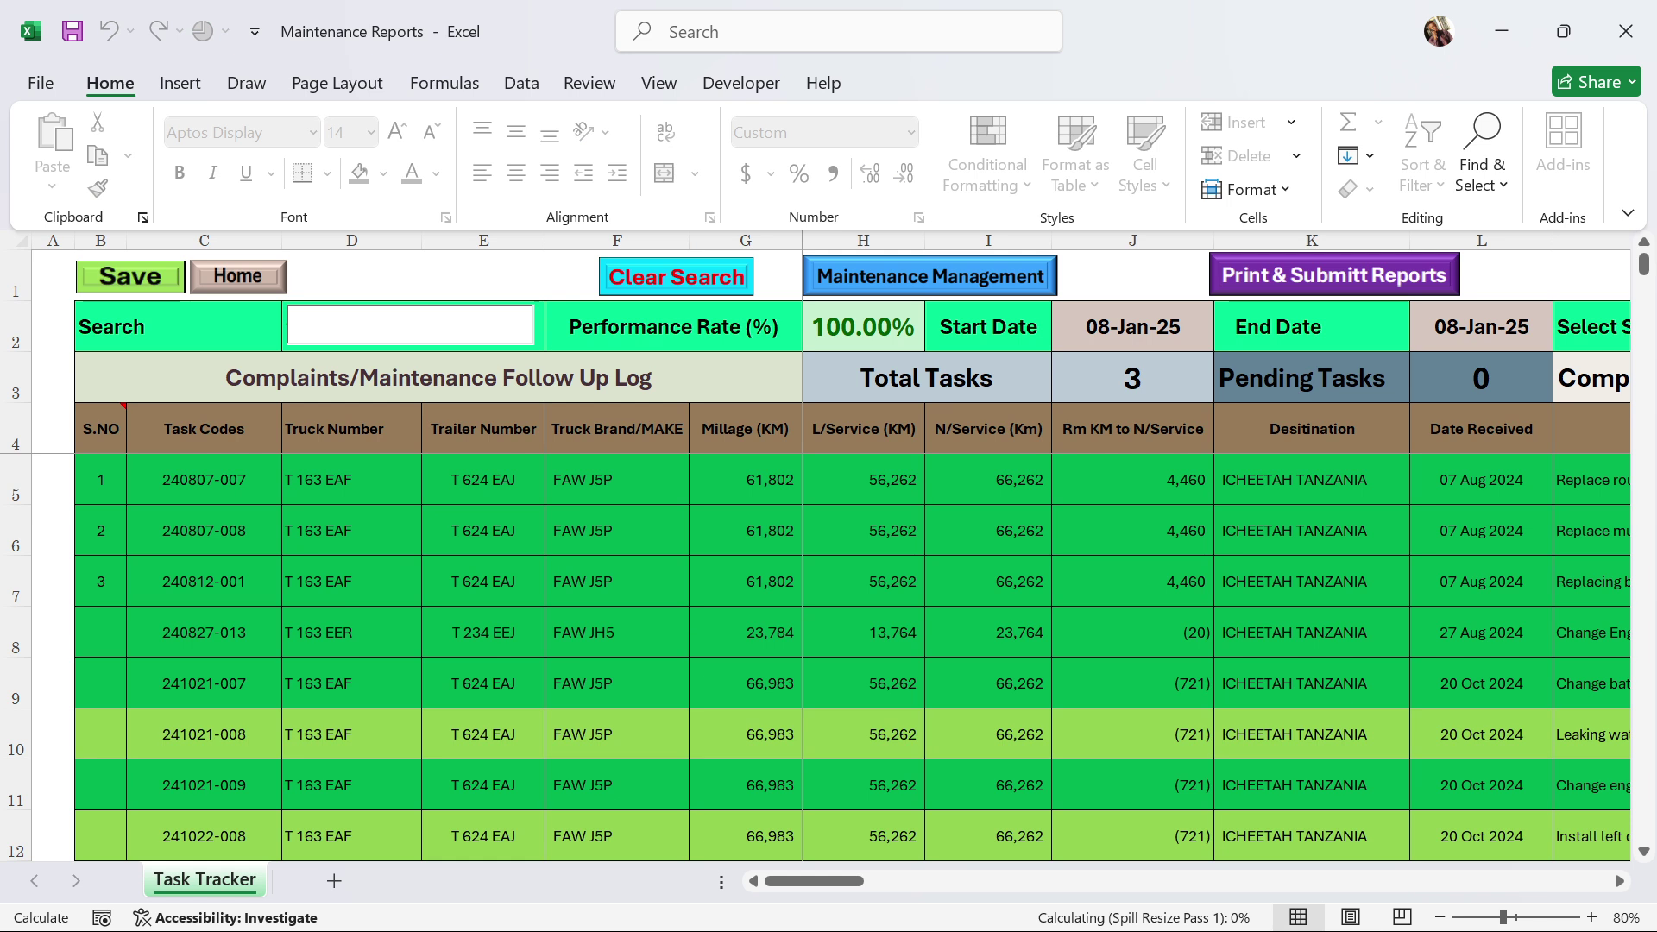
text(163 EER)
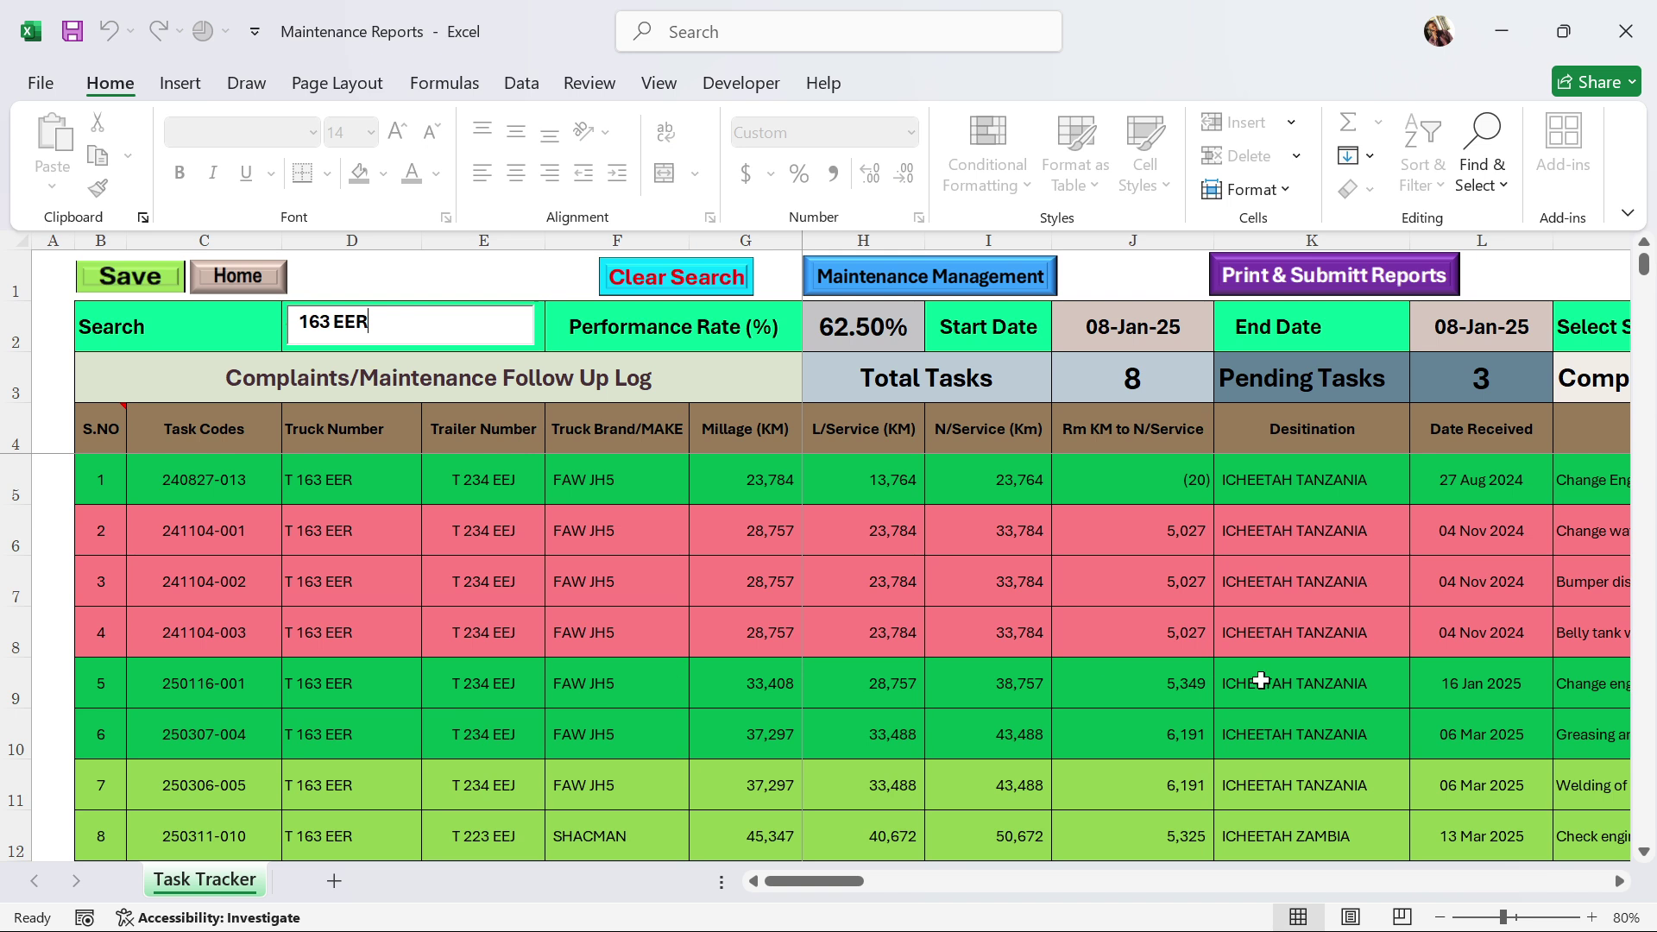
click(1295, 690)
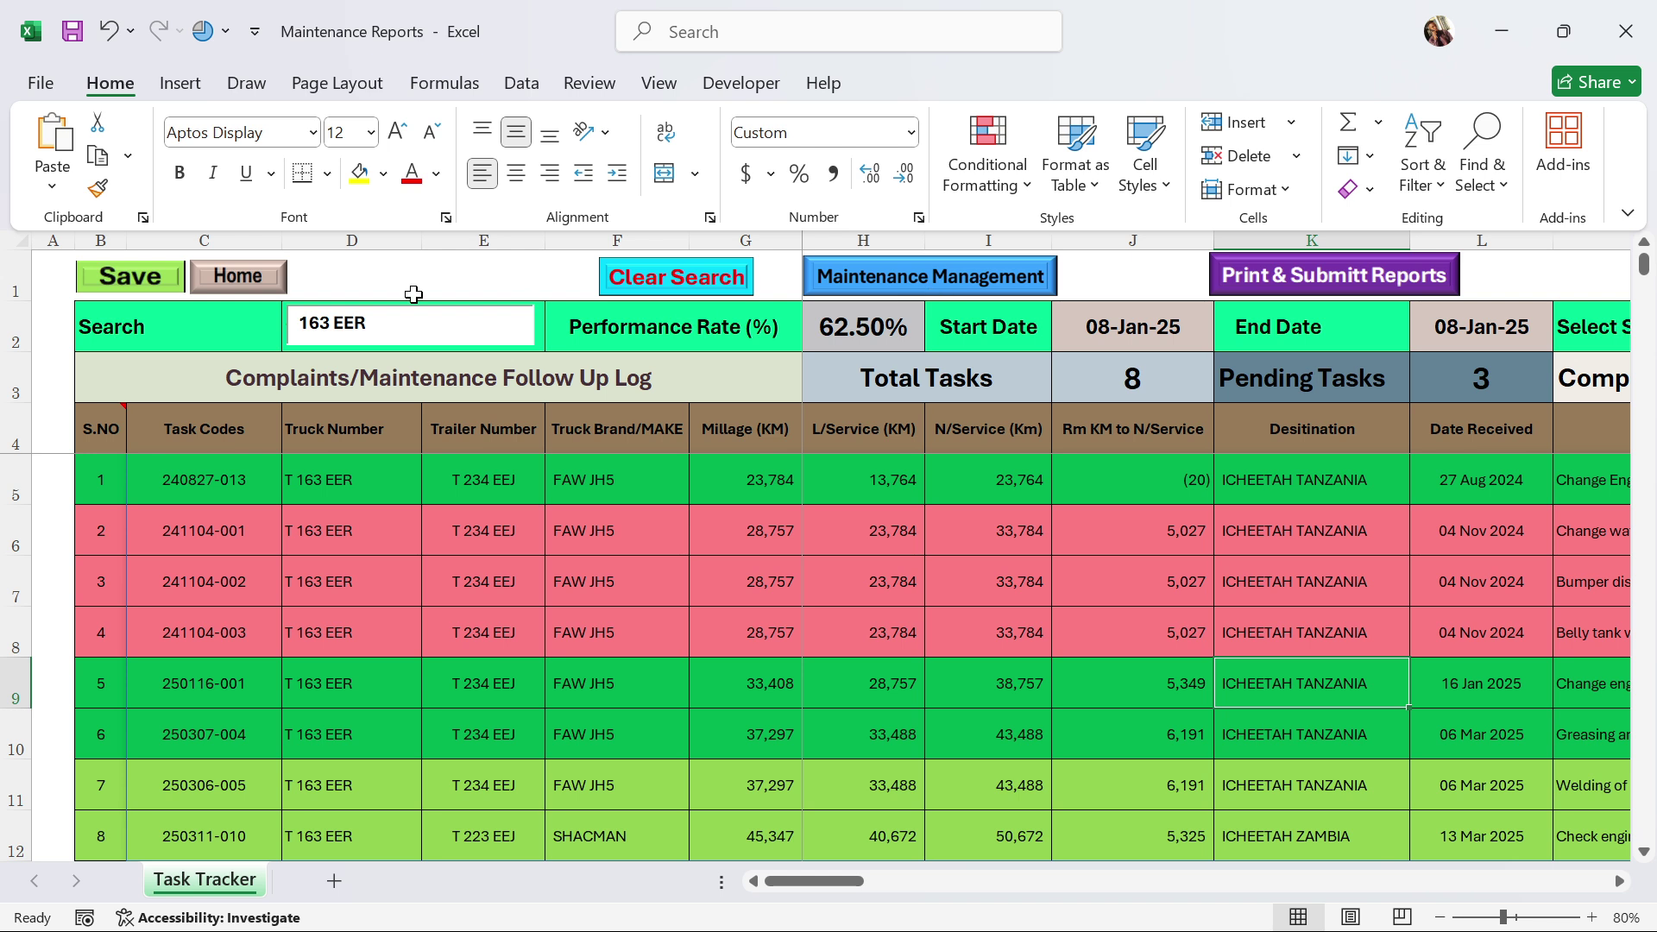
Reopen the work order form from the Home sheet and set its Date Received to 16 January 2025.
click(238, 277)
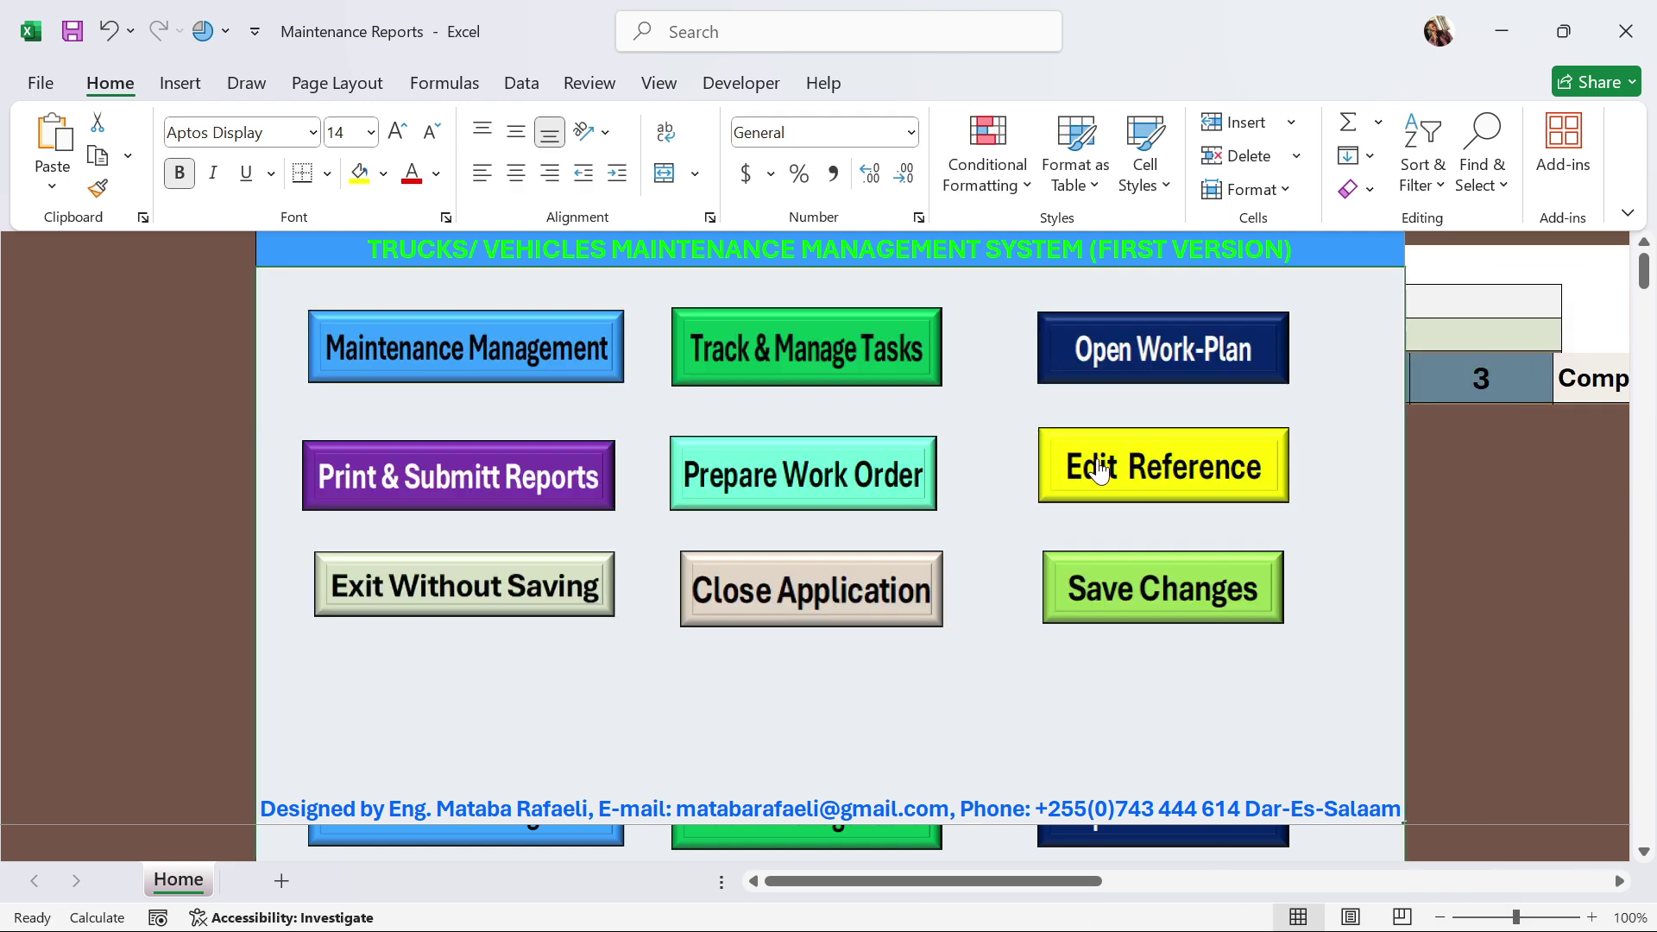
click(800, 475)
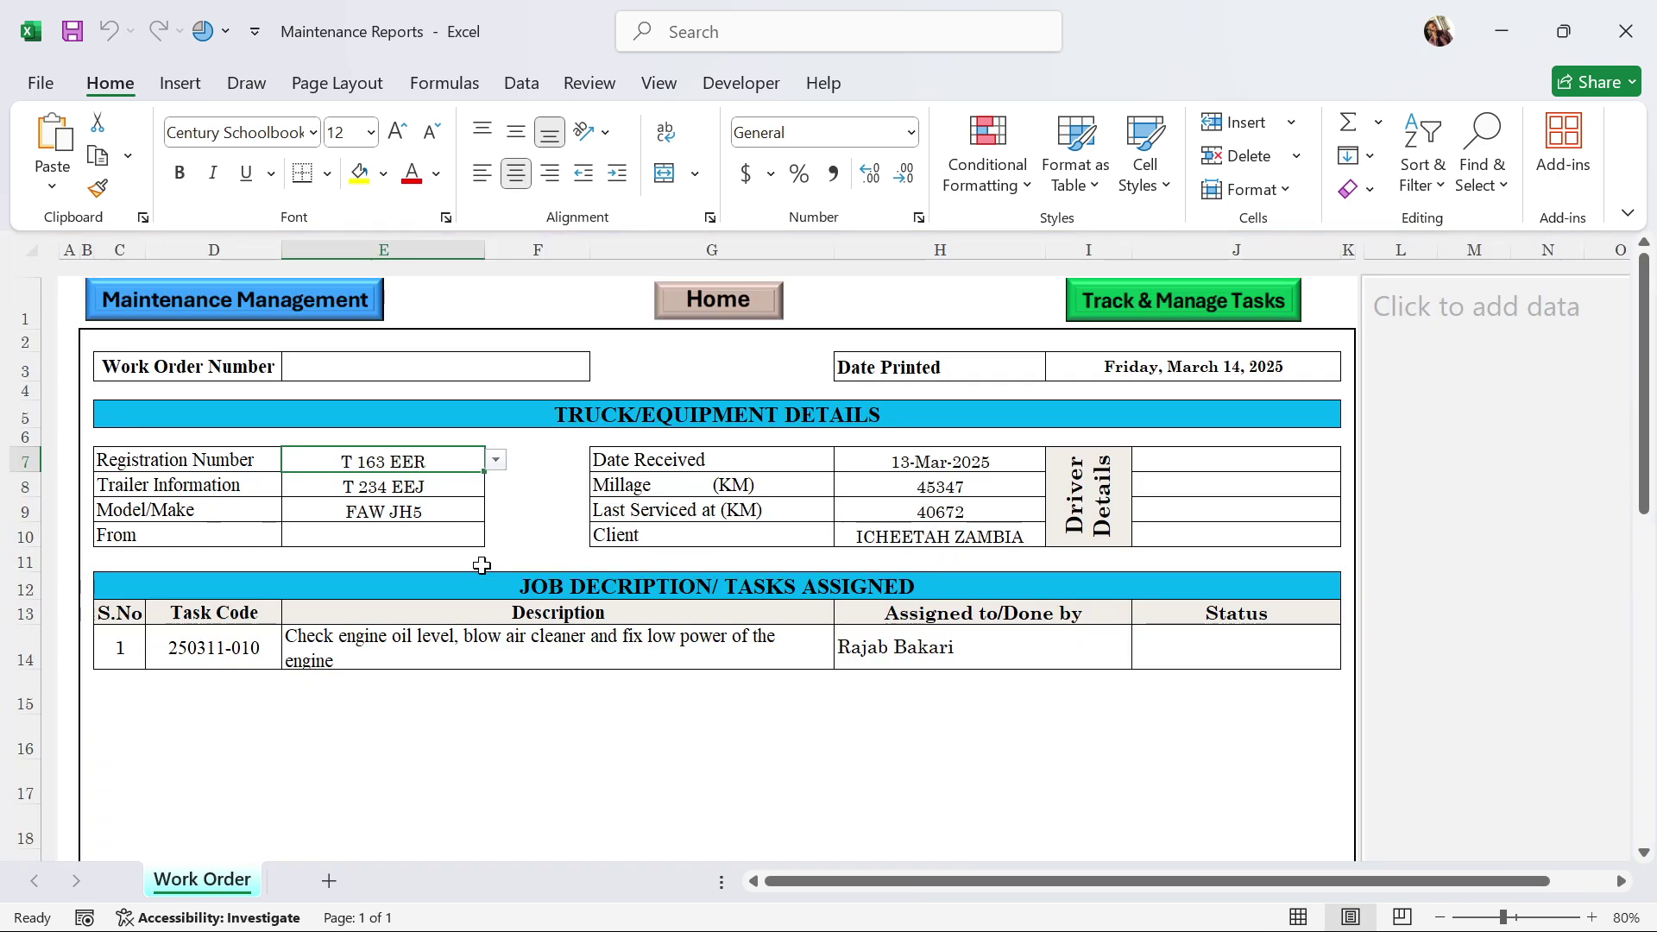
click(988, 464)
key(F2)
text(16 )
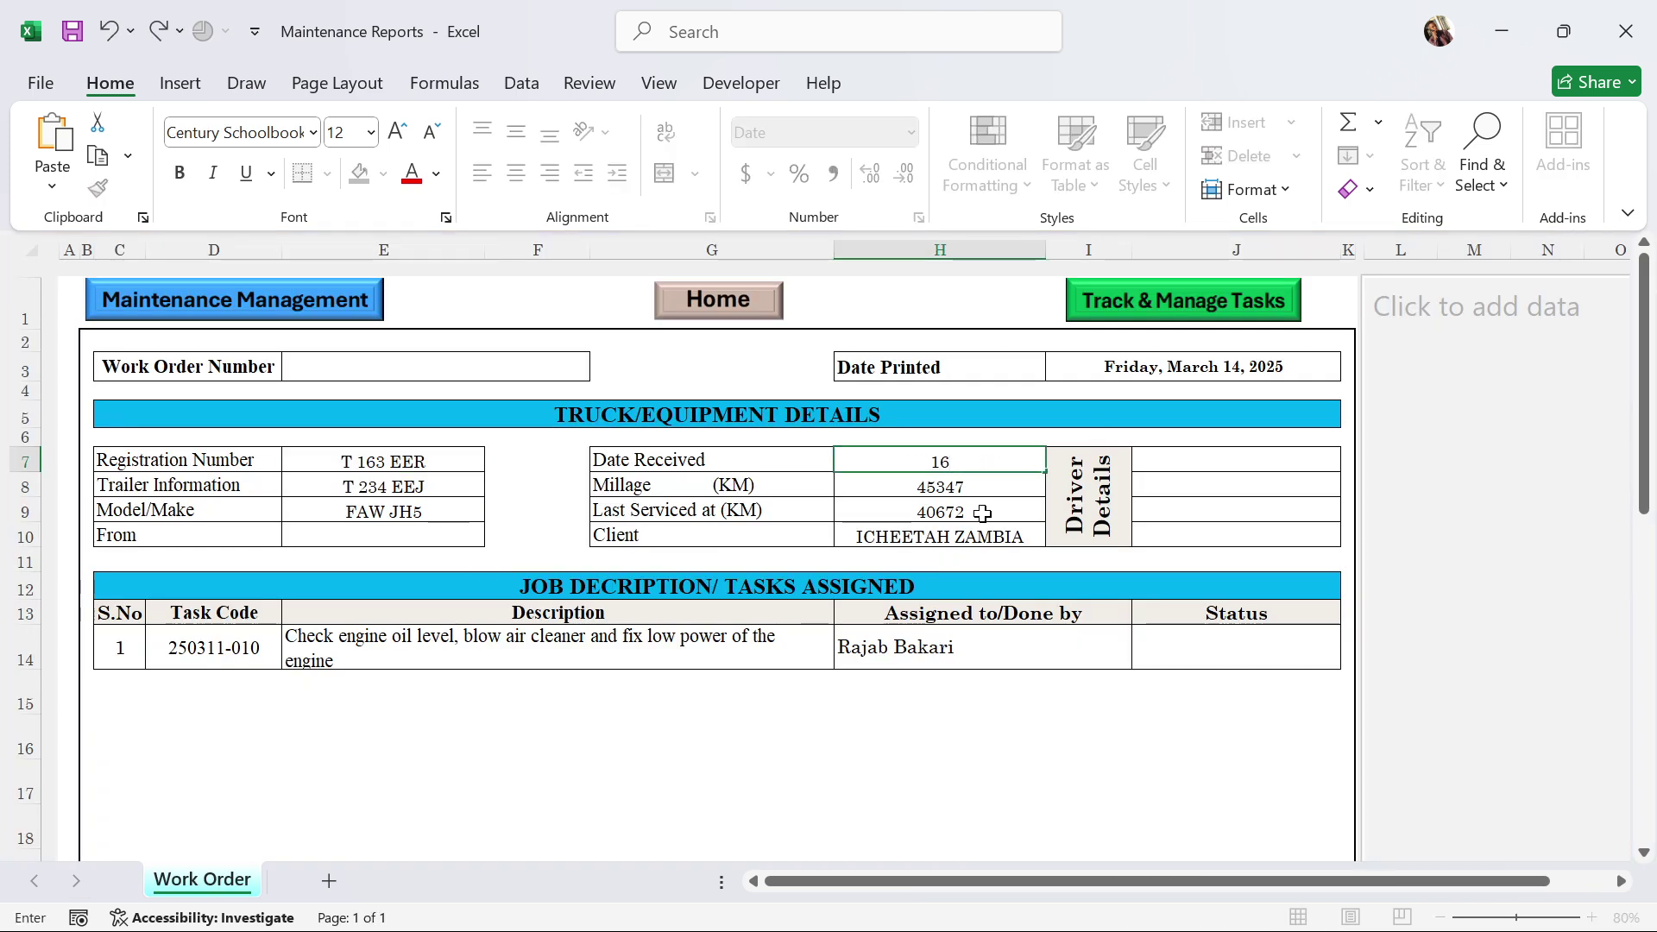
text(J)
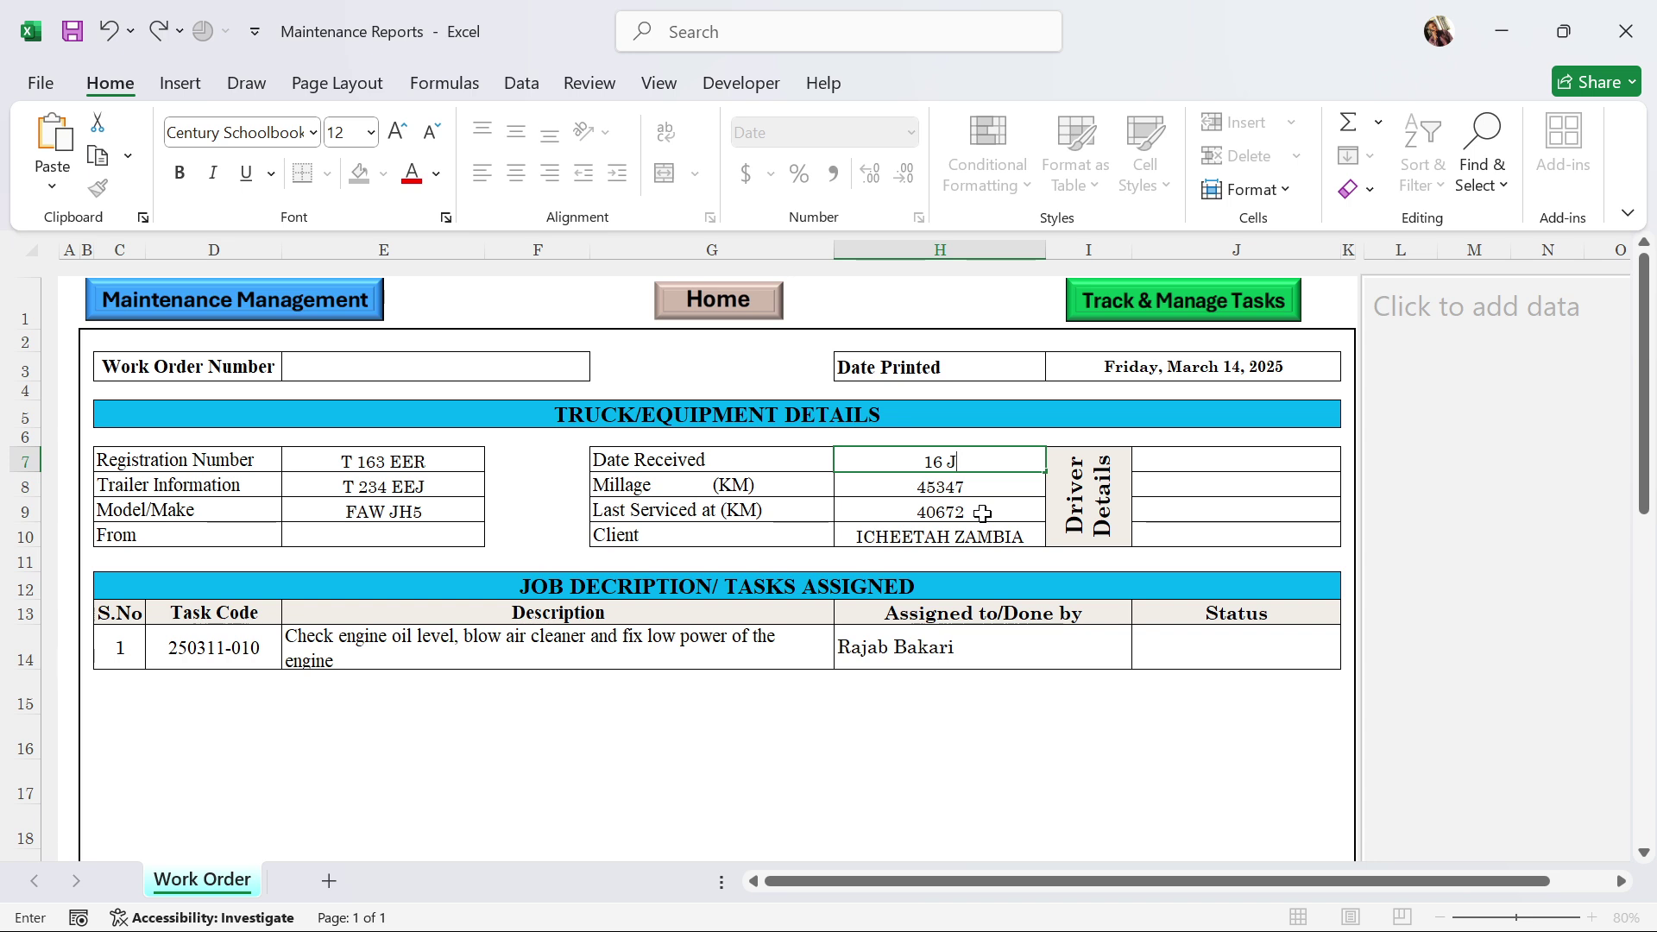
text(AN)
key(Return)
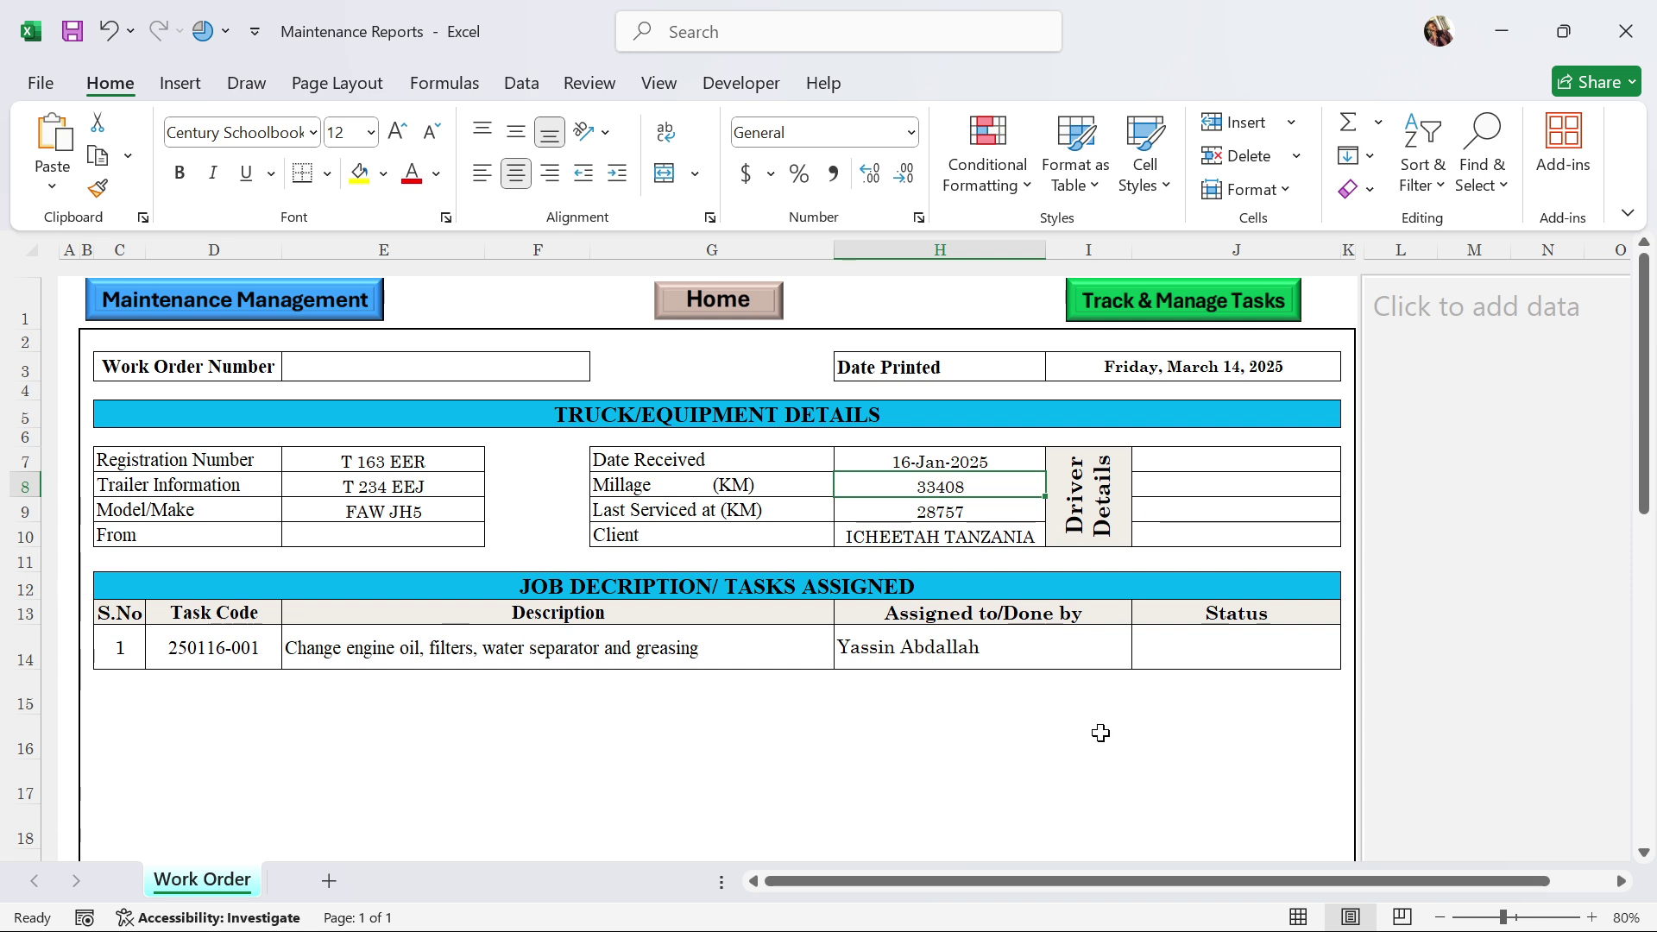
Run the Print Work Order command below the approval section, and check the form's findings and remarks sections.
scroll(562, 698, down, 9)
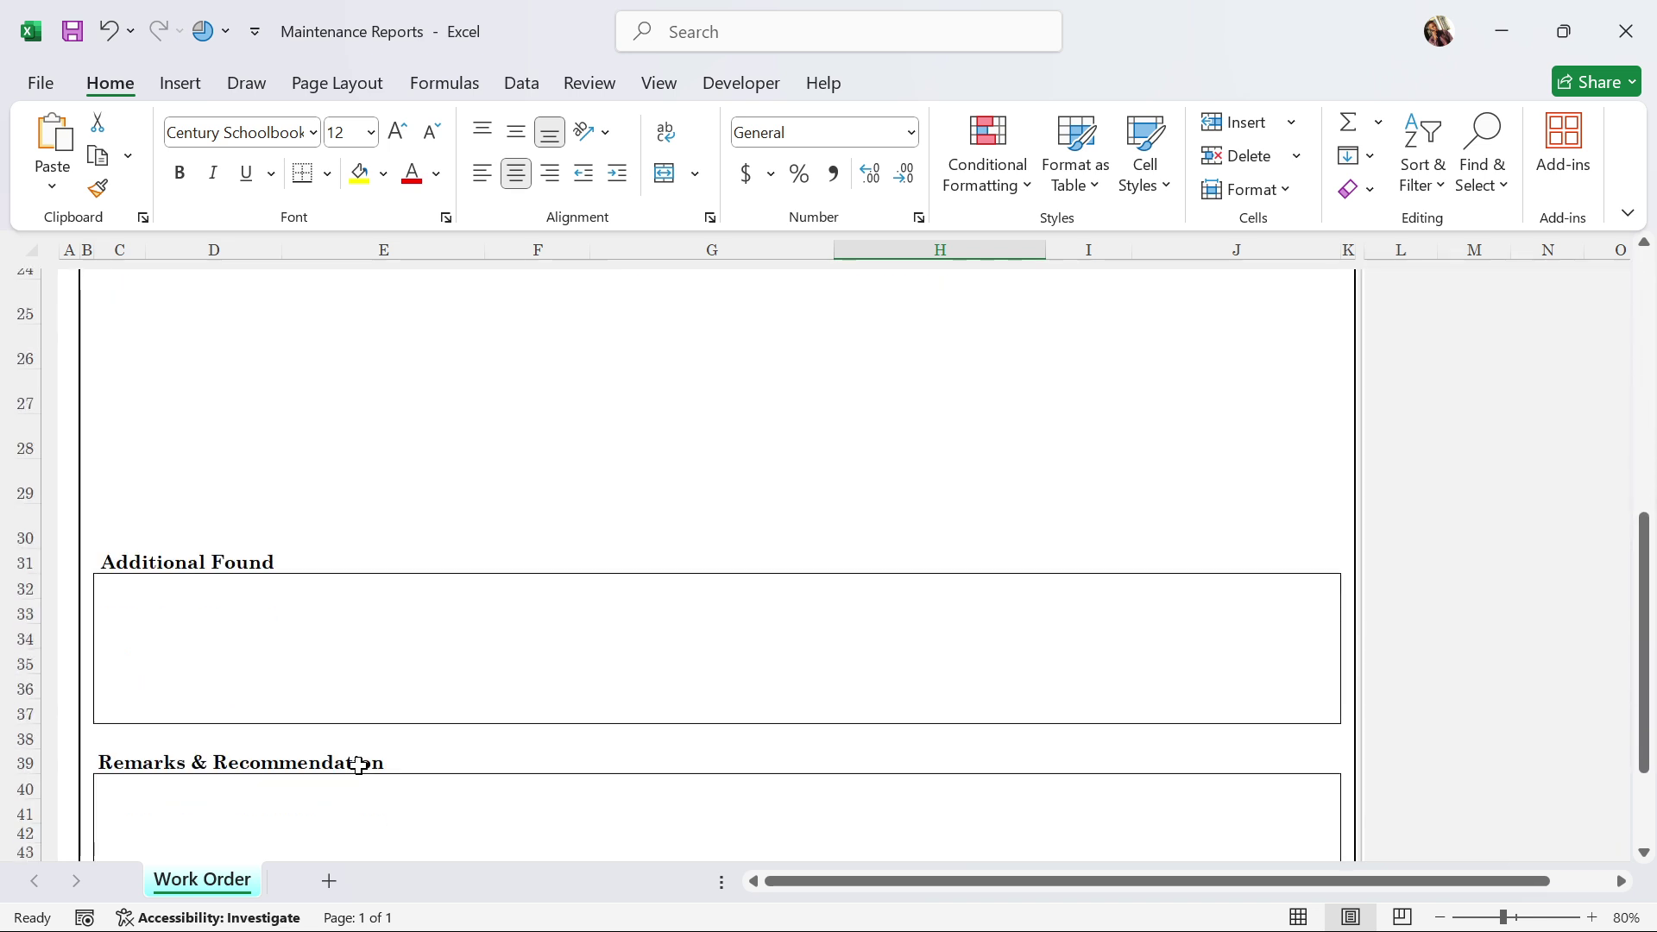
scroll(285, 690, down, 2)
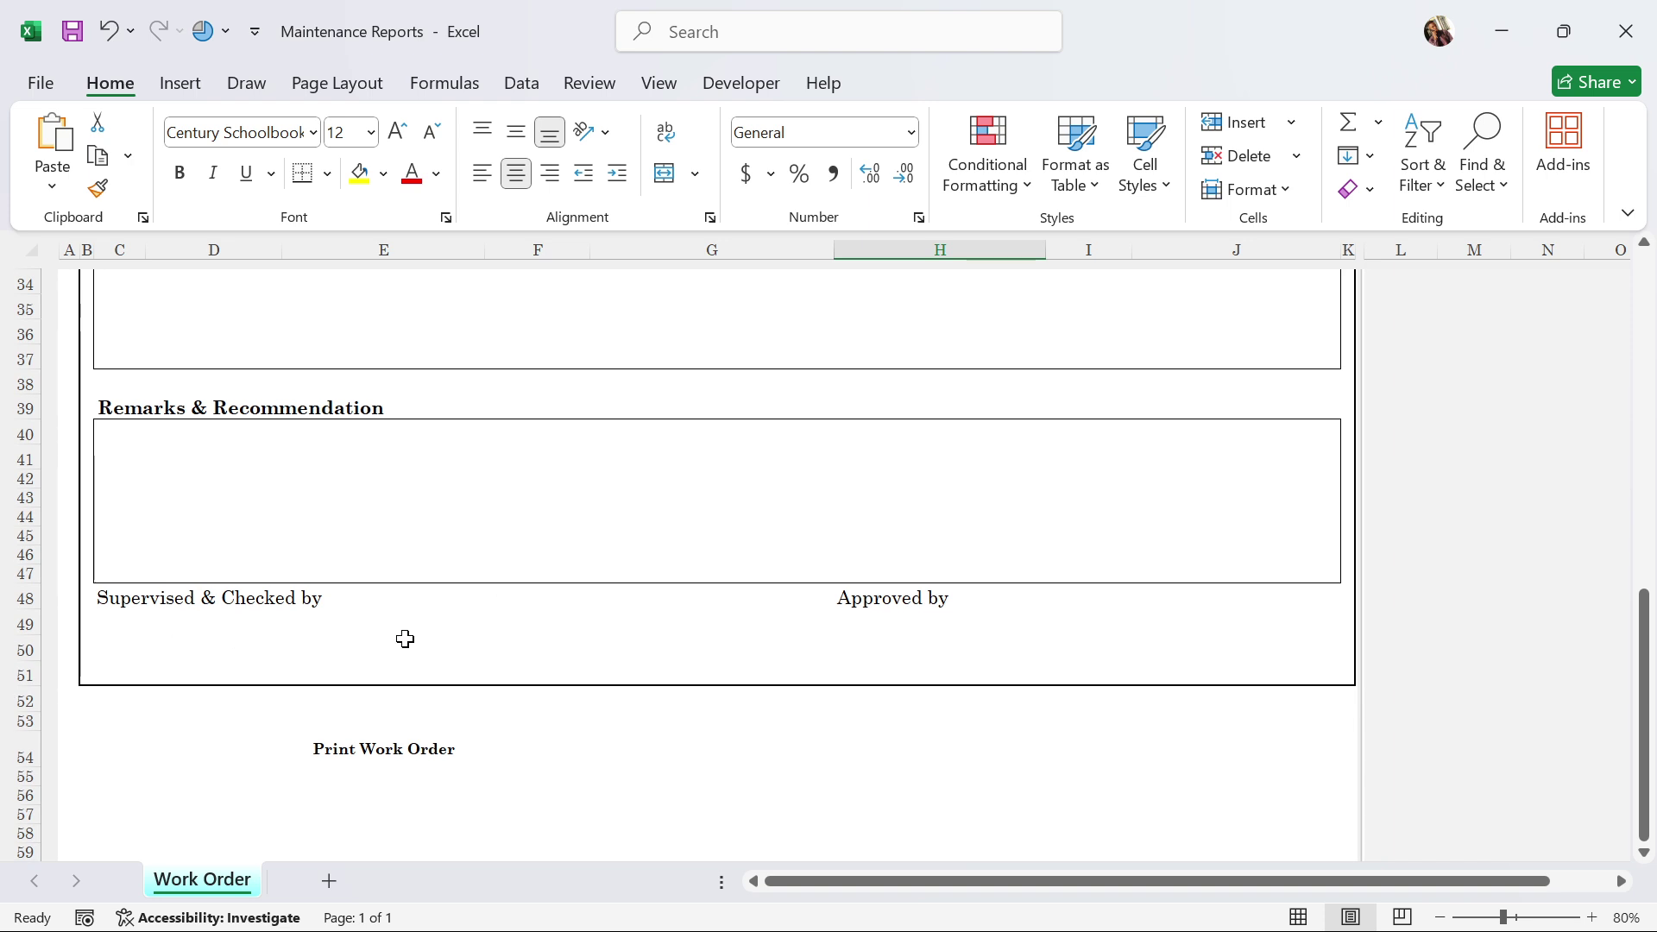
scroll(405, 639, down, 1)
click(421, 675)
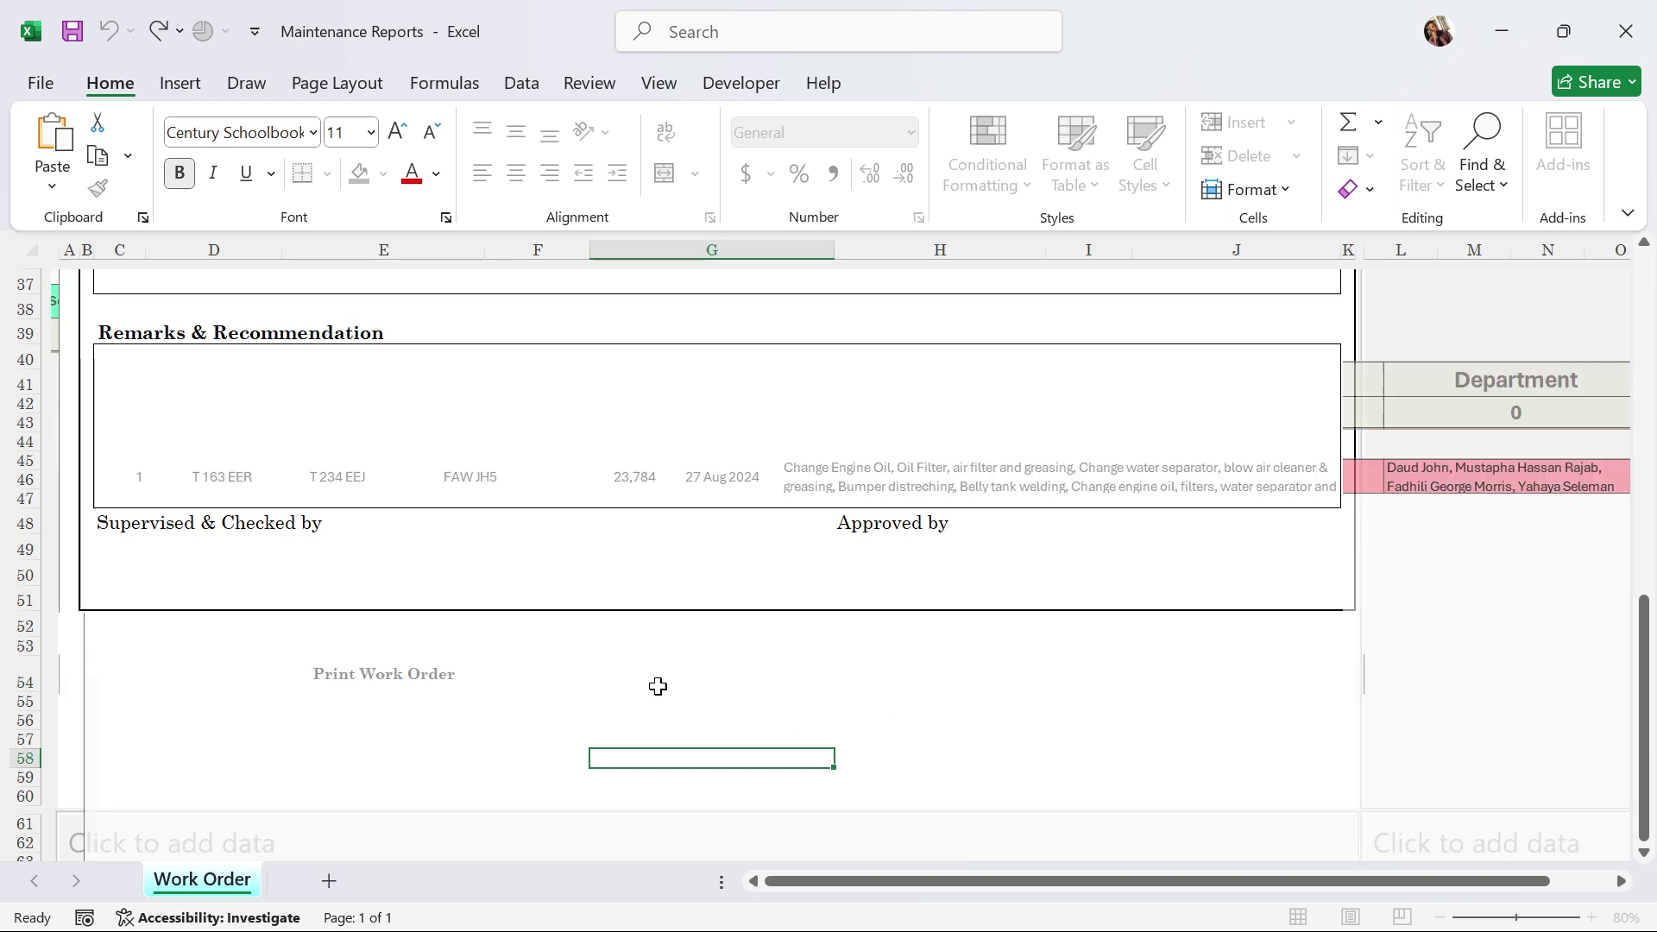
click(1229, 661)
scroll(655, 610, up, 3)
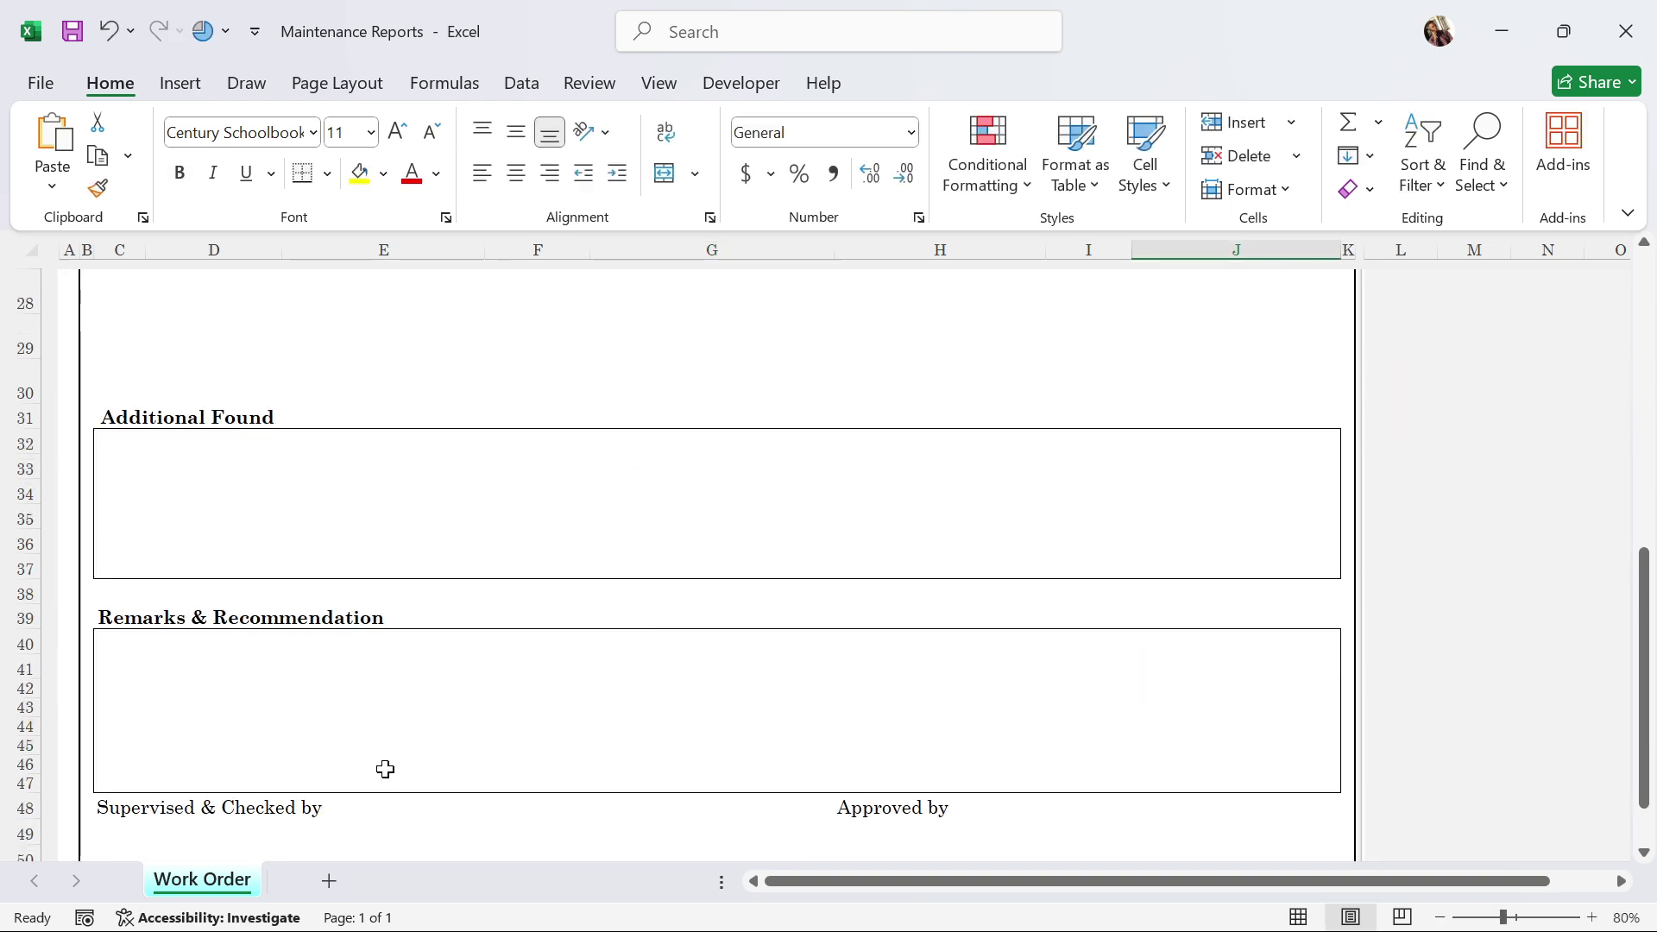
scroll(385, 769, down, 3)
scroll(920, 451, up, 12)
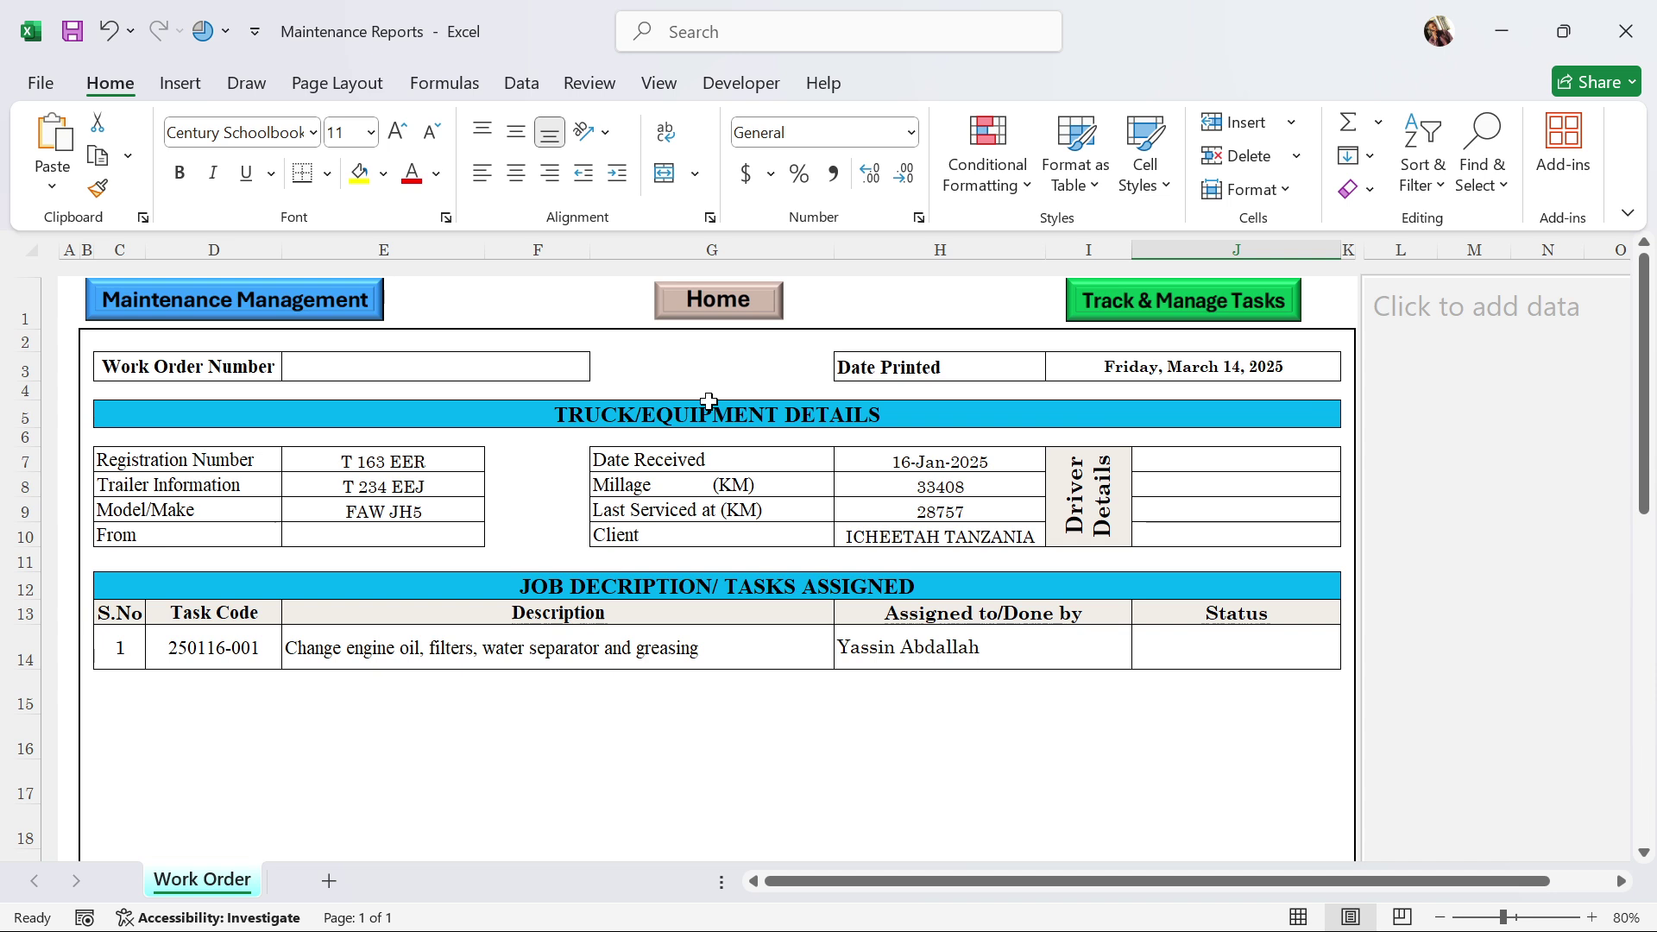
Return to the Task Tracker, clear its search and date filters, and go back to the Home sheet.
click(727, 307)
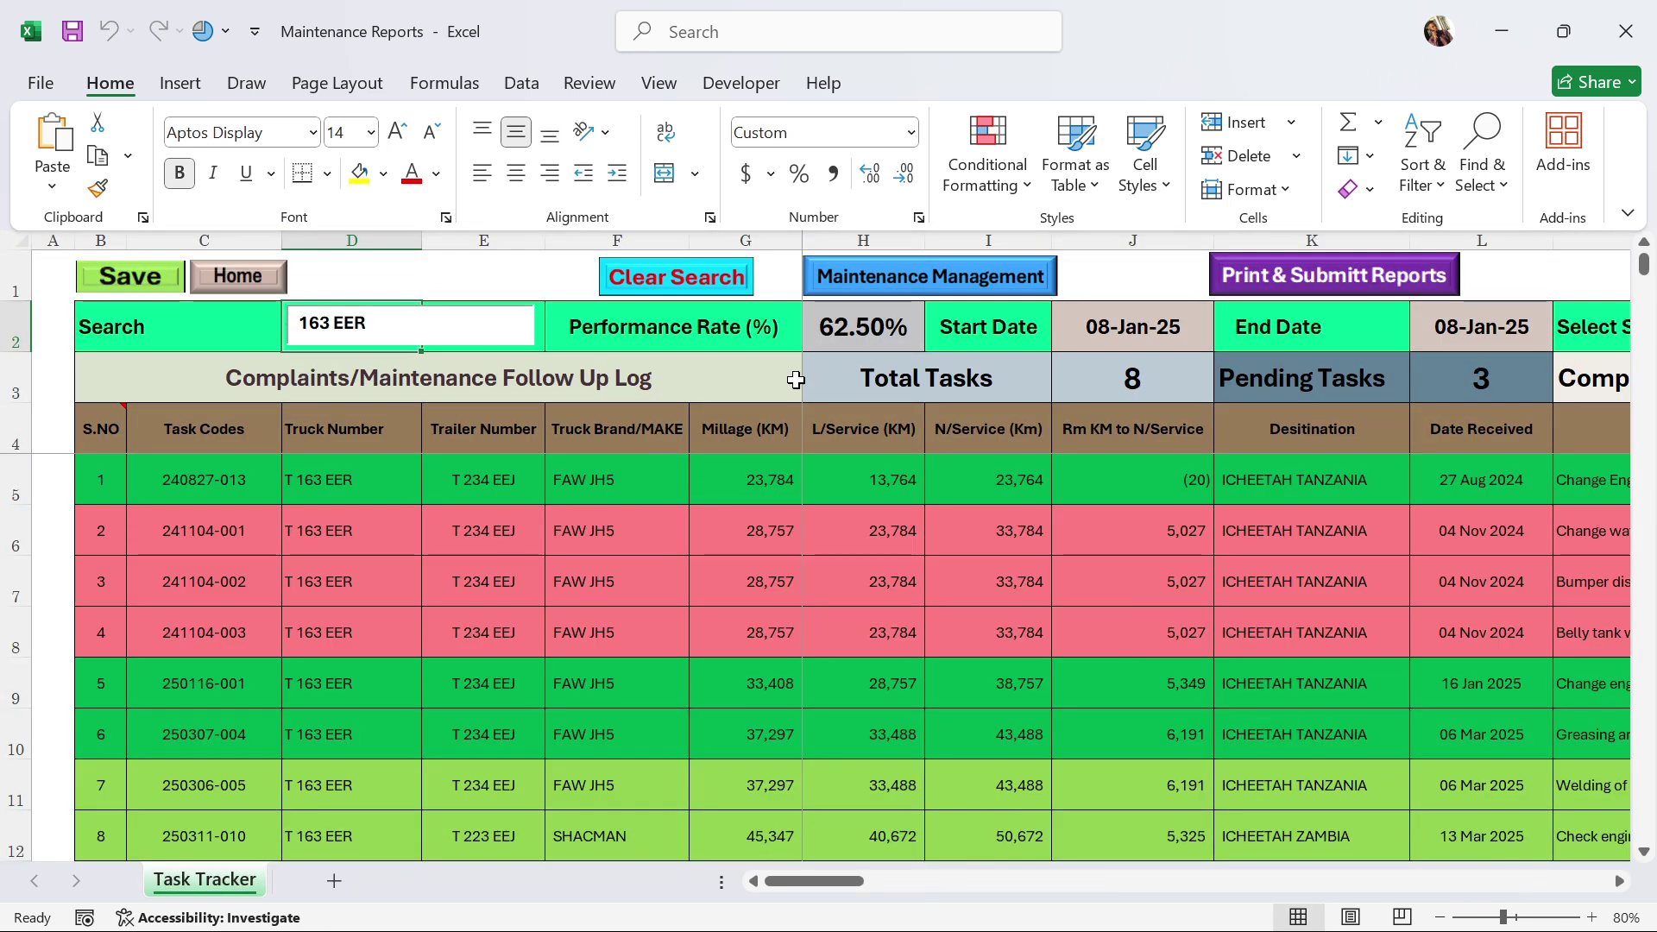
click(634, 277)
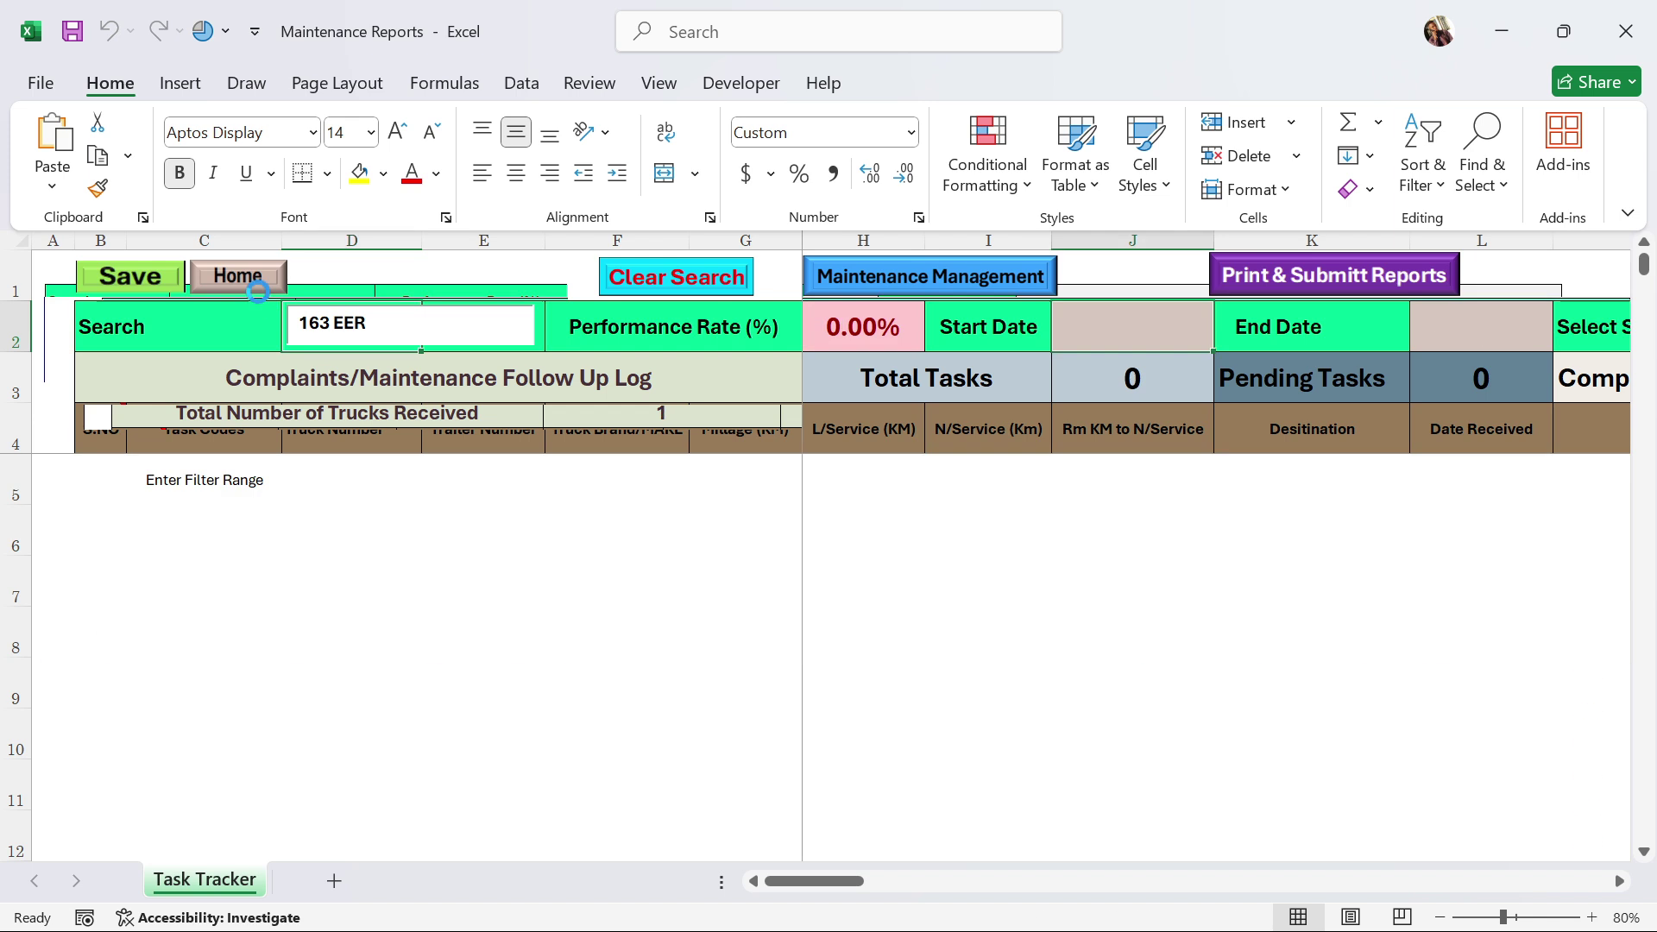
click(258, 284)
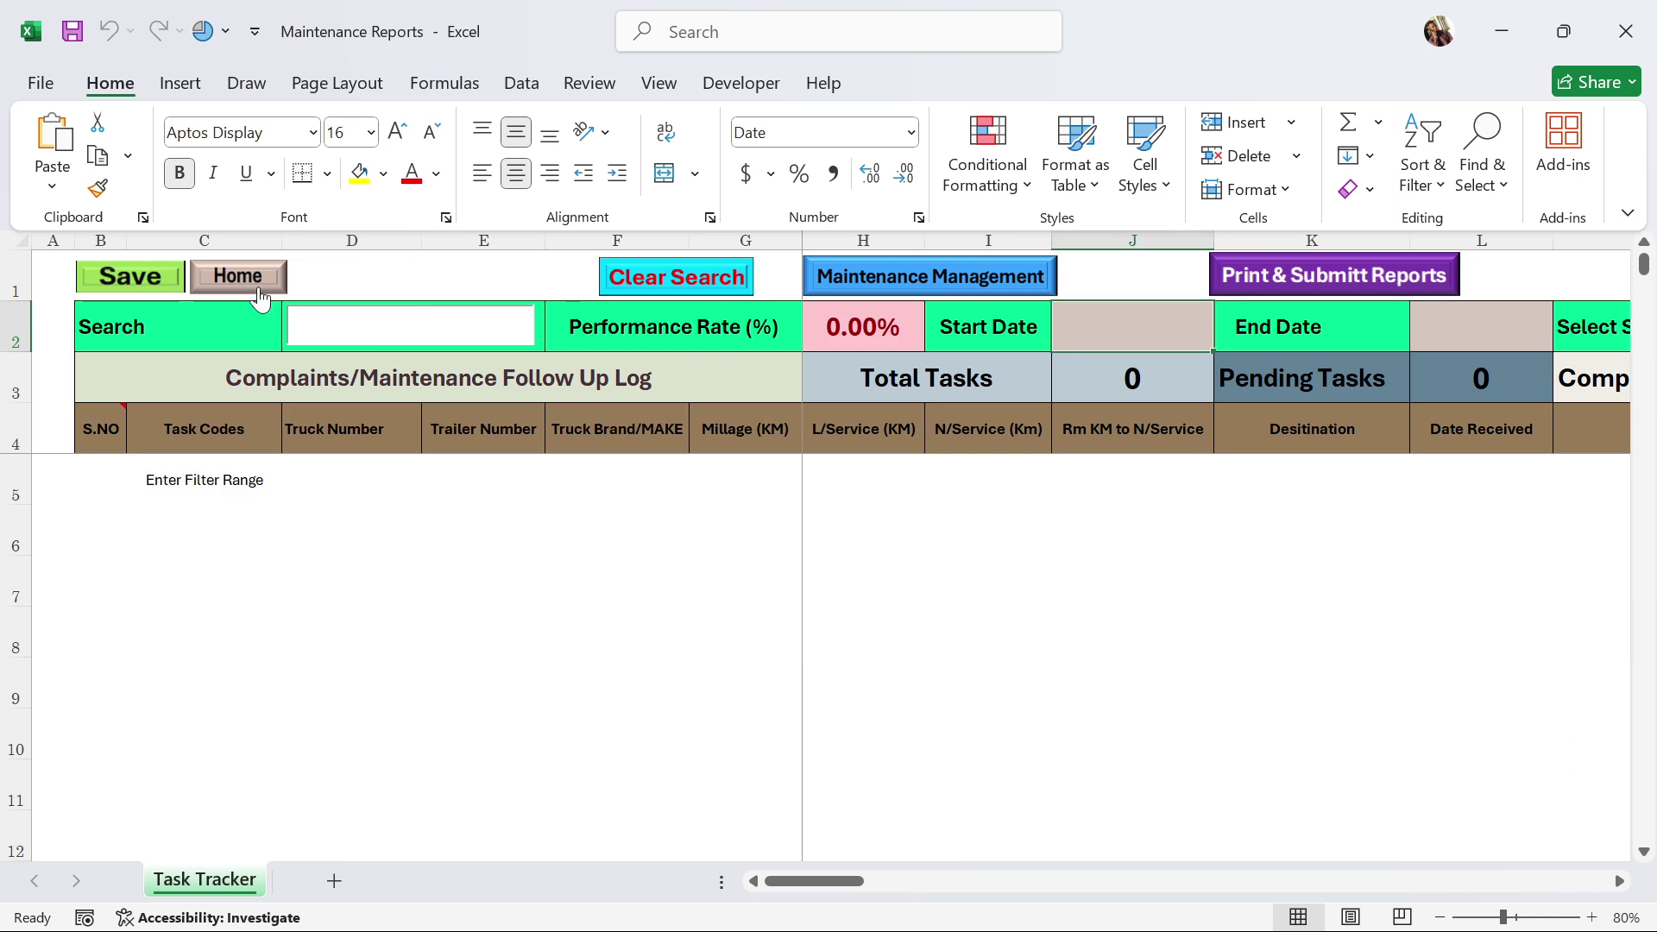